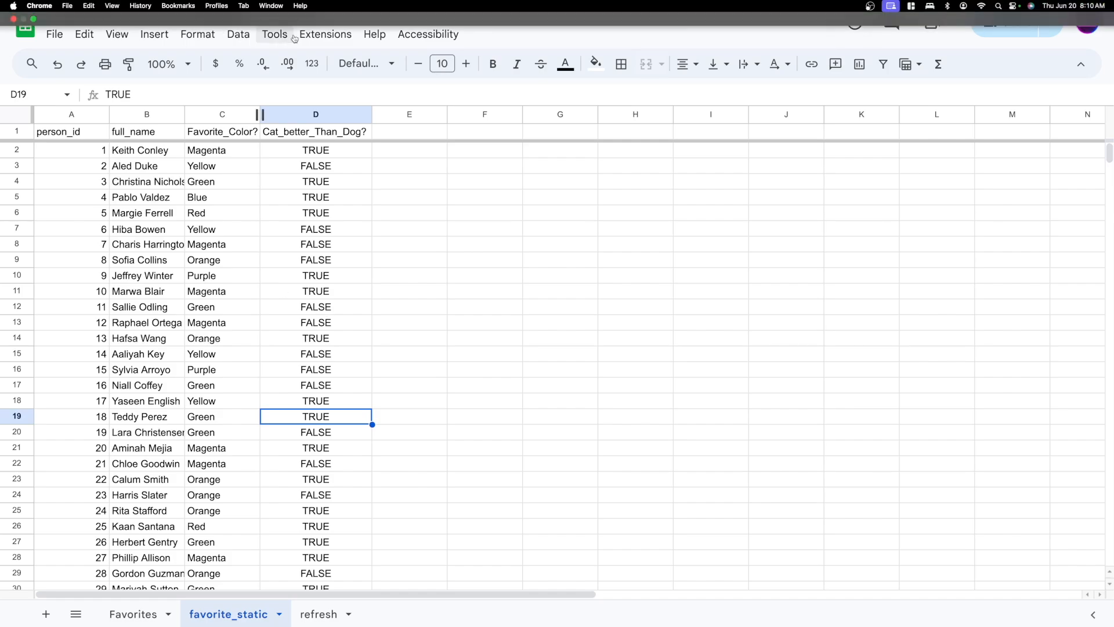
pyautogui.click(317, 35)
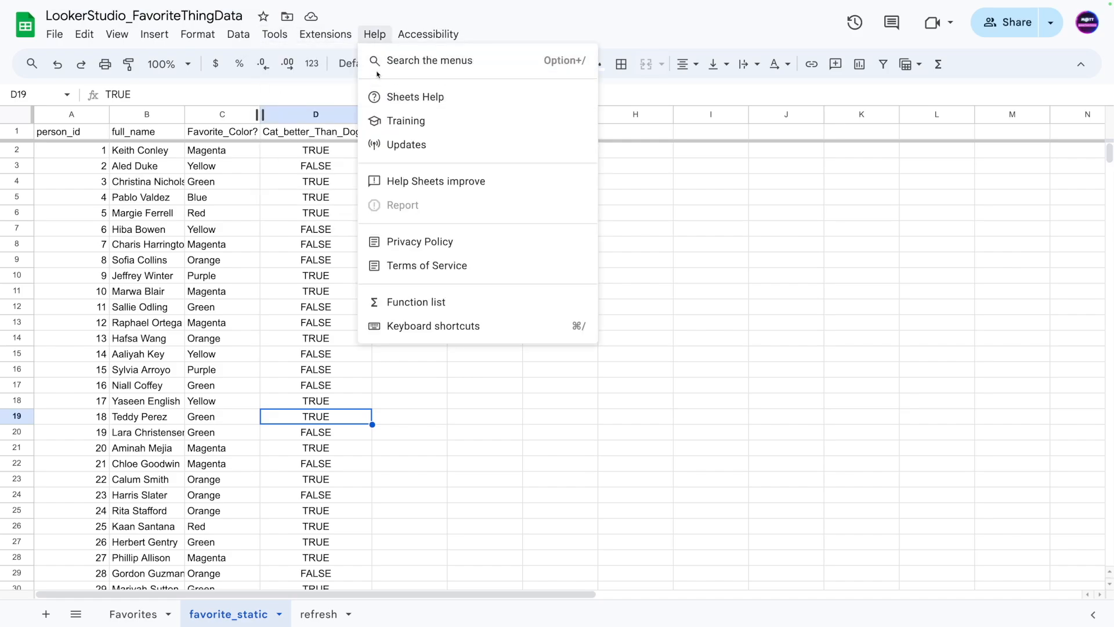
pyautogui.moveTo(469, 168)
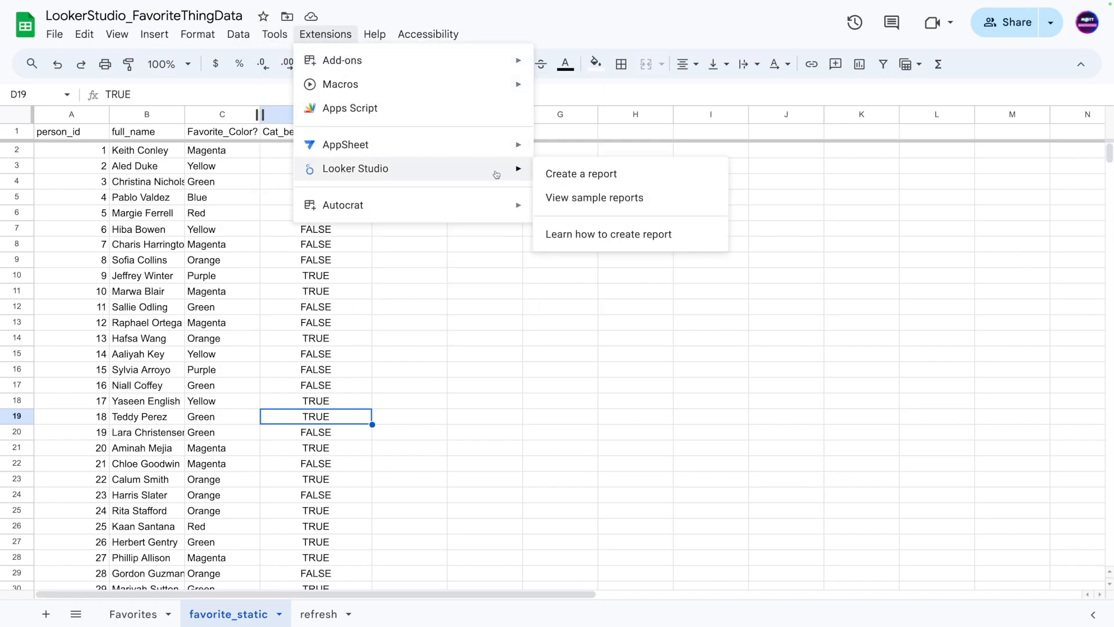
pyautogui.click(445, 375)
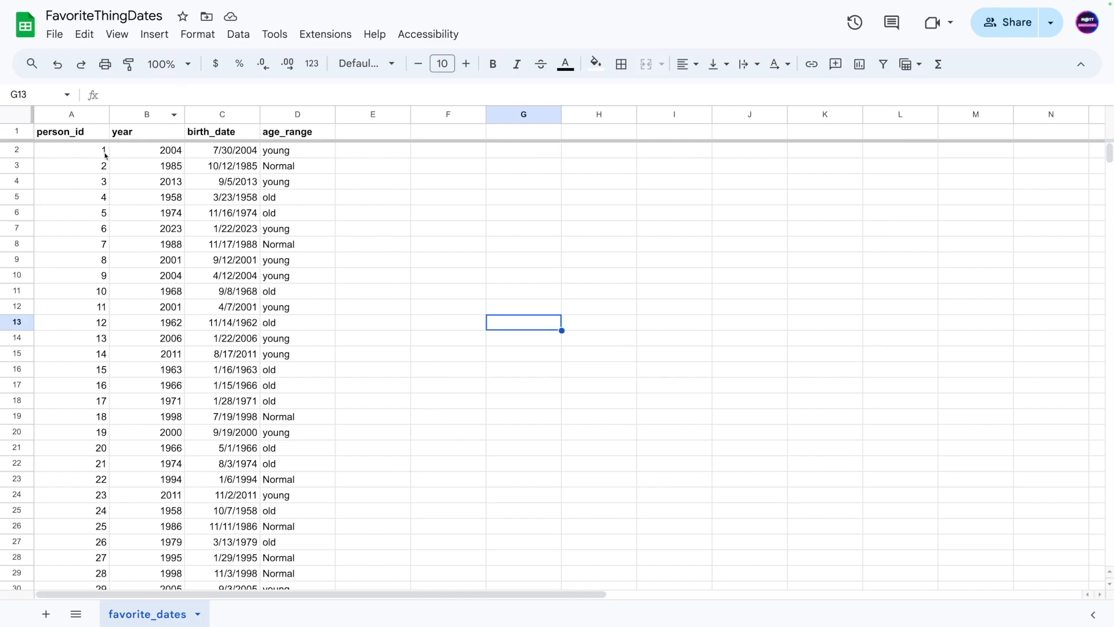
# Look through the person_id, year and birth_date columns of the favorite_dates sheet in the FavoriteThingDates spreadsheet
pyautogui.scroll(-15, 99, 209)
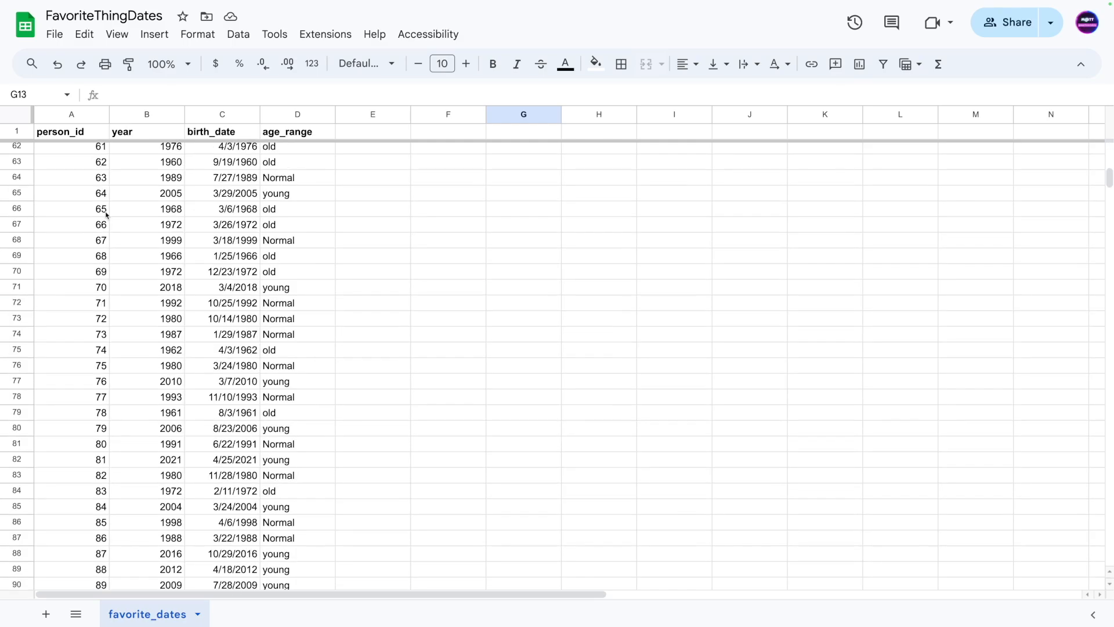
pyautogui.scroll(15, 105, 219)
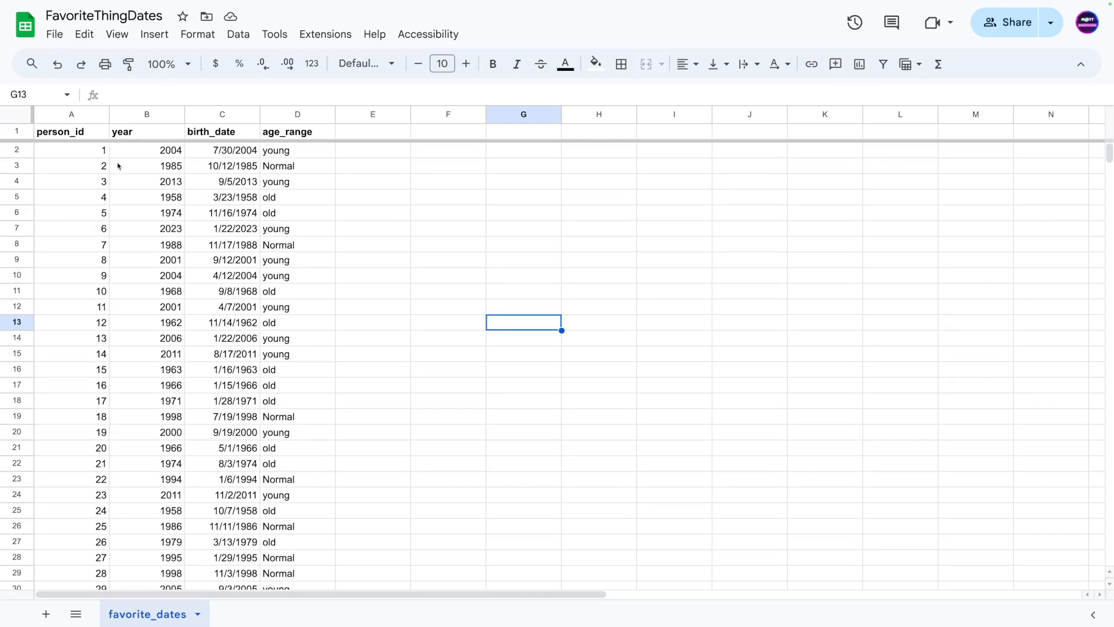
pyautogui.click(181, 153)
pyautogui.click(243, 153)
# Examine the first condition, year(C2)<1980, and its result "old" in the age_range formula of cell D2
pyautogui.click(298, 153)
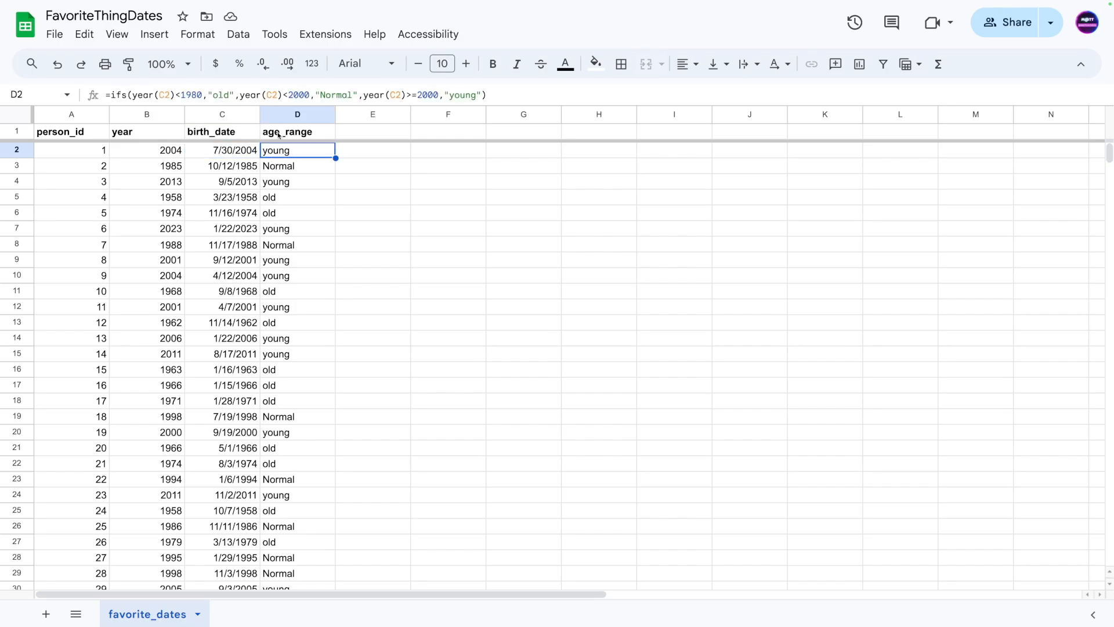
pyautogui.moveTo(202, 95); pyautogui.dragTo(133, 96)
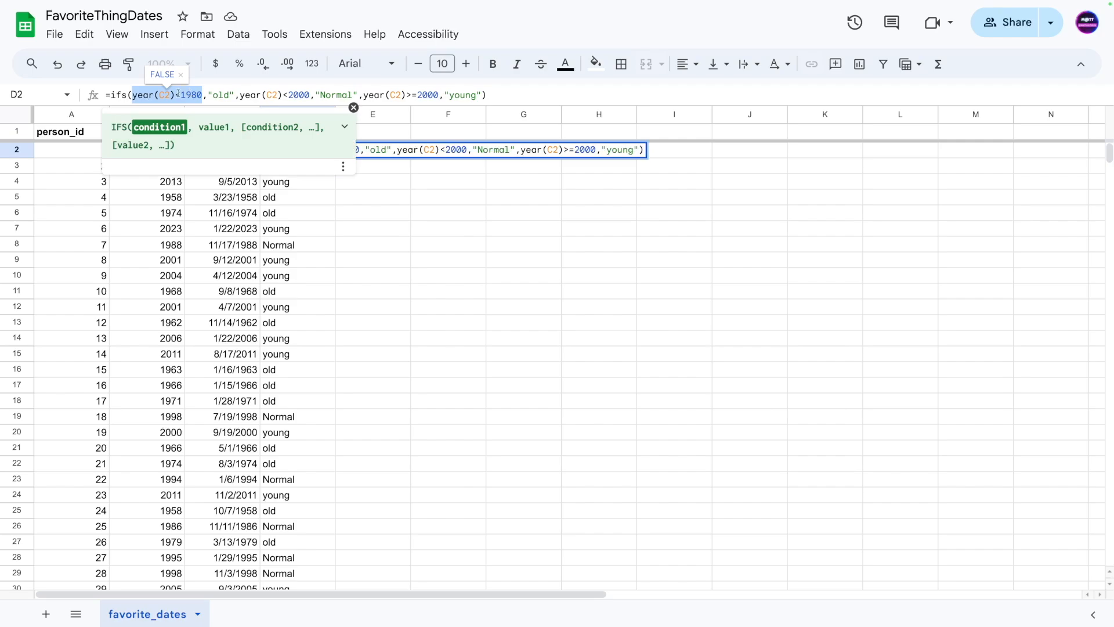
pyautogui.click(179, 95)
pyautogui.moveTo(179, 95); pyautogui.dragTo(202, 95)
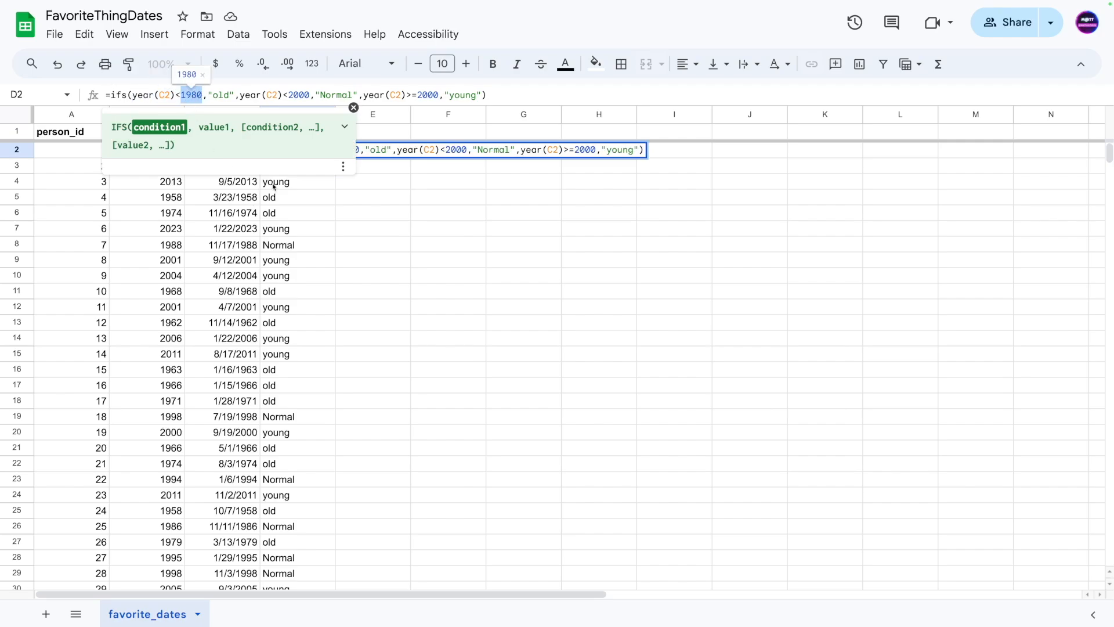
pyautogui.doubleClick(222, 95)
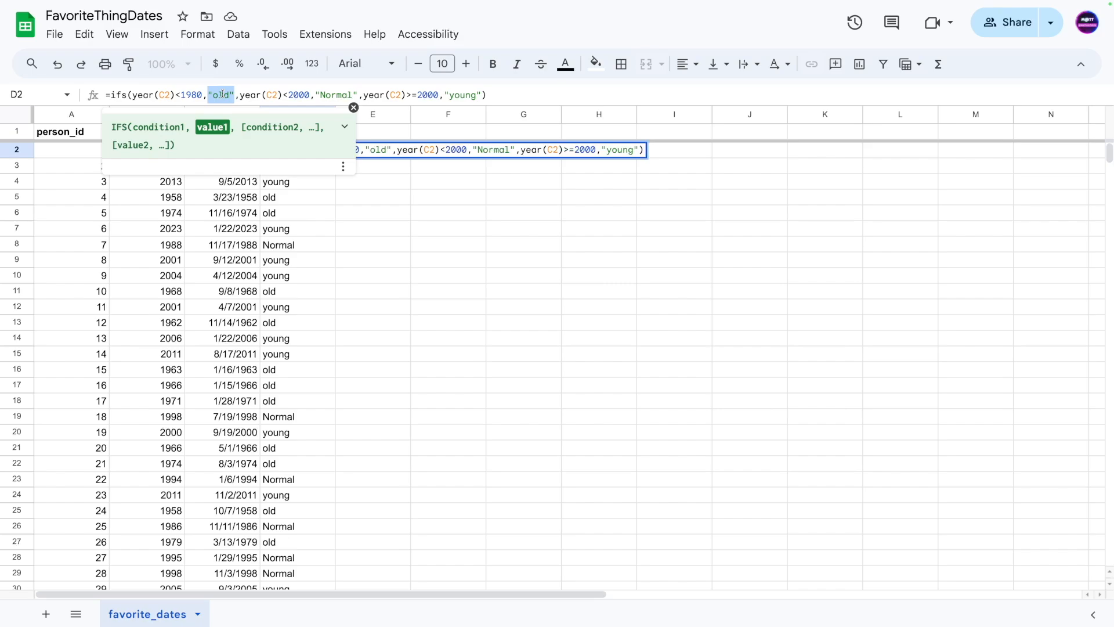
# Examine the second condition, year(C2)<2000, in D2's IFS formula against the first condition's 1980 limit
pyautogui.moveTo(240, 94); pyautogui.dragTo(308, 95)
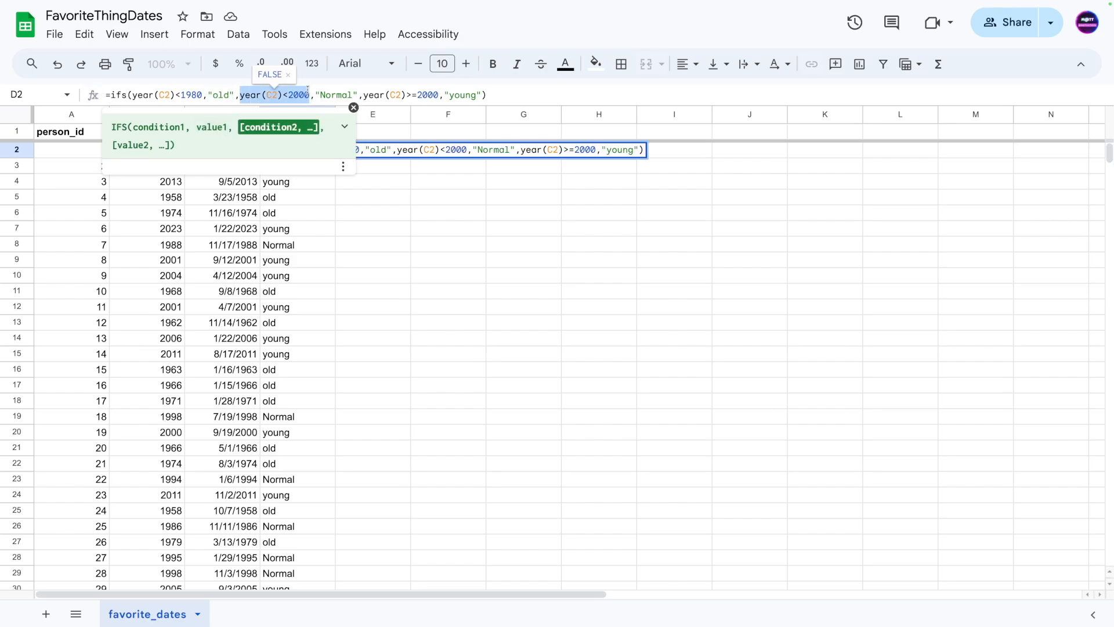
pyautogui.click(308, 93)
pyautogui.moveTo(178, 94); pyautogui.dragTo(132, 95)
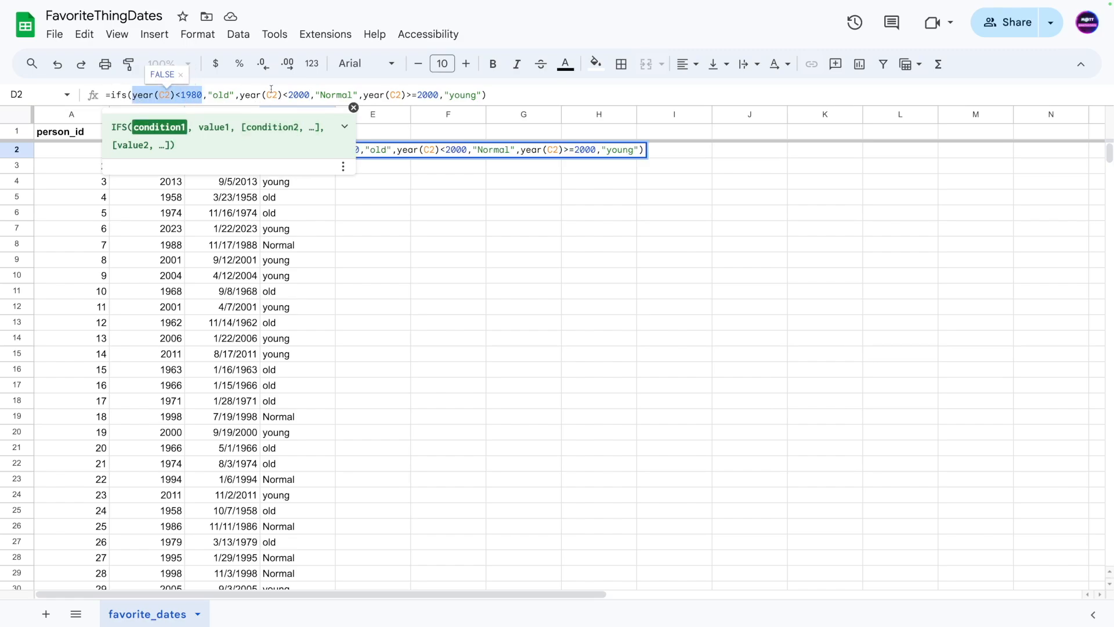
pyautogui.moveTo(202, 94); pyautogui.dragTo(191, 94)
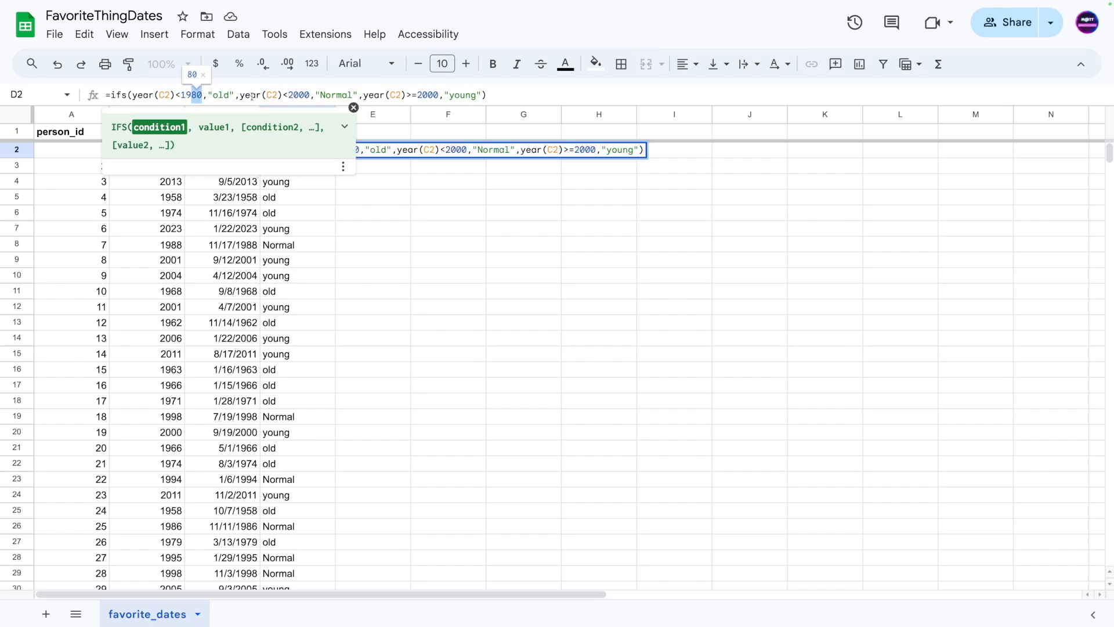
pyautogui.doubleClick(296, 95)
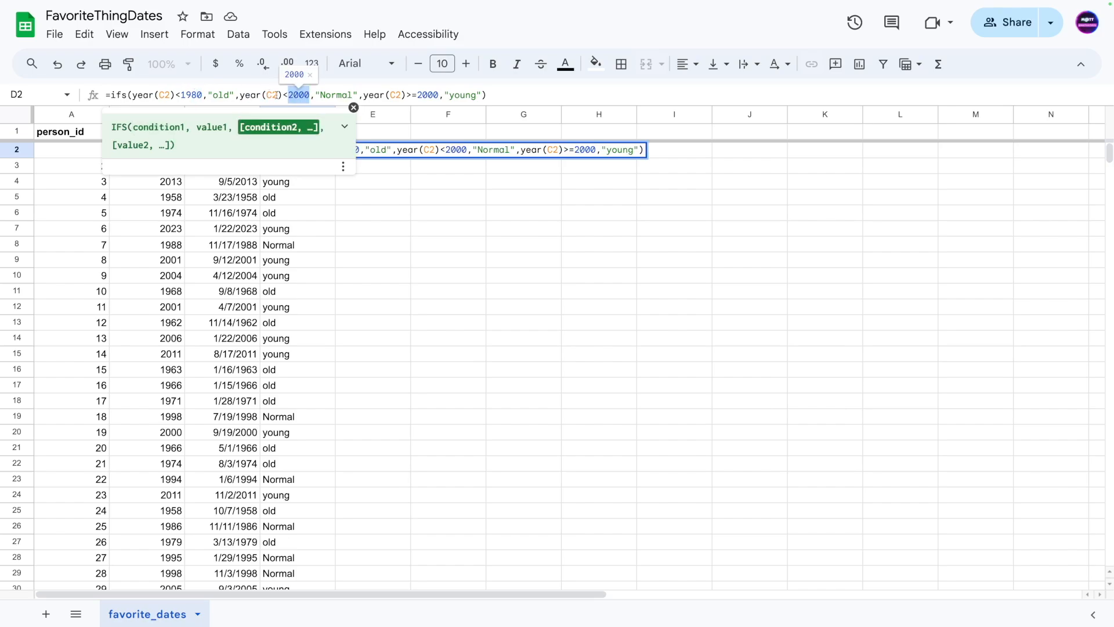
# Examine the "Normal" result and the year(C2)>=2000 condition in D2's formula, and leave the cell without saving any edit
pyautogui.moveTo(321, 94); pyautogui.dragTo(335, 94)
pyautogui.click(377, 95)
pyautogui.moveTo(416, 95); pyautogui.dragTo(432, 94)
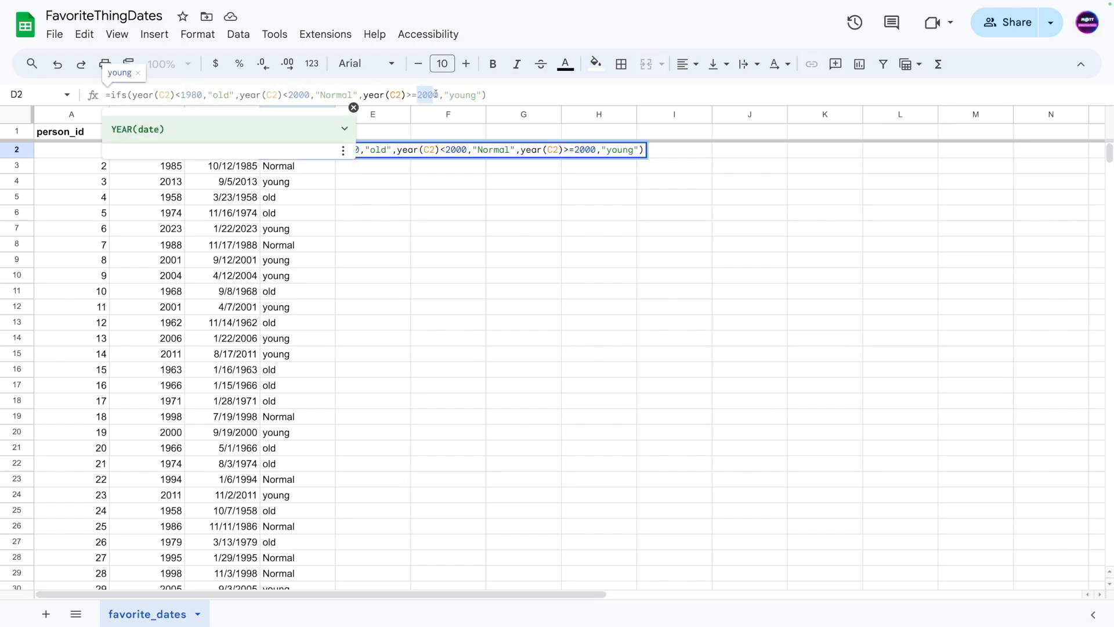
pyautogui.click(442, 95)
pyautogui.click(311, 401)
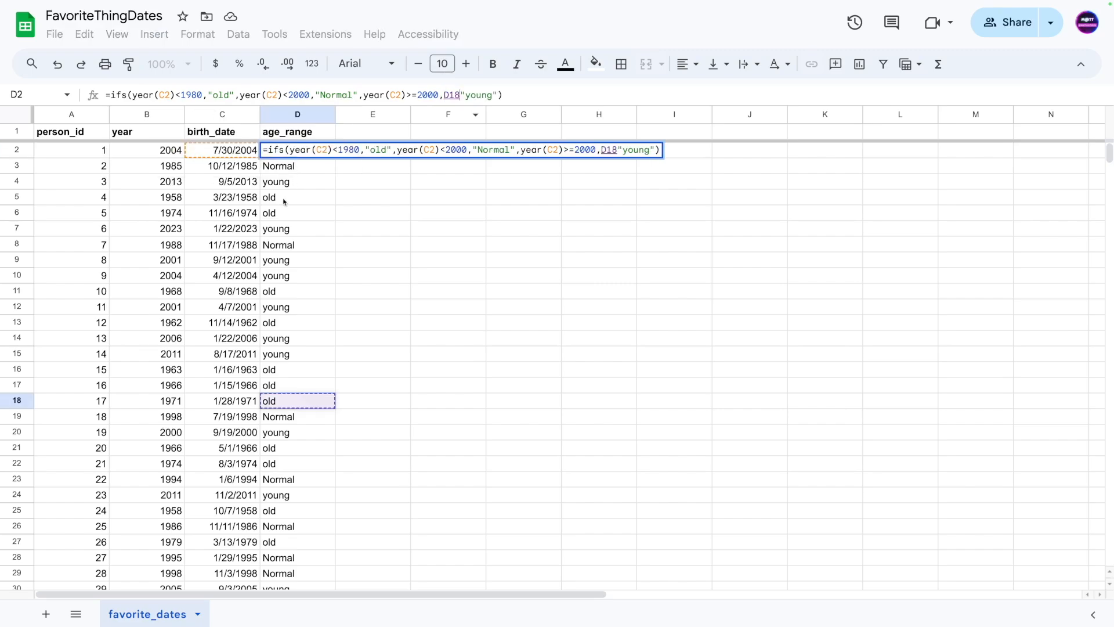
pyautogui.click(322, 229)
pyautogui.press('Escape')
pyautogui.click(366, 296)
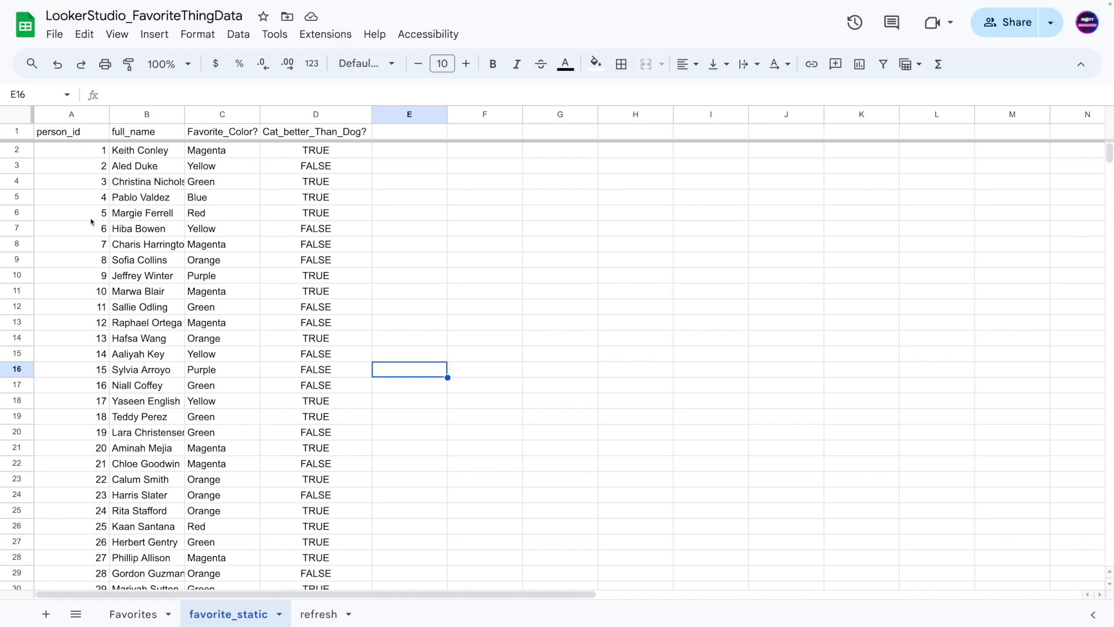
# Examine the XLOOKUP formulas in the Favorite_Color? and Cat_better_Than_Dog? columns of the Favorites sheet in LookerStudio_FavoriteThingData
pyautogui.click(133, 614)
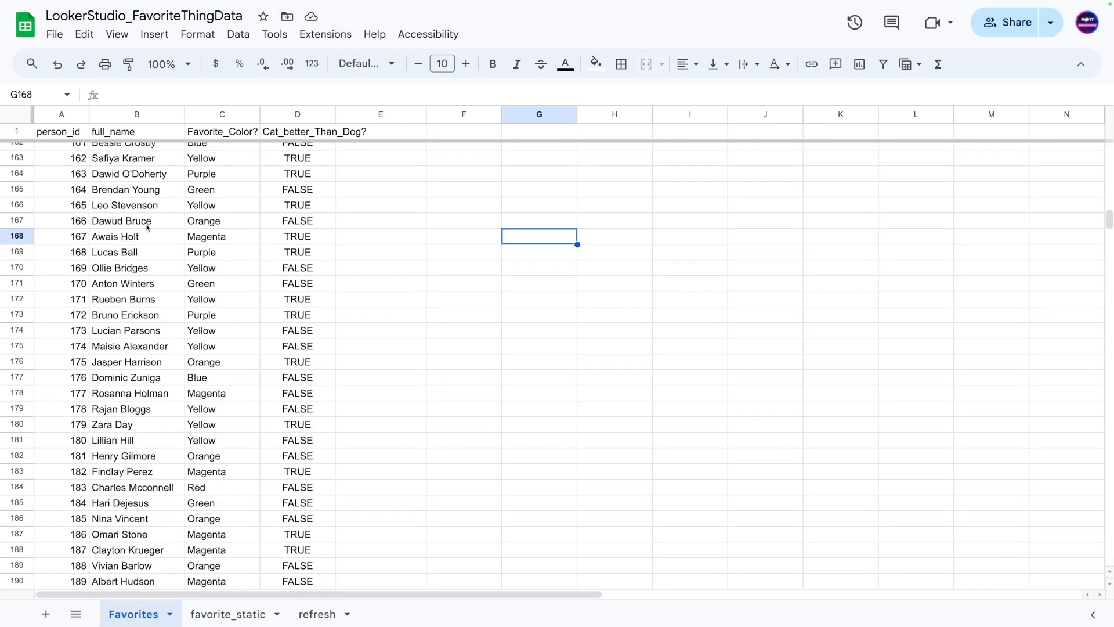
pyautogui.click(190, 205)
pyautogui.scroll(8, 217, 203)
pyautogui.click(299, 190)
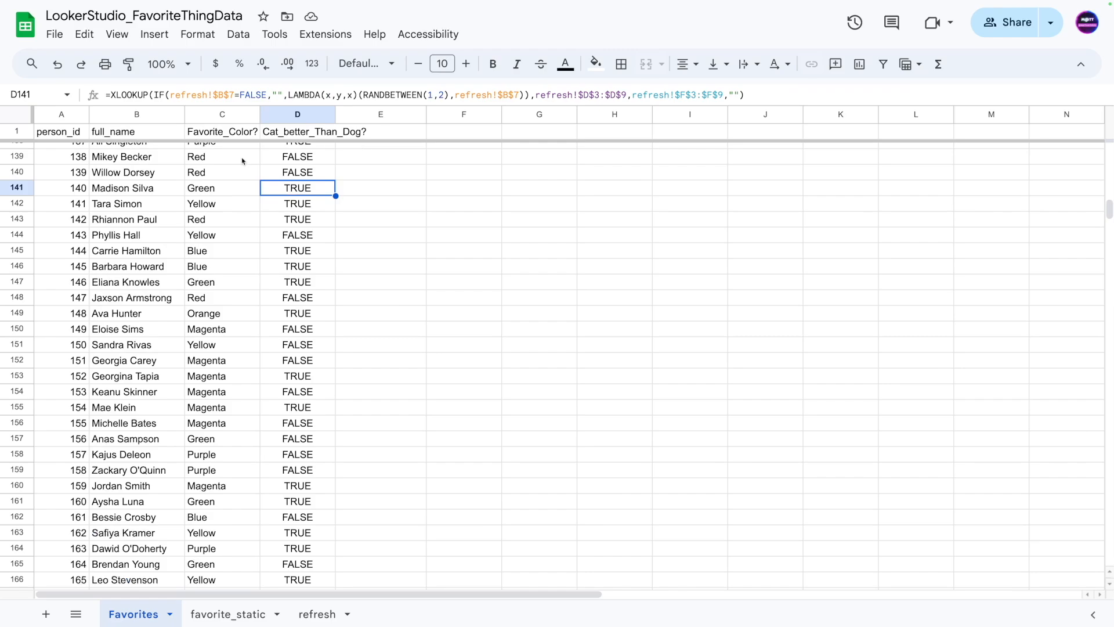
pyautogui.click(212, 173)
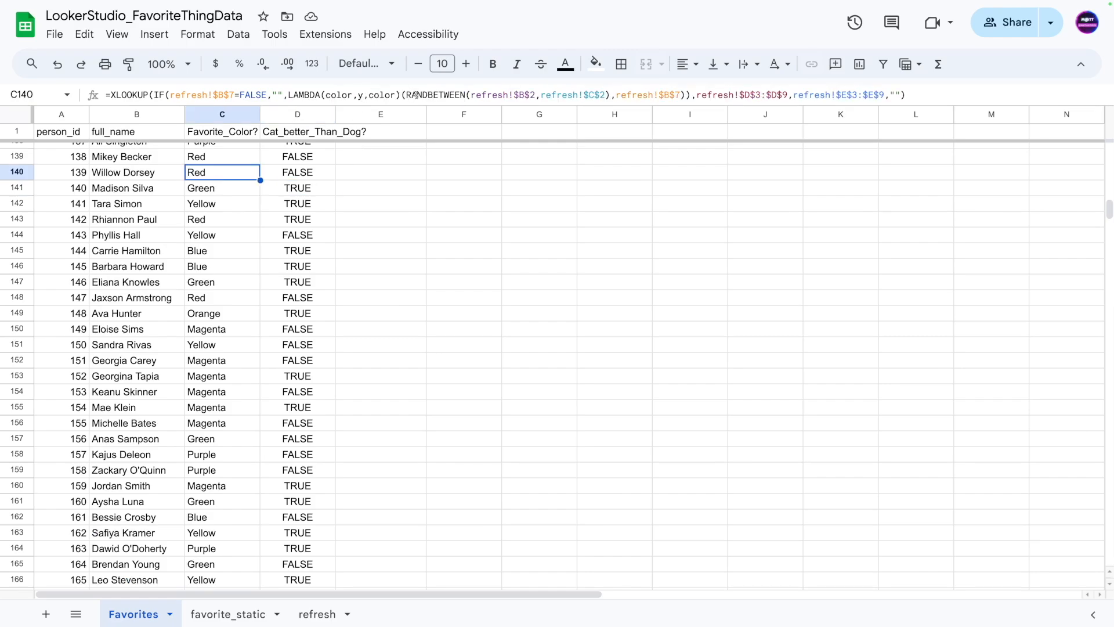
pyautogui.click(283, 177)
pyautogui.scroll(20, 231, 186)
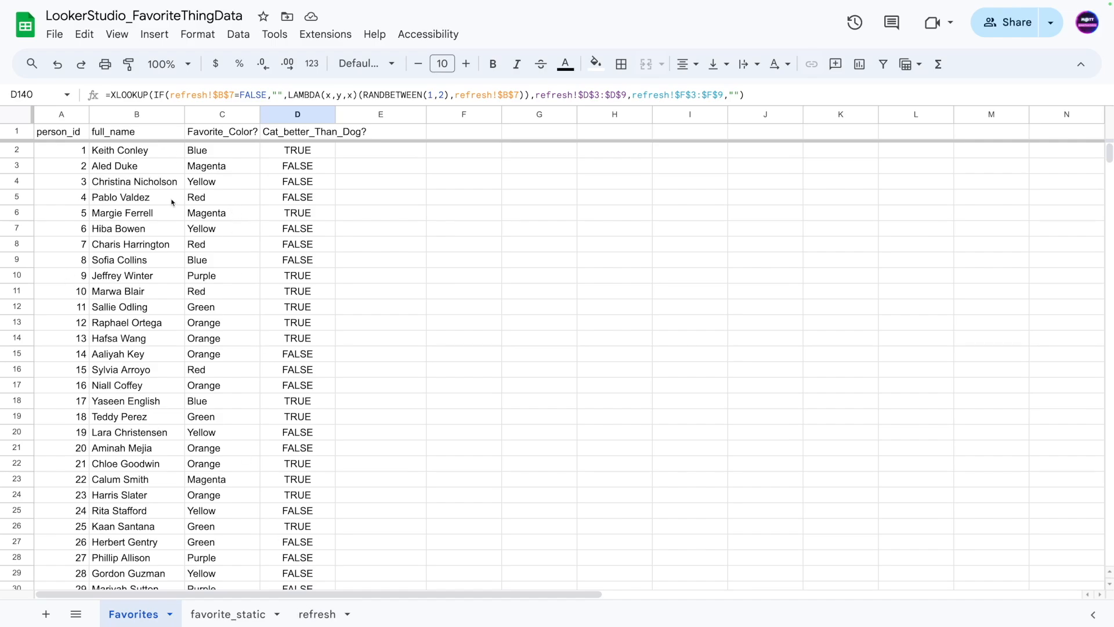
# Regenerate the random favorites by unticking and re-ticking cell B7 on the refresh sheet, and check the values on the Favorites sheet
pyautogui.click(310, 614)
pyautogui.click(191, 273)
pyautogui.click(153, 226)
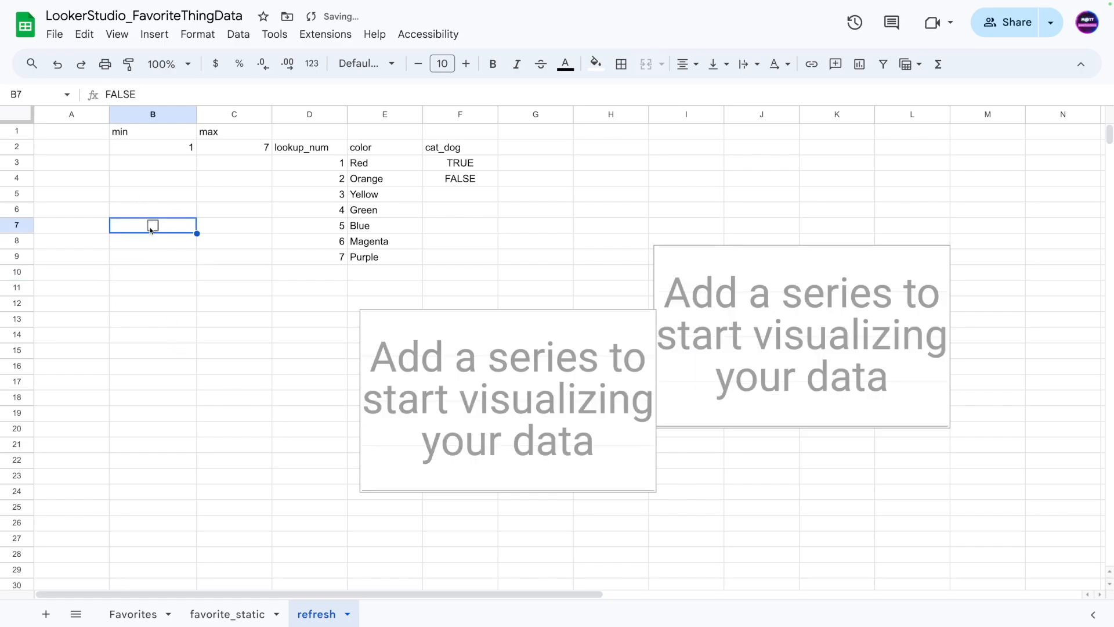
pyautogui.click(152, 225)
pyautogui.click(130, 611)
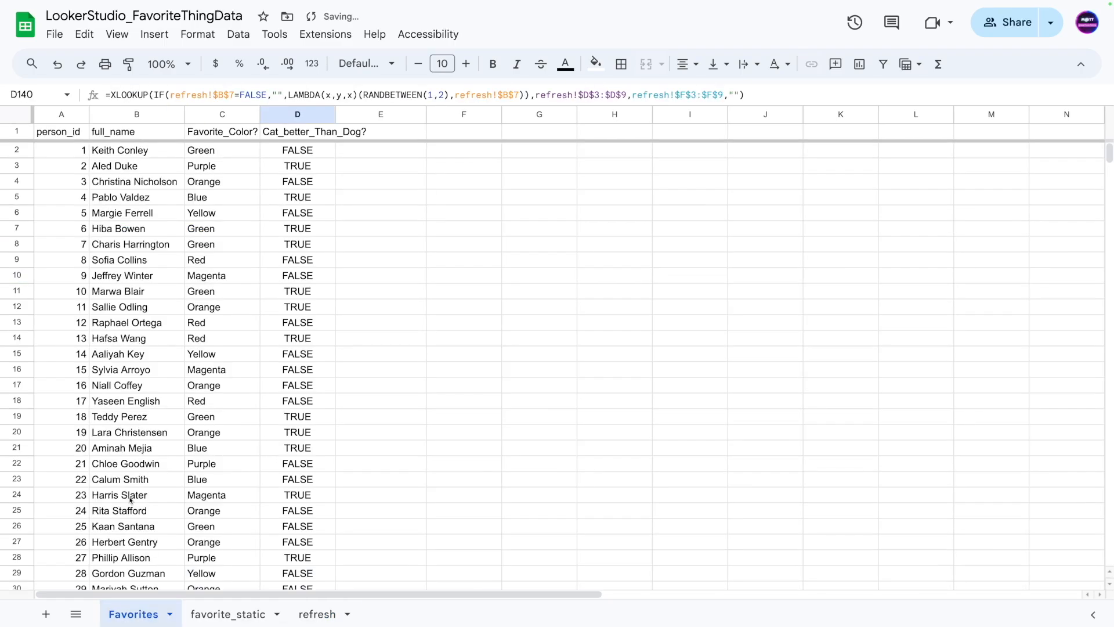
pyautogui.click(201, 157)
pyautogui.press('Down')
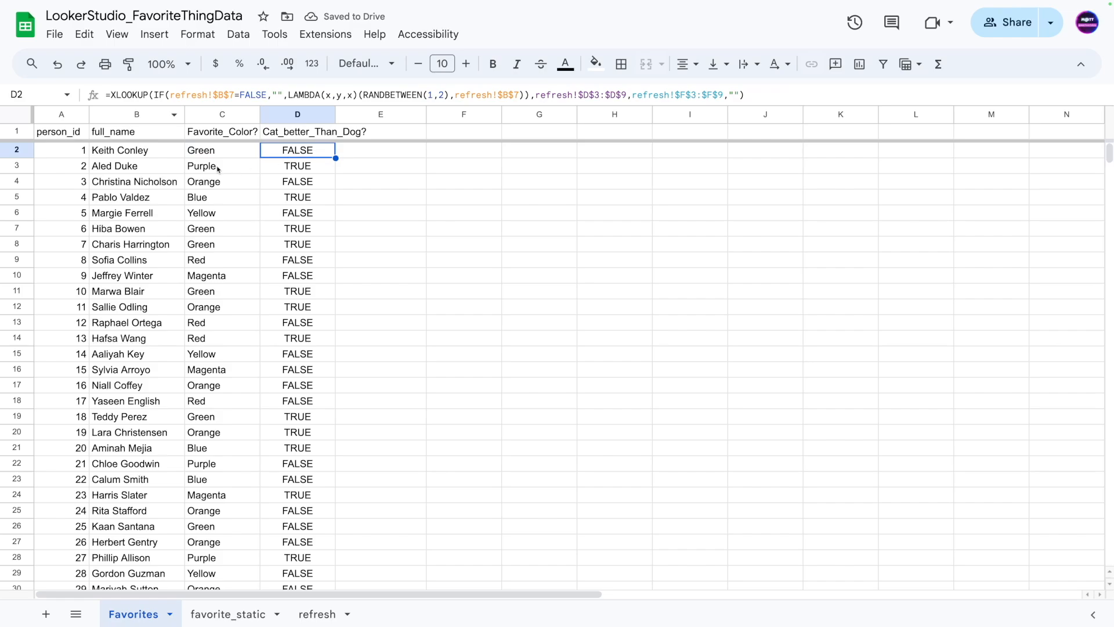
pyautogui.click(275, 171)
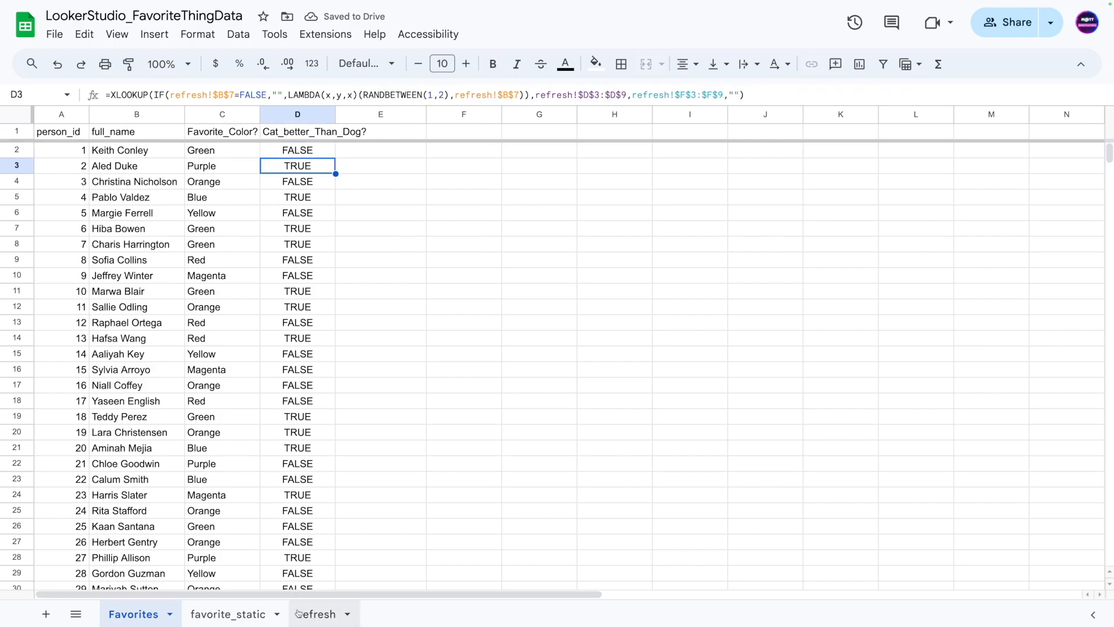
# Toggle the refresh sheet's B7 checkbox off and on again, and inspect the color and cat-or-dog columns on the Favorites sheet
pyautogui.click(317, 614)
pyautogui.click(155, 227)
pyautogui.click(154, 227)
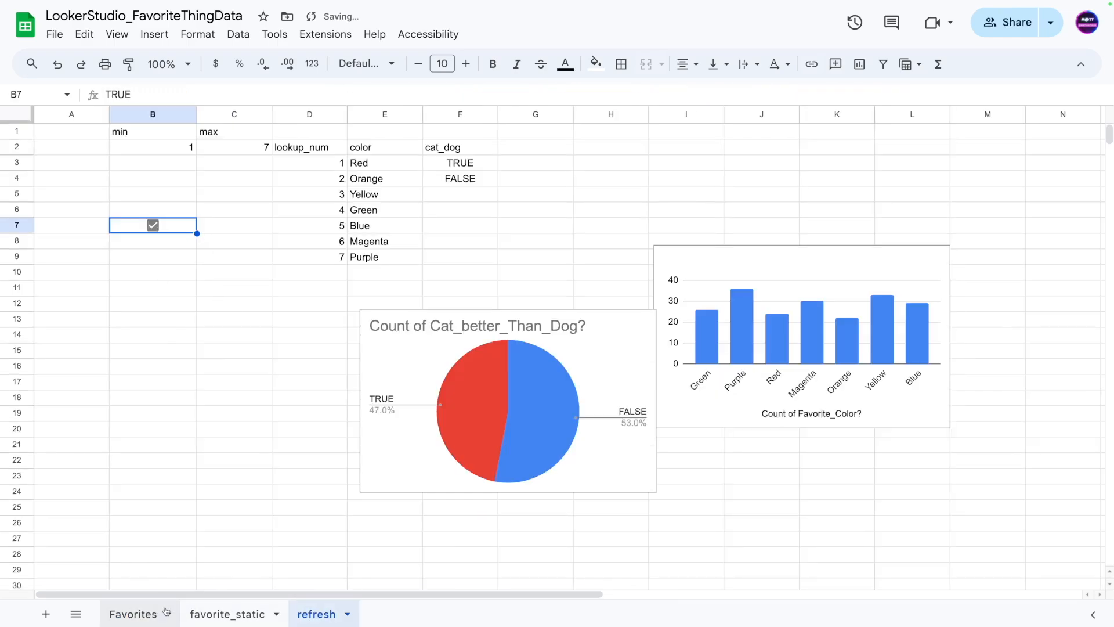
pyautogui.click(156, 610)
pyautogui.click(209, 156)
pyautogui.moveTo(208, 156); pyautogui.dragTo(211, 187)
pyautogui.click(217, 229)
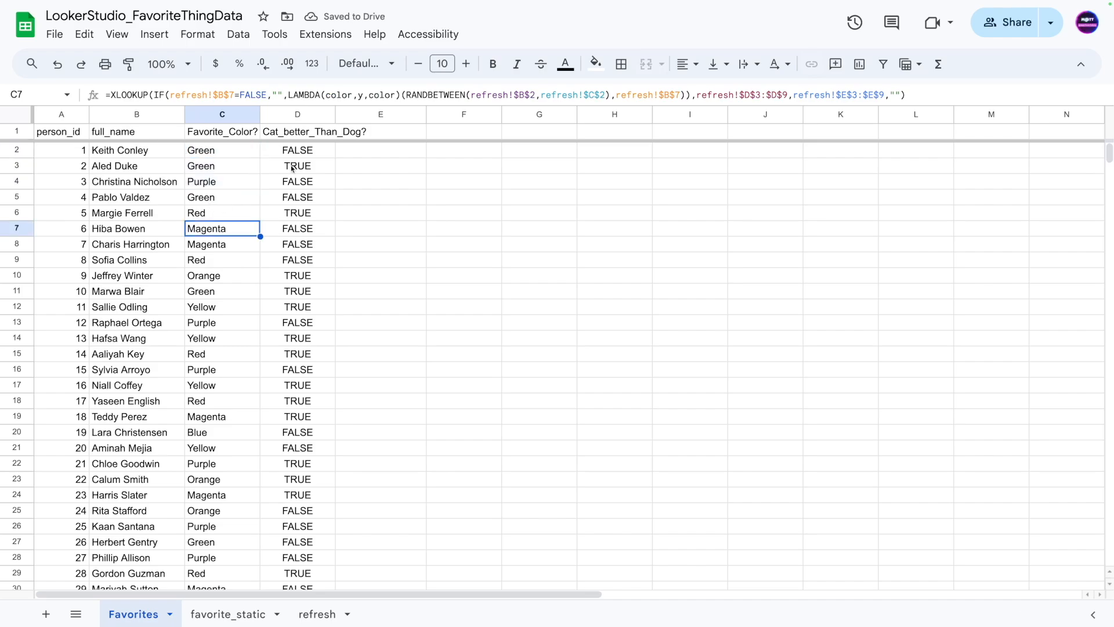
pyautogui.click(290, 168)
# Look through all the rows of static values on the favorite_static sheet
pyautogui.click(216, 613)
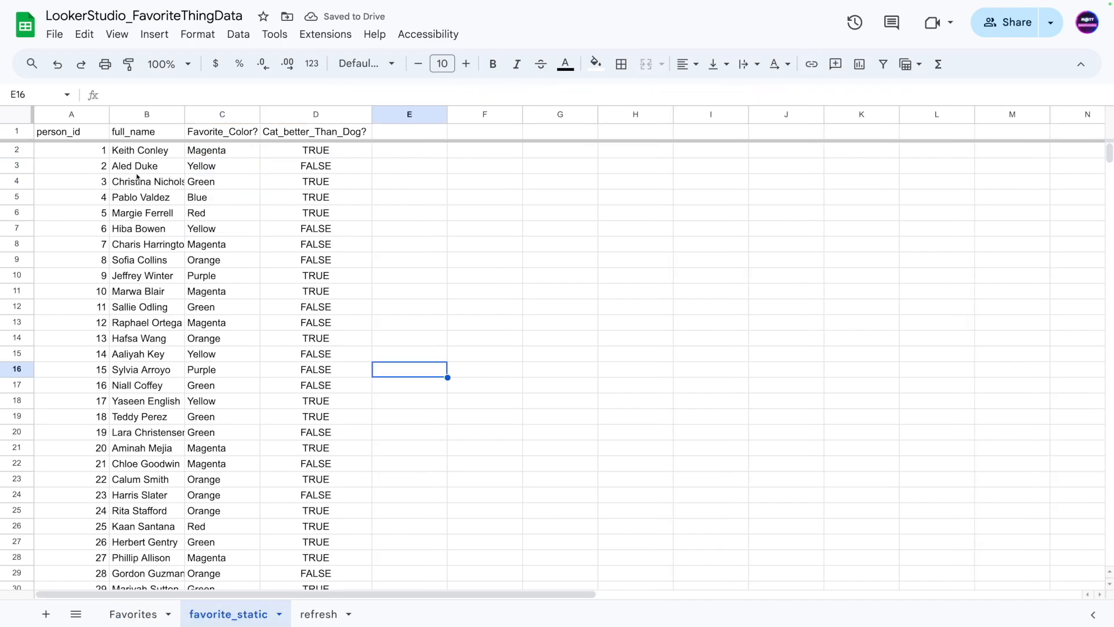
pyautogui.click(138, 170)
pyautogui.scroll(-20, 214, 273)
pyautogui.scroll(-17, 194, 268)
pyautogui.scroll(20, 174, 303)
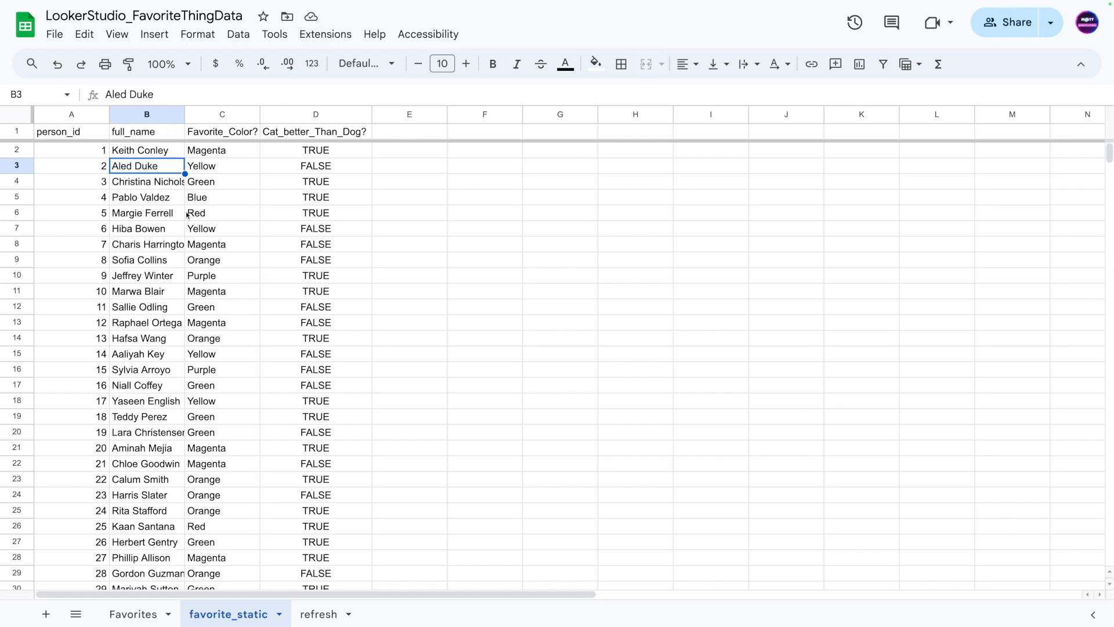
# Compare the formula-driven Favorites sheet with the plain values on the favorite_static sheet
pyautogui.click(133, 613)
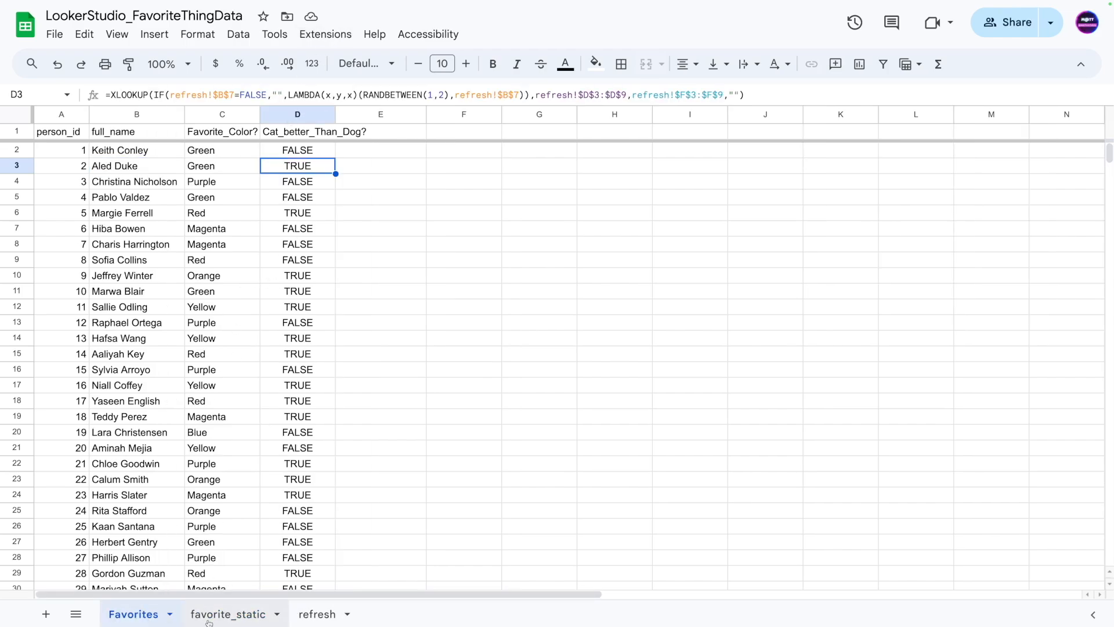
pyautogui.click(228, 614)
pyautogui.click(256, 304)
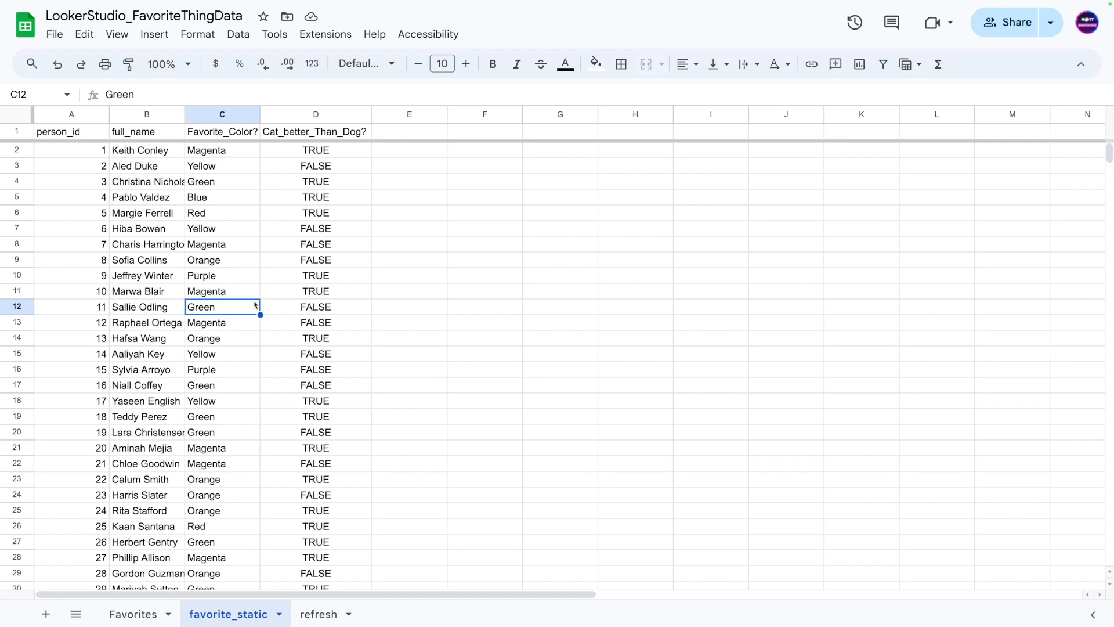
pyautogui.click(321, 32)
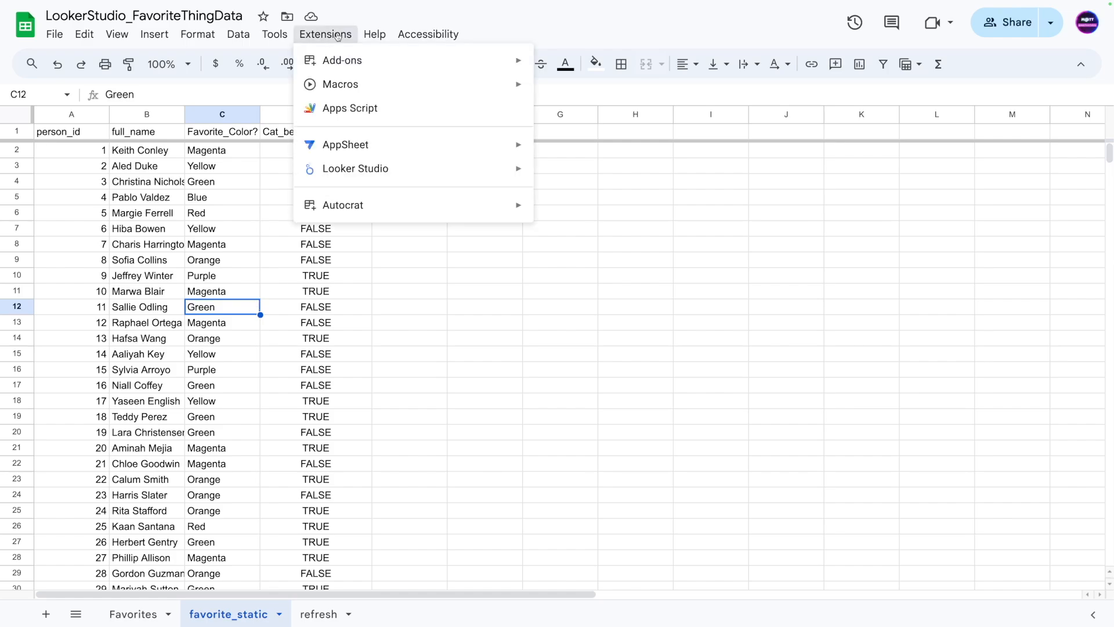
pyautogui.click(91, 230)
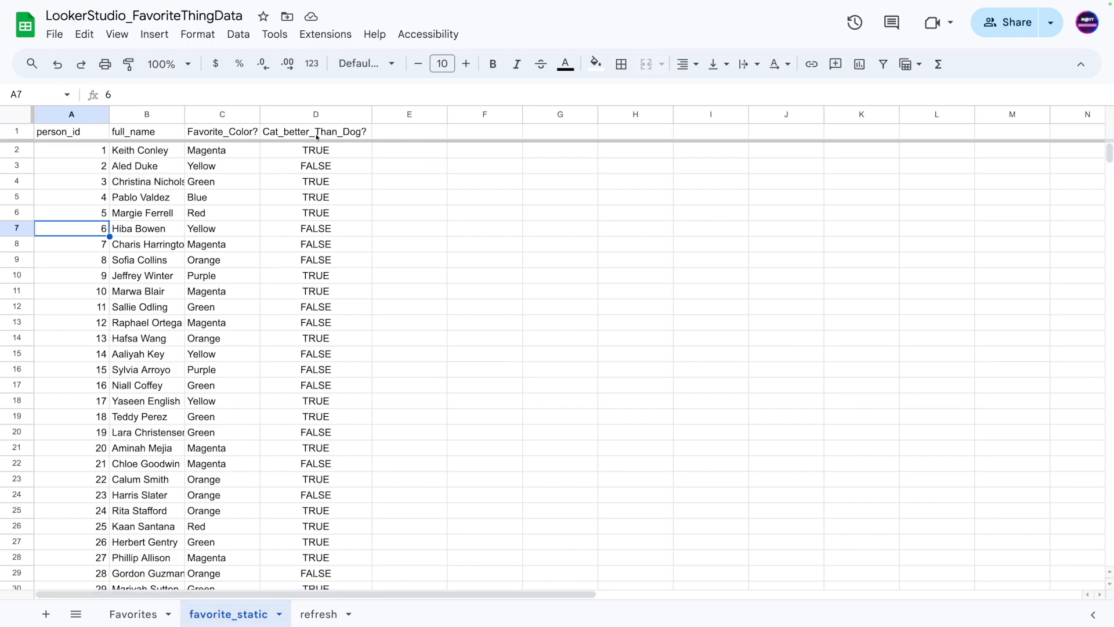
# Enter the numbers 4, 3, 2 and 1 in cells F2 to F5 of the favorite_static sheet
pyautogui.click(463, 152)
pyautogui.write('4')
pyautogui.press('Return')
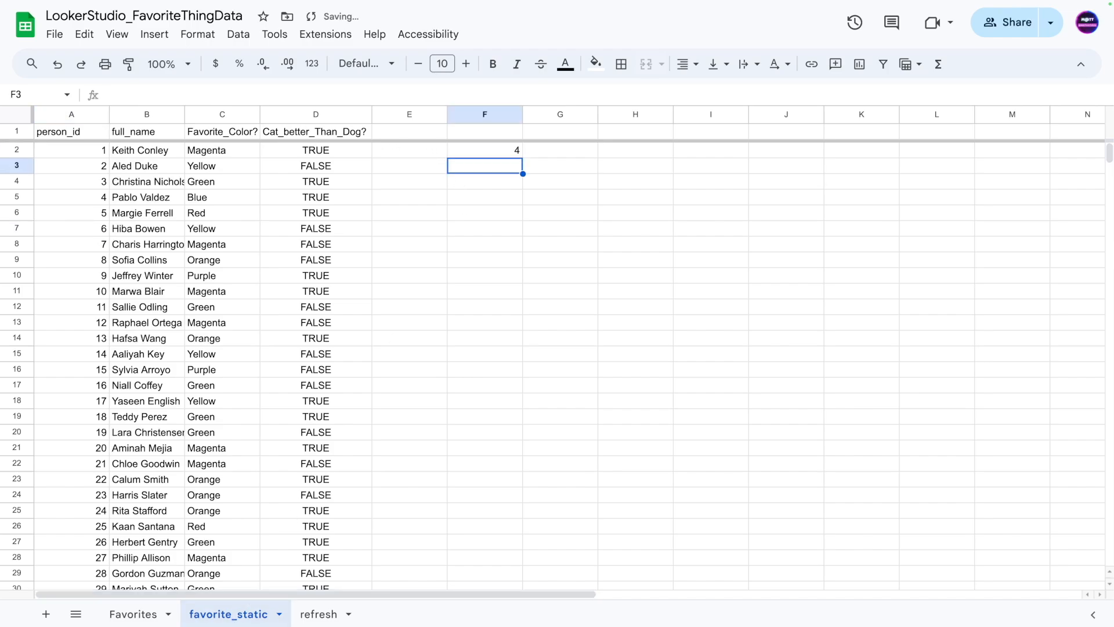
pyautogui.write('3')
pyautogui.press('Return')
pyautogui.write('2')
pyautogui.press('Return')
pyautogui.write('1')
pyautogui.press('Return')
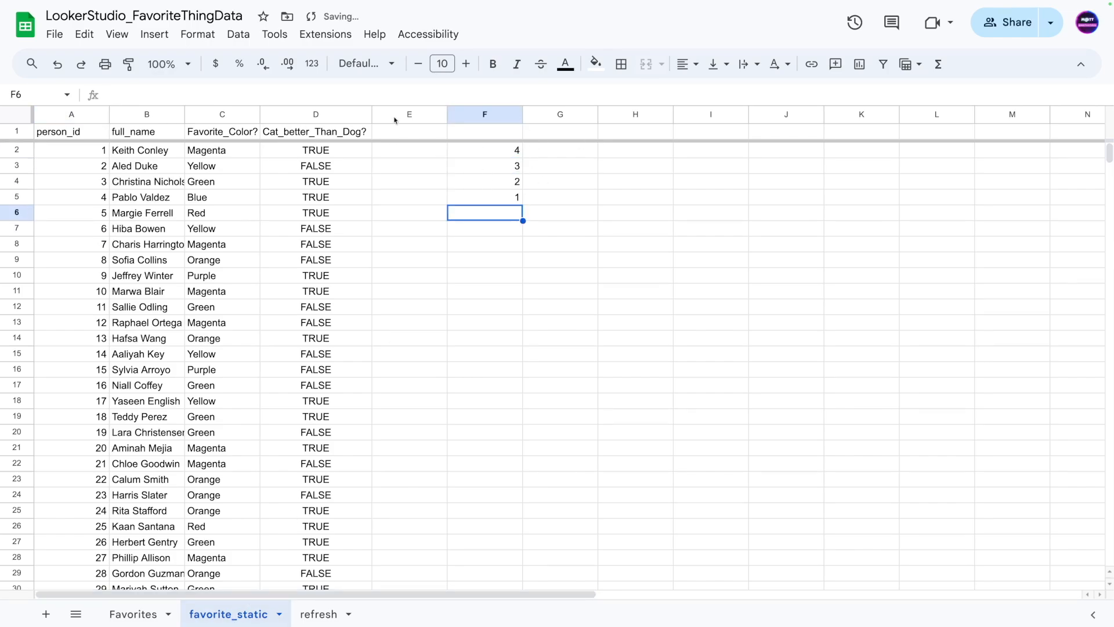
# Try to create a Looker Studio report from the favorite_static sheet, using first-row headers and including hidden and filtered cells
pyautogui.click(325, 34)
pyautogui.moveTo(360, 169)
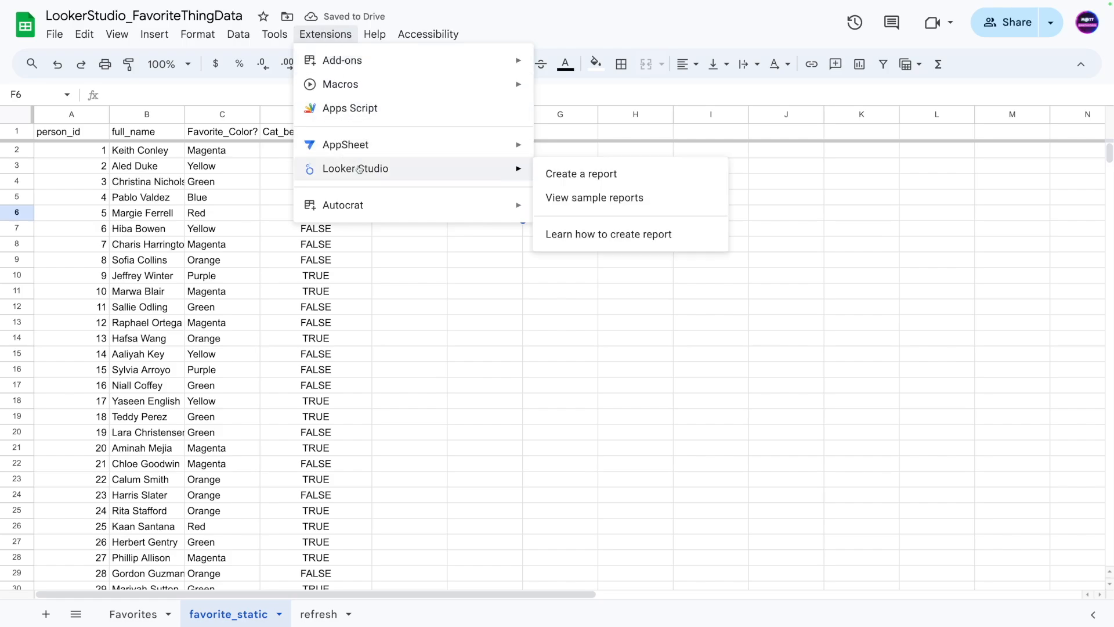
pyautogui.click(622, 175)
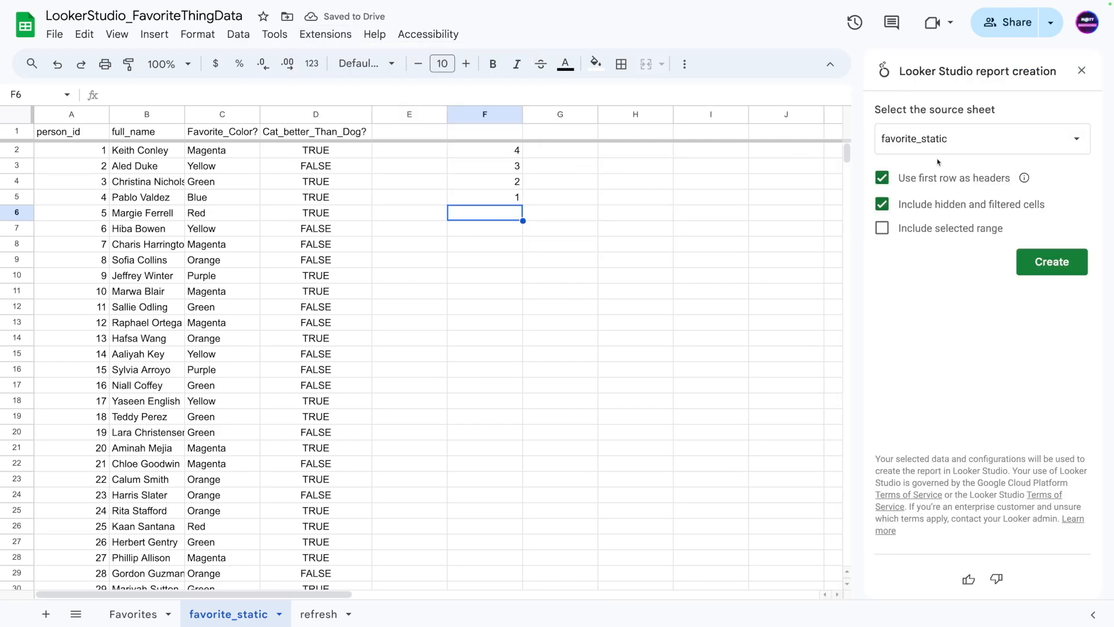
pyautogui.click(914, 137)
pyautogui.click(914, 137)
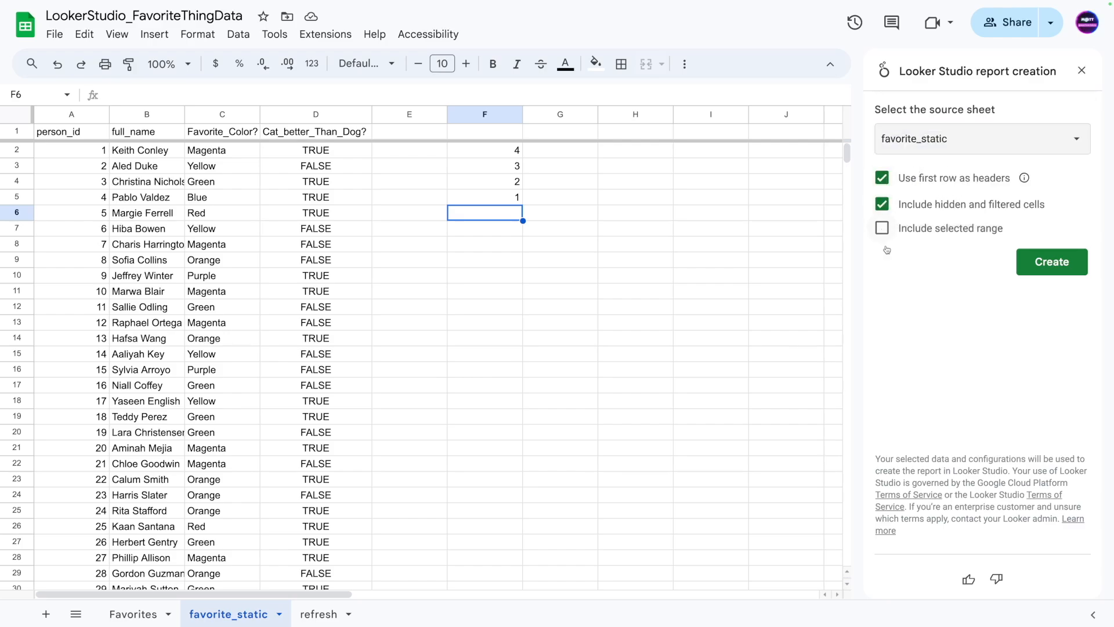
pyautogui.click(1038, 263)
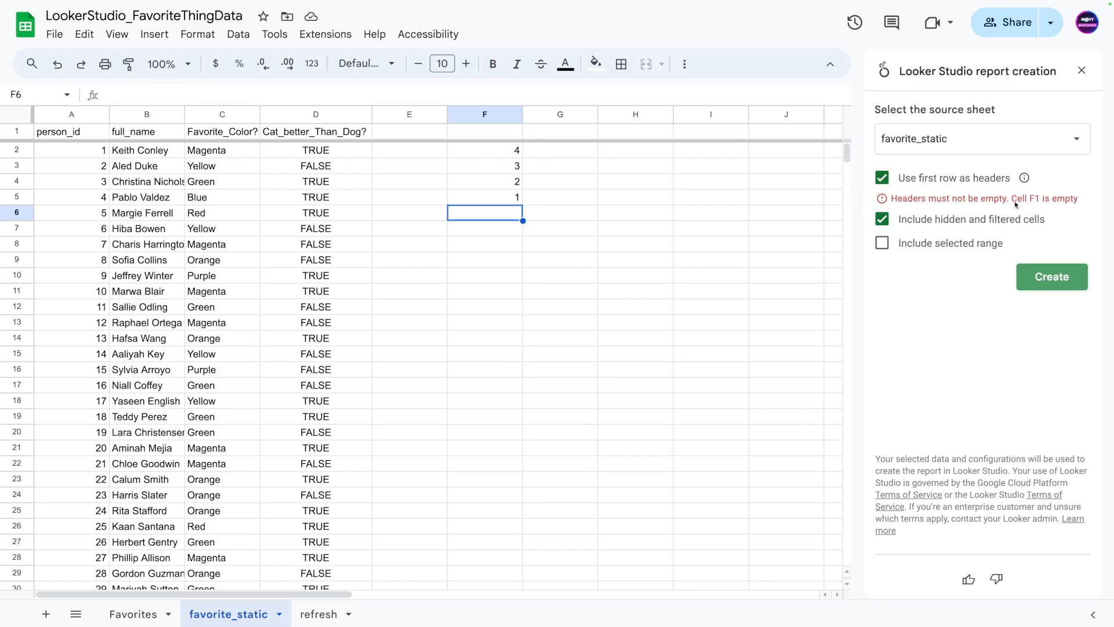
# Clear the stray numbers from cells F2 to F5 of the favorite_static sheet
pyautogui.moveTo(476, 250); pyautogui.dragTo(493, 152)
pyautogui.press('Delete')
pyautogui.click(397, 215)
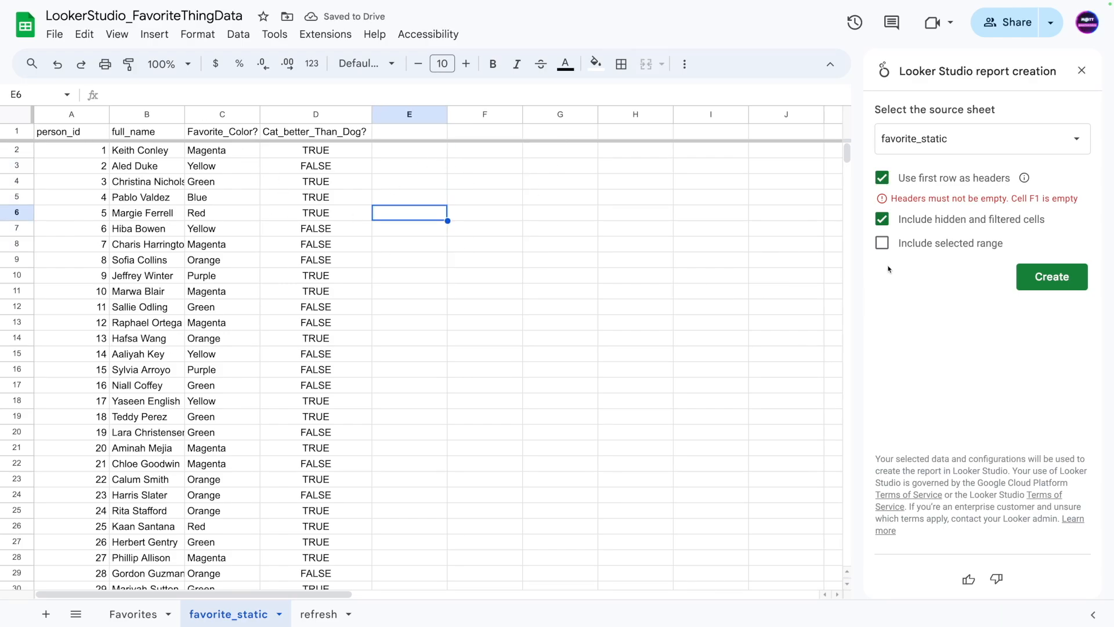
# Create the Looker Studio report from the whole favorite_static sheet, leaving the selected-range option off
pyautogui.click(882, 243)
pyautogui.click(882, 228)
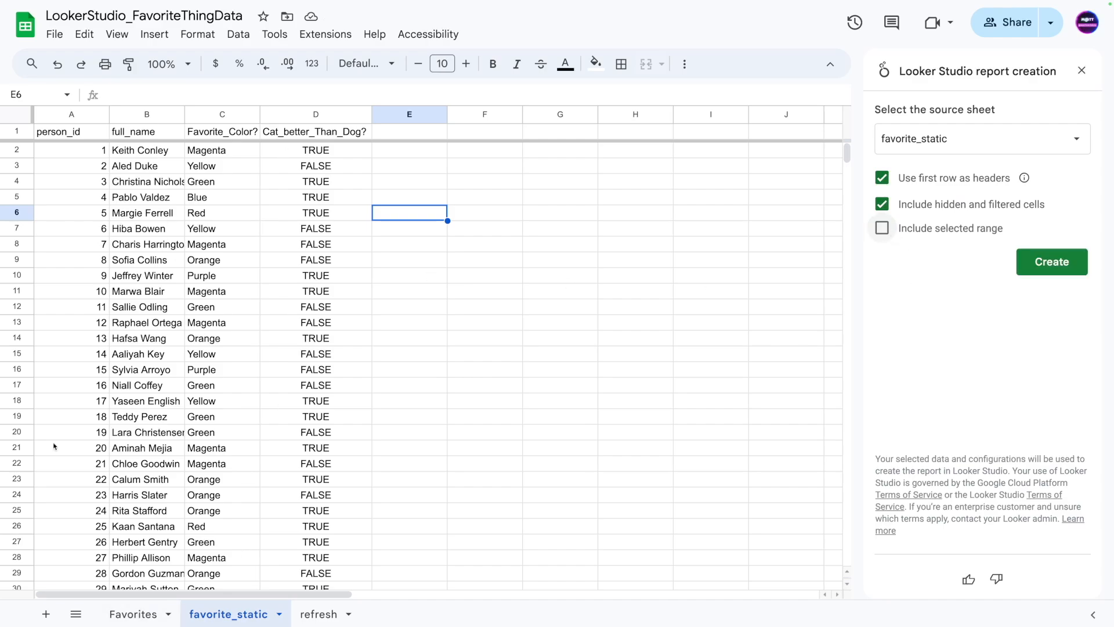
pyautogui.click(1046, 266)
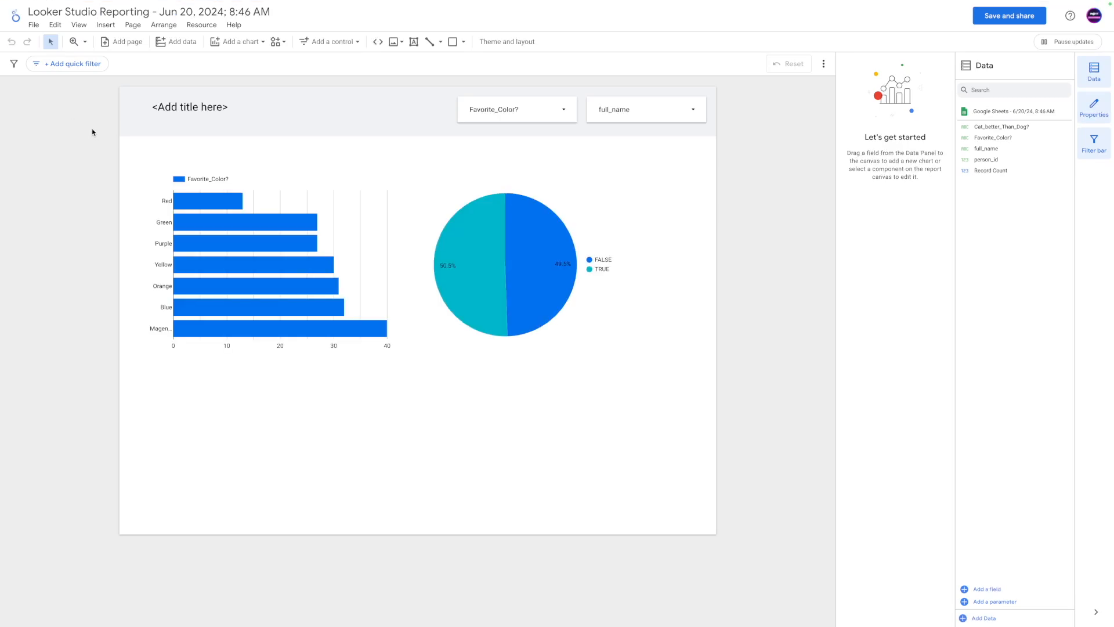
# Check the values in the generated pie and bar charts, and apply the Constellation theme to the report
pyautogui.moveTo(491, 273)
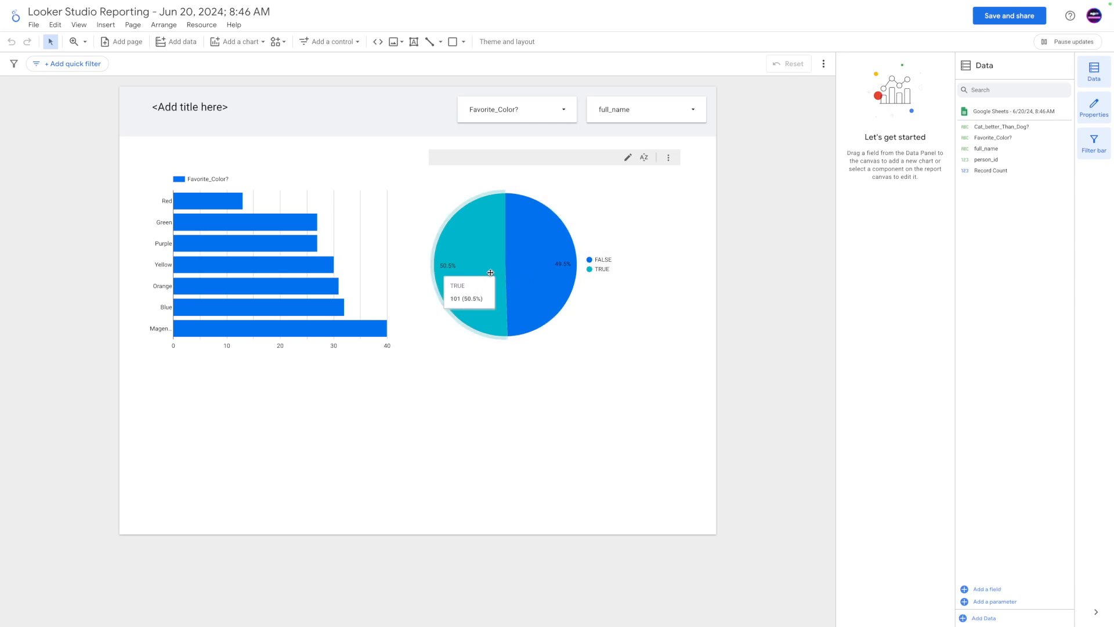
pyautogui.moveTo(205, 232)
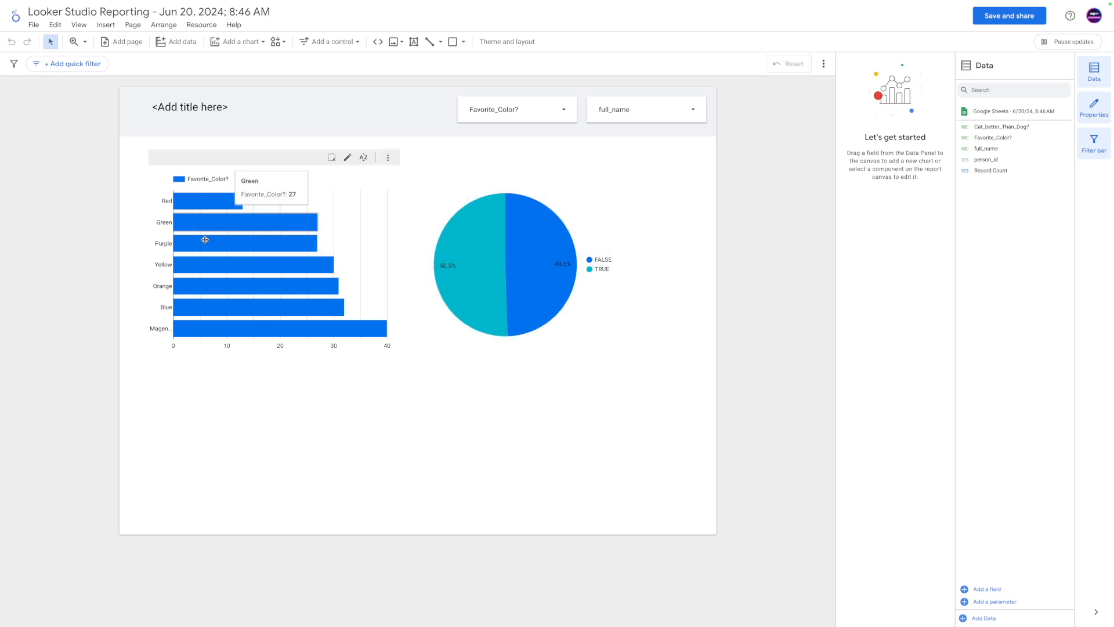
pyautogui.click(35, 27)
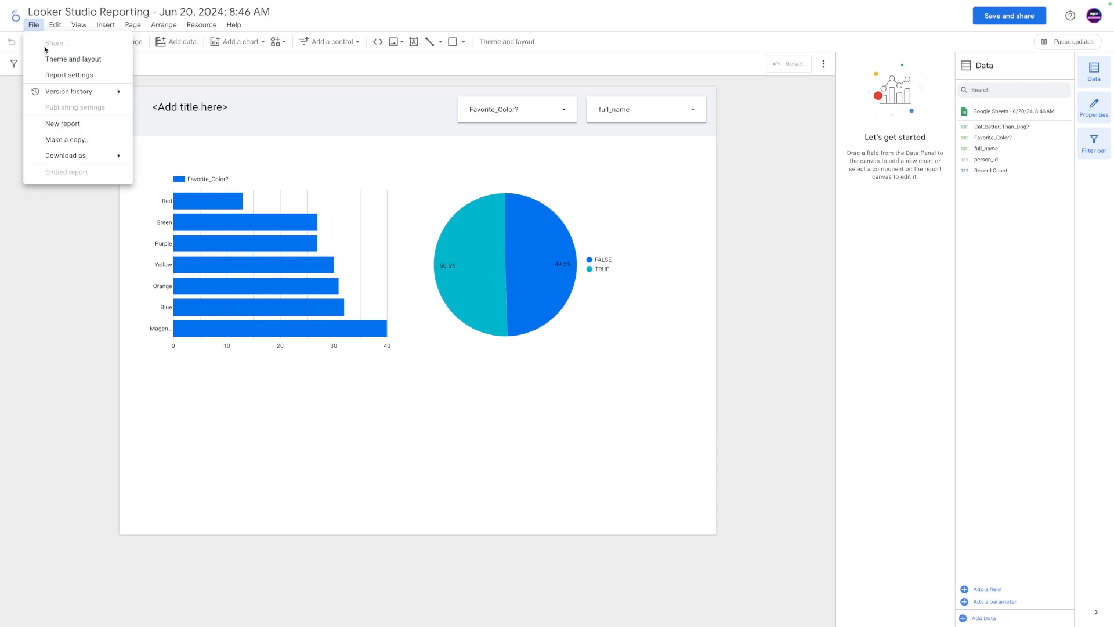
pyautogui.moveTo(63, 152)
pyautogui.click(54, 59)
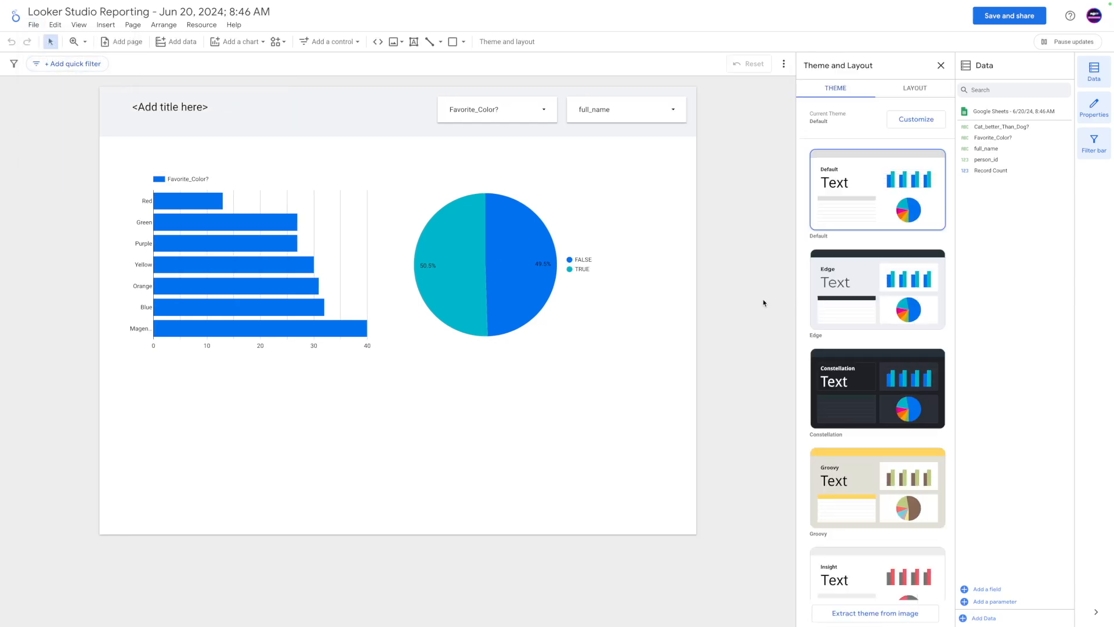
pyautogui.click(858, 381)
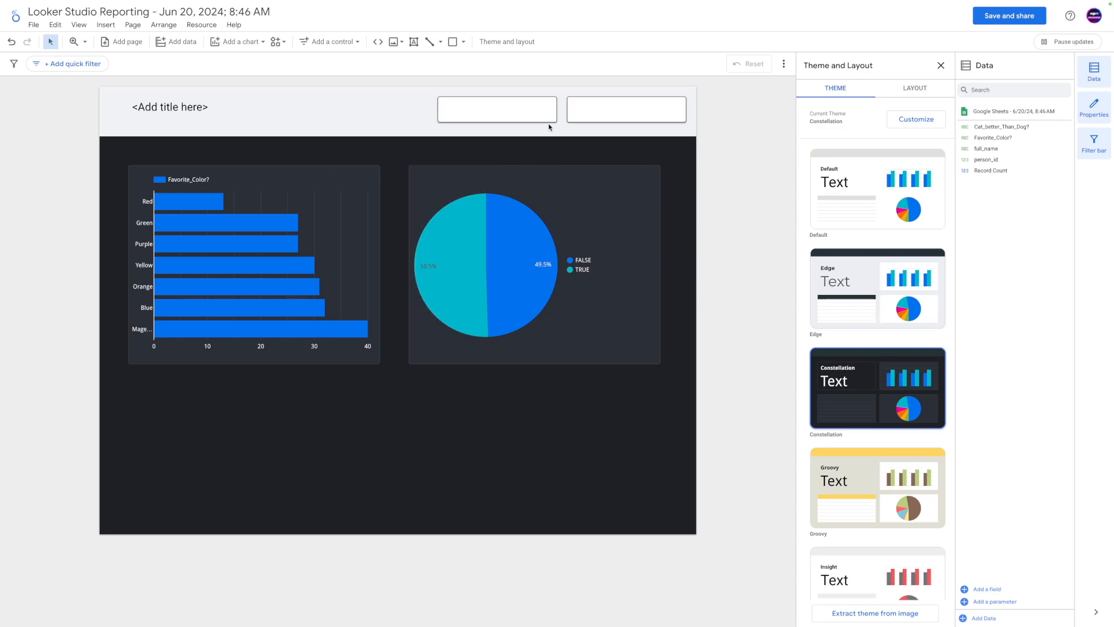
# Fill the report's header rectangle with the custom dark gray color
pyautogui.click(308, 109)
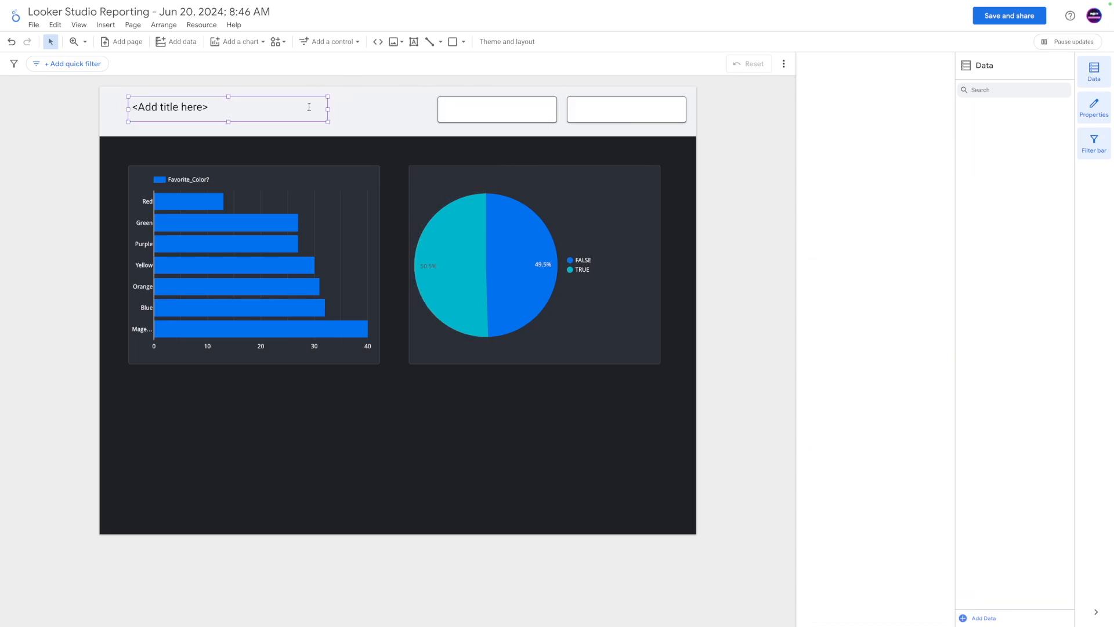
pyautogui.click(355, 102)
pyautogui.click(853, 107)
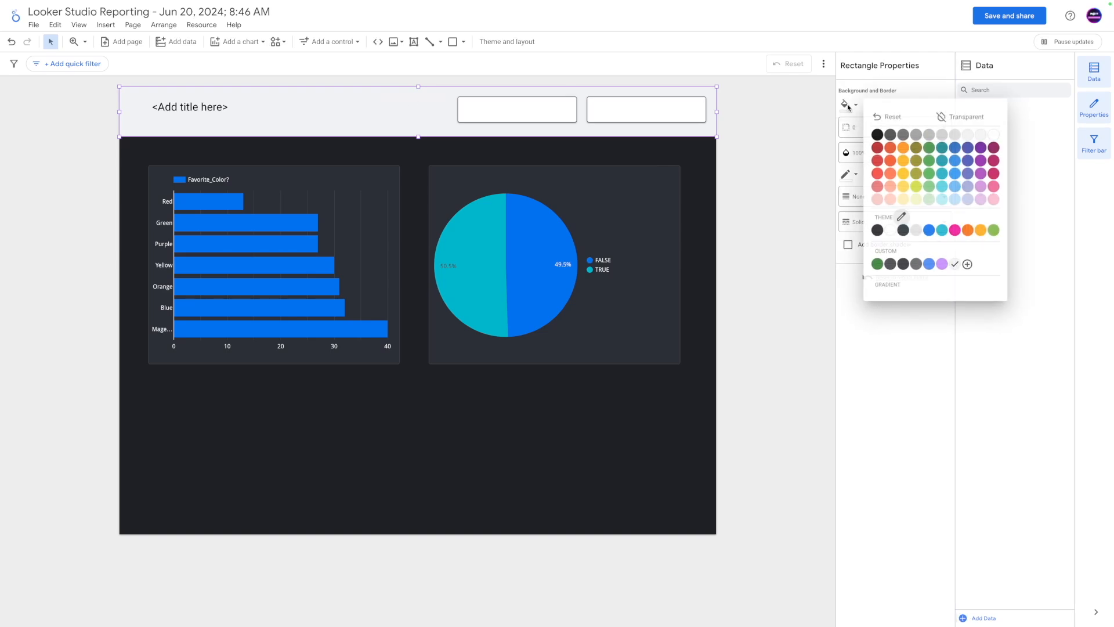
pyautogui.click(917, 265)
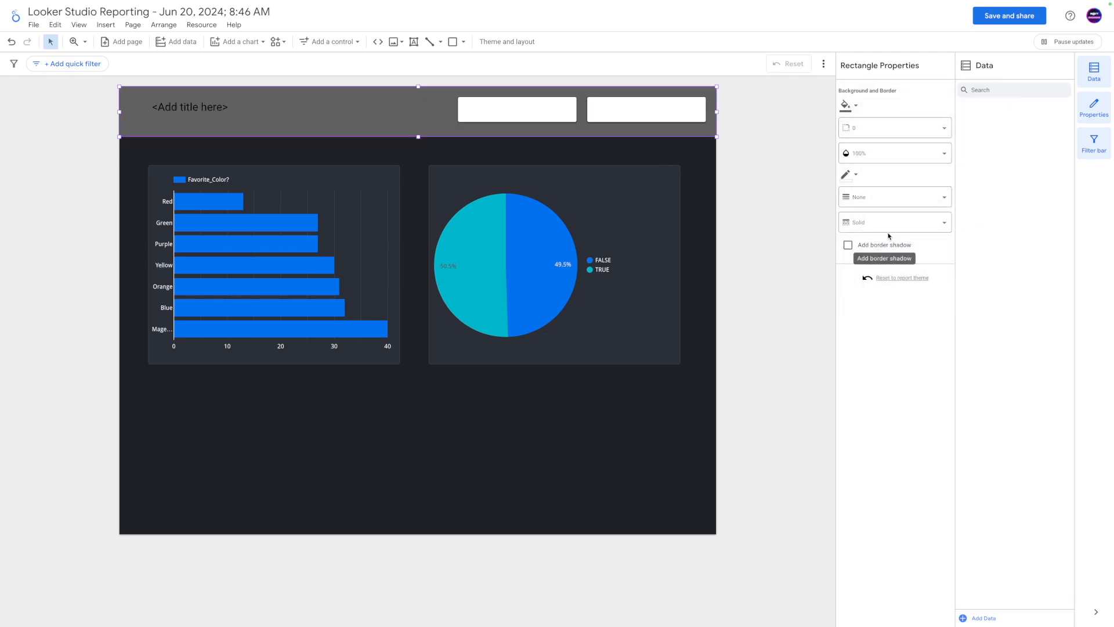
# Make the report title's text white and replace the placeholder with "Favorite Things"
pyautogui.click(182, 109)
pyautogui.click(847, 106)
pyautogui.click(886, 206)
pyautogui.tripleClick(208, 109)
pyautogui.write('Favorite Things')
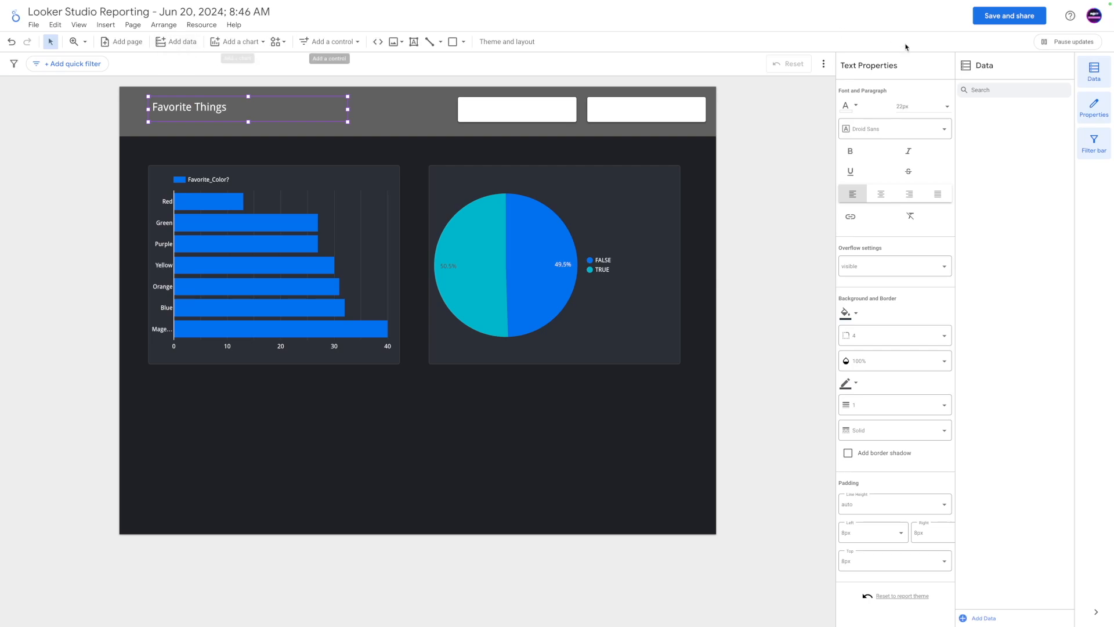
# Delete the Favorite_Color? and full_name drop-down controls from the report header
pyautogui.click(636, 155)
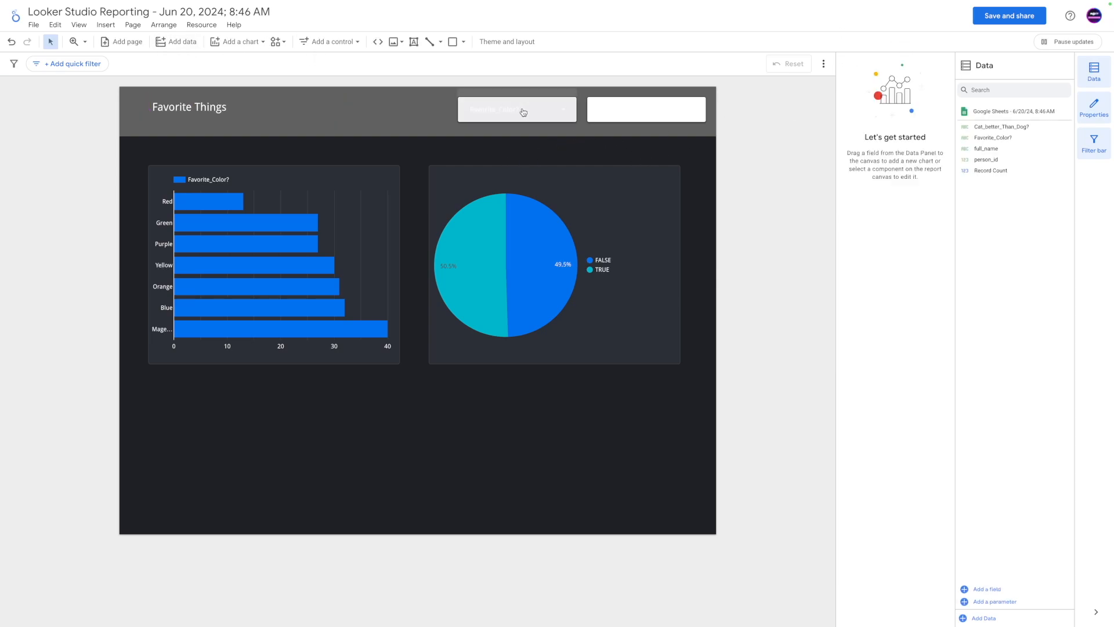
pyautogui.click(544, 114)
pyautogui.press('Delete')
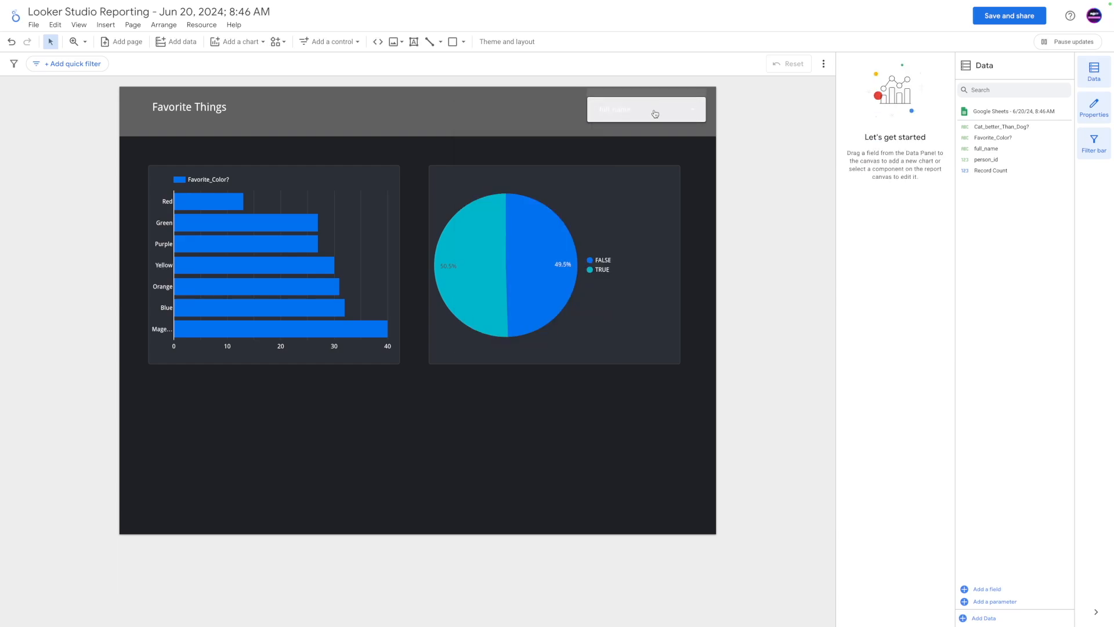
pyautogui.click(642, 111)
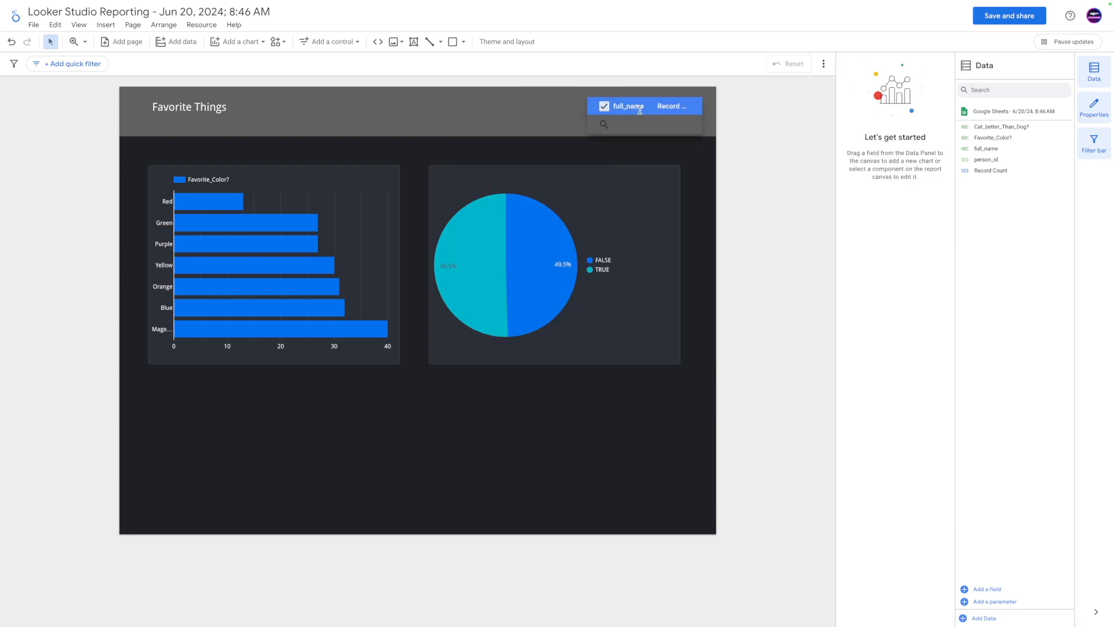
pyautogui.press('Delete')
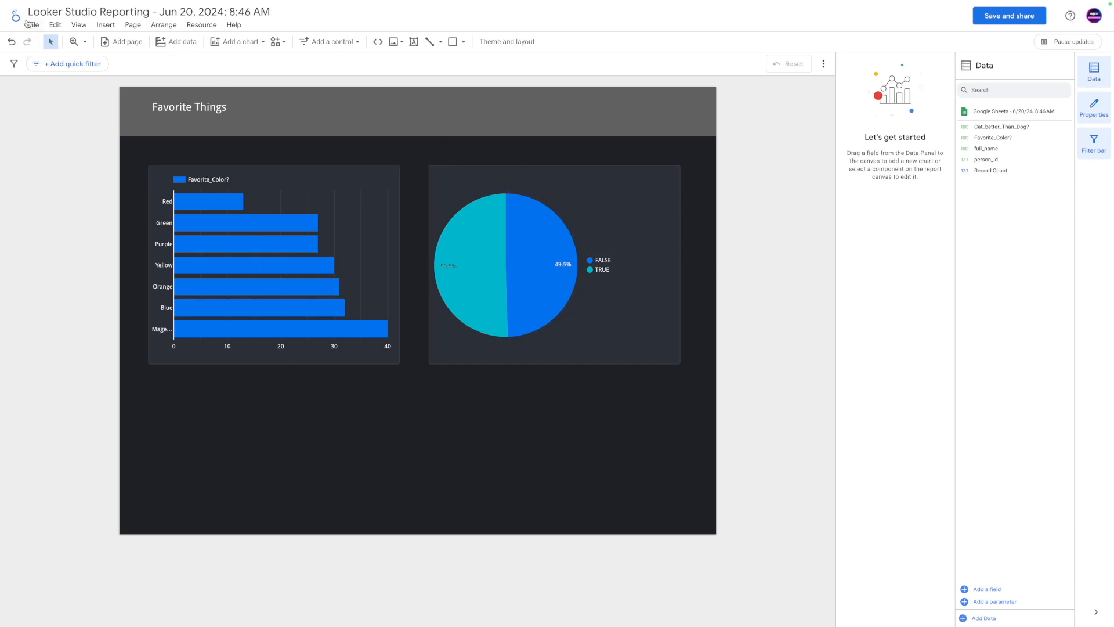
pyautogui.click(62, 27)
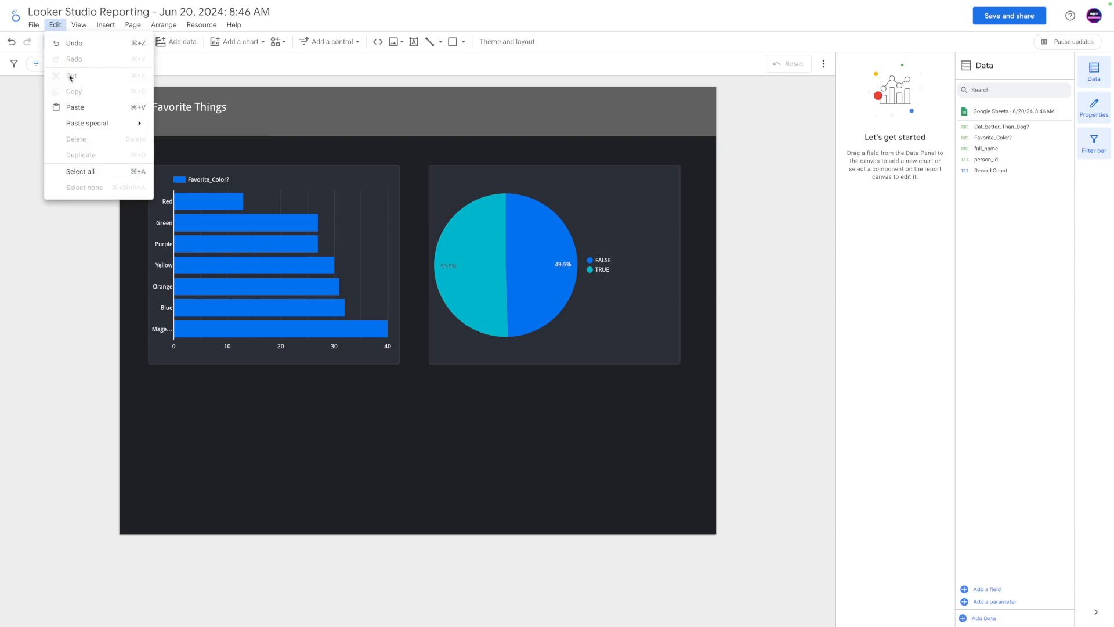
pyautogui.click(83, 29)
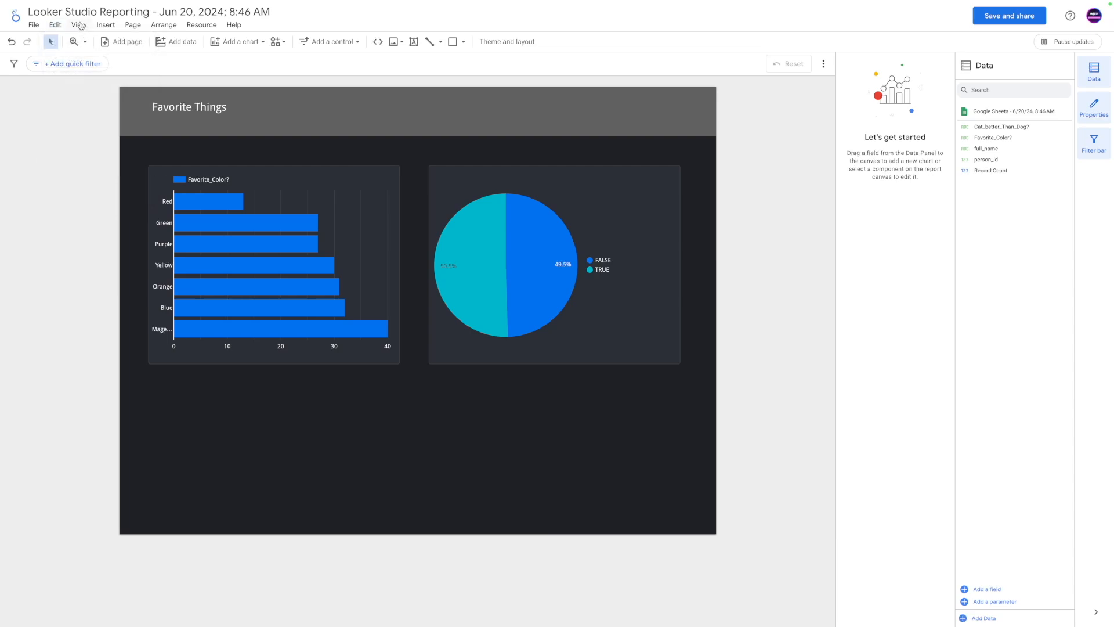
pyautogui.click(82, 27)
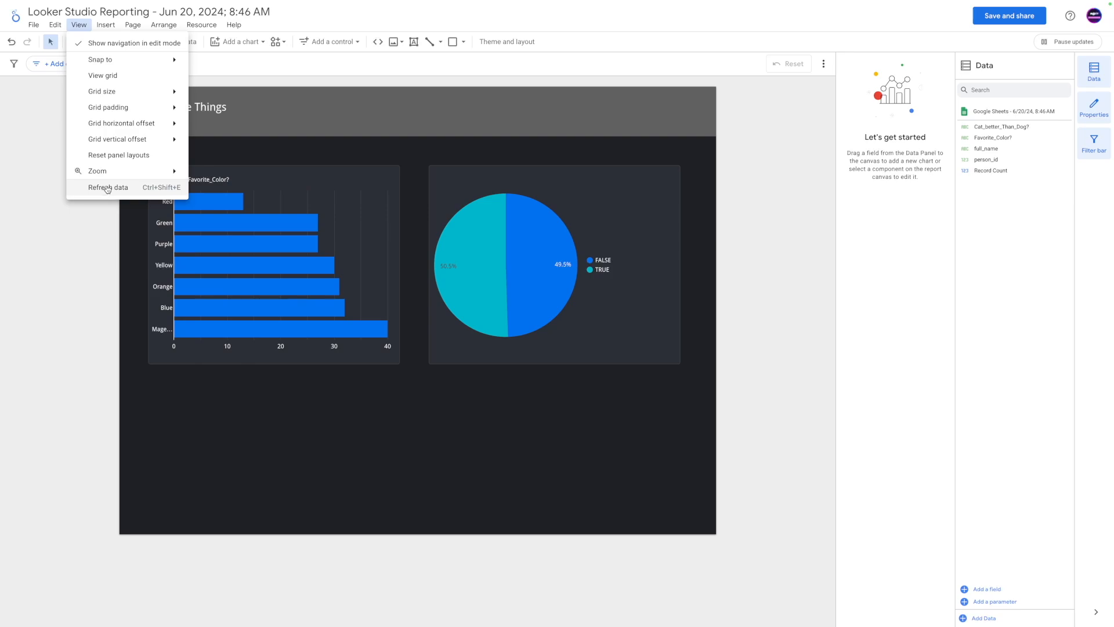
pyautogui.click(107, 26)
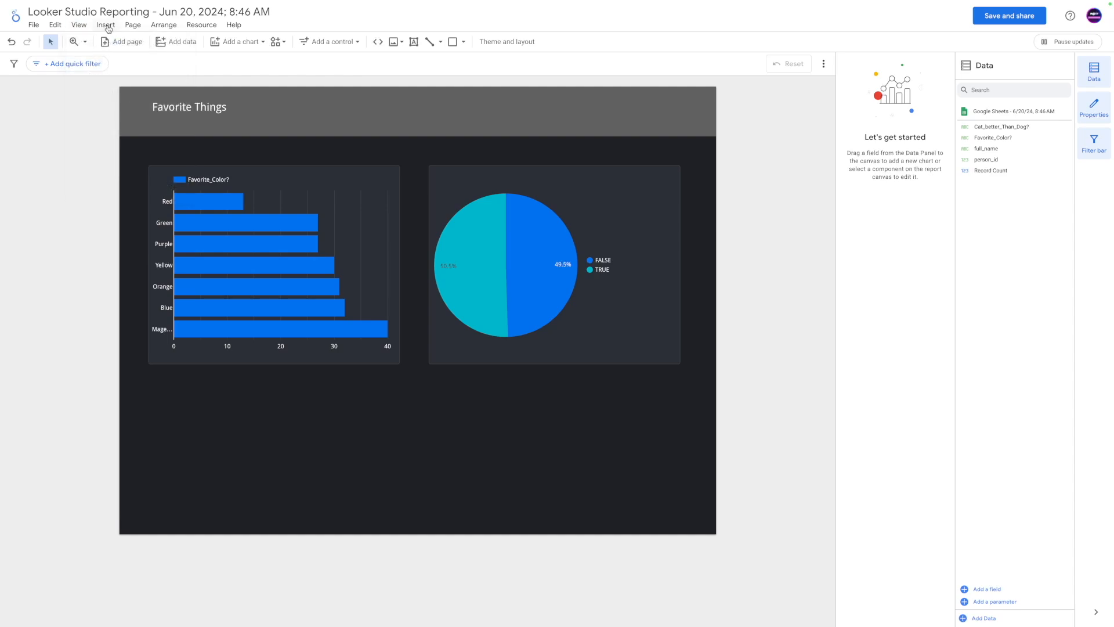
pyautogui.click(106, 26)
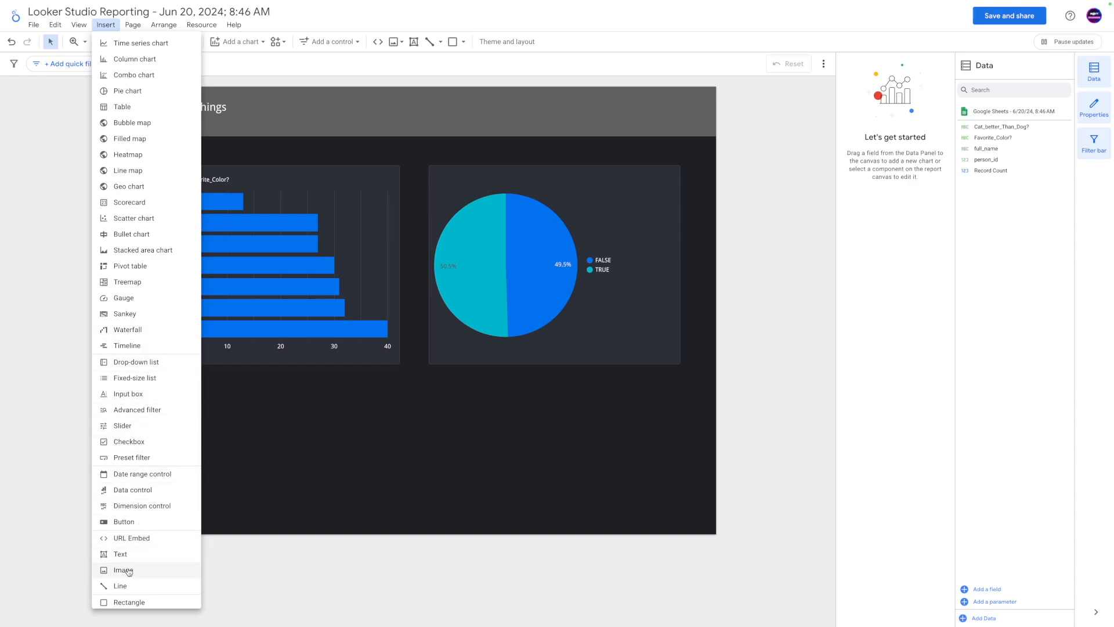
# Add a new second page to the report and return to page 1
pyautogui.click(129, 26)
pyautogui.click(130, 27)
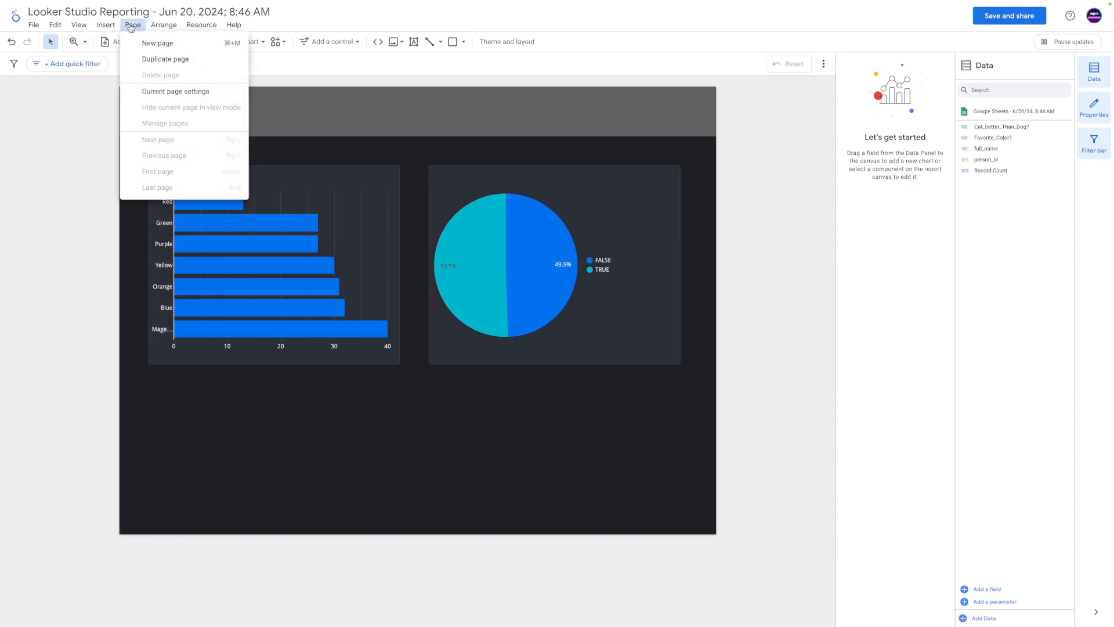
pyautogui.click(158, 44)
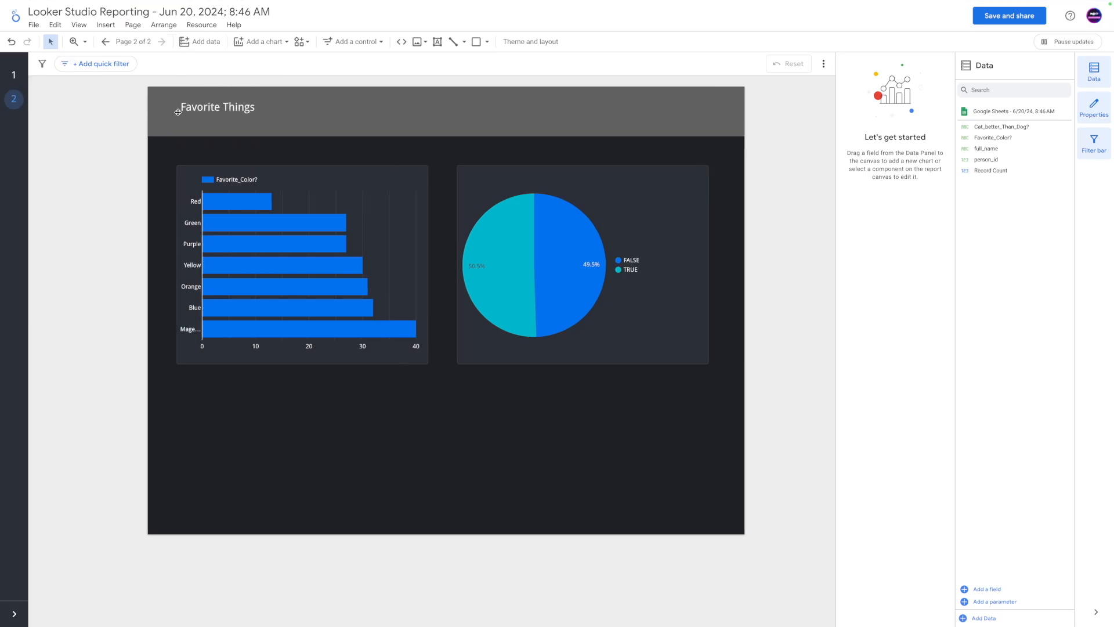
pyautogui.click(13, 76)
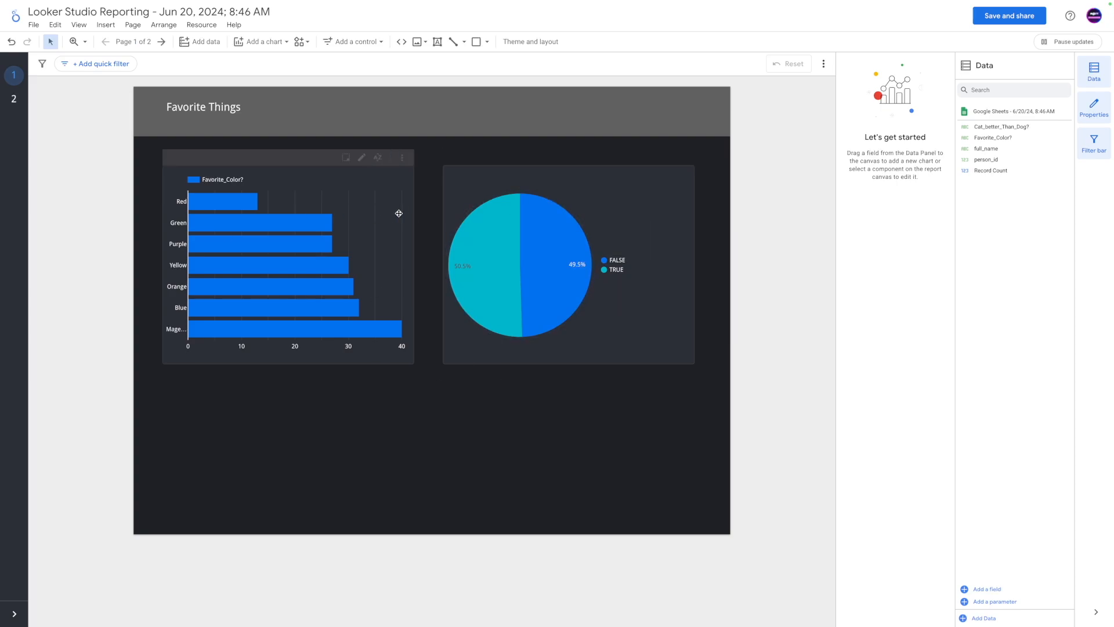
pyautogui.click(159, 27)
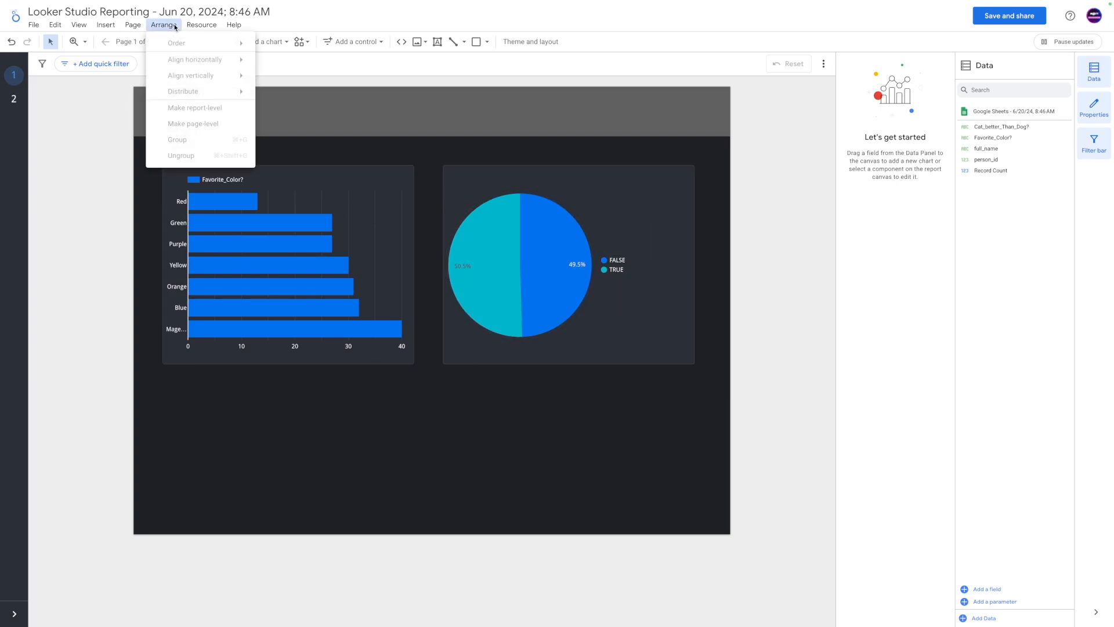
pyautogui.click(201, 25)
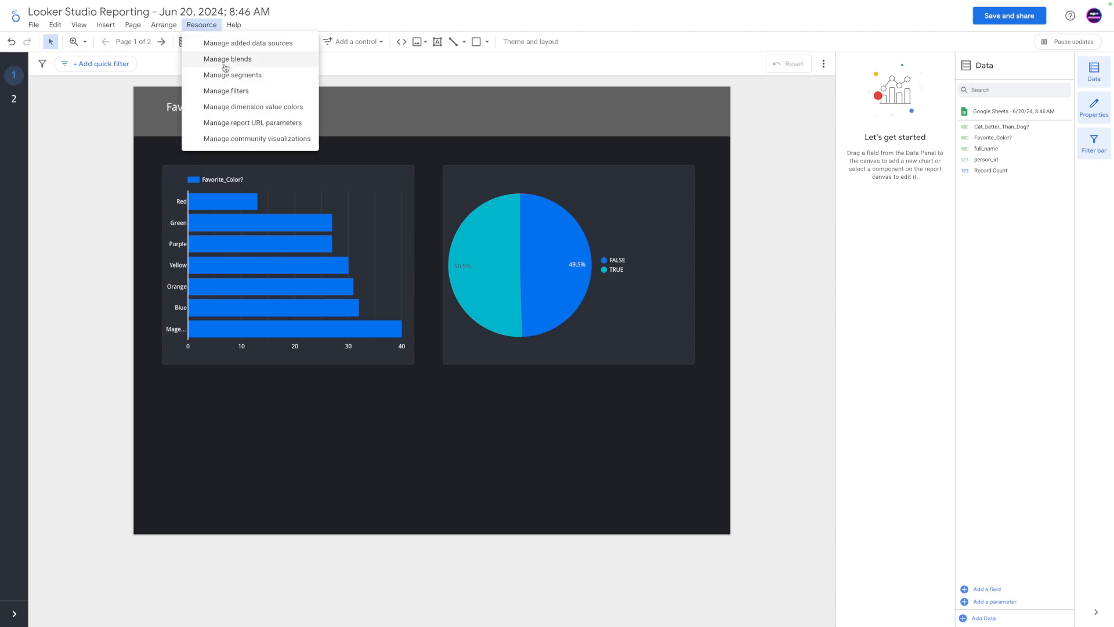
pyautogui.click(233, 26)
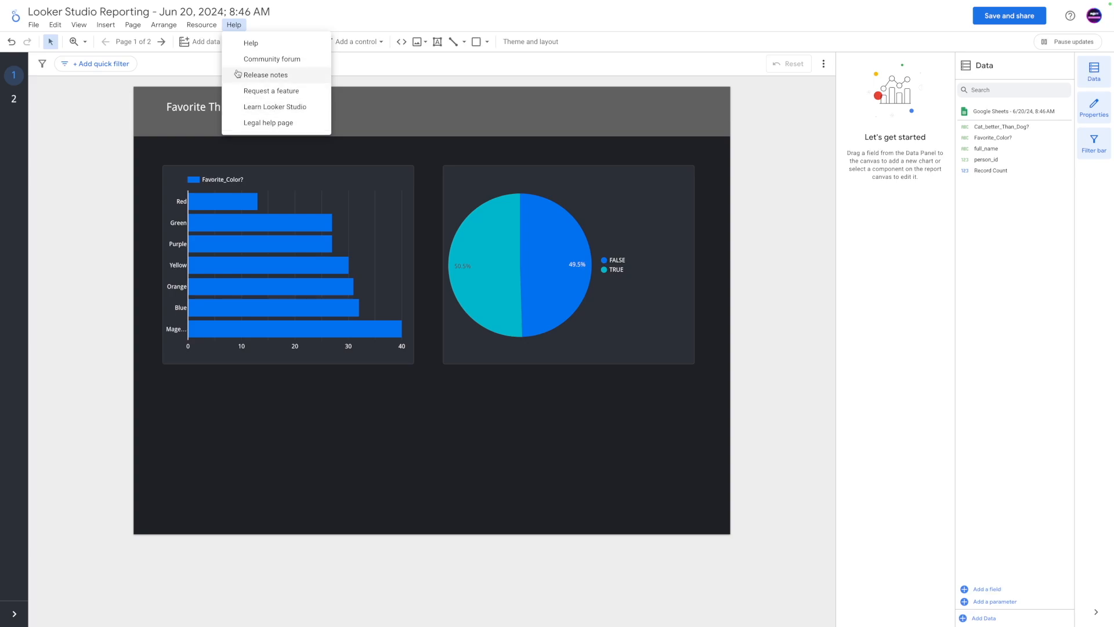
pyautogui.click(65, 229)
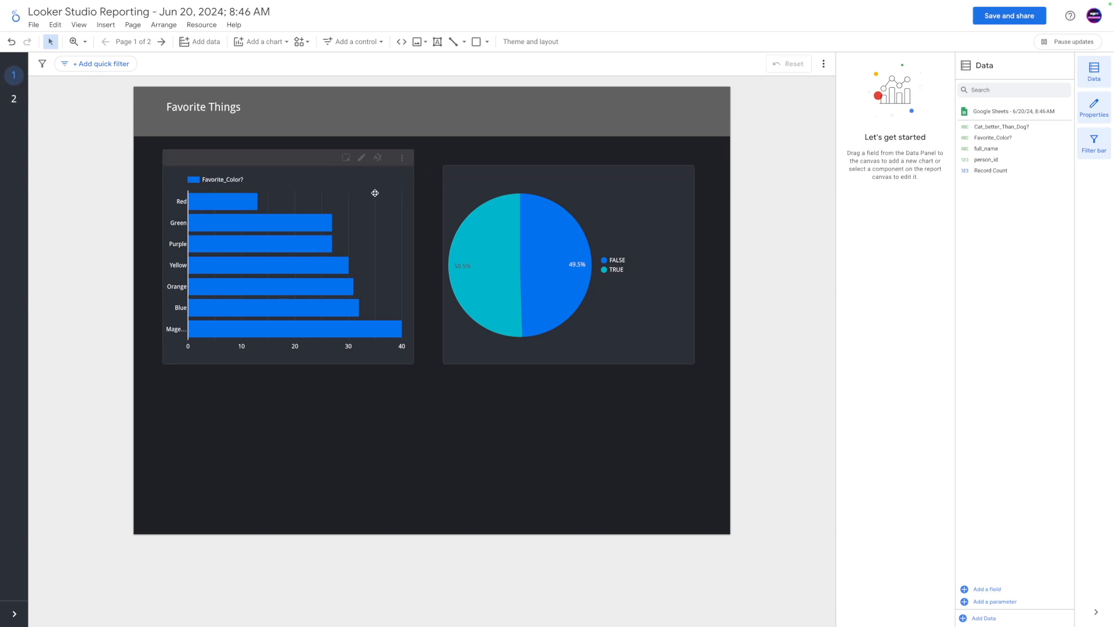
# Cross-filter the report by the pie chart's TRUE slice and inspect the filtered favorite color counts in the bar chart
pyautogui.moveTo(491, 236)
pyautogui.moveTo(338, 329)
pyautogui.click(499, 239)
pyautogui.click(499, 239)
pyautogui.moveTo(391, 335)
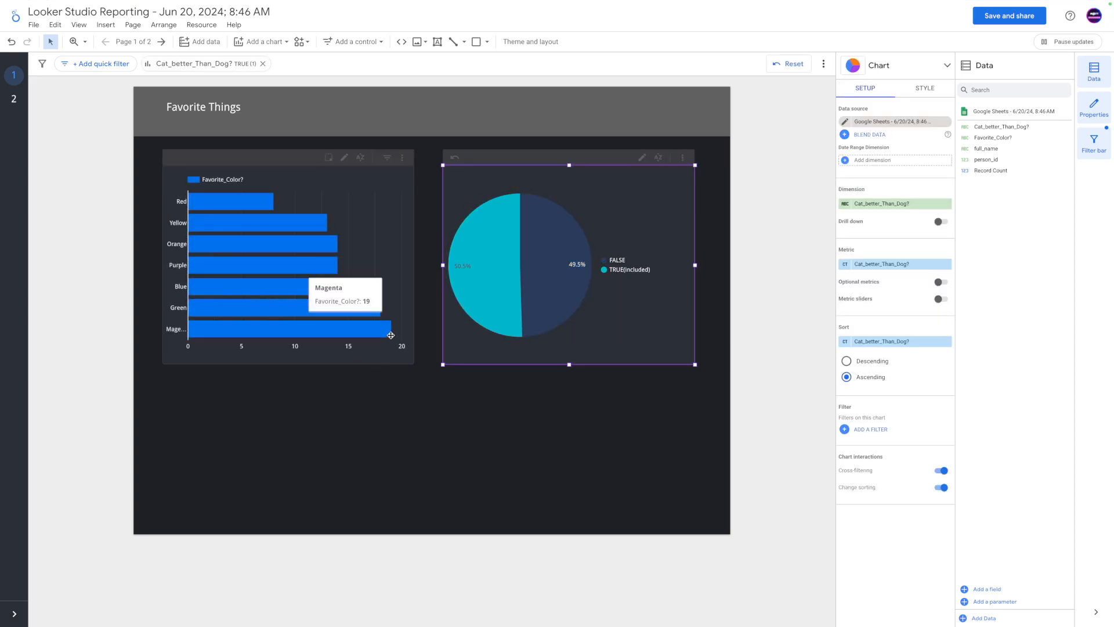
pyautogui.moveTo(510, 256)
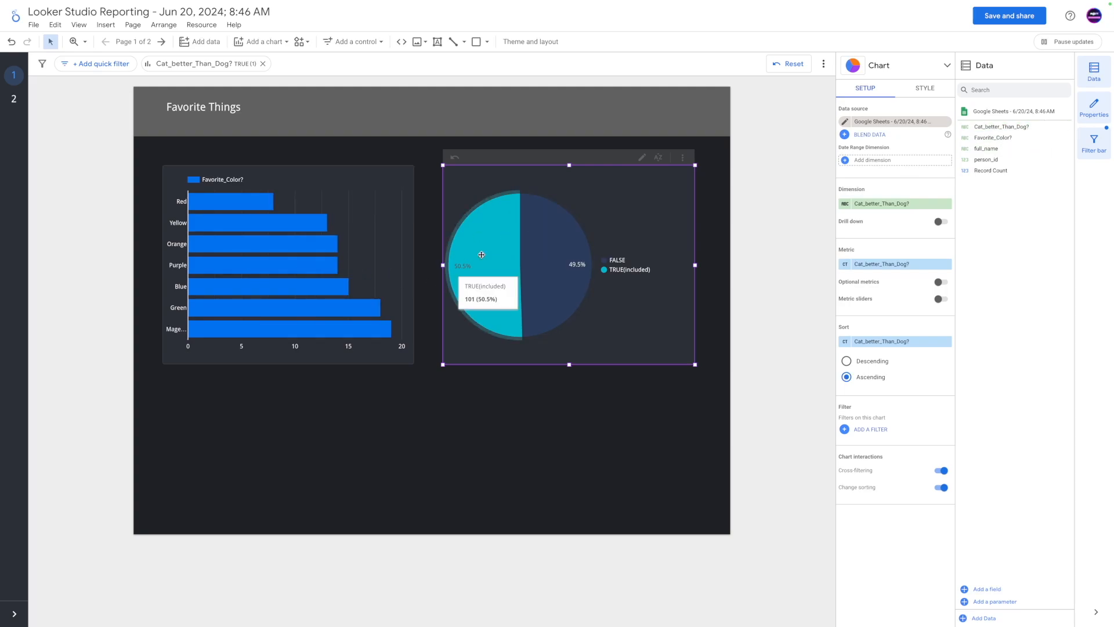
# Show a title on the pie chart and set it to "Cats Better Than Dogs"
pyautogui.click(925, 88)
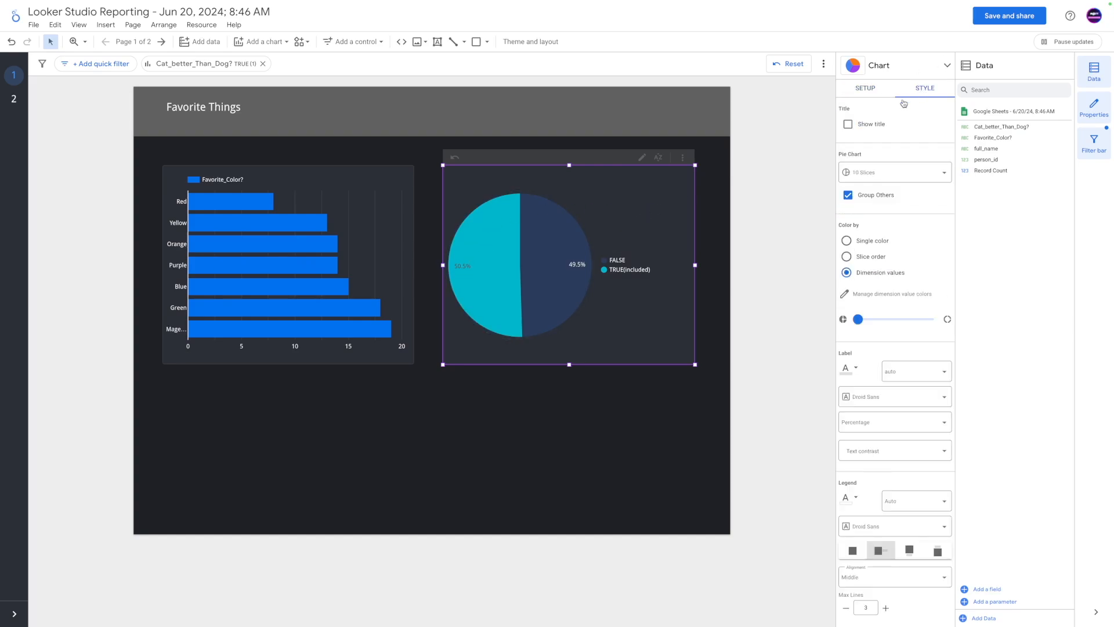
pyautogui.click(848, 123)
pyautogui.click(863, 145)
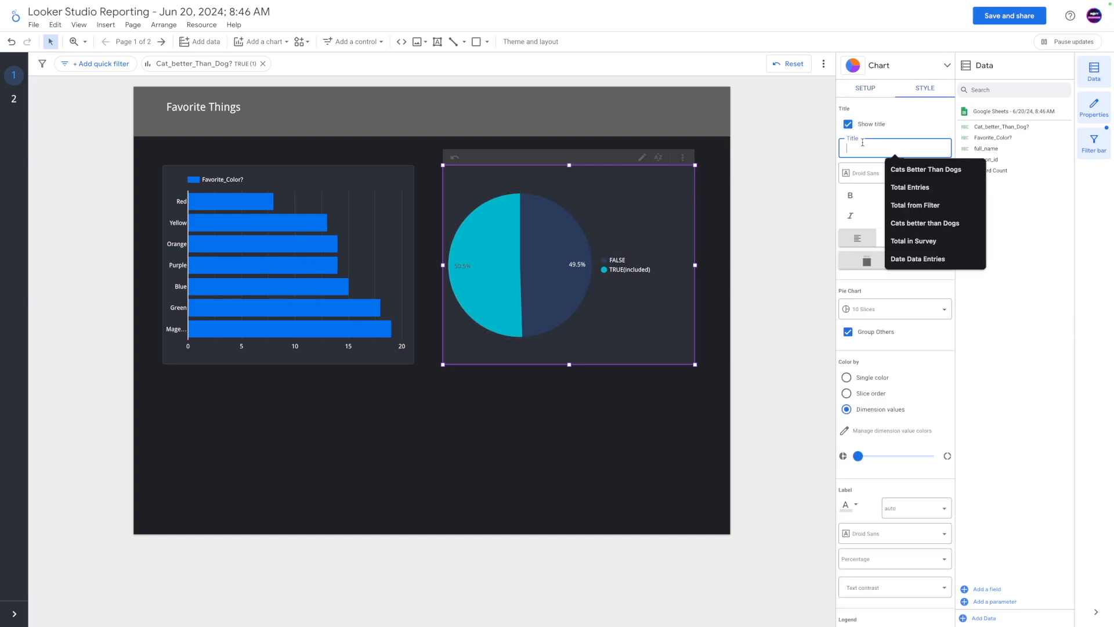
pyautogui.click(926, 170)
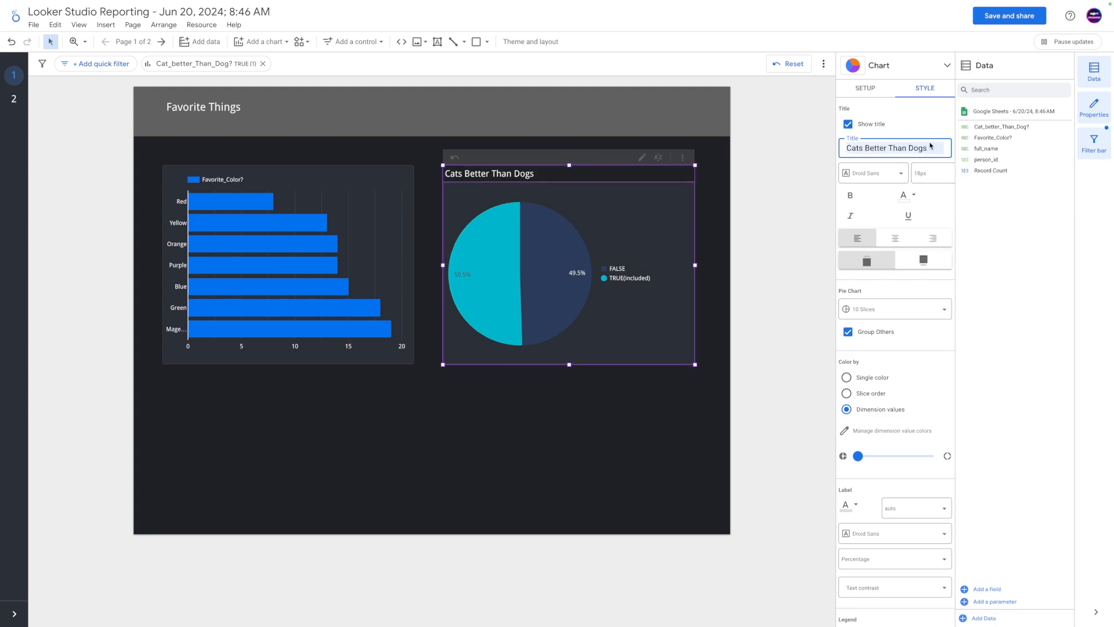
# Try adding "(TRUE)" after "Cats" in the pie chart's title, and remove it again
pyautogui.click(866, 150)
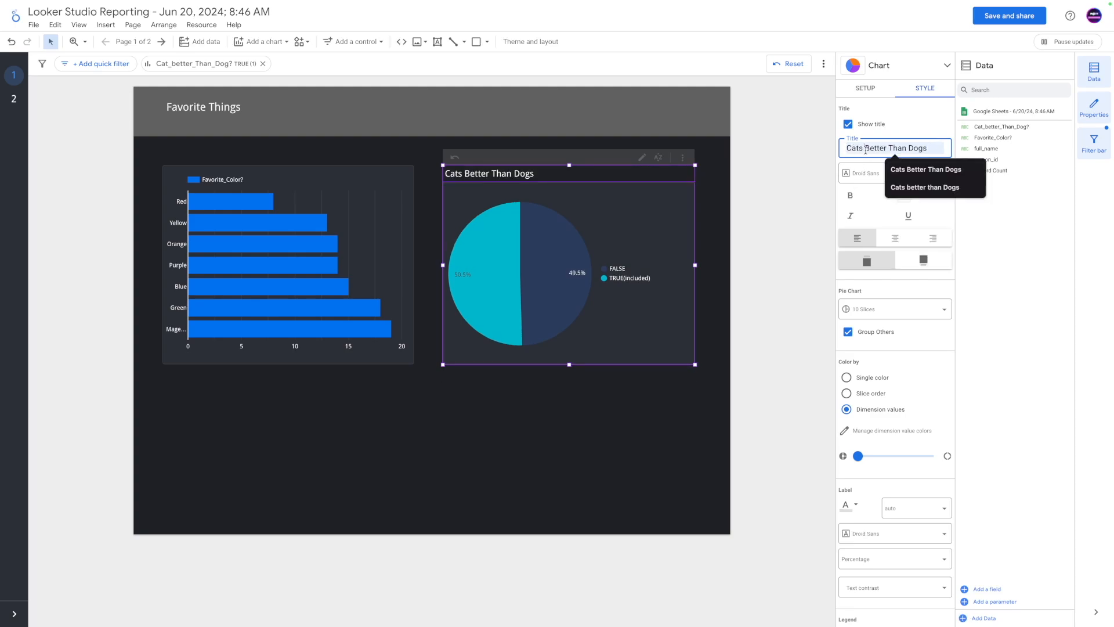
pyautogui.write('(TRUE')
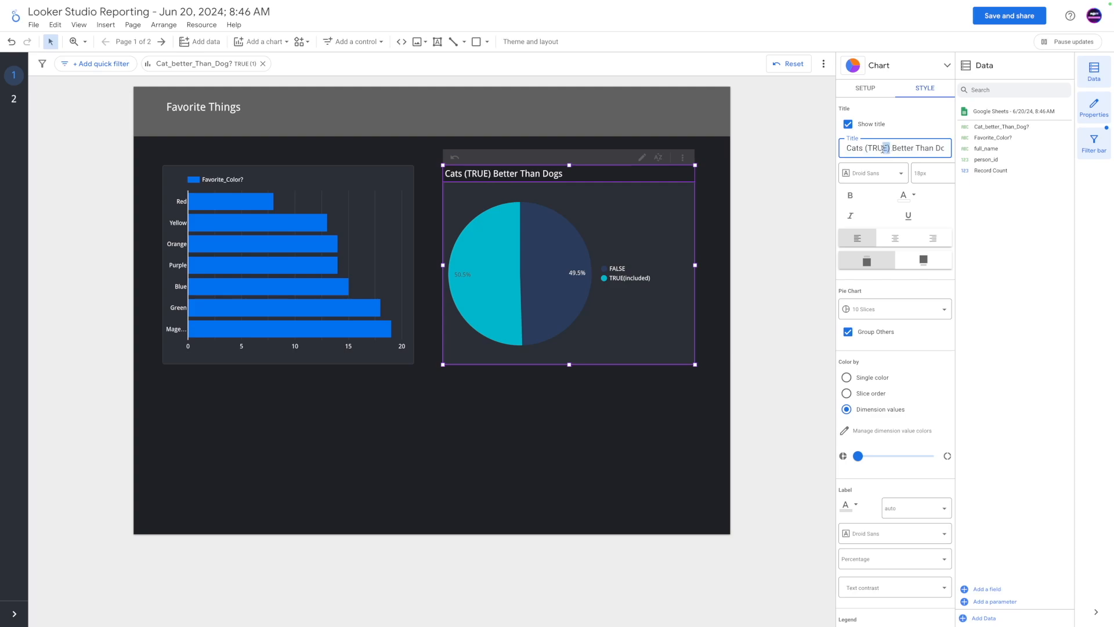
pyautogui.press('BackSpace')
pyautogui.click(492, 423)
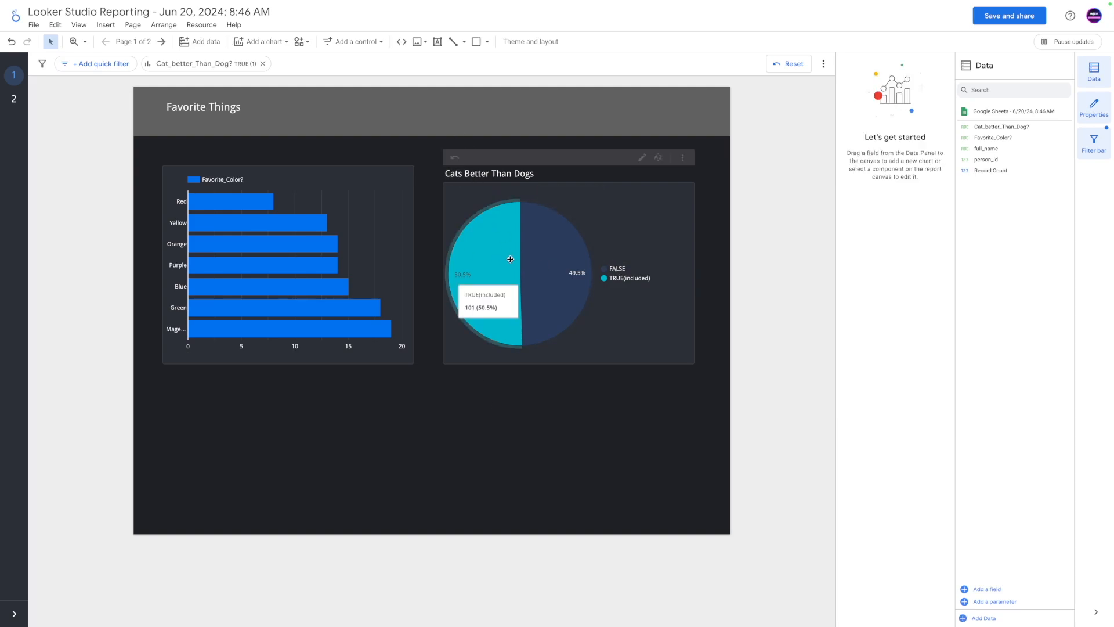
# Clear the TRUE cross-filter, filter the bar chart by the pie's FALSE slice, and clear that filter too
pyautogui.click(490, 259)
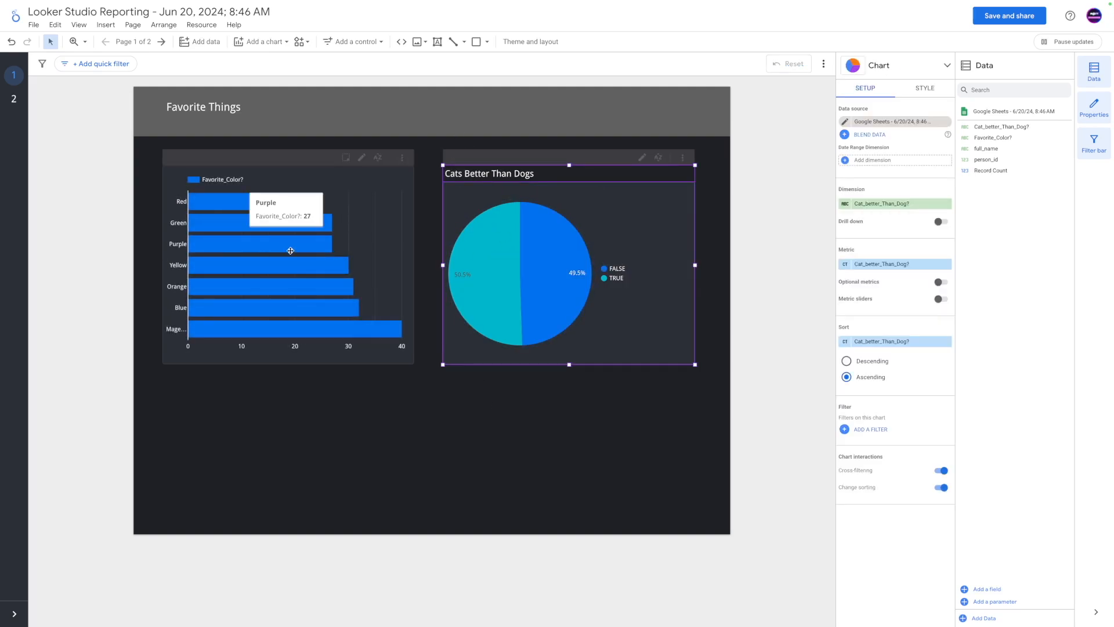
pyautogui.click(538, 274)
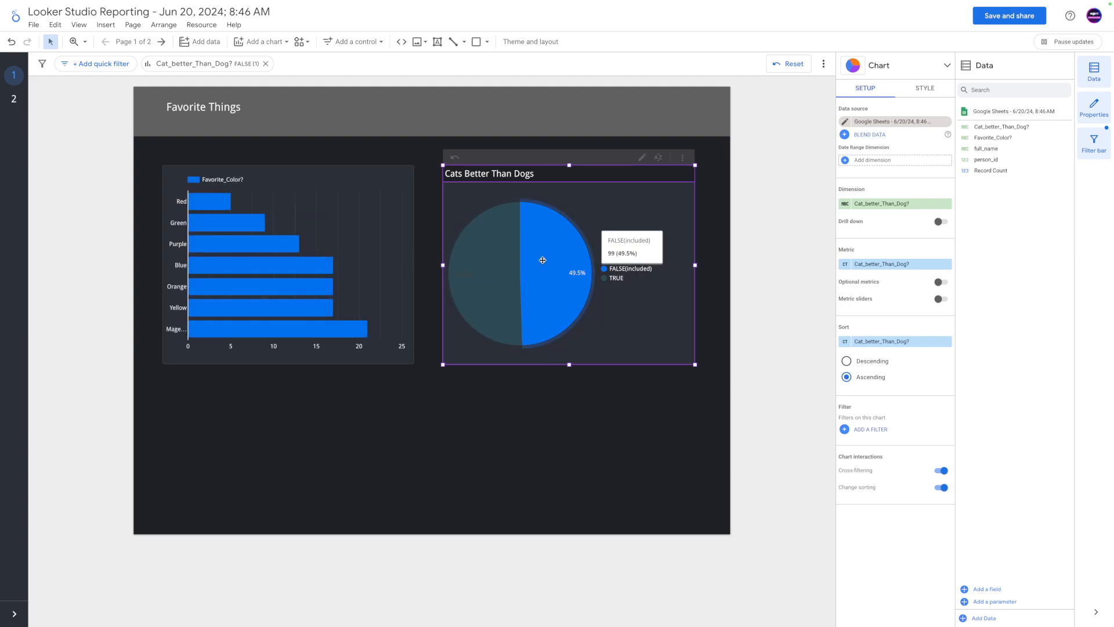
pyautogui.click(529, 267)
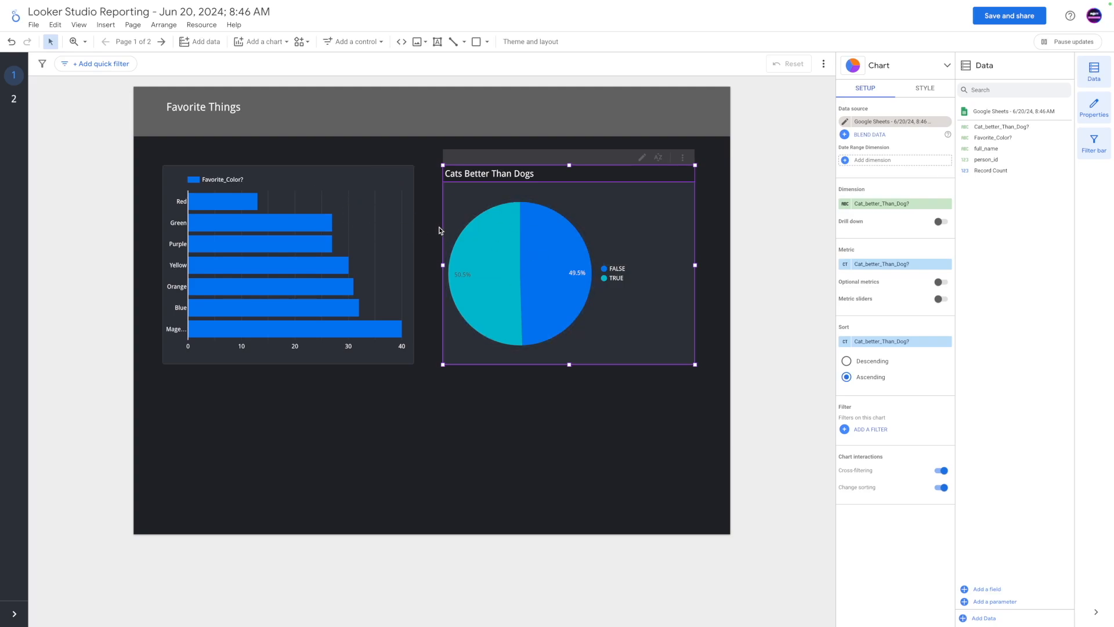
# Make the favorite color bar chart page-level on page 1 and compare pages 1 and 2 before and after
pyautogui.click(16, 103)
pyautogui.click(12, 78)
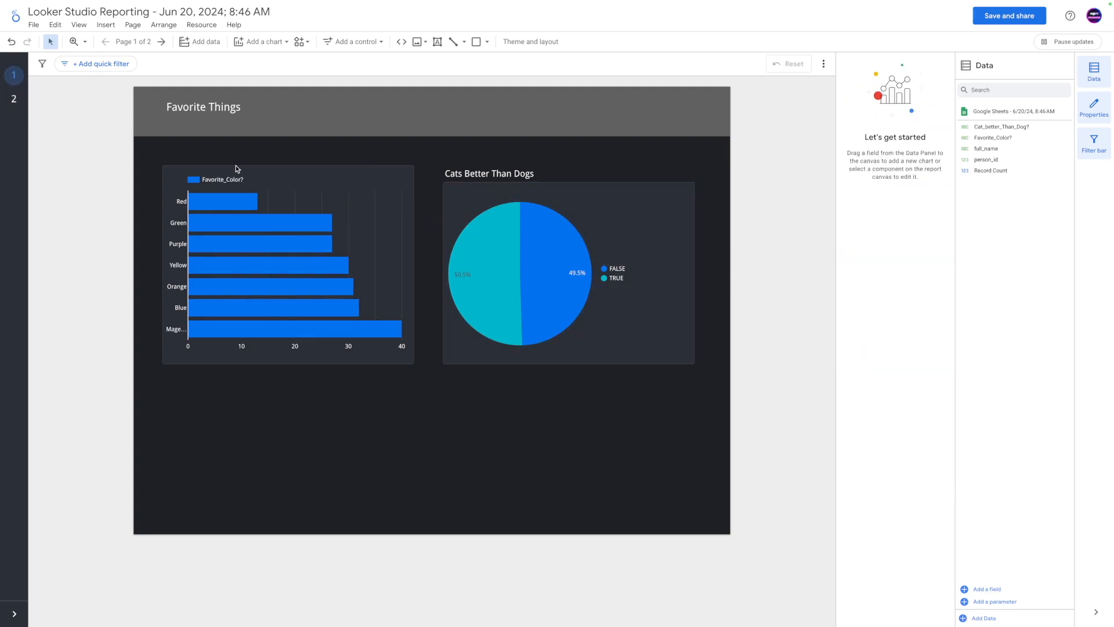
pyautogui.rightClick(384, 199)
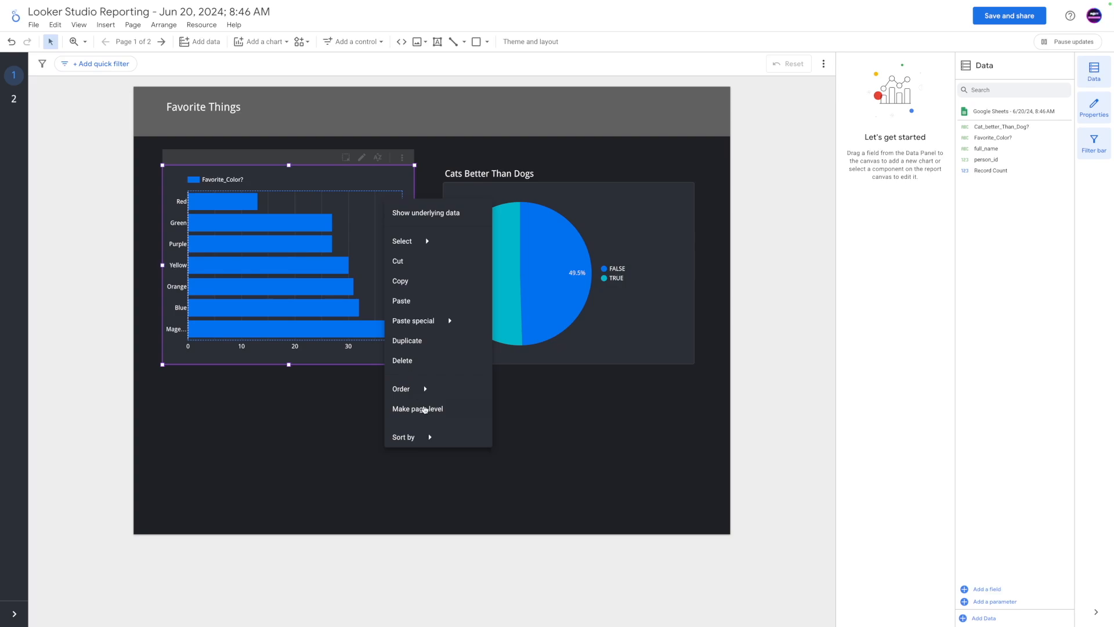
pyautogui.click(418, 408)
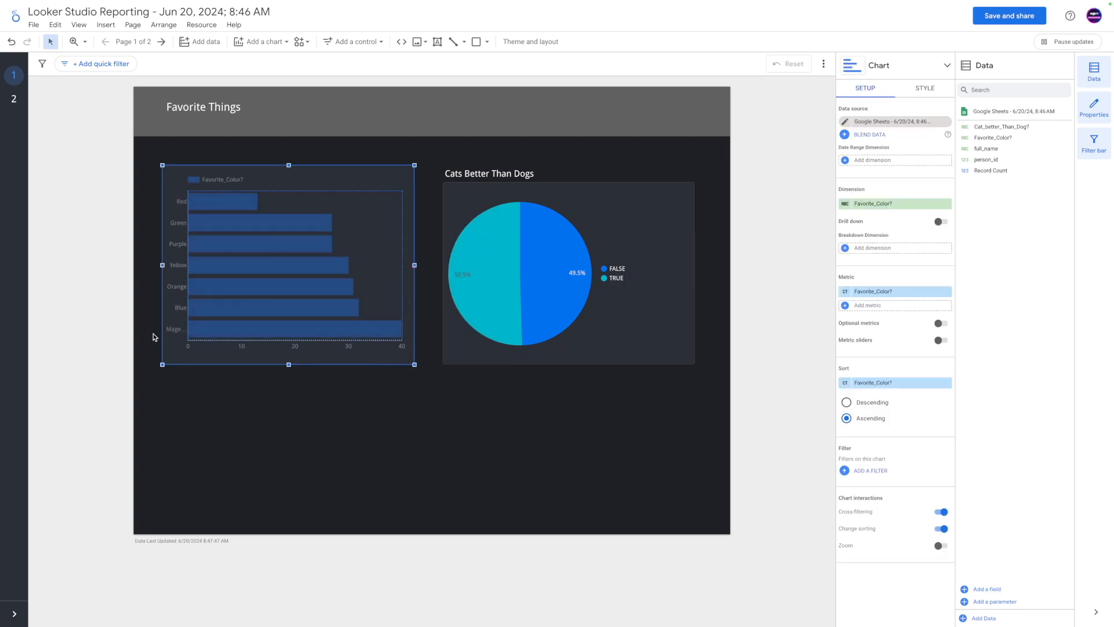
pyautogui.click(12, 102)
pyautogui.click(14, 74)
pyautogui.click(13, 100)
pyautogui.click(14, 72)
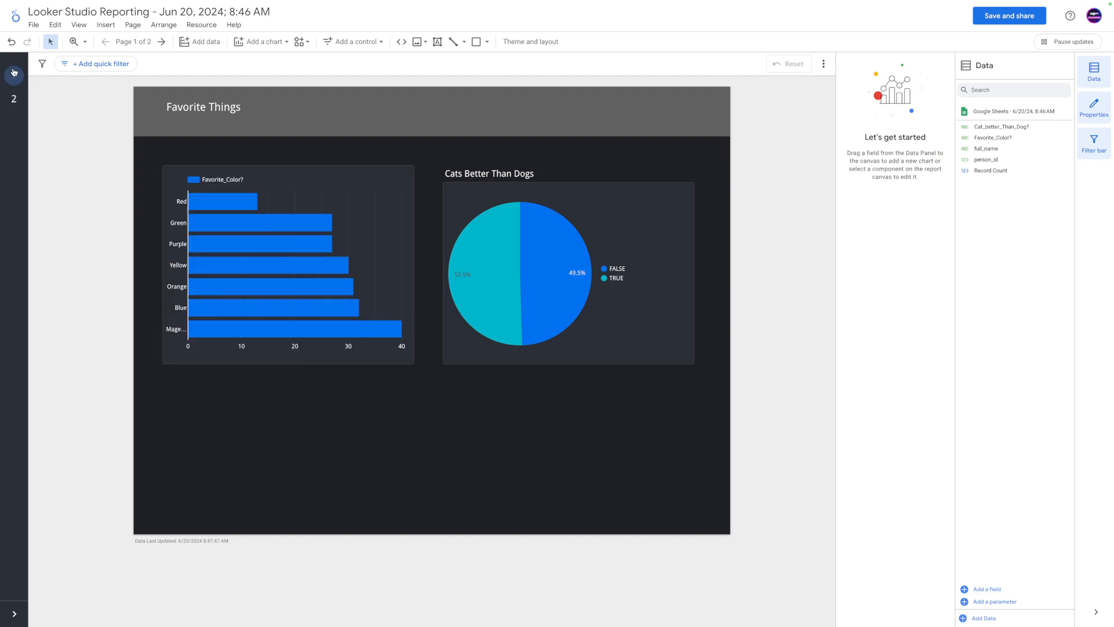
# Test cross-filtering with the bar chart's Green bar and the pie chart's FALSE slice, clearing each filter
pyautogui.rightClick(446, 194)
pyautogui.press('Escape')
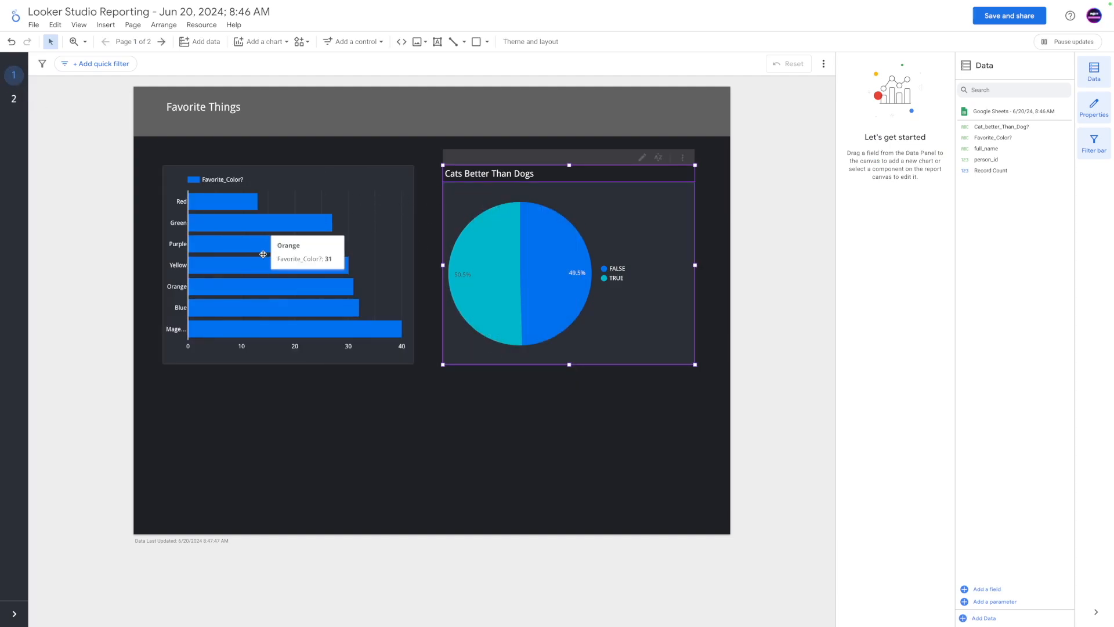
pyautogui.click(267, 221)
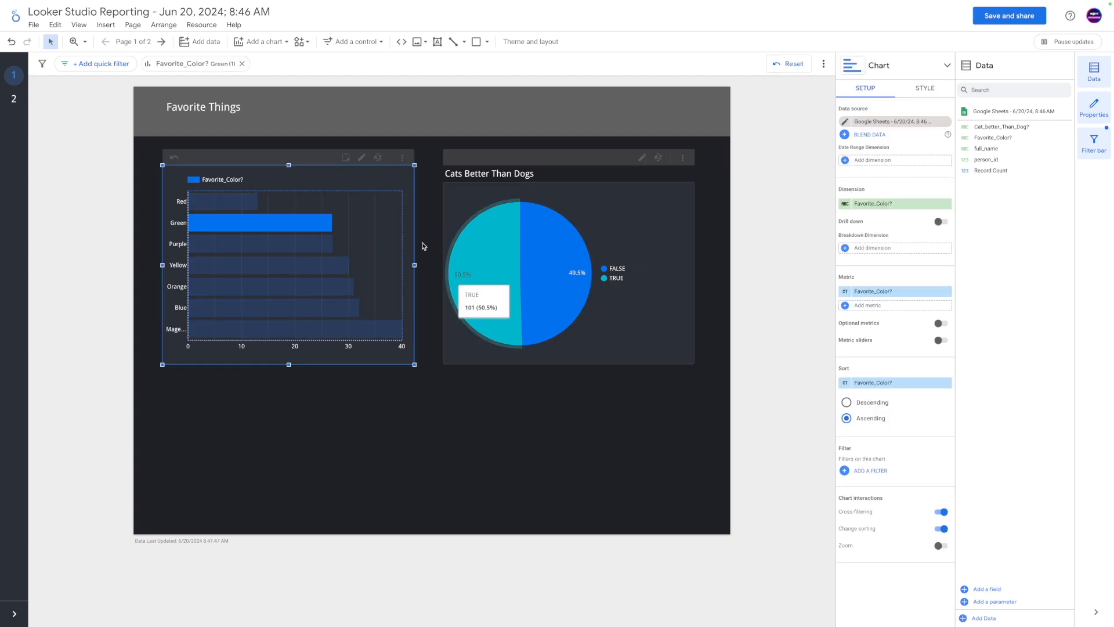
pyautogui.click(233, 223)
pyautogui.click(503, 217)
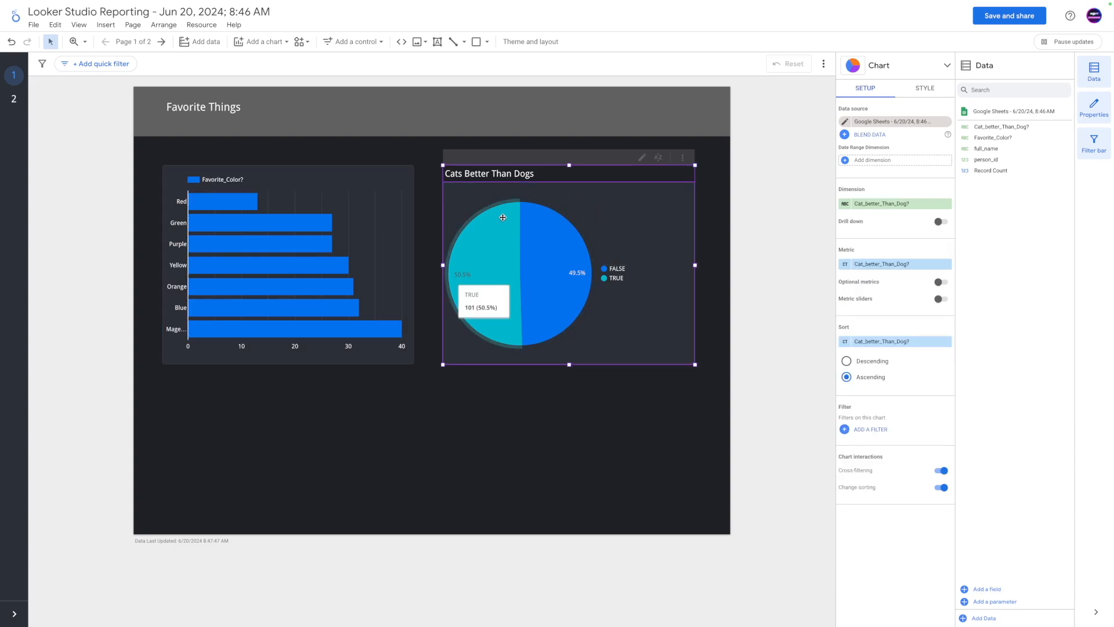
pyautogui.click(546, 237)
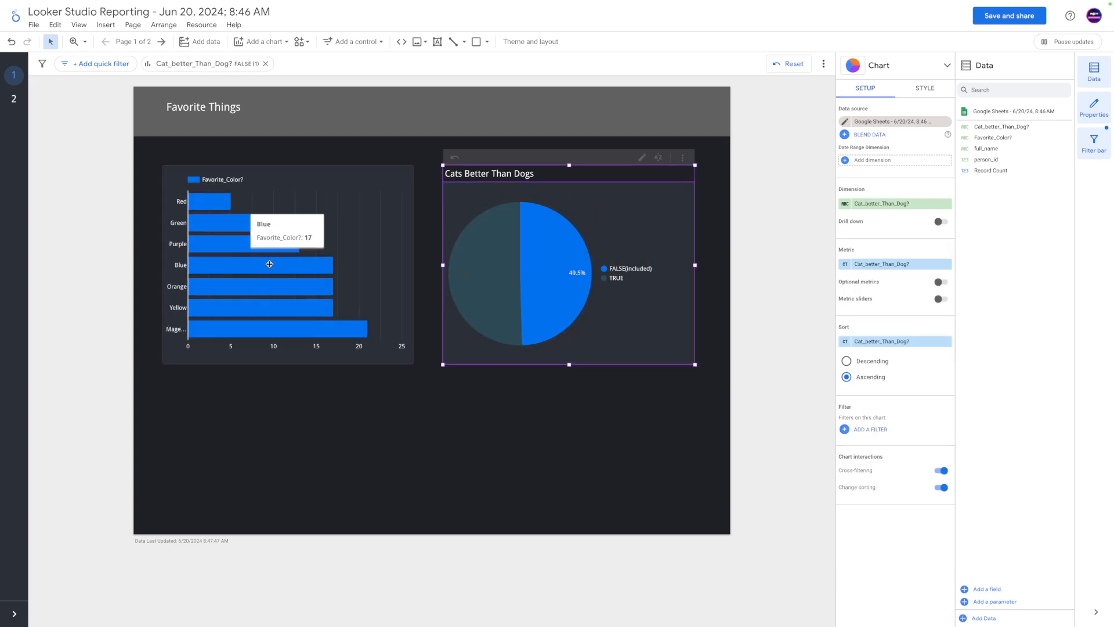
pyautogui.click(547, 237)
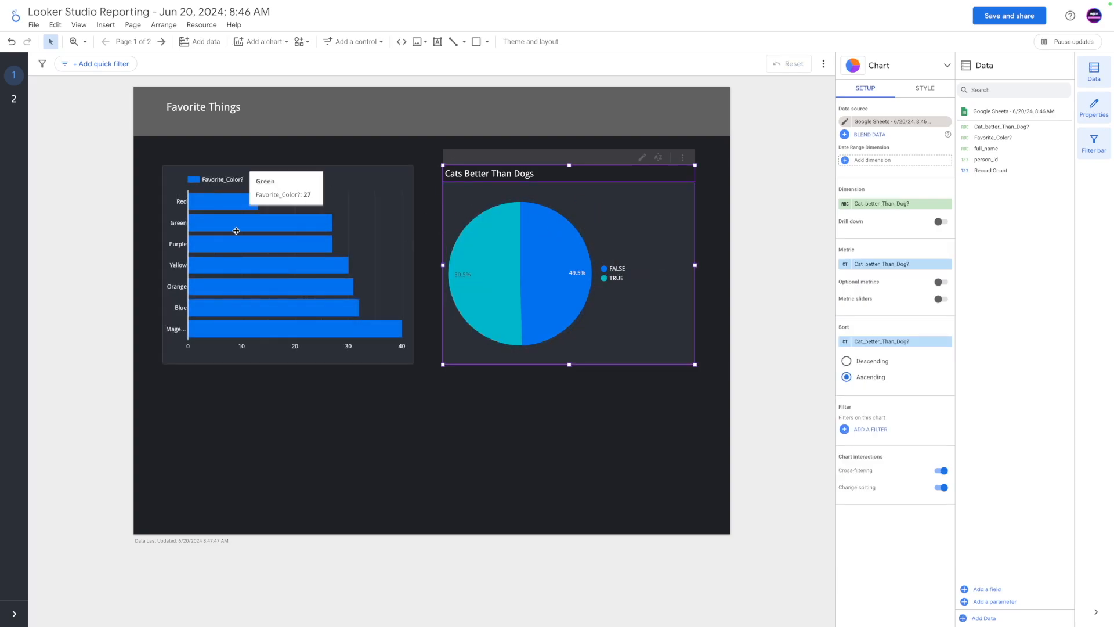
# Make the "Cats Better Than Dogs" pie chart page-level, check page 2, and return to page 1
pyautogui.rightClick(482, 203)
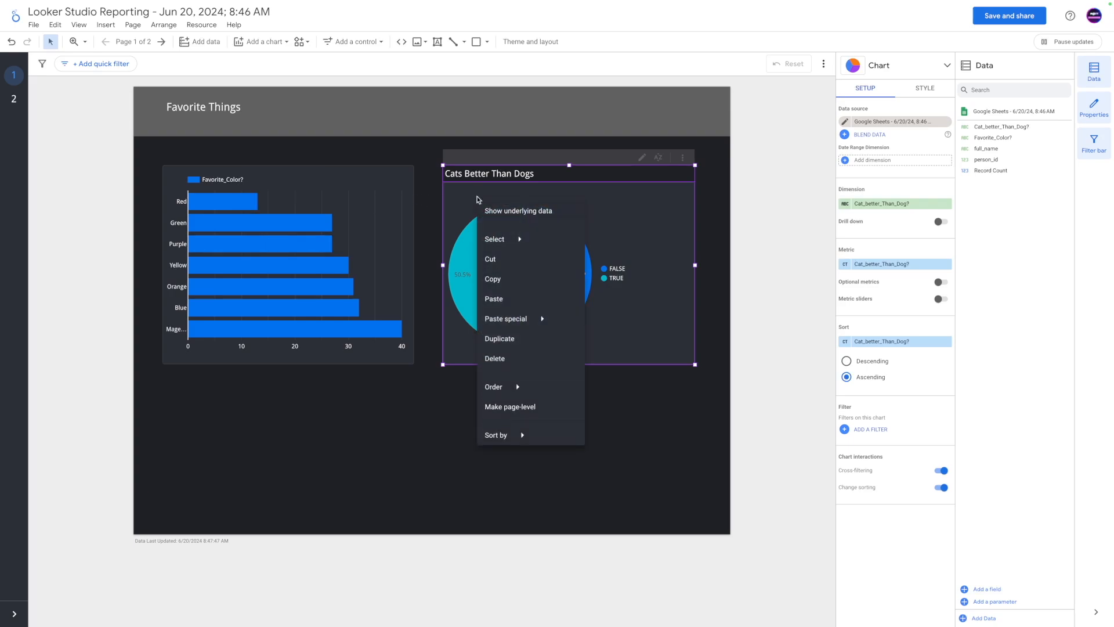
pyautogui.press('Escape')
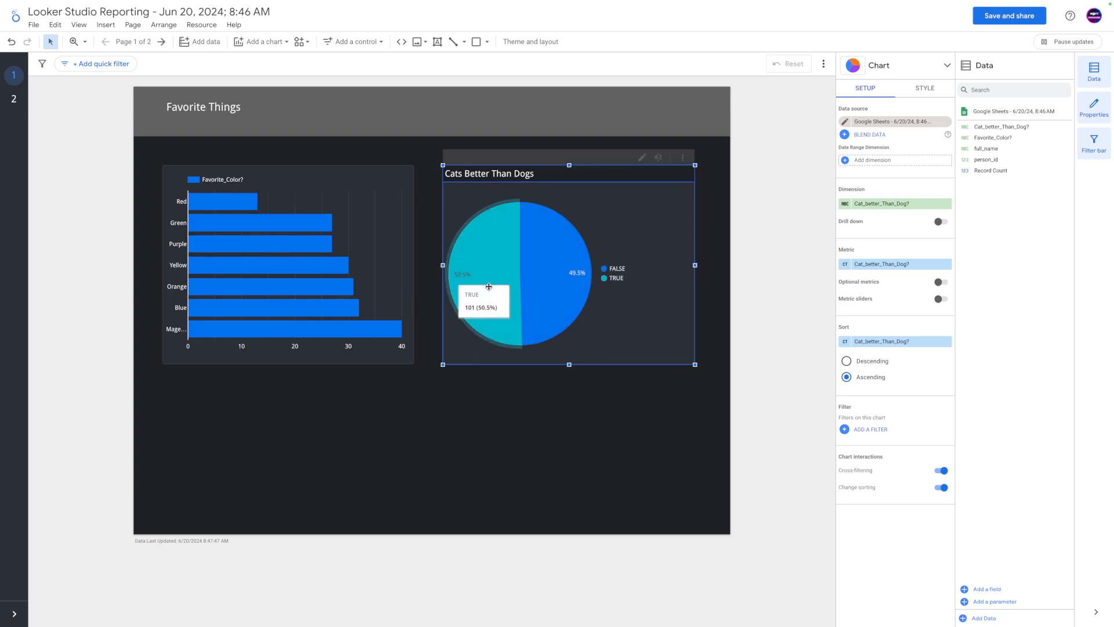
pyautogui.click(476, 232)
pyautogui.click(477, 232)
pyautogui.click(296, 252)
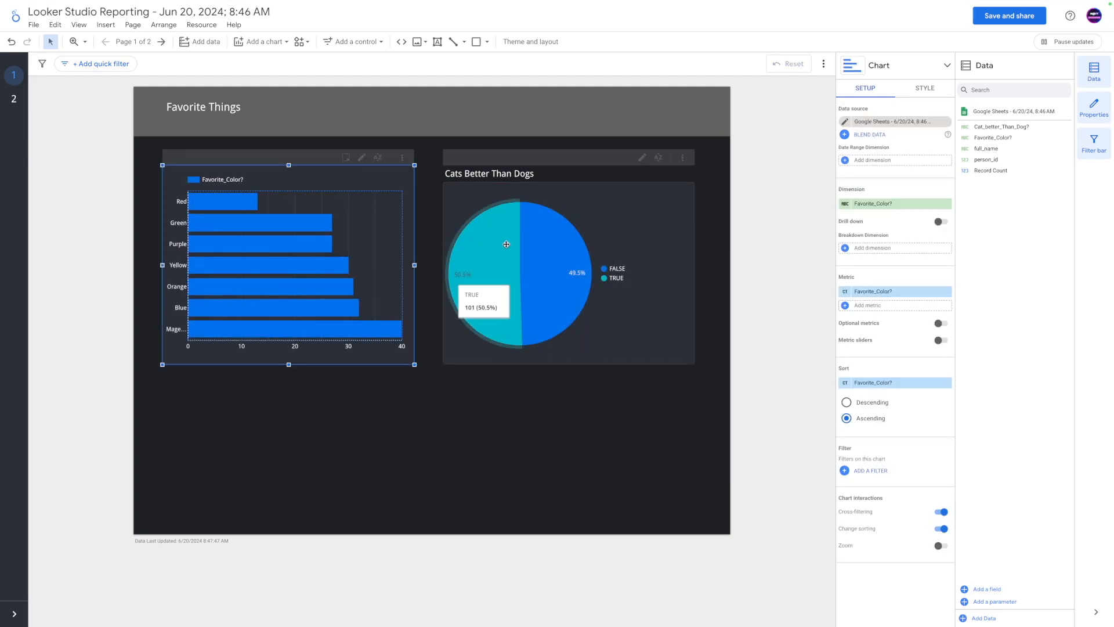
pyautogui.click(14, 100)
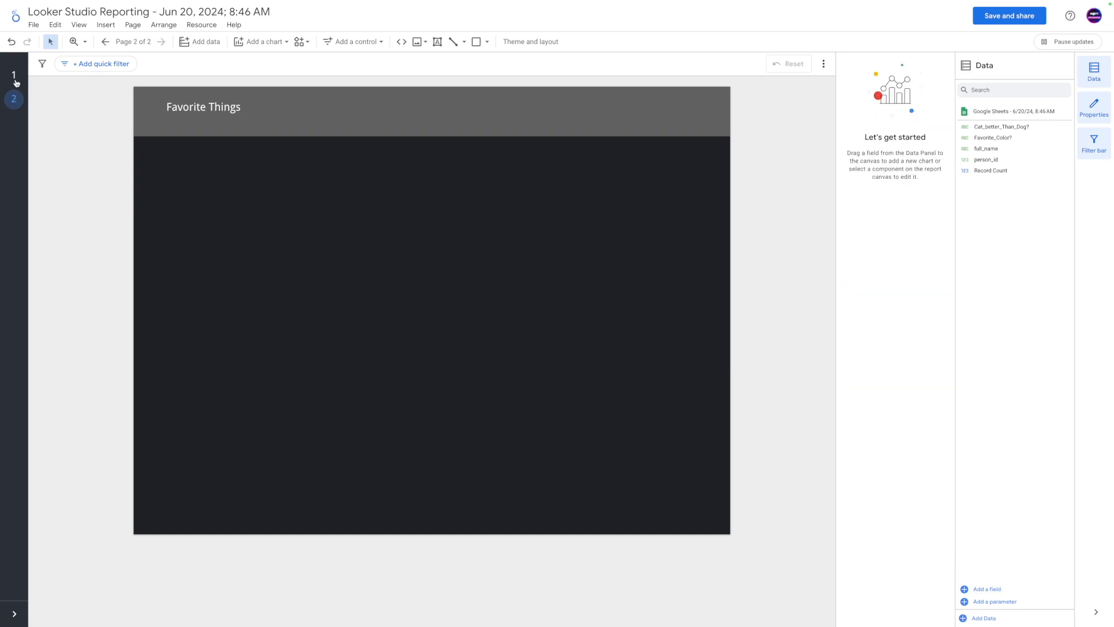
pyautogui.click(12, 77)
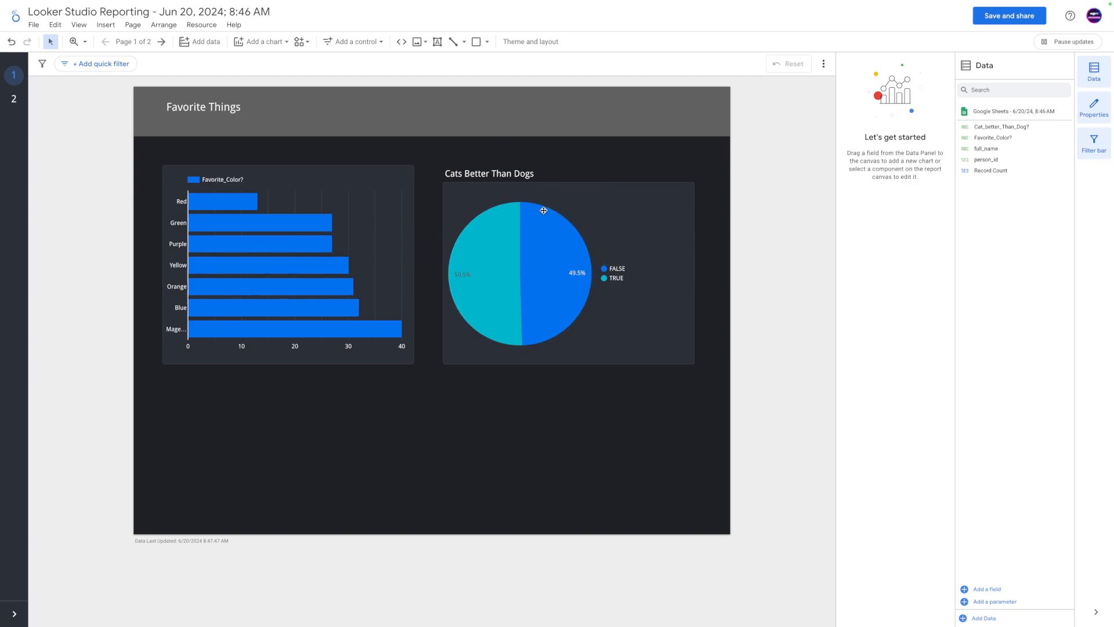
# Add Cat_better_Than_Dog? as the bar chart's breakdown dimension and test cross-filtering with Green's TRUE bar
pyautogui.click(326, 181)
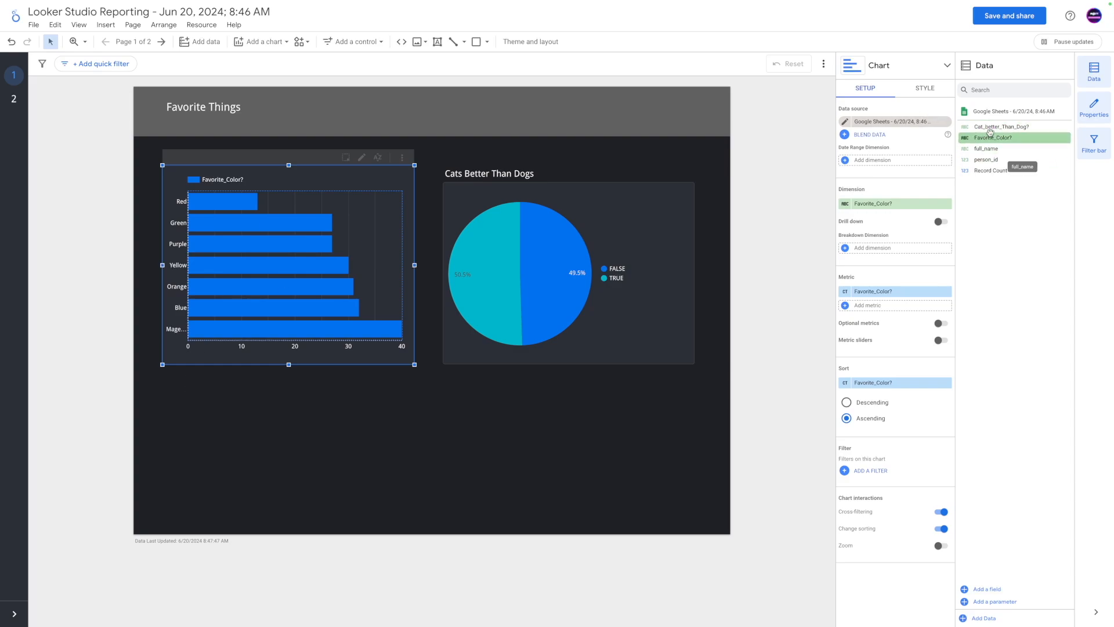
pyautogui.moveTo(990, 127); pyautogui.dragTo(888, 247)
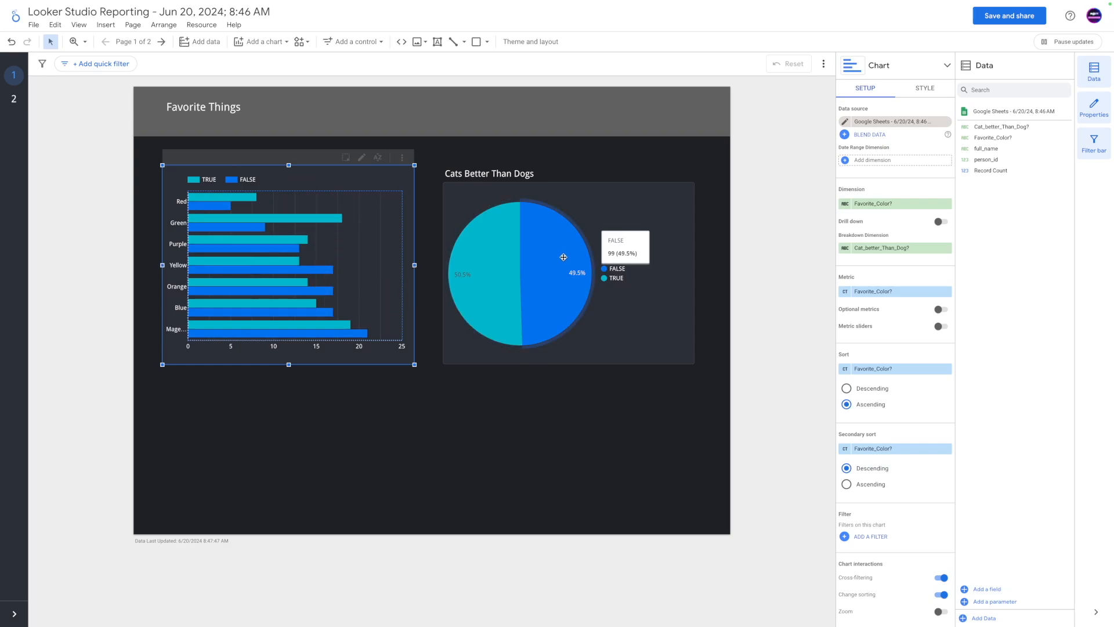
pyautogui.click(307, 219)
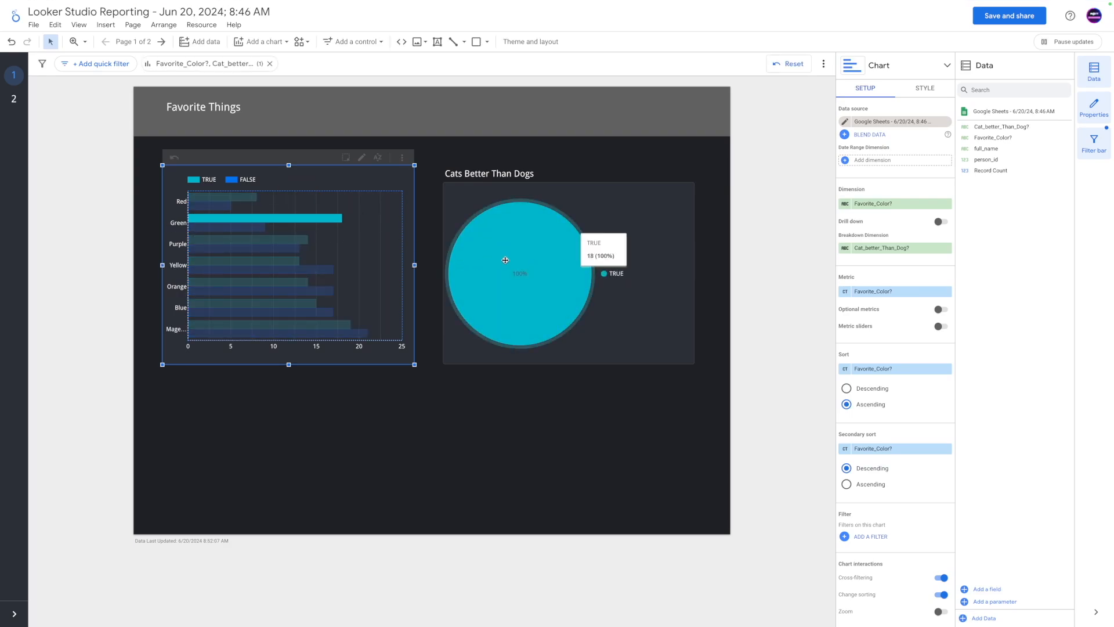
pyautogui.click(301, 219)
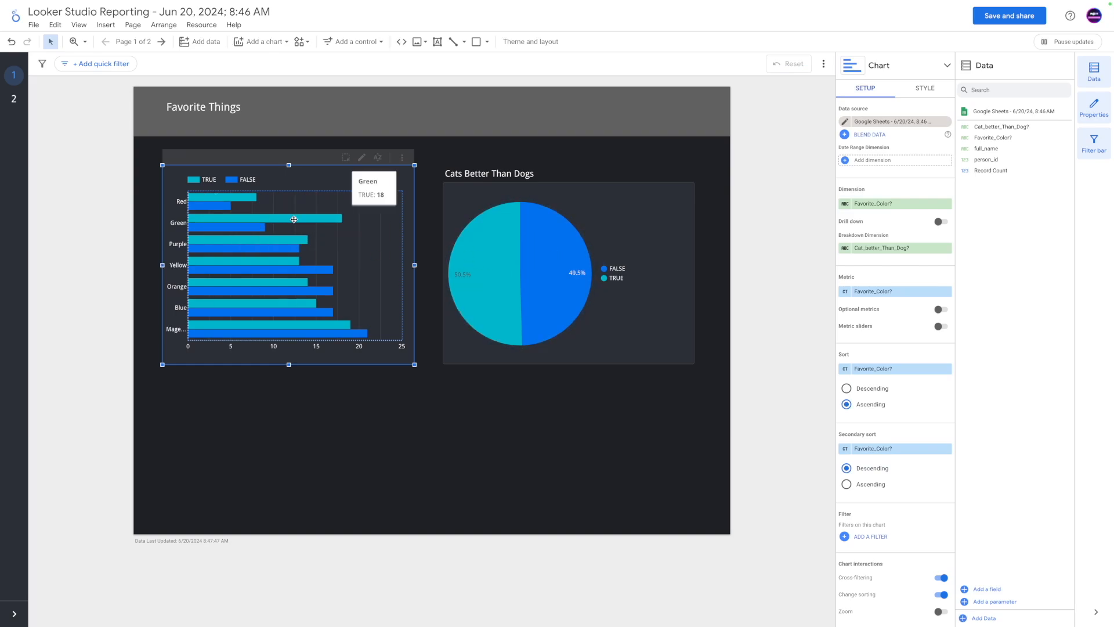
# Cross-filter the broken-down bar chart by the pie's FALSE and TRUE slices in turn, then clear the filter and selection
pyautogui.click(574, 262)
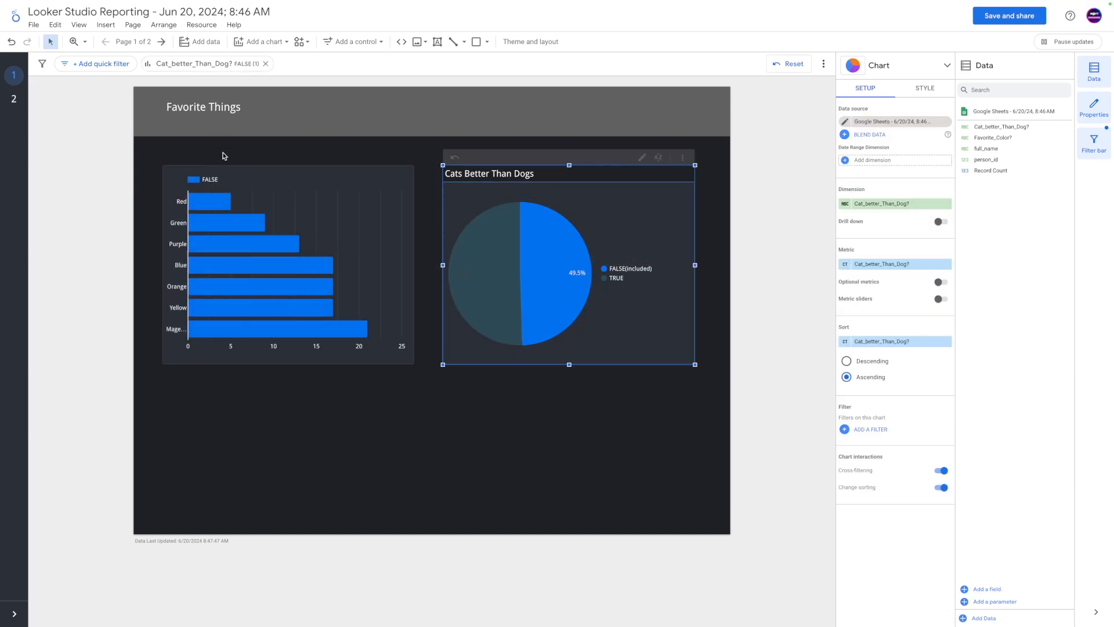
pyautogui.click(549, 262)
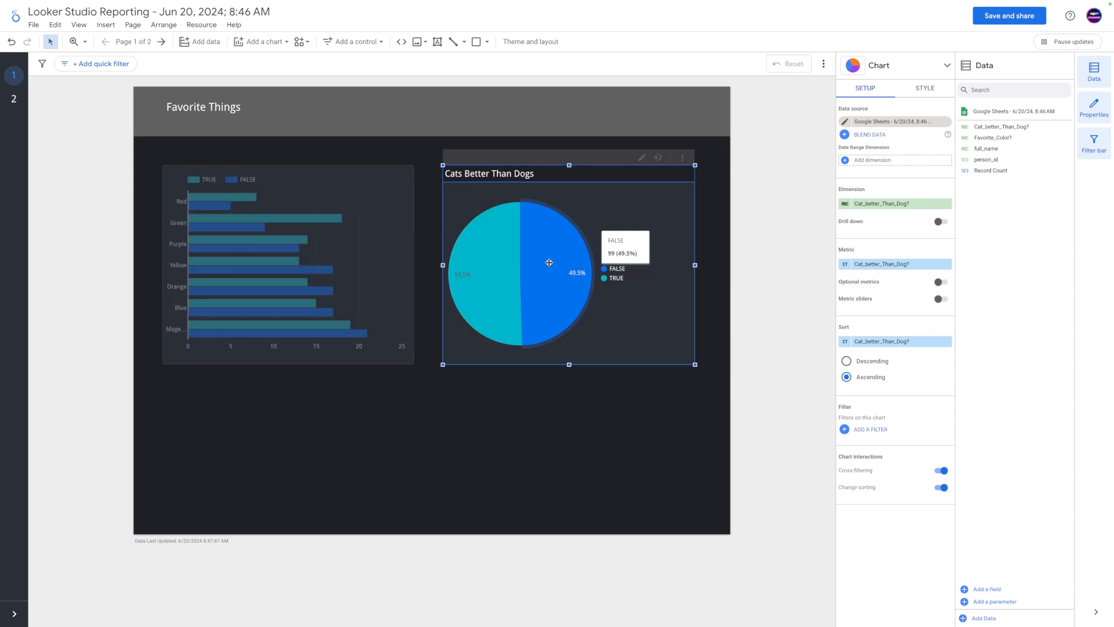
pyautogui.click(473, 273)
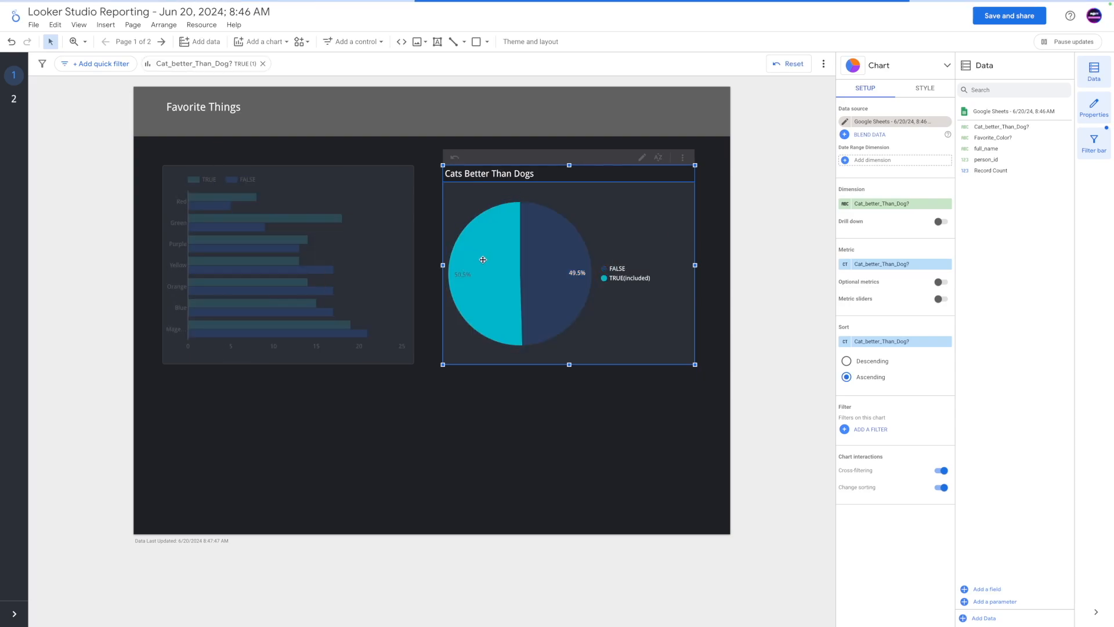
pyautogui.moveTo(486, 250)
pyautogui.click(486, 251)
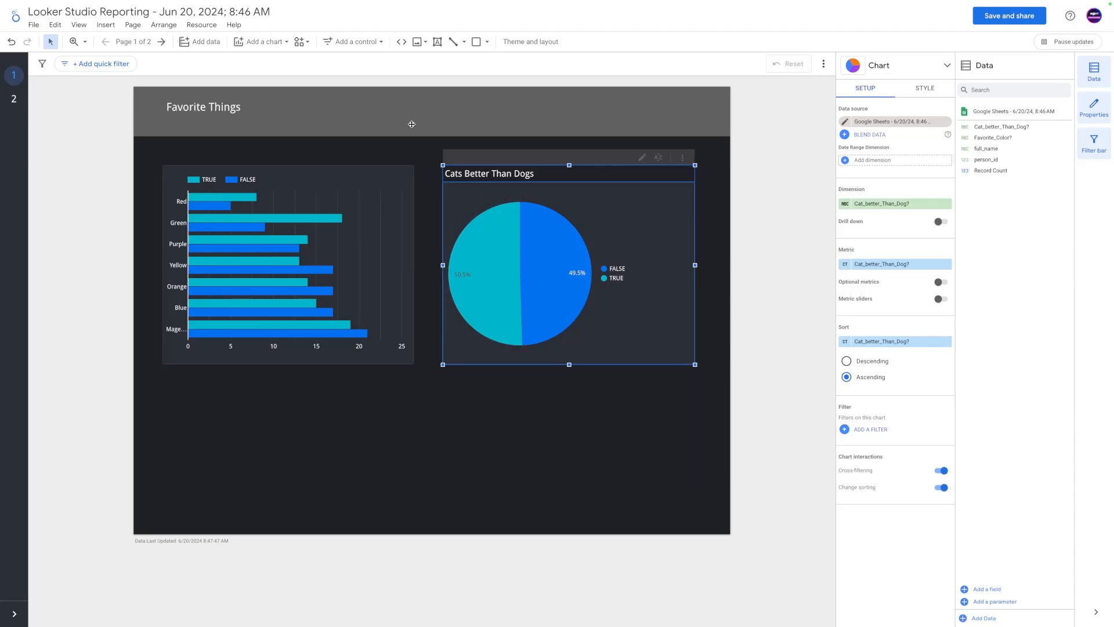
pyautogui.click(340, 408)
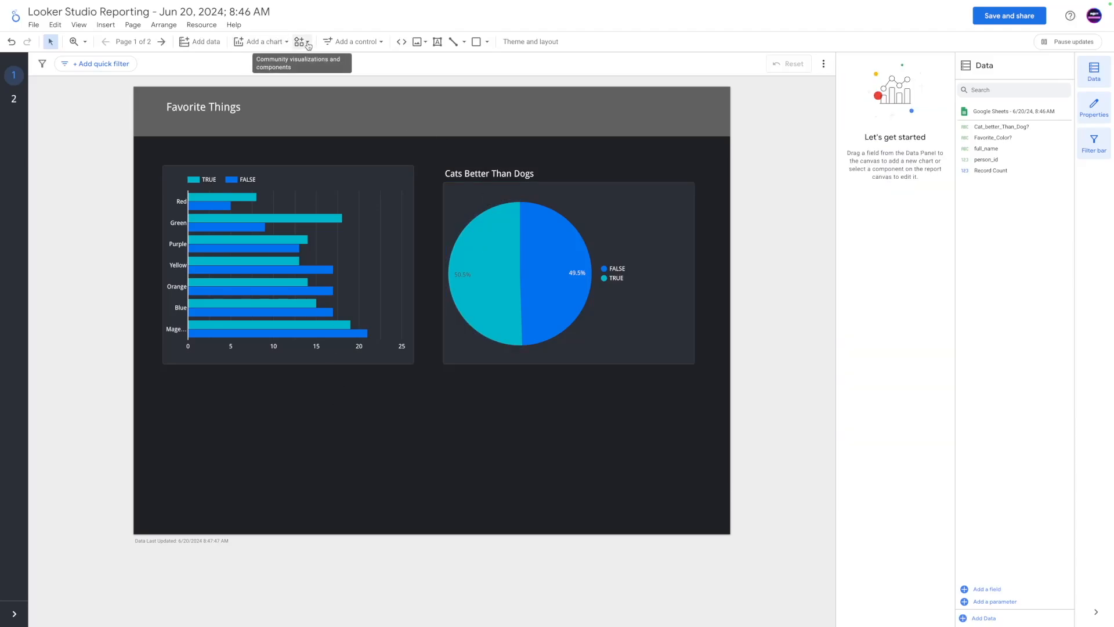
# Insert a donut chart directly below the pie chart, aligned with it and widened to the same width
pyautogui.click(257, 44)
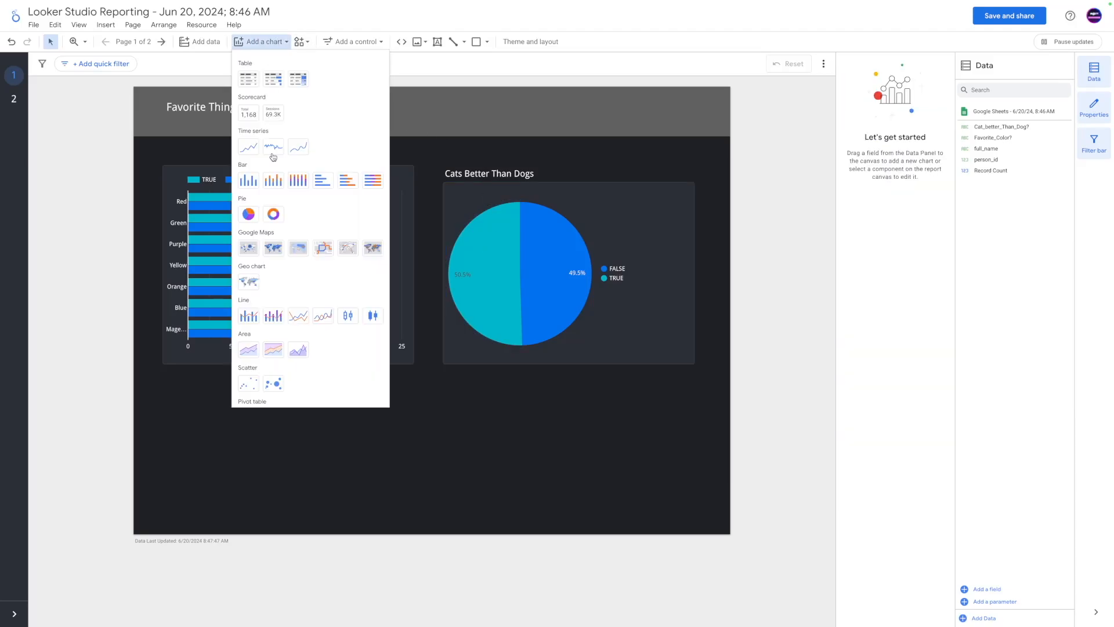
pyautogui.click(274, 215)
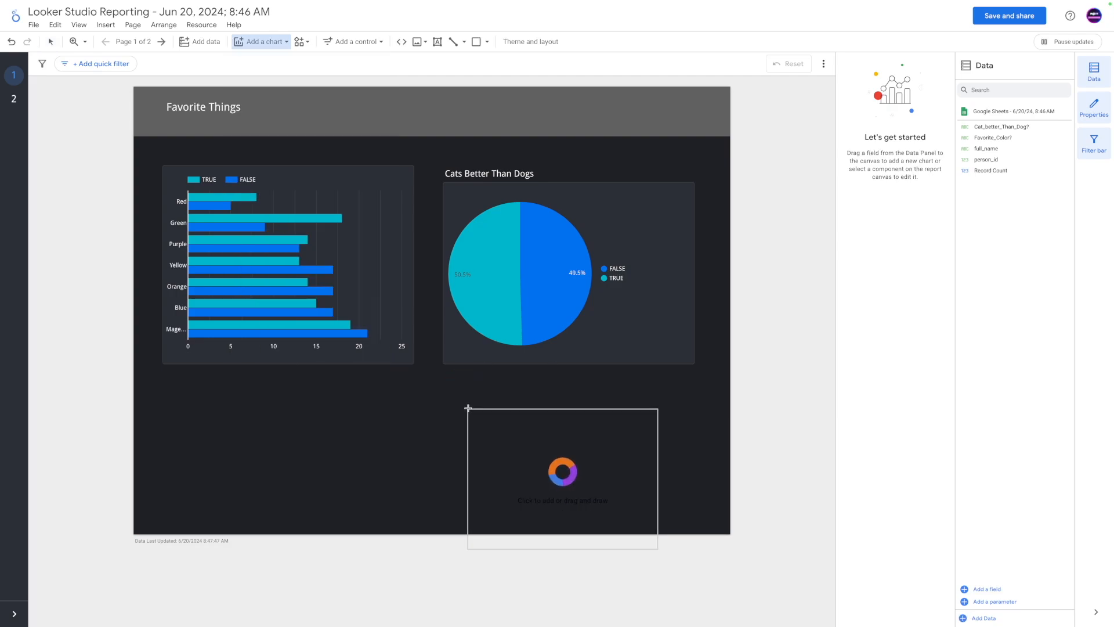
pyautogui.click(452, 374)
pyautogui.moveTo(511, 425); pyautogui.dragTo(501, 415)
pyautogui.moveTo(642, 440); pyautogui.dragTo(696, 435)
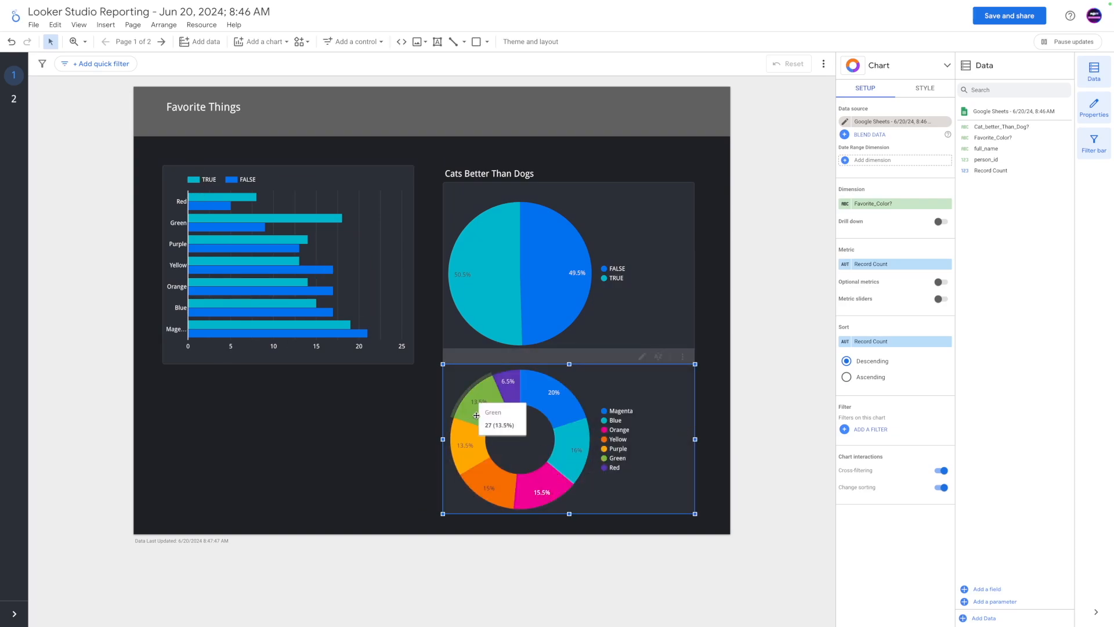
# Cross-filter the page by the donut chart's Green slice and then clear the filter
pyautogui.click(488, 399)
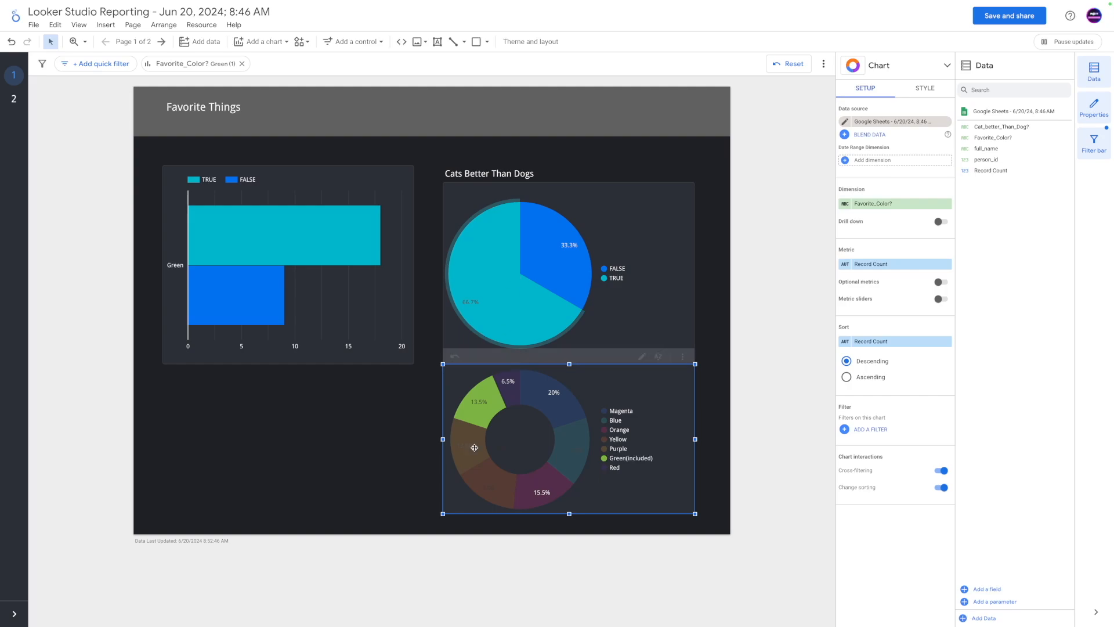
pyautogui.click(474, 403)
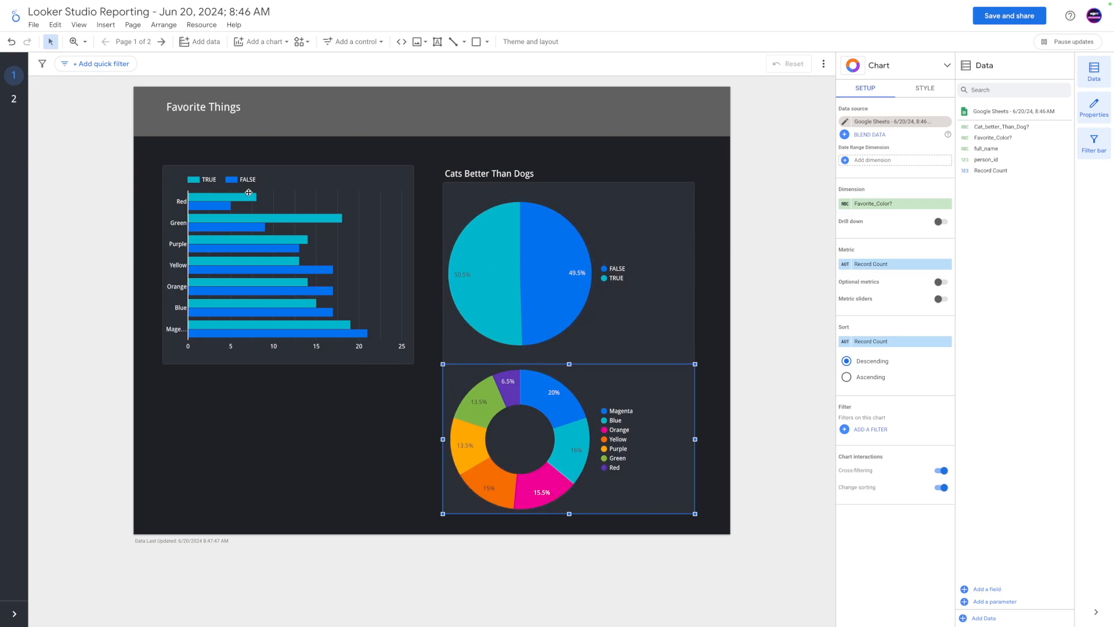
# In the donut chart's dimension value colors, set Magenta to a muted purple after trying pink
pyautogui.click(923, 89)
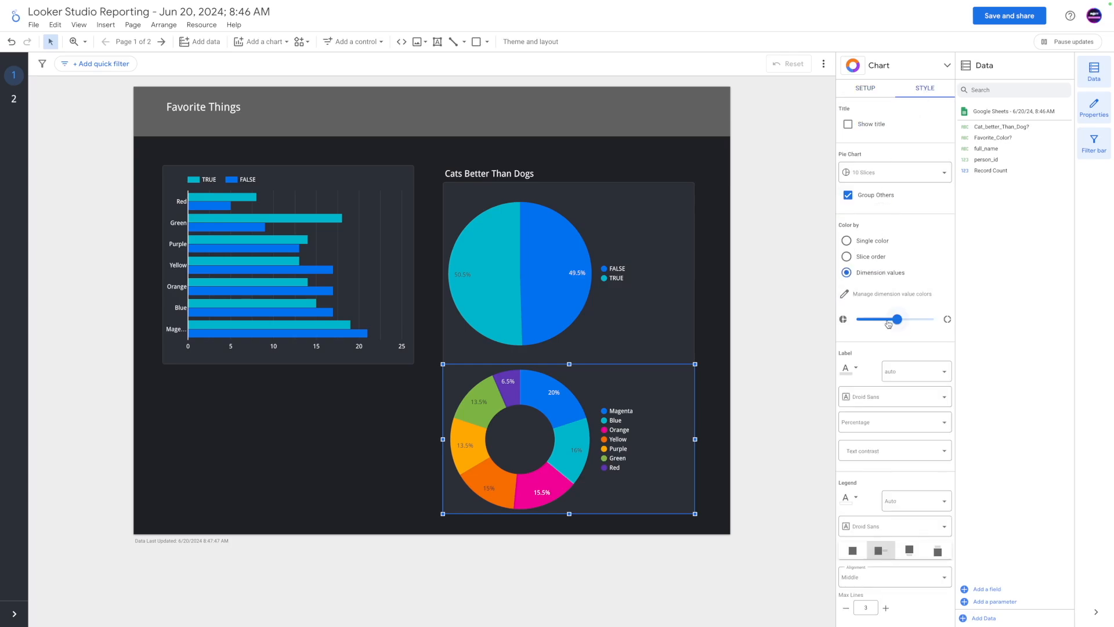
pyautogui.click(850, 296)
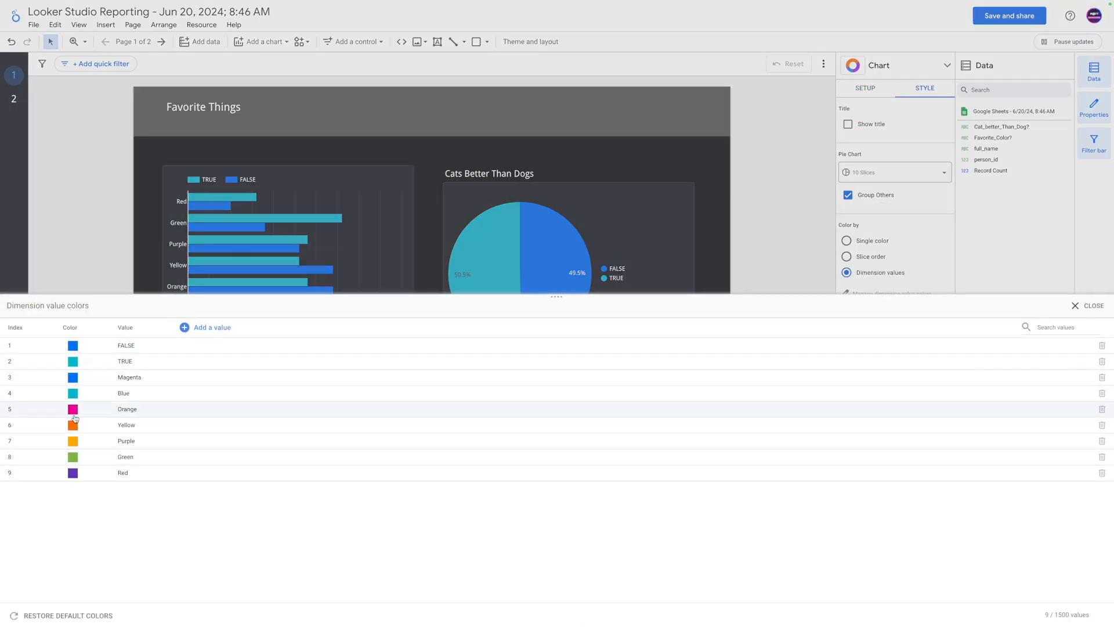
pyautogui.click(73, 378)
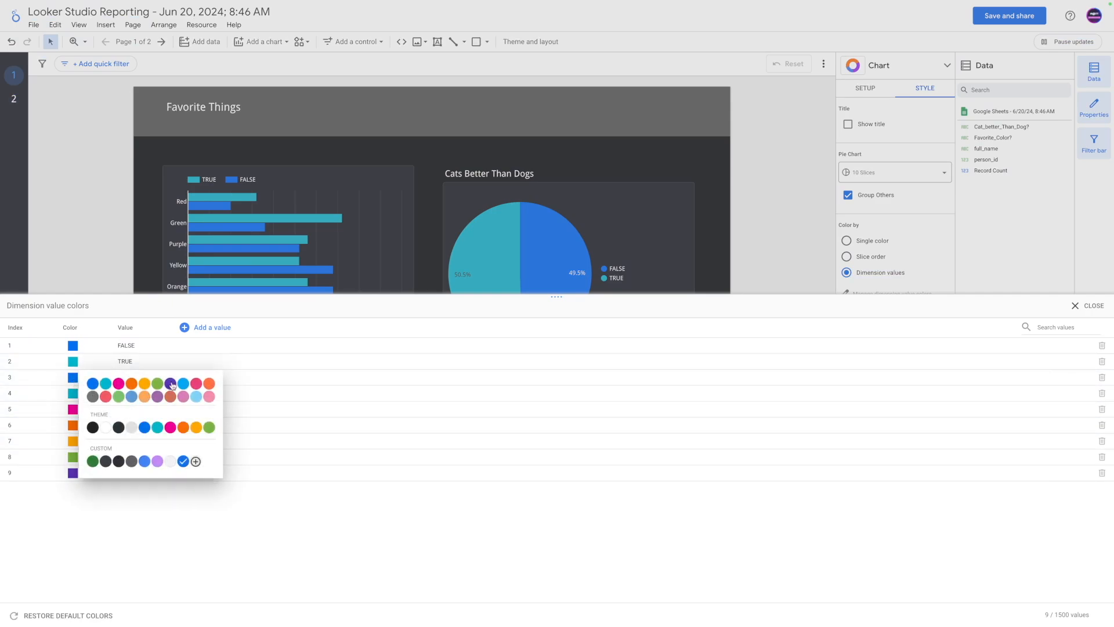
pyautogui.click(182, 397)
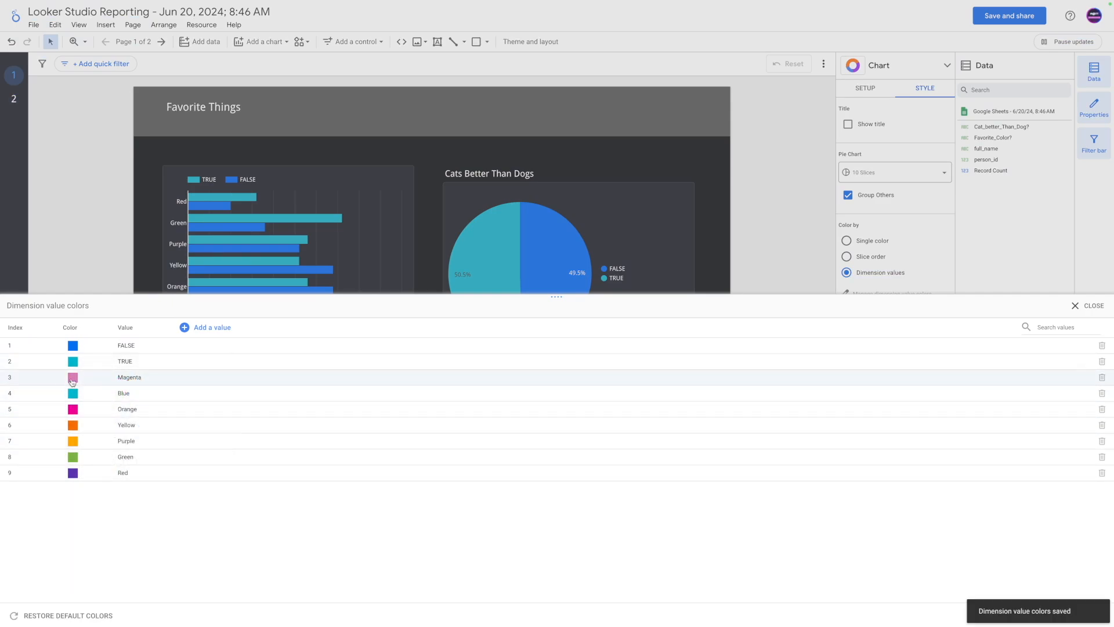
pyautogui.click(73, 378)
pyautogui.click(157, 397)
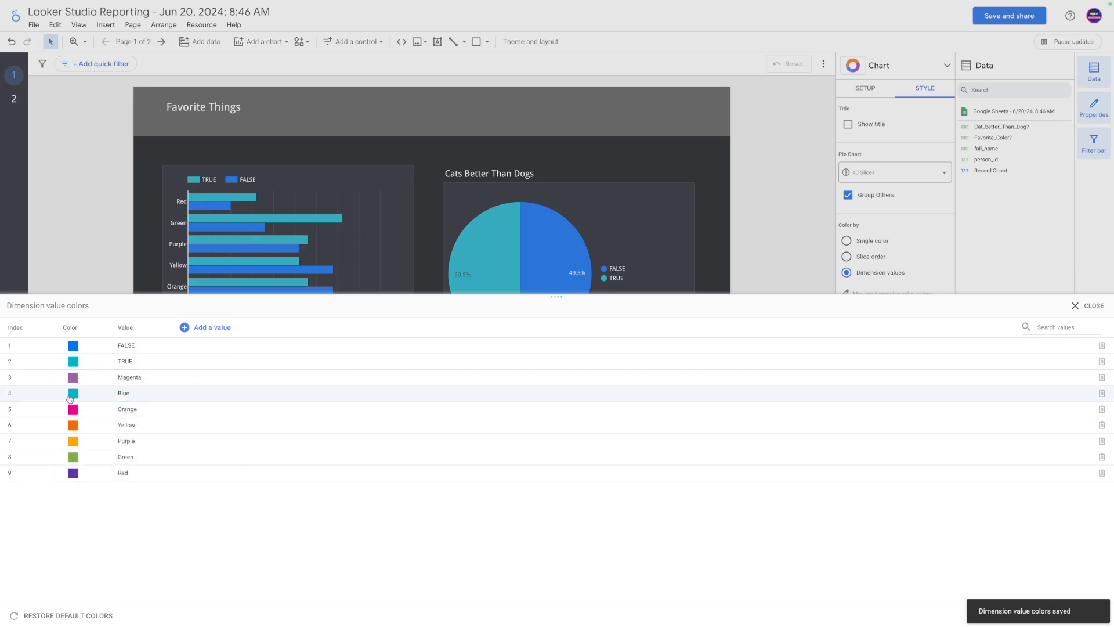
# Set the dimension value colors of Blue to blue, Orange to orange and Yellow to amber yellow
pyautogui.click(73, 394)
pyautogui.click(90, 400)
pyautogui.click(73, 409)
pyautogui.click(132, 415)
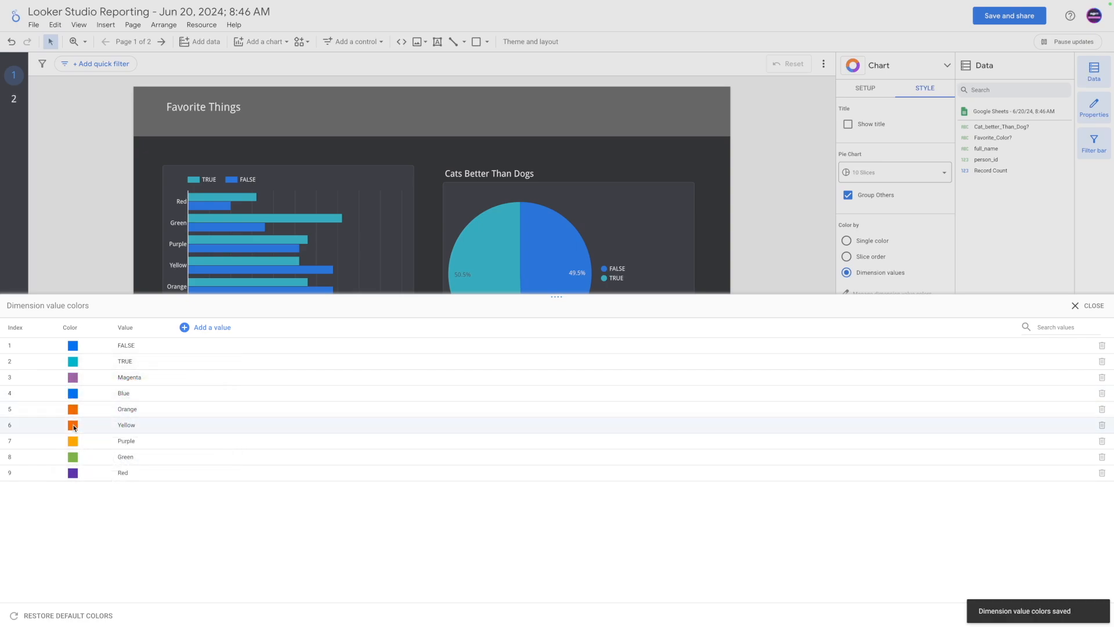
pyautogui.click(72, 425)
pyautogui.click(196, 475)
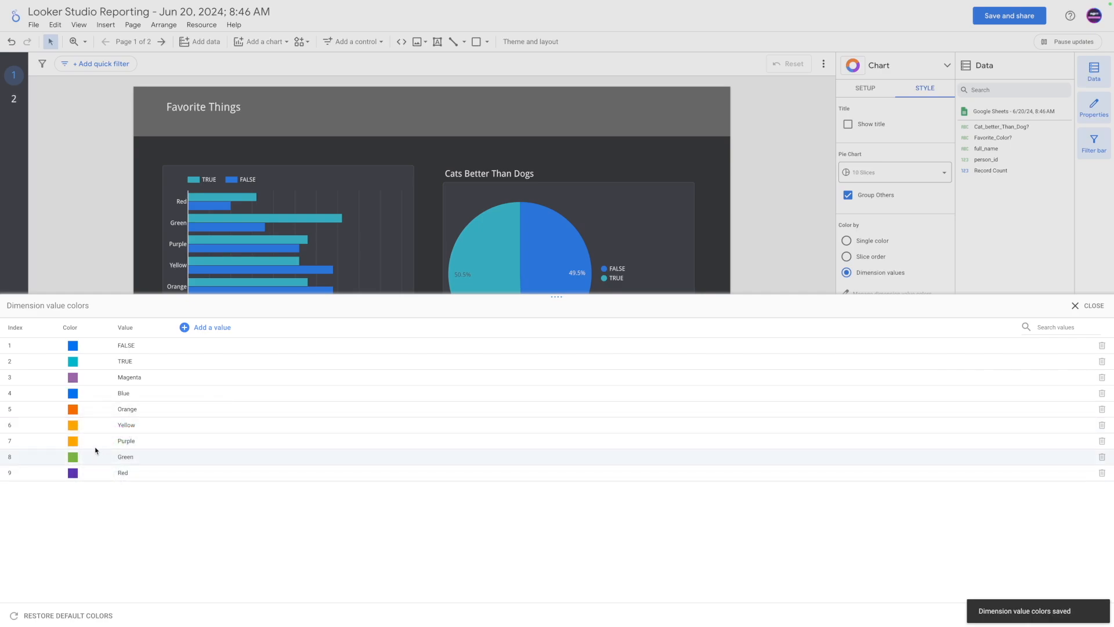
# Set the dimension value colors of Purple to deep purple and Green to the custom dark green
pyautogui.click(72, 441)
pyautogui.click(169, 447)
pyautogui.click(73, 457)
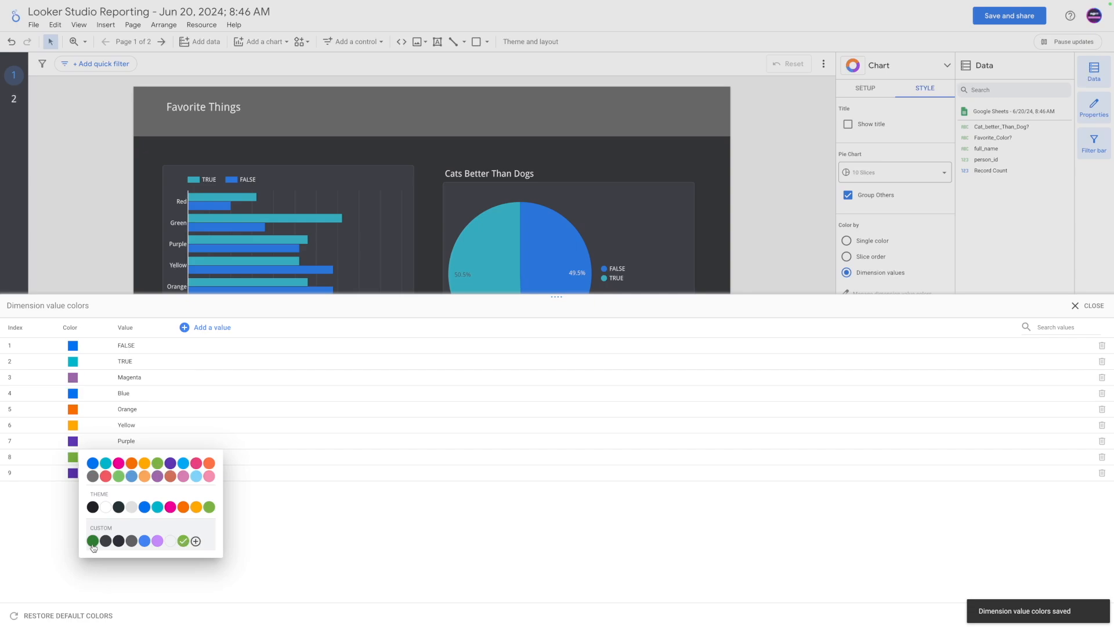
pyautogui.click(92, 541)
# Give the Red value a custom bright red color and close the dimension value colors
pyautogui.click(72, 473)
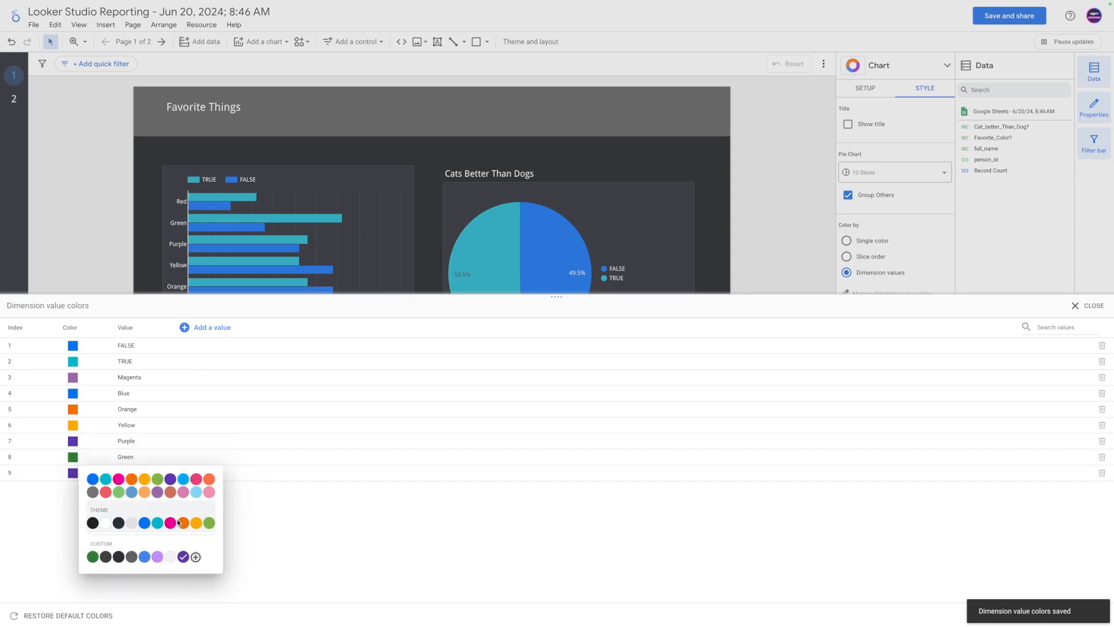
pyautogui.click(196, 557)
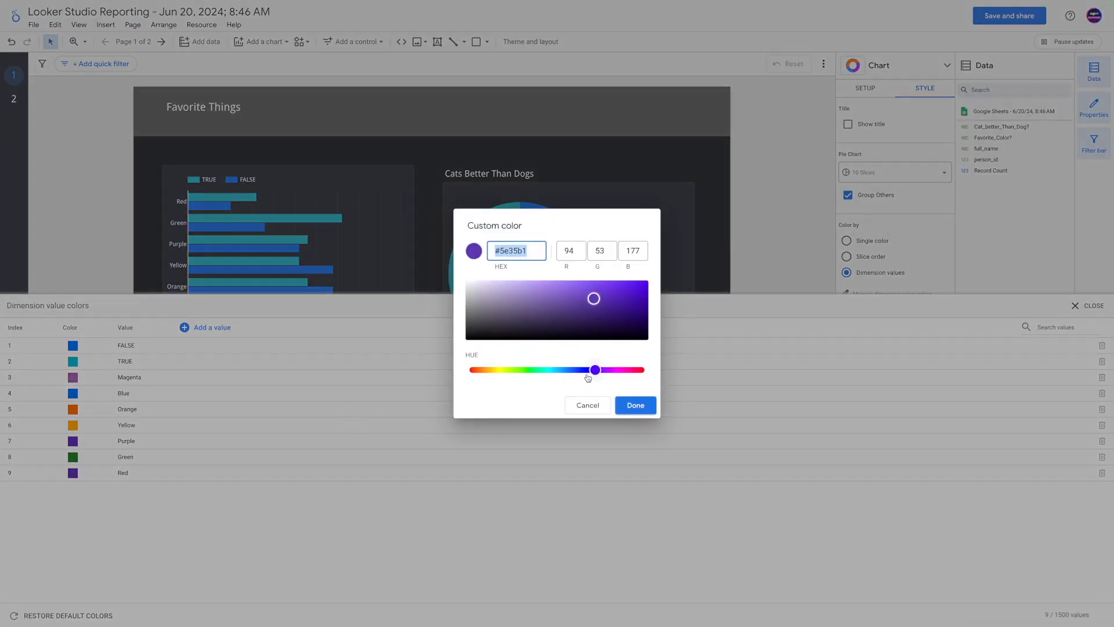
pyautogui.moveTo(592, 370)
pyautogui.mouseDown()
pyautogui.moveTo(606, 369)
pyautogui.moveTo(642, 324)
pyautogui.moveTo(647, 280)
pyautogui.mouseUp()
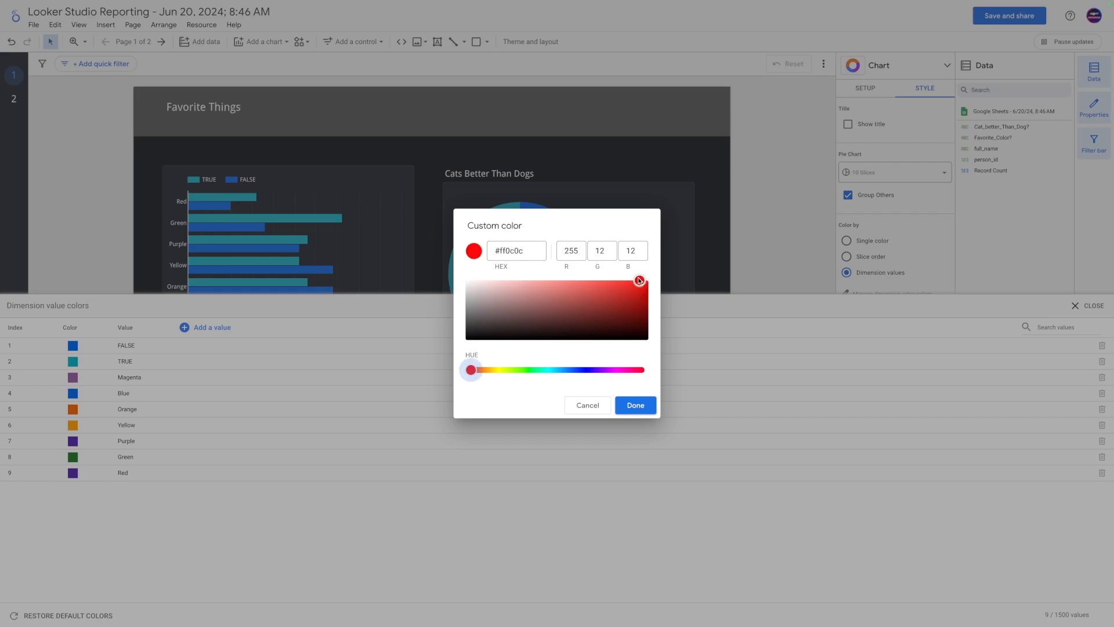
pyautogui.click(624, 404)
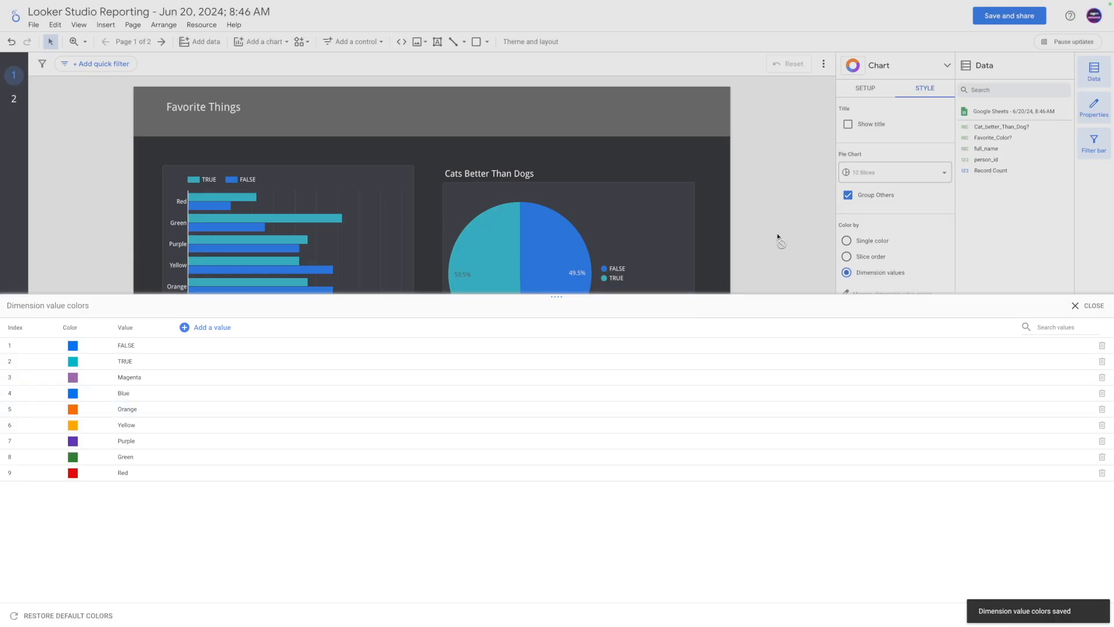
pyautogui.click(1078, 308)
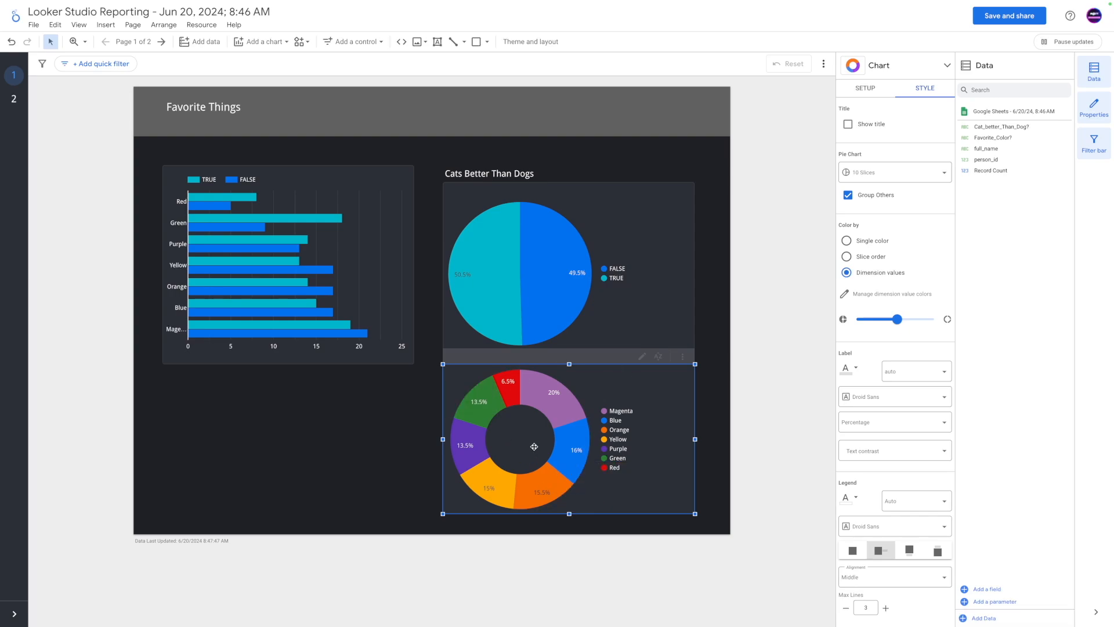
# Cross-filter the page by Magenta from the donut chart's legend and then clear the filter
pyautogui.moveTo(486, 431)
pyautogui.click(619, 411)
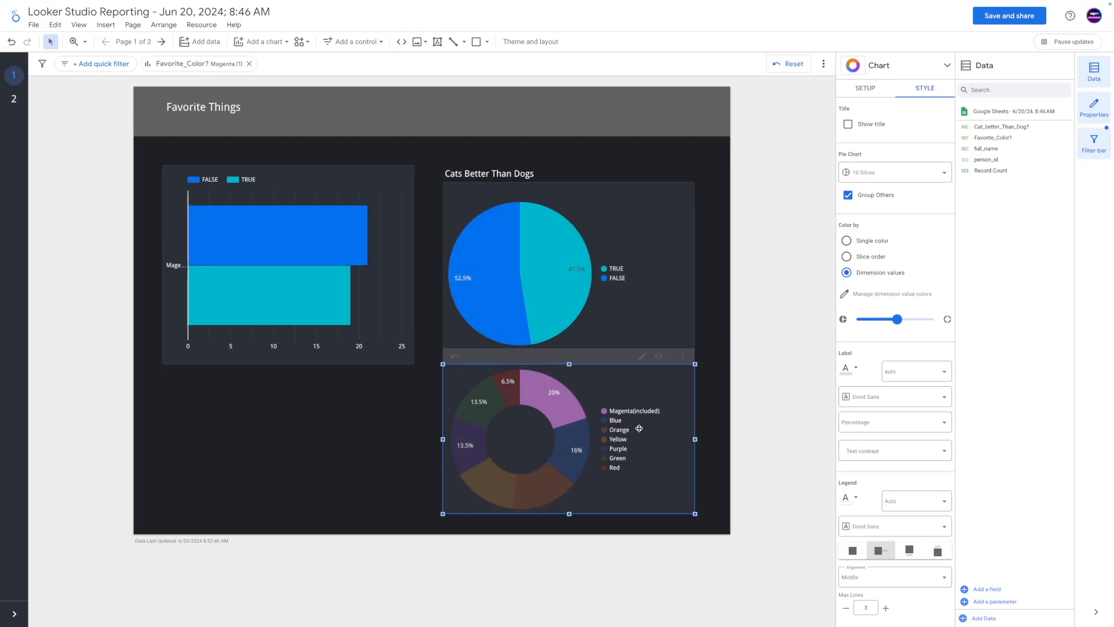
pyautogui.click(614, 413)
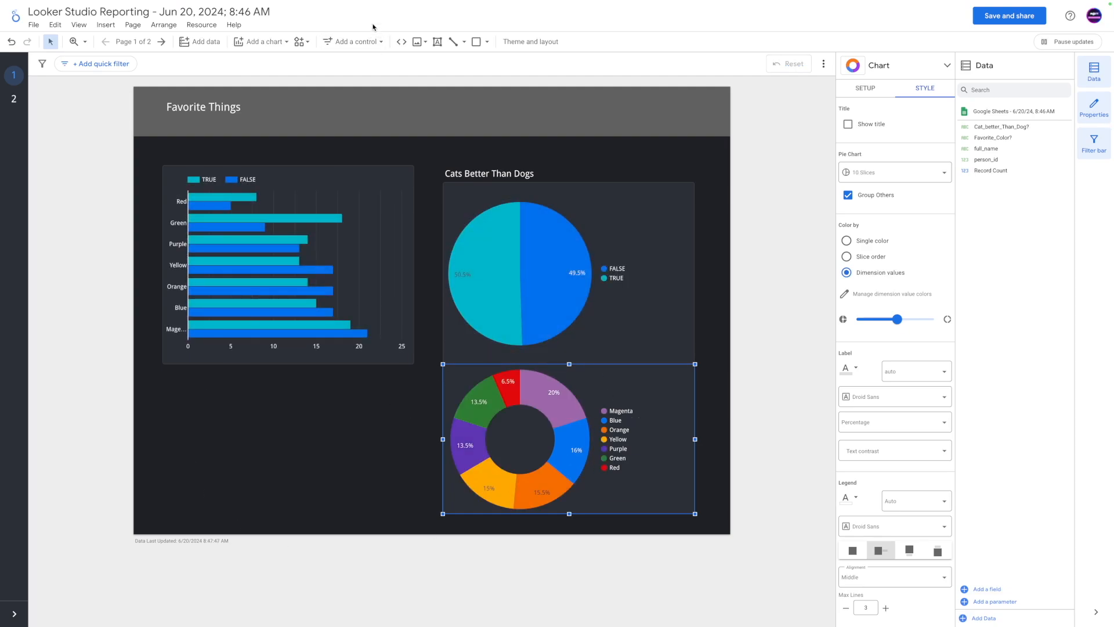
# Insert a drop-down list control in the header above the pie chart and set its control field to Favorite_Color?
pyautogui.click(353, 47)
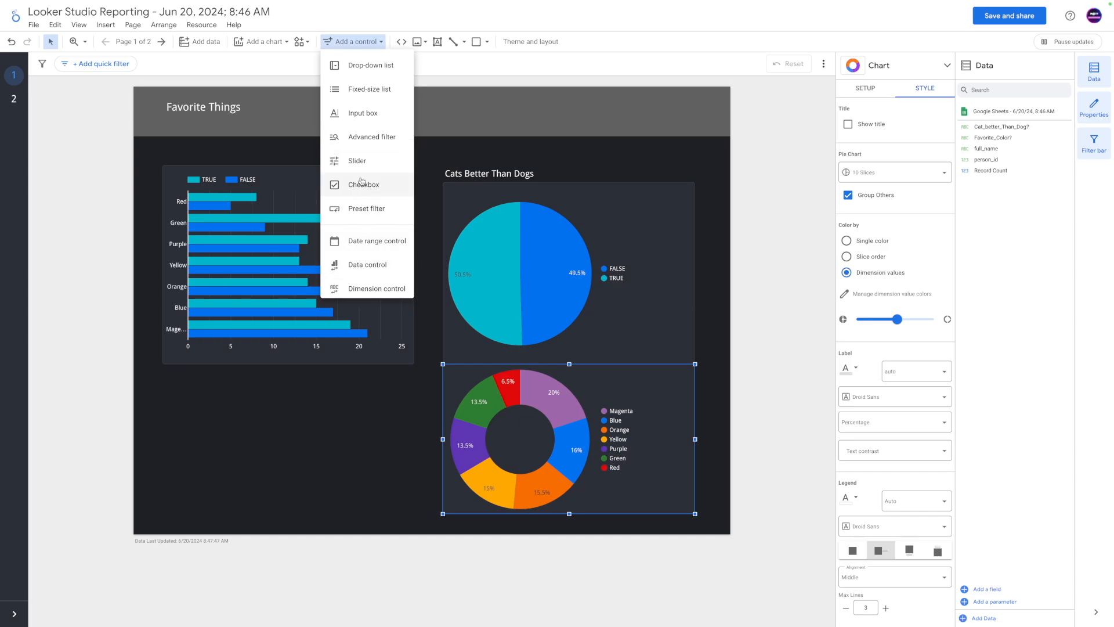
pyautogui.click(360, 66)
pyautogui.click(460, 110)
pyautogui.moveTo(485, 112); pyautogui.dragTo(491, 96)
pyautogui.click(490, 107)
pyautogui.click(374, 150)
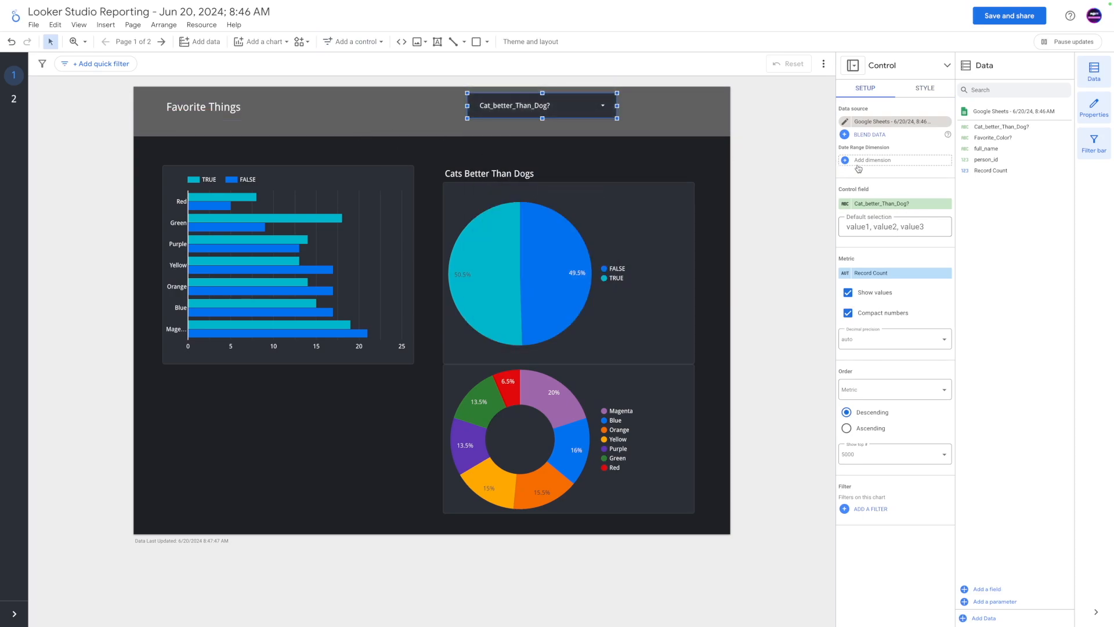
pyautogui.moveTo(993, 138); pyautogui.dragTo(894, 203)
# Test the Favorite_Color? drop-down by leaving only Magenta and Blue selected
pyautogui.click(600, 108)
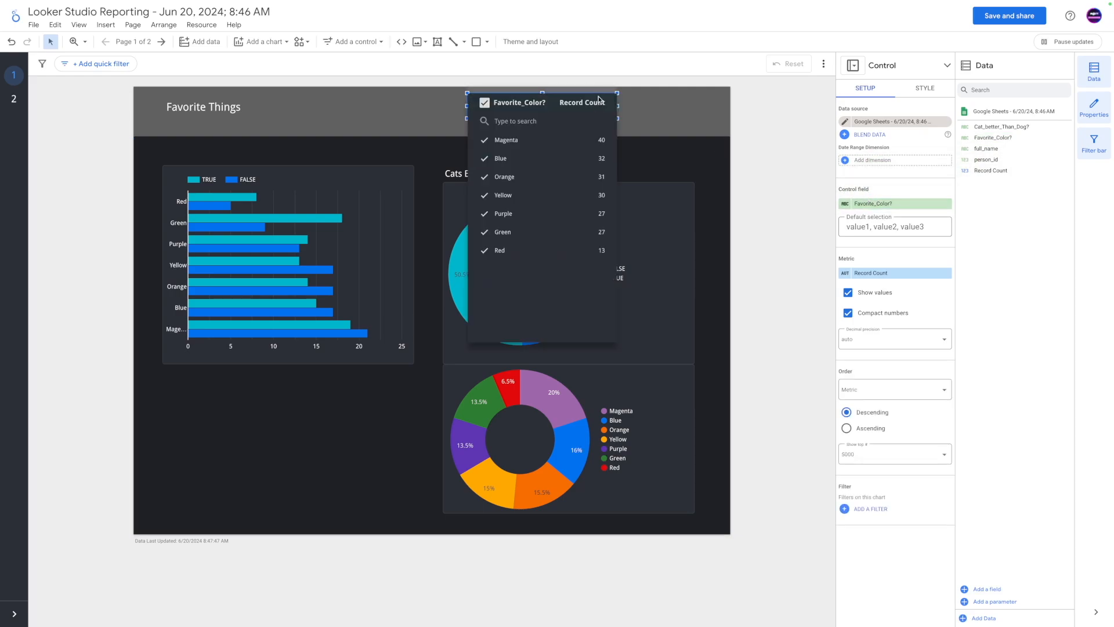
pyautogui.click(486, 179)
pyautogui.click(484, 195)
pyautogui.click(484, 214)
pyautogui.click(484, 250)
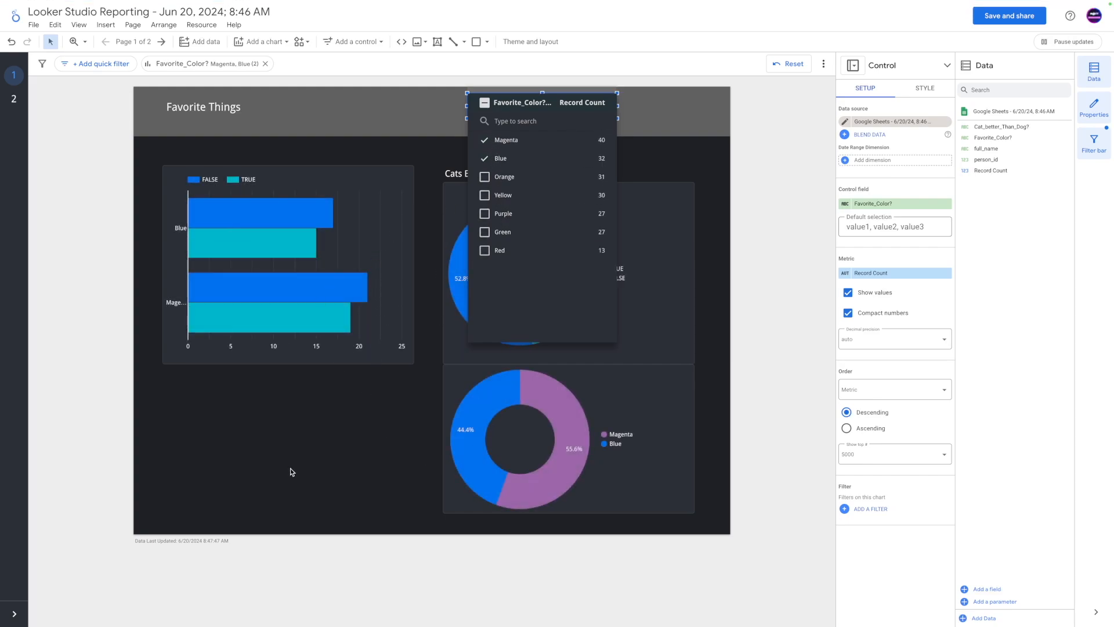
pyautogui.click(355, 447)
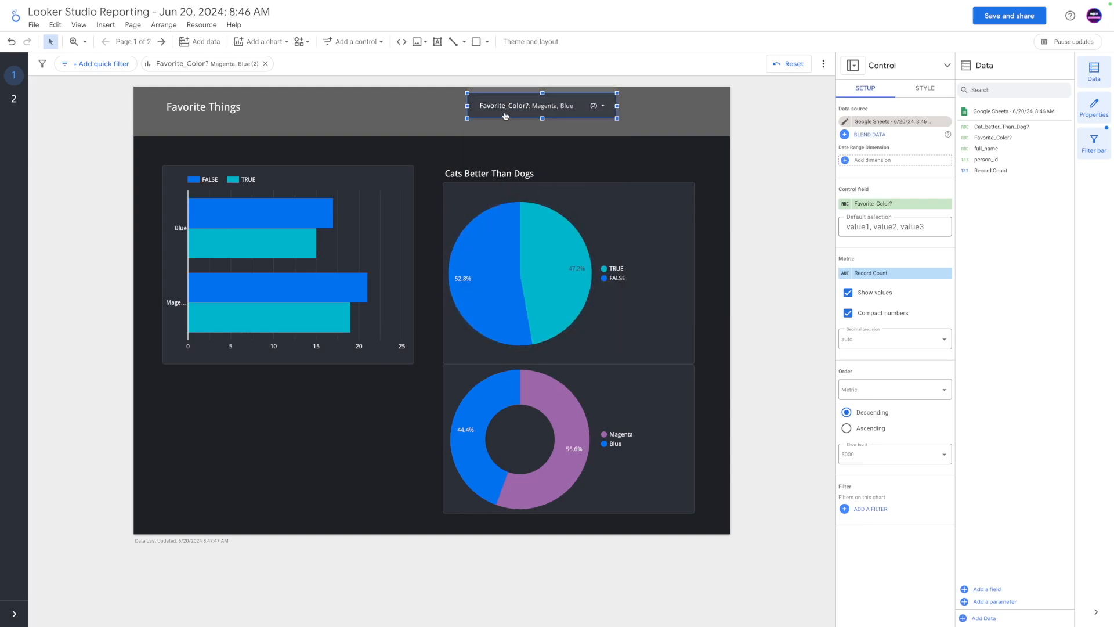
# Make the donut chart report-level, check it on page 2, and return to page 1
pyautogui.rightClick(583, 206)
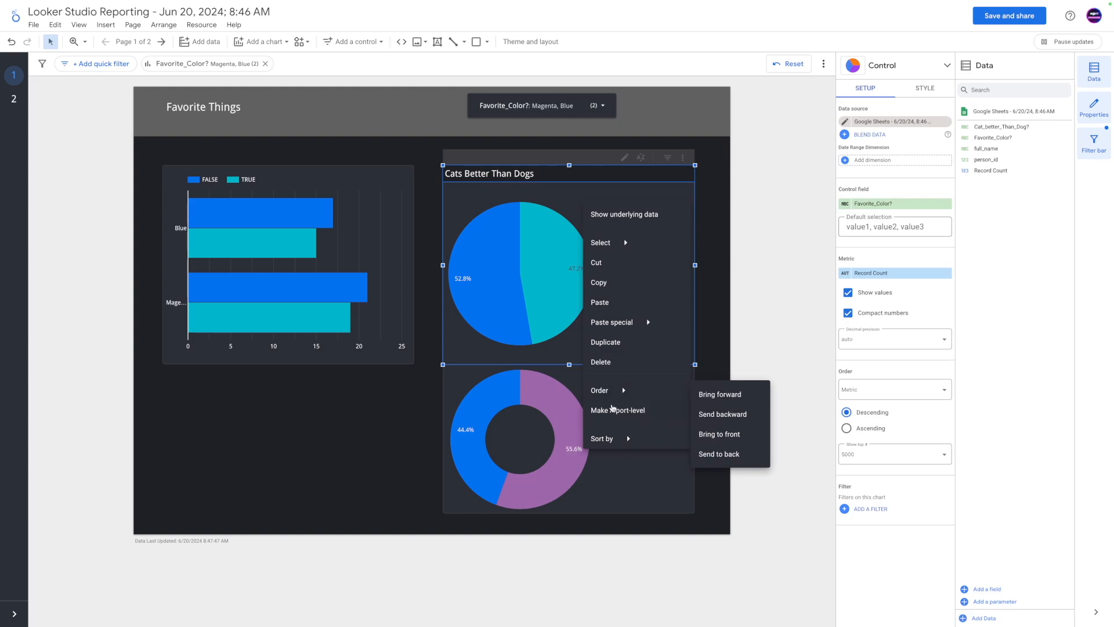
pyautogui.click(492, 384)
pyautogui.rightClick(640, 378)
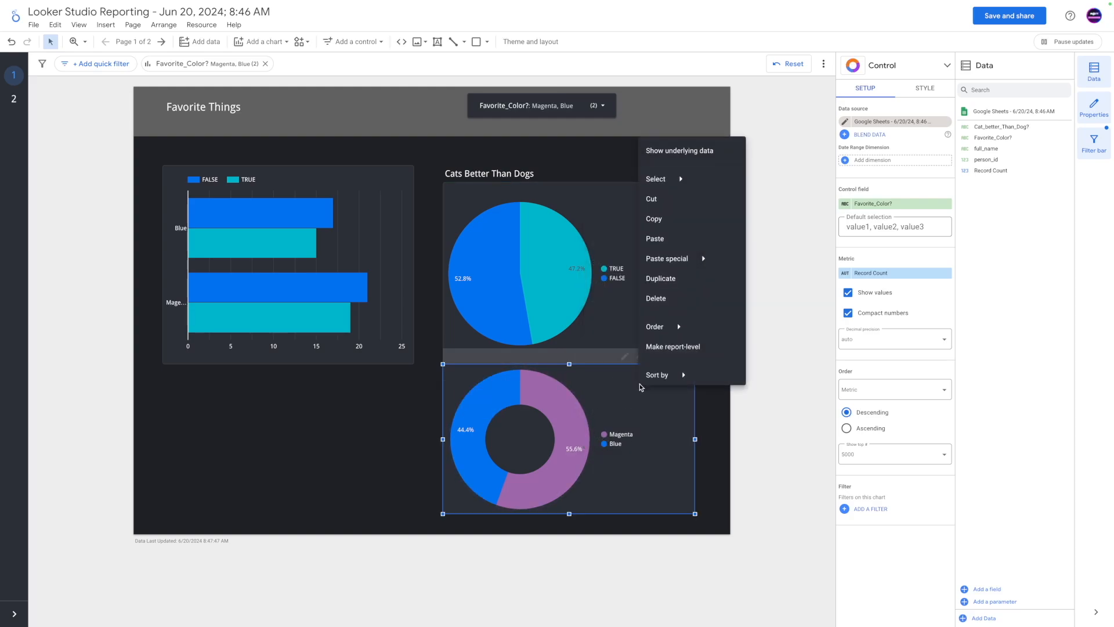
pyautogui.click(662, 351)
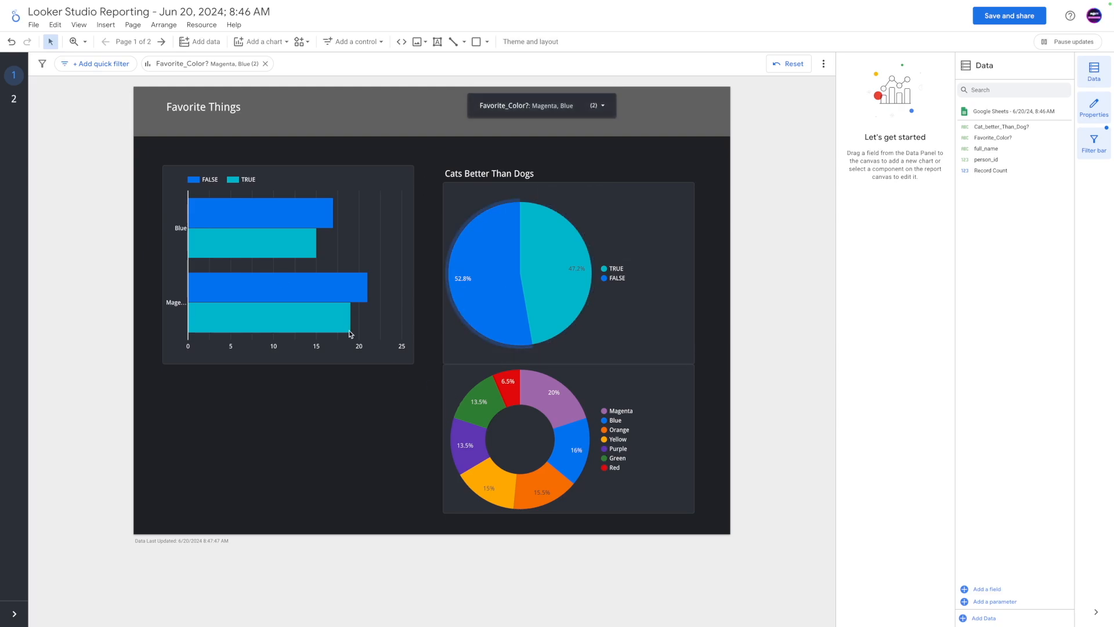
pyautogui.click(14, 99)
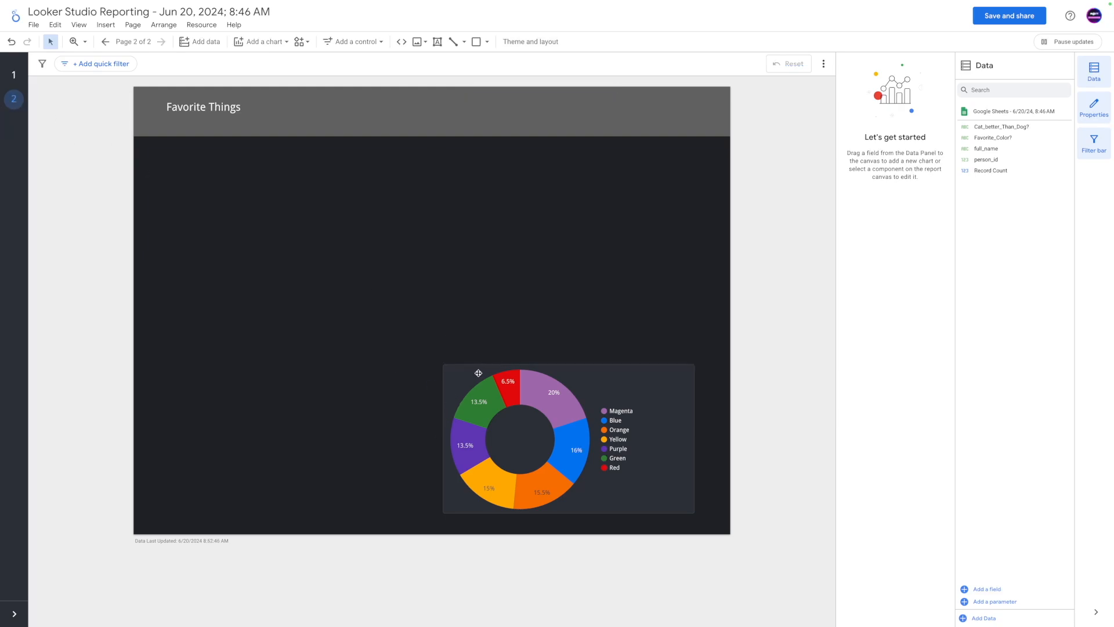
pyautogui.click(12, 75)
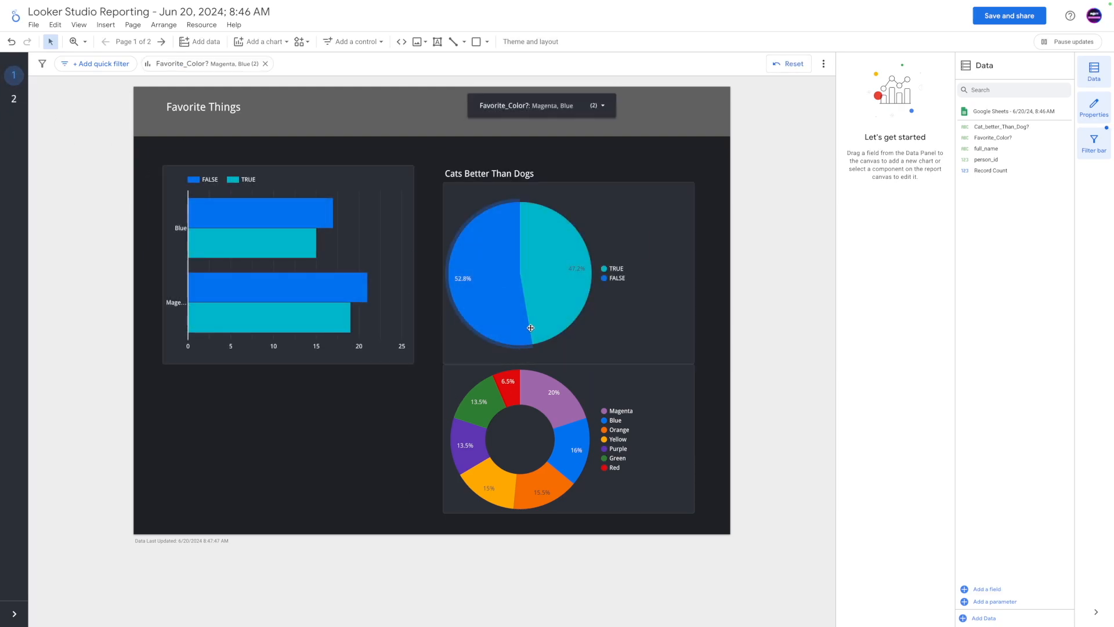
# Select all values again in the header's Favorite_Color? drop-down and deselect the control
pyautogui.click(611, 116)
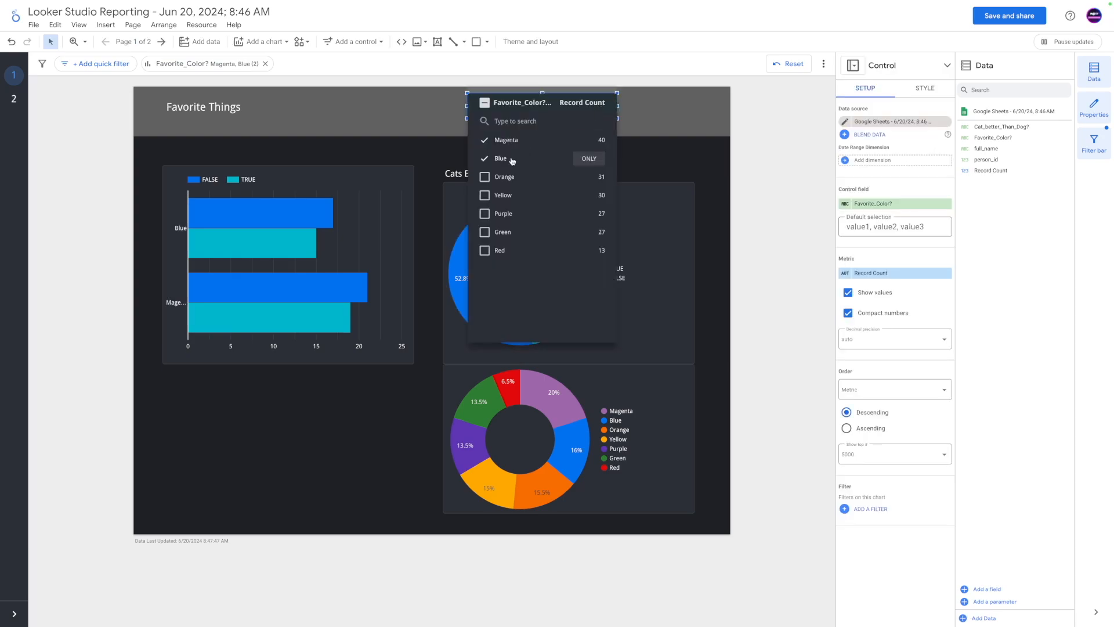
pyautogui.click(485, 105)
pyautogui.click(378, 413)
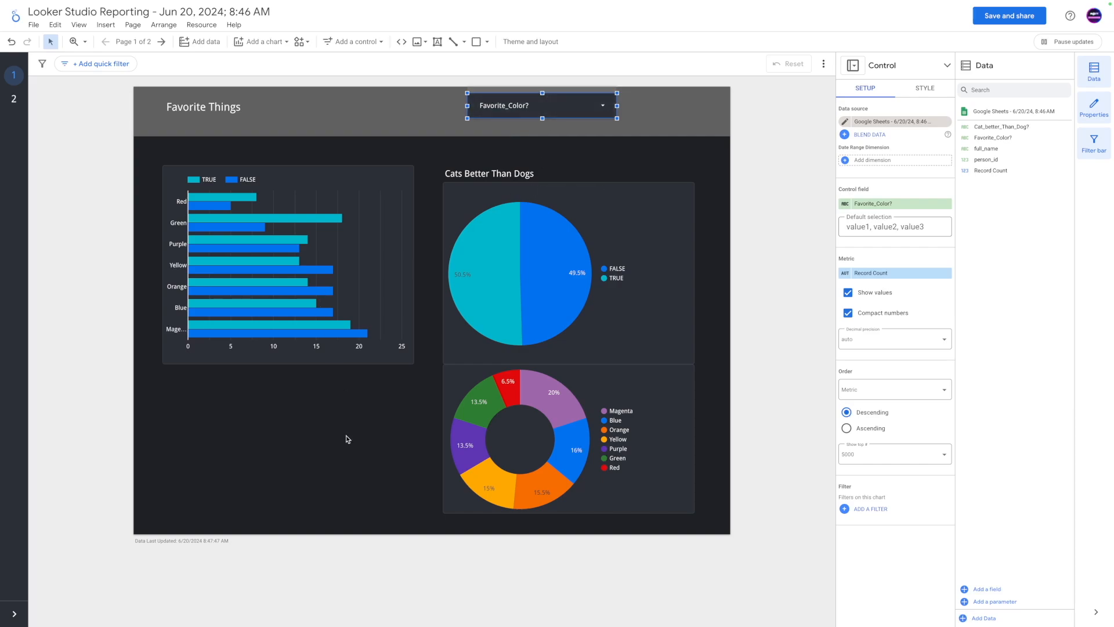
pyautogui.click(350, 414)
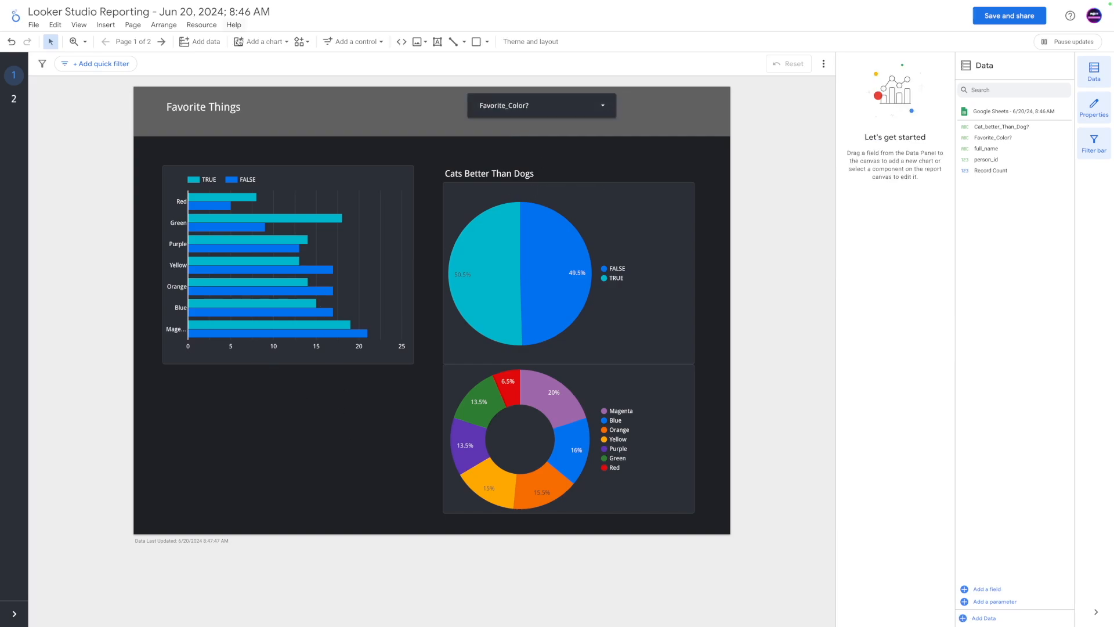
# Insert a scorecard chart and move it into the header between the title and the Favorite_Color? drop-down
pyautogui.click(234, 25)
pyautogui.click(262, 41)
pyautogui.scroll(-4, 284, 261)
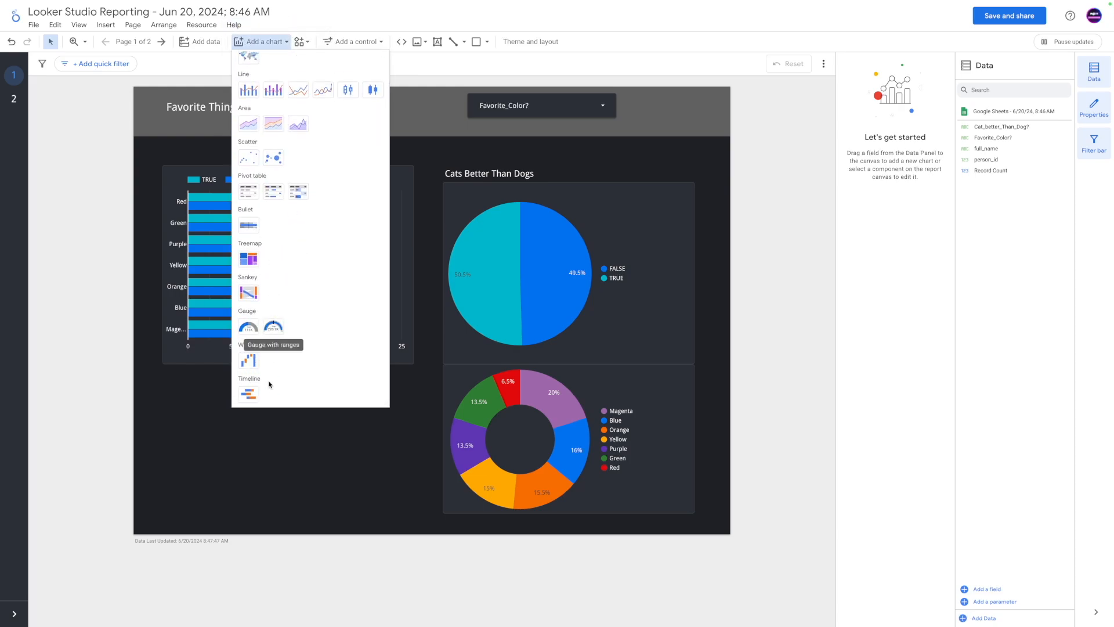
pyautogui.scroll(2, 268, 278)
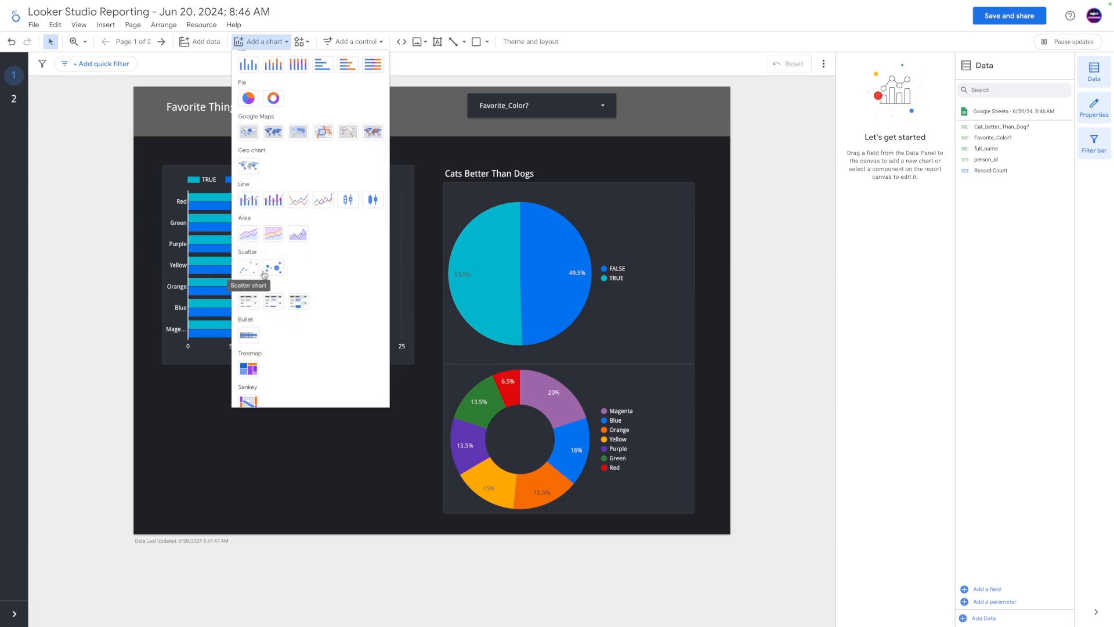
pyautogui.scroll(2, 315, 291)
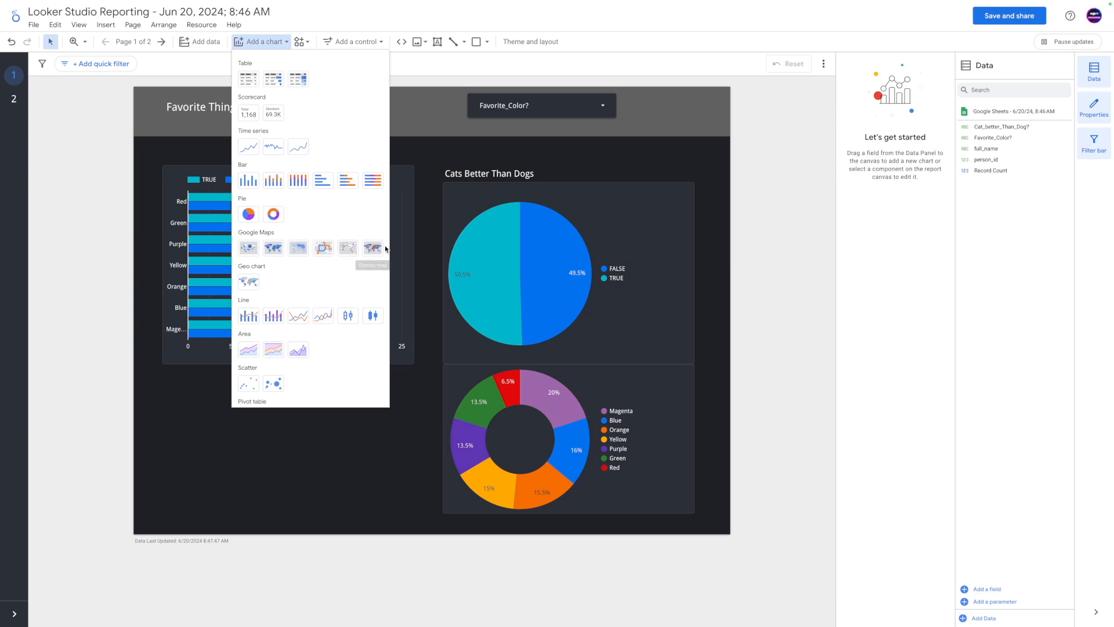
pyautogui.click(249, 112)
pyautogui.click(196, 378)
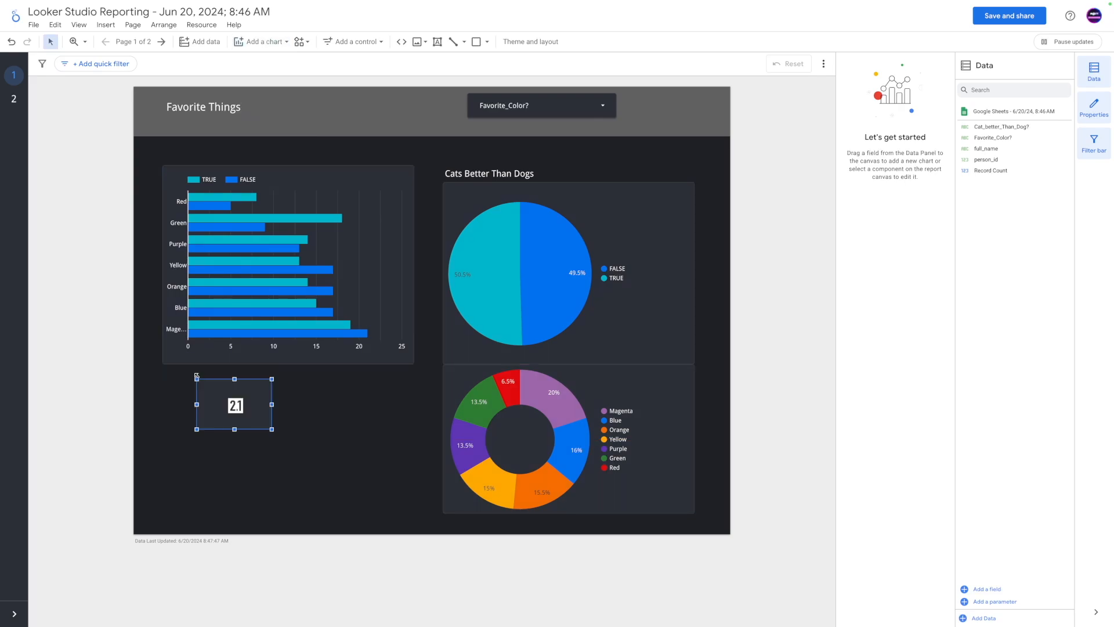
pyautogui.moveTo(222, 422); pyautogui.dragTo(313, 133)
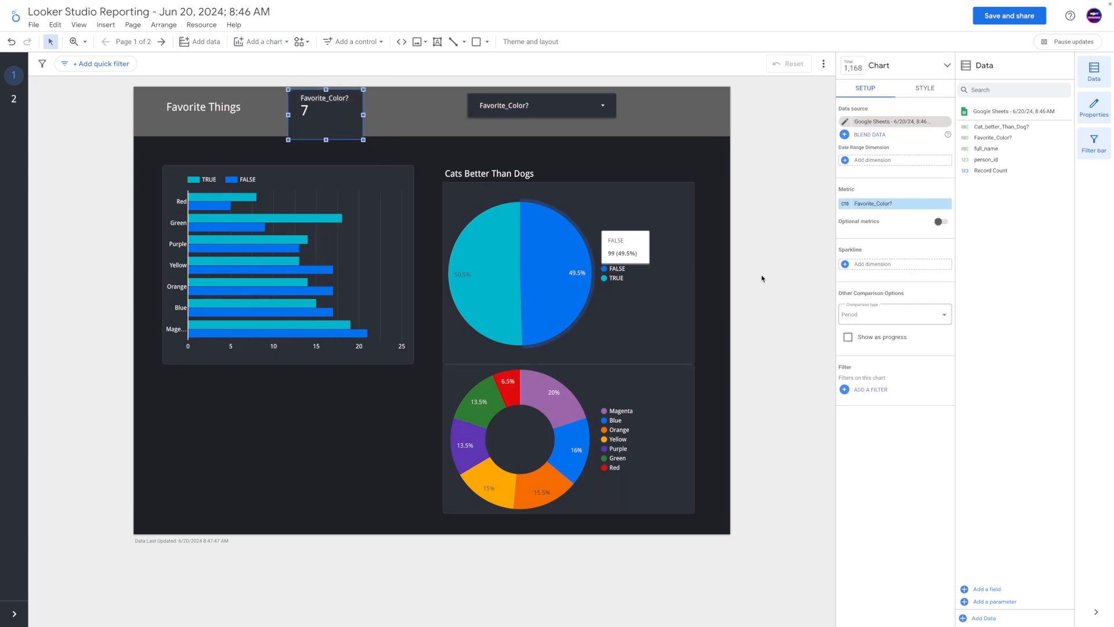
# Set the header scorecard's Favorite_Color? metric to Count aggregation and shift the scorecard slightly within the header
pyautogui.click(846, 206)
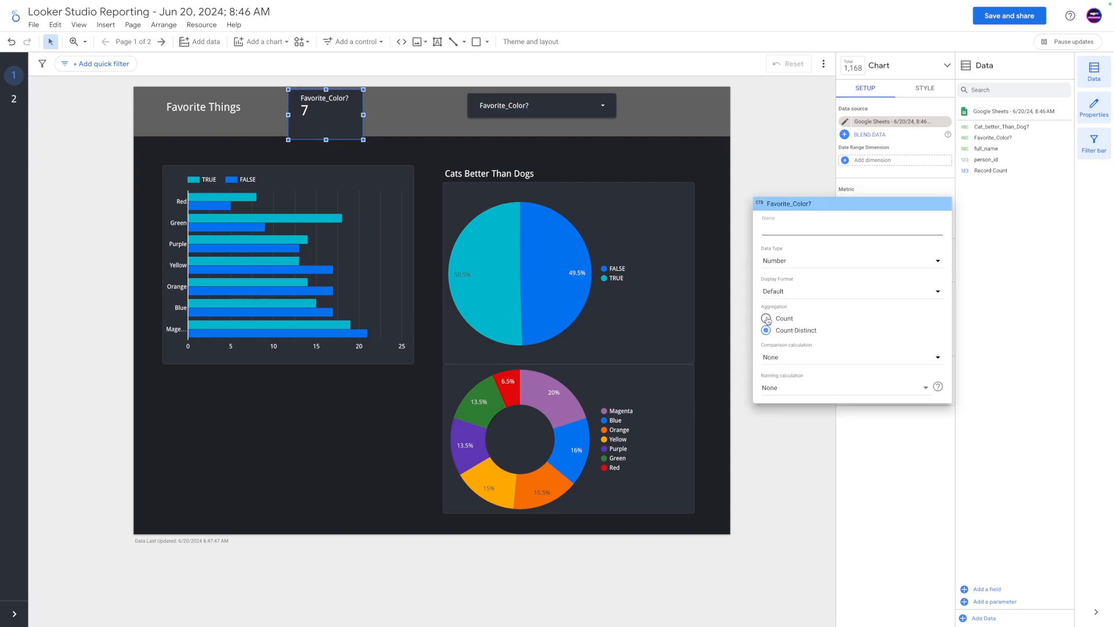
pyautogui.click(766, 319)
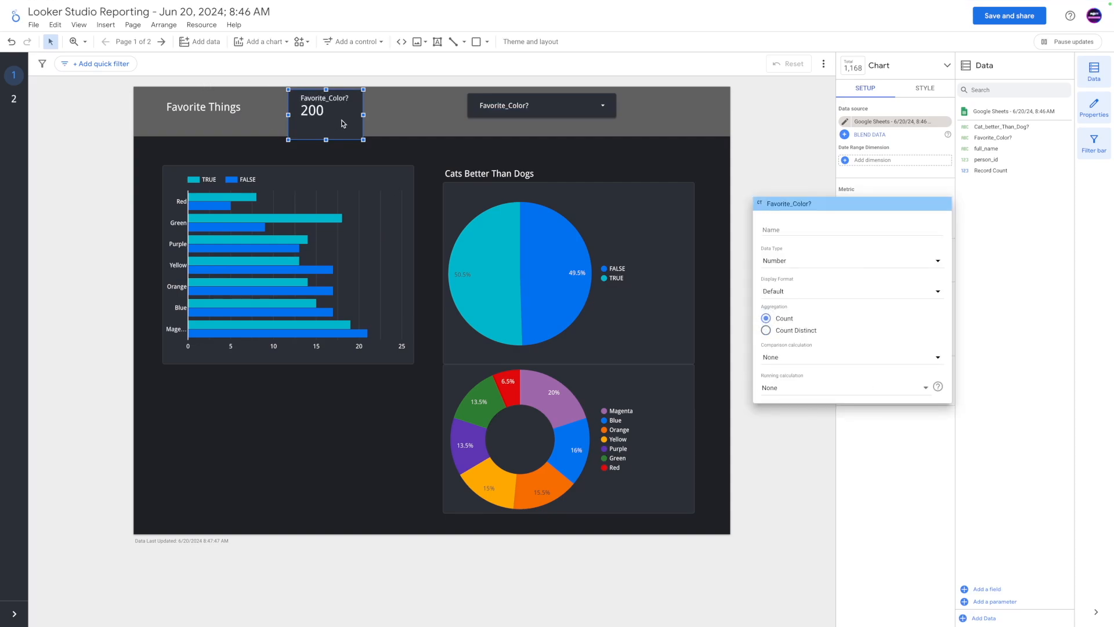
pyautogui.click(329, 145)
pyautogui.moveTo(325, 121)
pyautogui.mouseDown()
pyautogui.moveTo(334, 143)
pyautogui.moveTo(339, 128)
pyautogui.mouseUp()
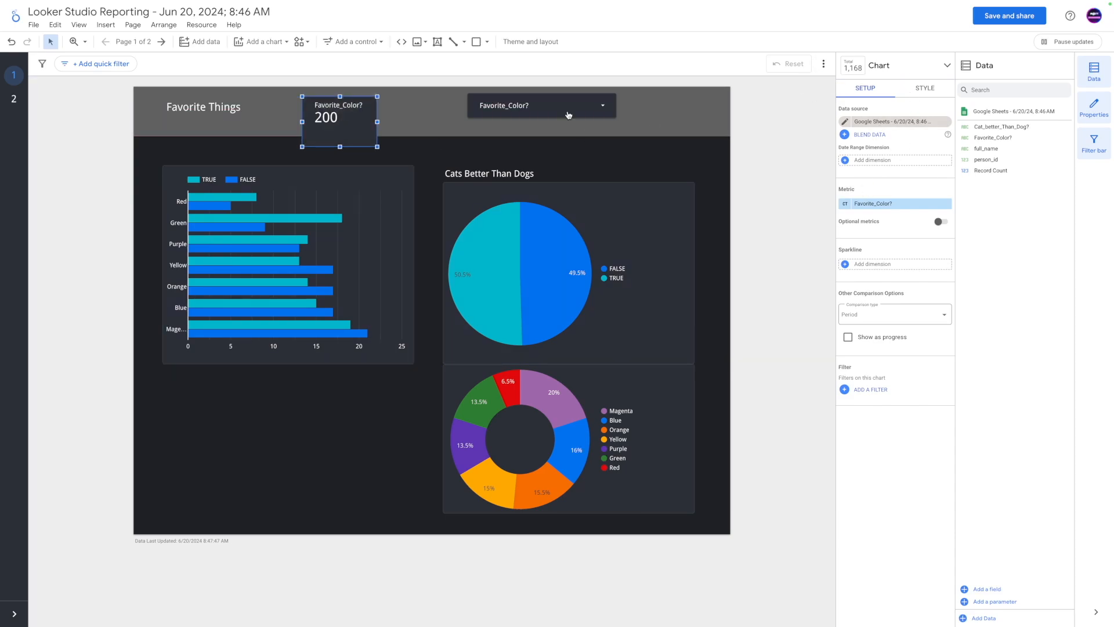
# Duplicate the scorecard, place the copy directly beside the original, and make the original report-level
pyautogui.rightClick(344, 122)
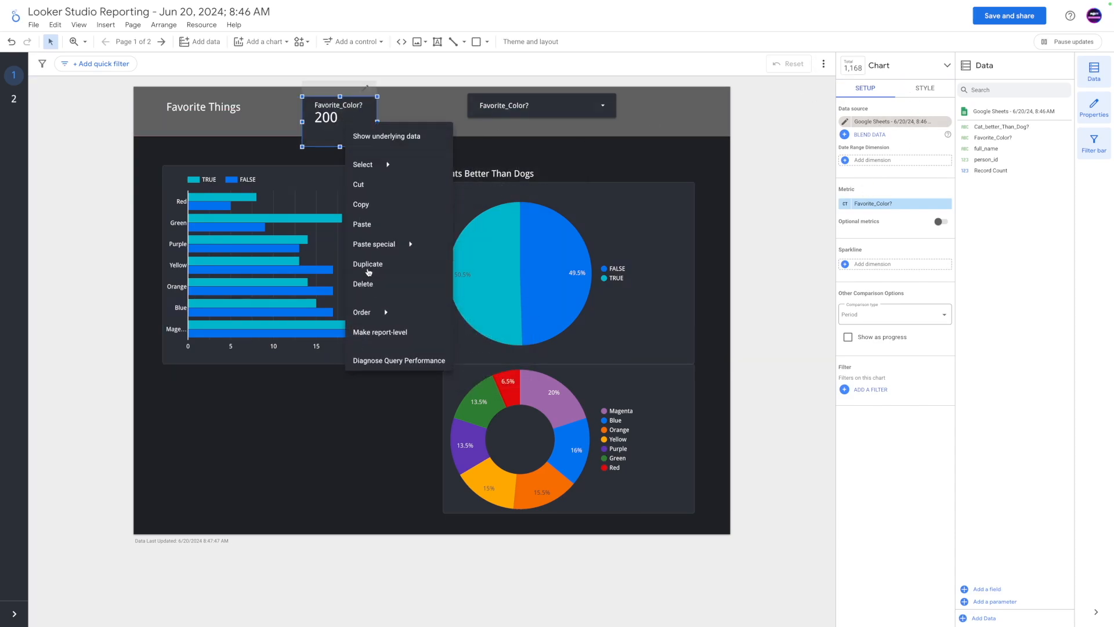
pyautogui.click(369, 264)
pyautogui.moveTo(325, 119); pyautogui.dragTo(388, 111)
pyautogui.click(346, 120)
pyautogui.rightClick(348, 120)
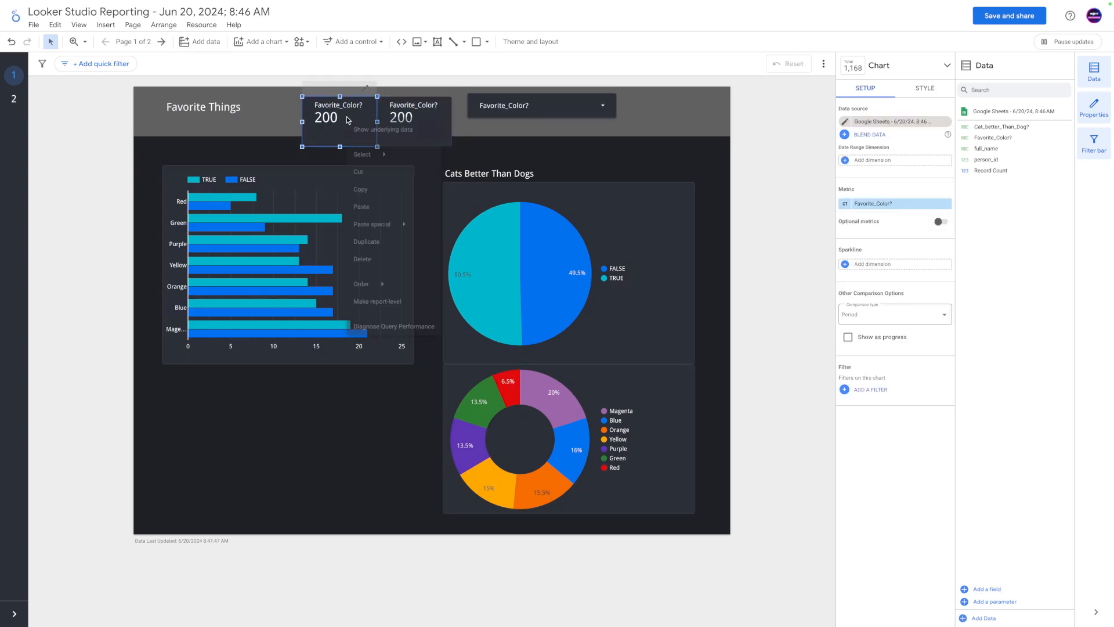
pyautogui.click(372, 326)
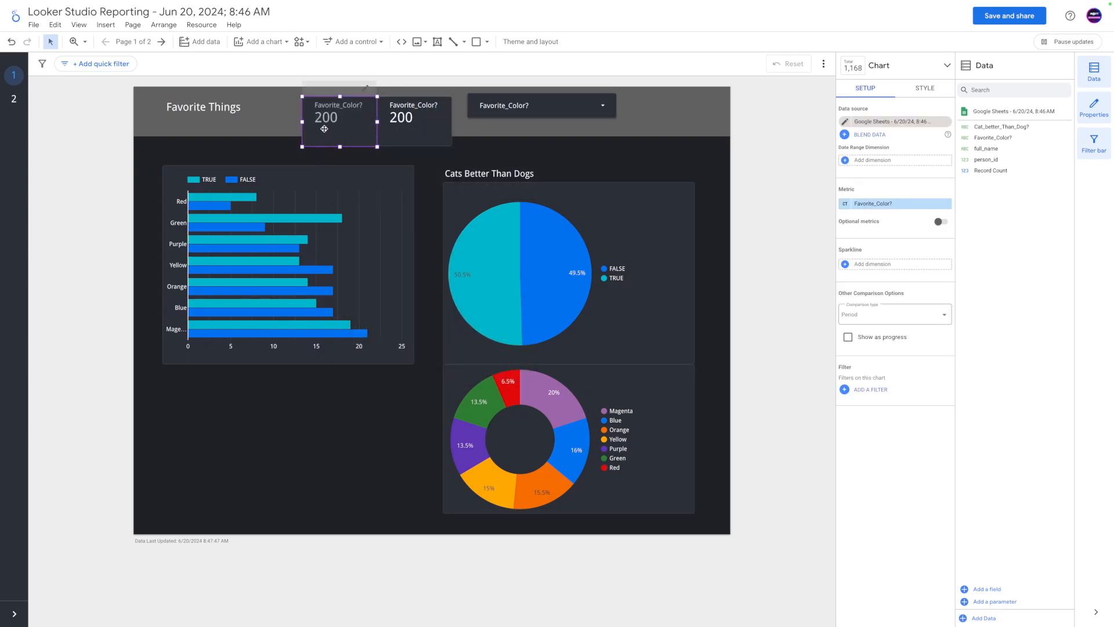
# Change the report-level scorecard's metric to Record Count and show the title "Total Record Count" on it
pyautogui.click(923, 89)
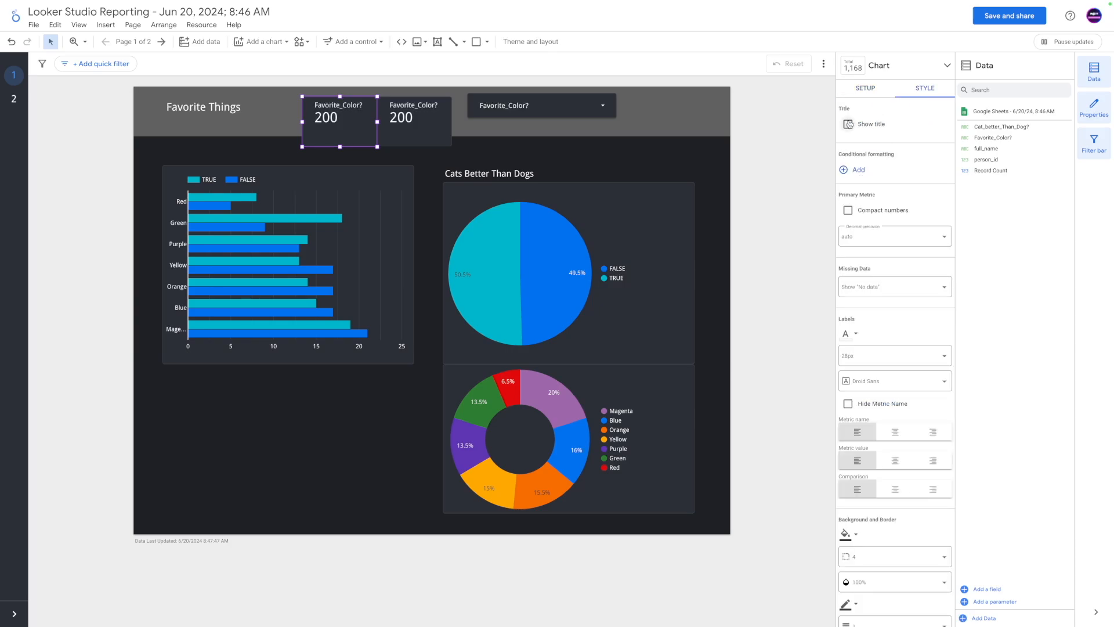
pyautogui.click(866, 91)
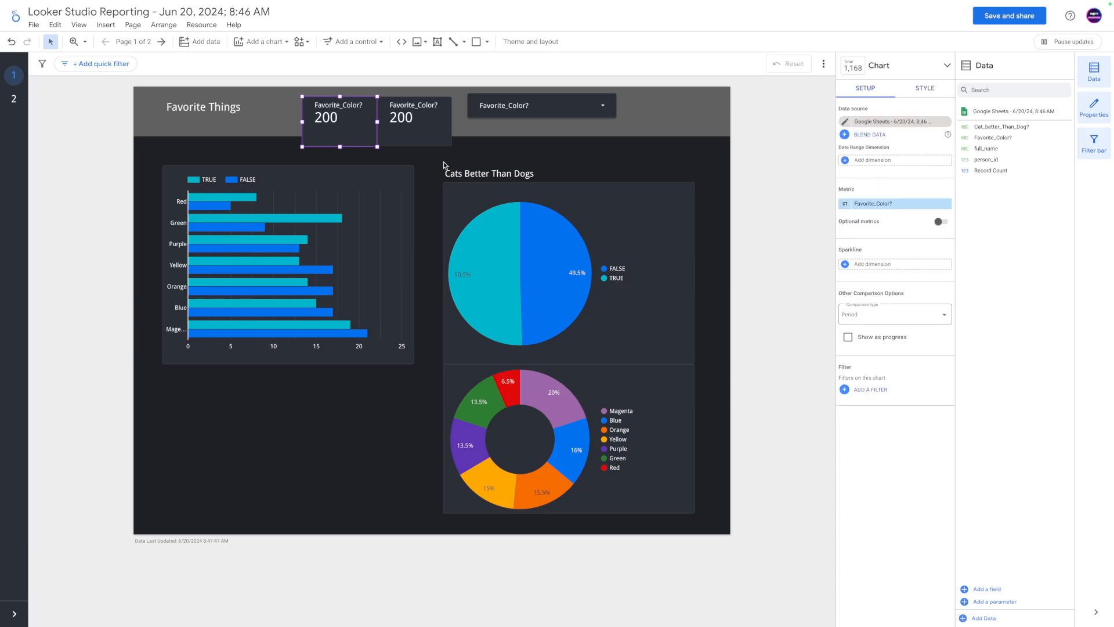
pyautogui.moveTo(989, 171); pyautogui.dragTo(874, 203)
pyautogui.click(925, 88)
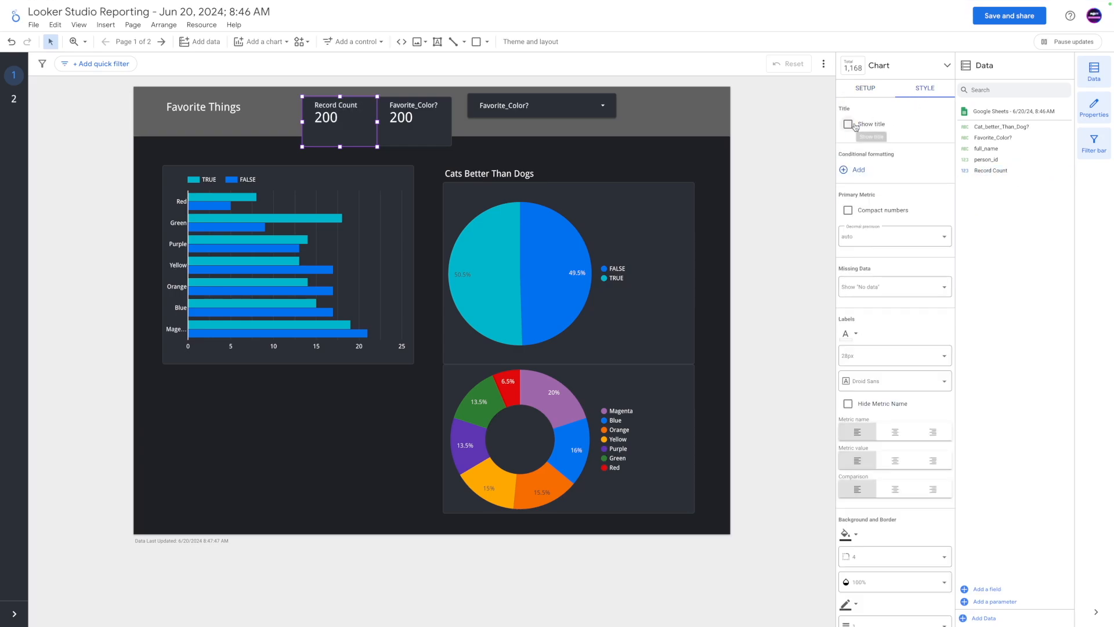
pyautogui.click(848, 124)
pyautogui.write('Total Record C')
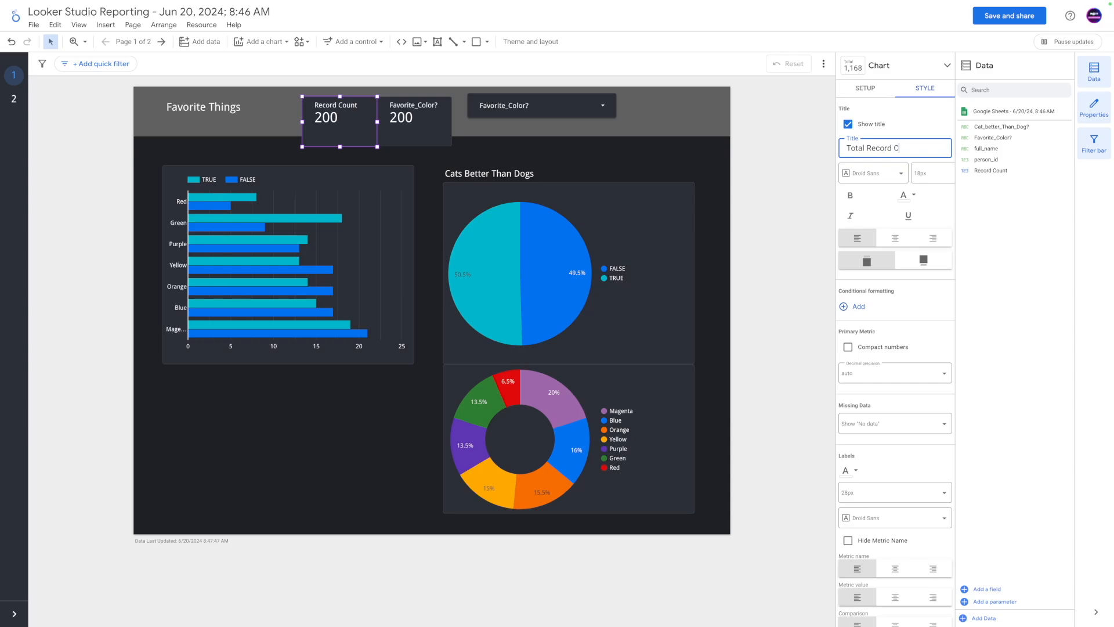
# Show a title on the duplicated Favorite_Color? scorecard reading "Total from Filter"
pyautogui.click(386, 119)
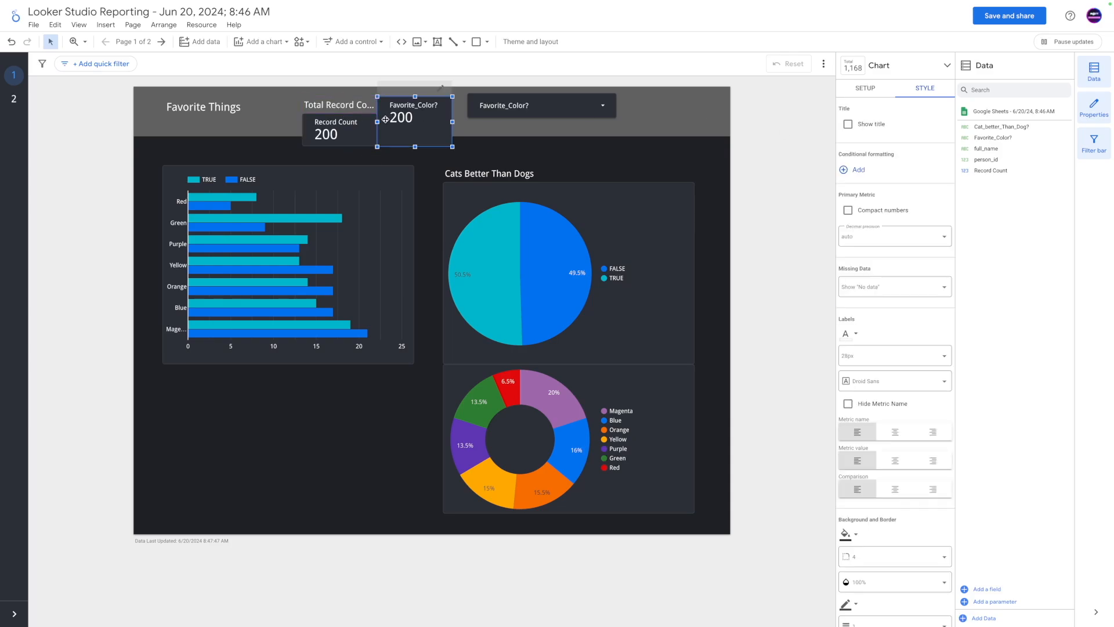
pyautogui.click(848, 124)
pyautogui.click(858, 144)
pyautogui.write('To')
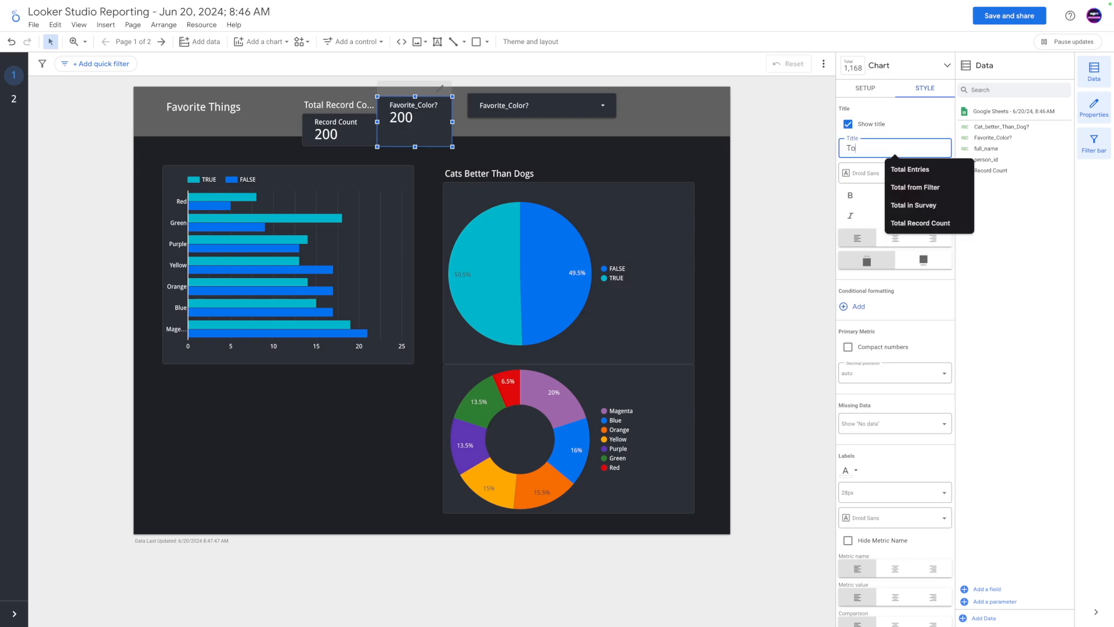
pyautogui.write('tal From Fi')
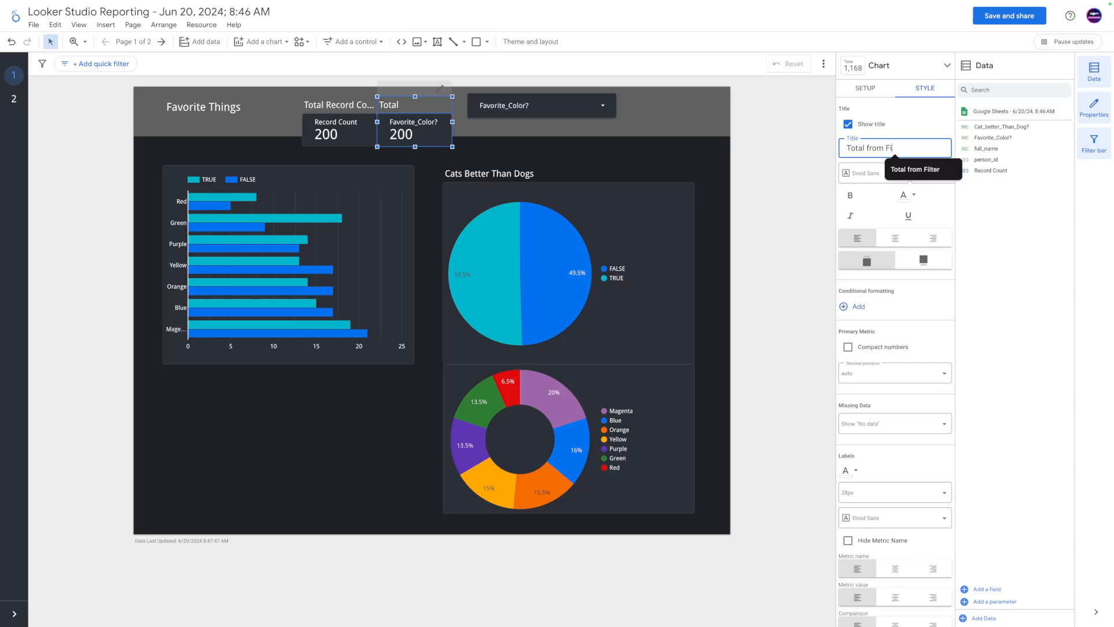
pyautogui.write('lter')
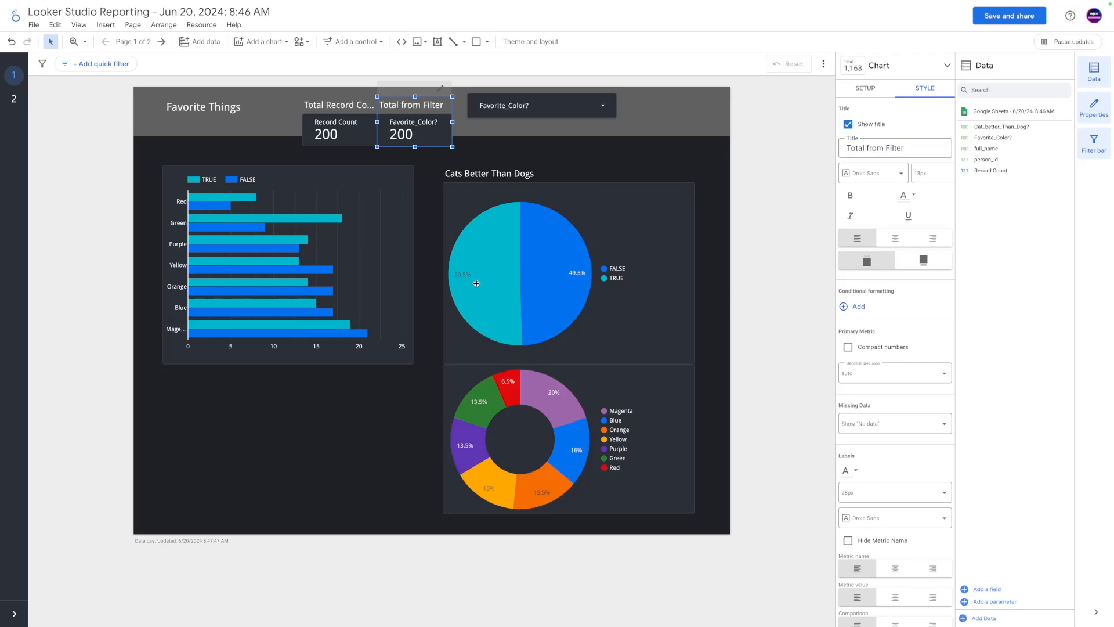
# Test cross-filtering on the scorecards with the FALSE slice of the Cats Better Than Dogs pie, and clear it
pyautogui.click(540, 270)
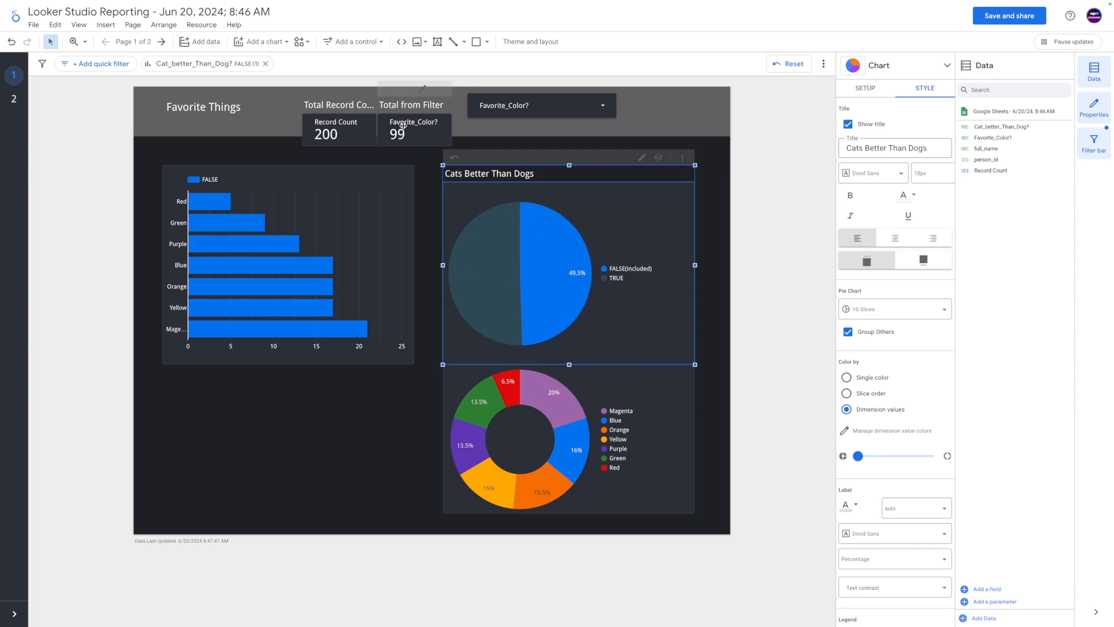
pyautogui.click(554, 255)
# Move both scorecards side by side beneath the Favorite Things title
pyautogui.moveTo(336, 122); pyautogui.dragTo(304, 145)
pyautogui.moveTo(293, 149); pyautogui.dragTo(243, 146)
pyautogui.moveTo(388, 128); pyautogui.dragTo(254, 153)
# Reposition the bar chart at the page's left edge, just below the two scorecards, without leaving any bar filter active
pyautogui.moveTo(202, 195); pyautogui.dragTo(175, 201)
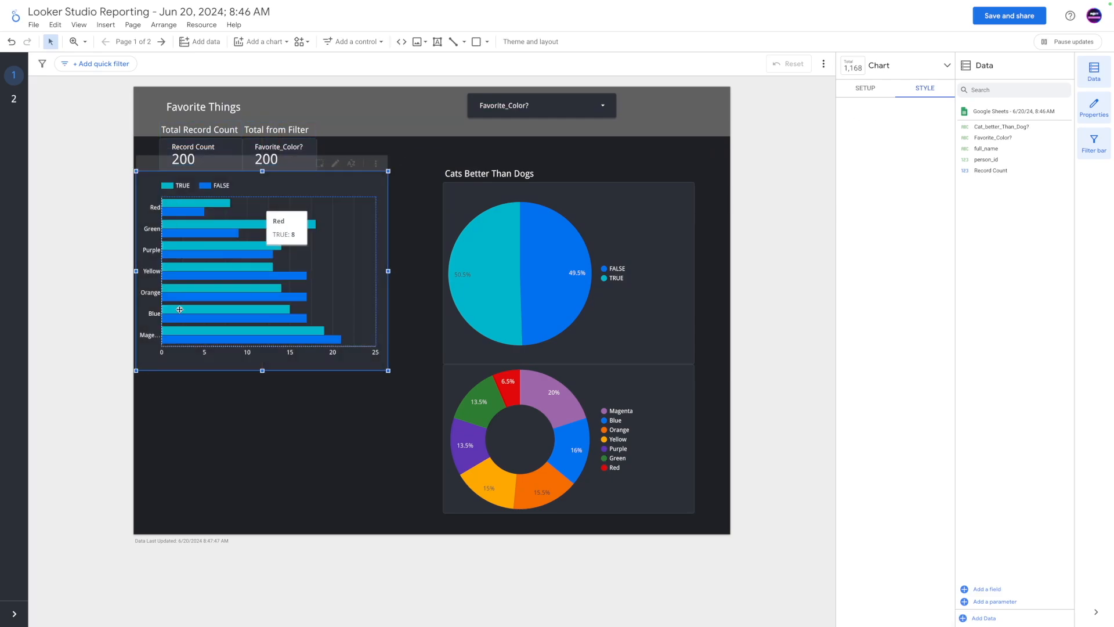
pyautogui.click(175, 200)
pyautogui.click(52, 174)
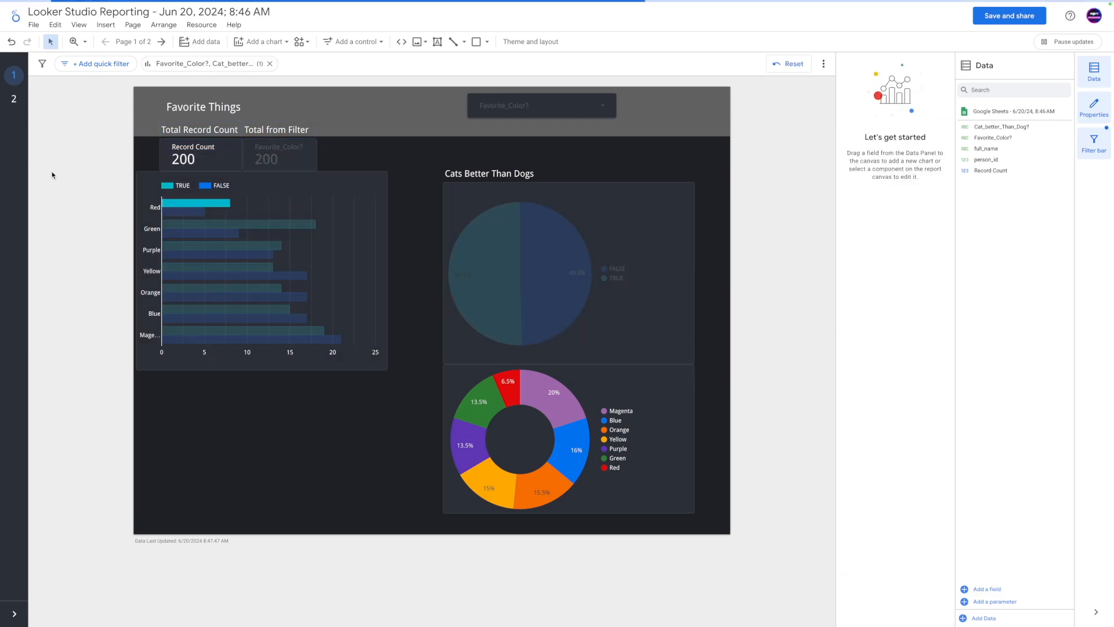
pyautogui.click(179, 203)
pyautogui.click(238, 228)
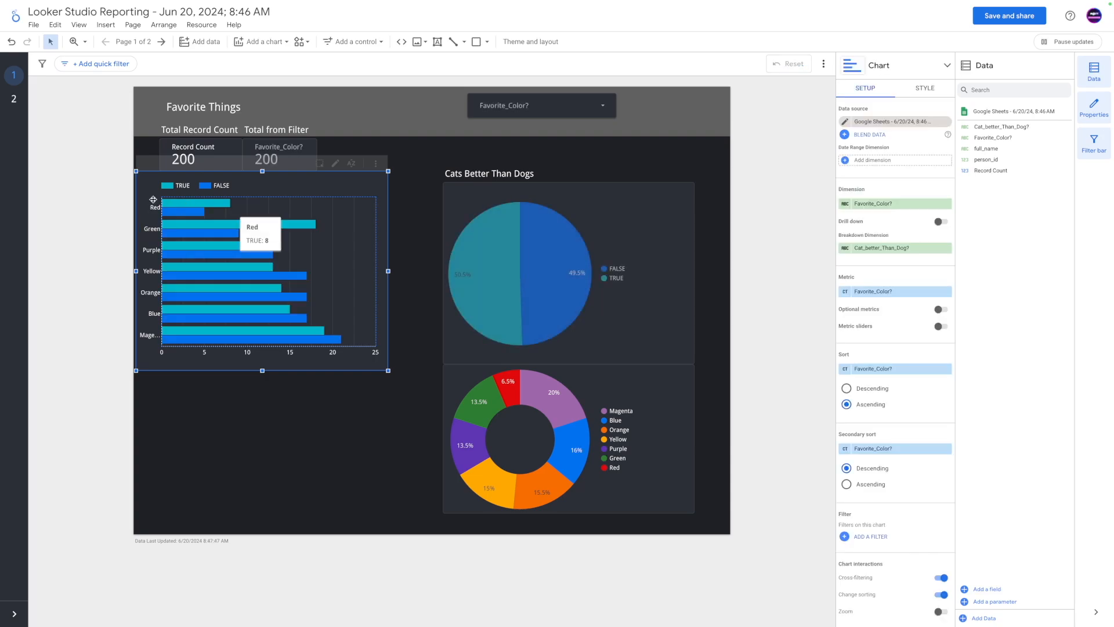
pyautogui.click(216, 436)
pyautogui.moveTo(283, 222); pyautogui.dragTo(282, 235)
# Test cross-filtering with the Green TRUE bar and clear the filter
pyautogui.click(250, 235)
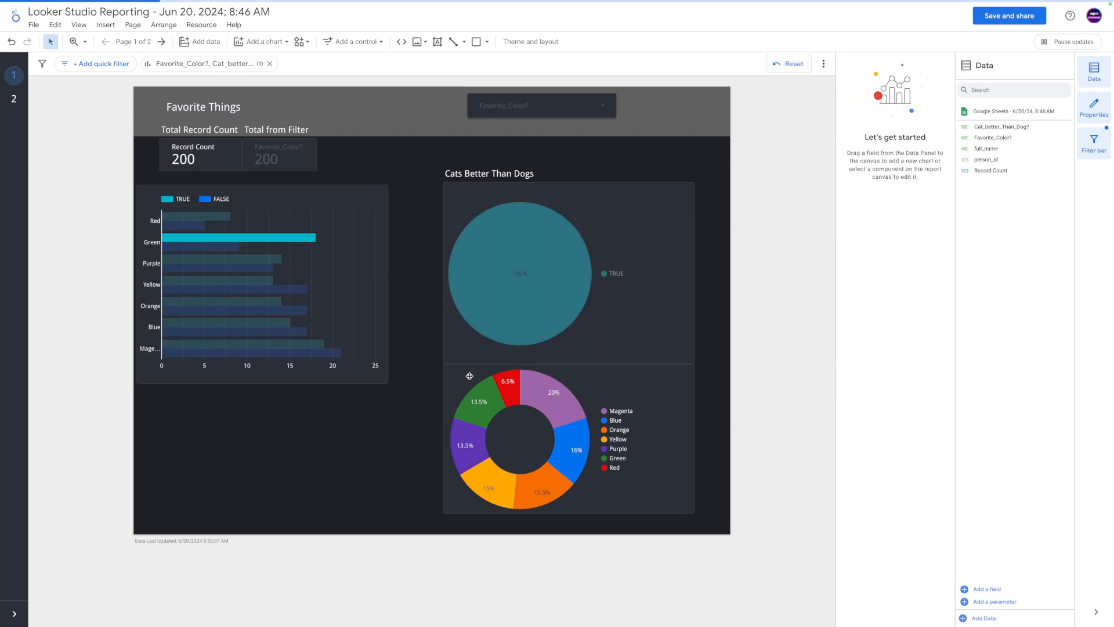
pyautogui.click(250, 235)
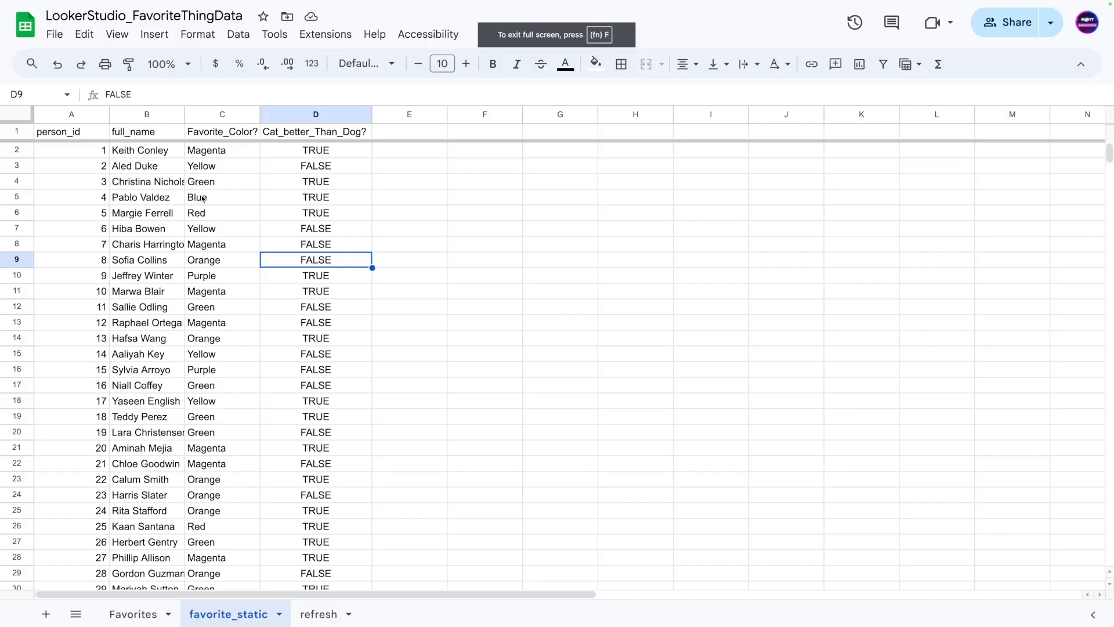
# Switch to the LookerStudio_FavoriteThingData spreadsheet and extend the favorite_static person_id series to 230
pyautogui.scroll(-20, 202, 199)
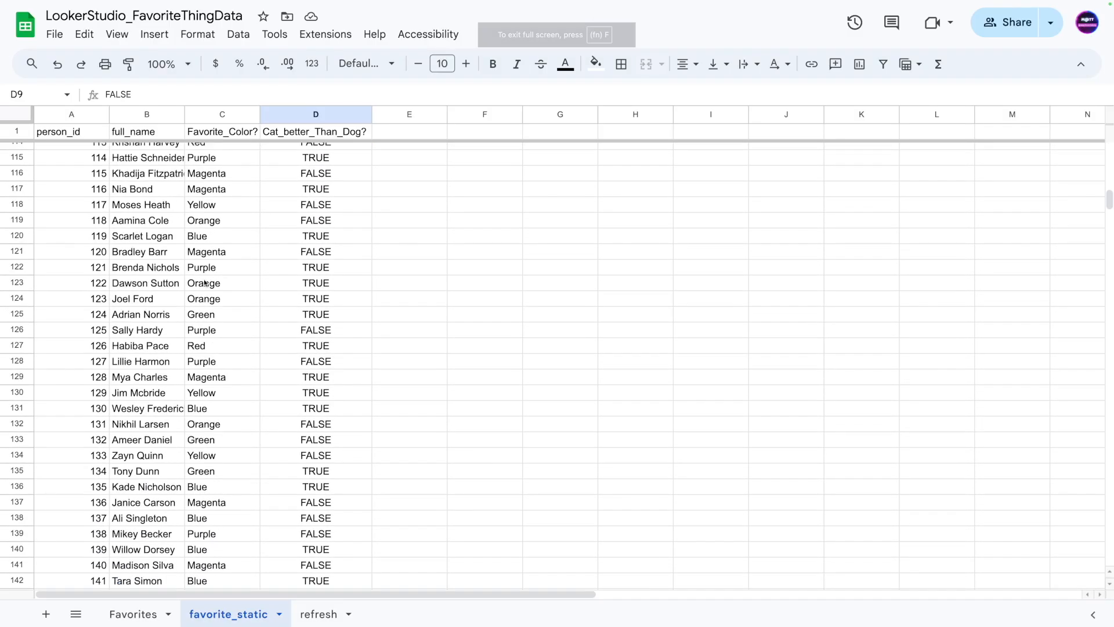
pyautogui.scroll(7, 133, 313)
pyautogui.moveTo(78, 336); pyautogui.dragTo(90, 557)
pyautogui.scroll(-4, 112, 457)
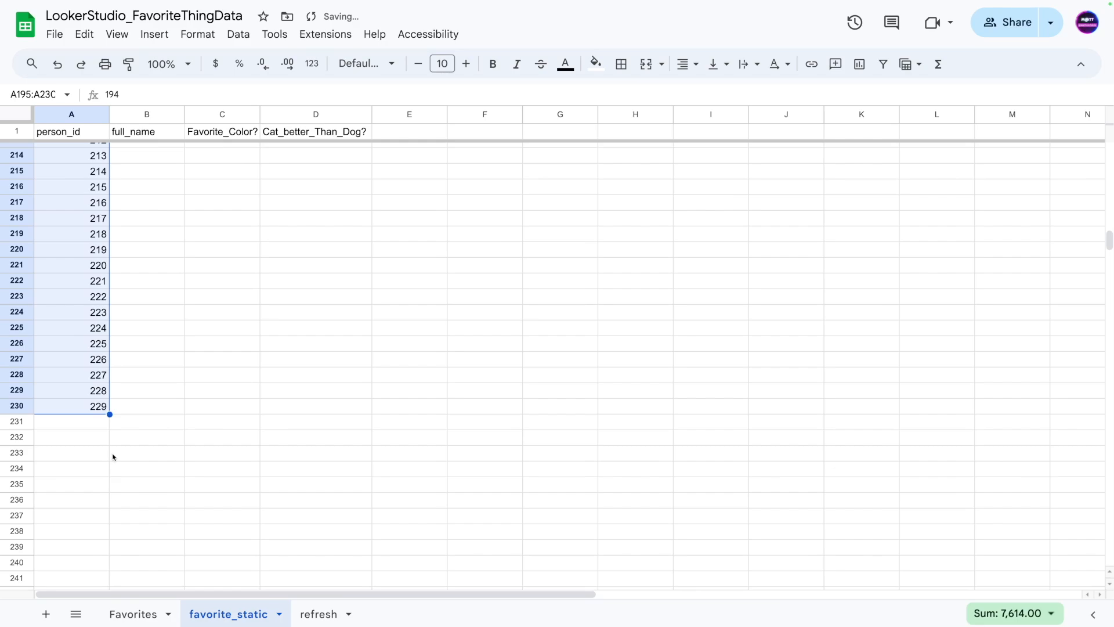
pyautogui.click(119, 422)
# Fill Favorite_Color? and Cat_better_Than_Dog? in C202:D231 with copied values alternating Orange/FALSE and Purple/TRUE
pyautogui.scroll(10, 214, 462)
pyautogui.scroll(-3, 231, 429)
pyautogui.moveTo(227, 413); pyautogui.dragTo(282, 539)
pyautogui.hotkey('ctrl', 'c')
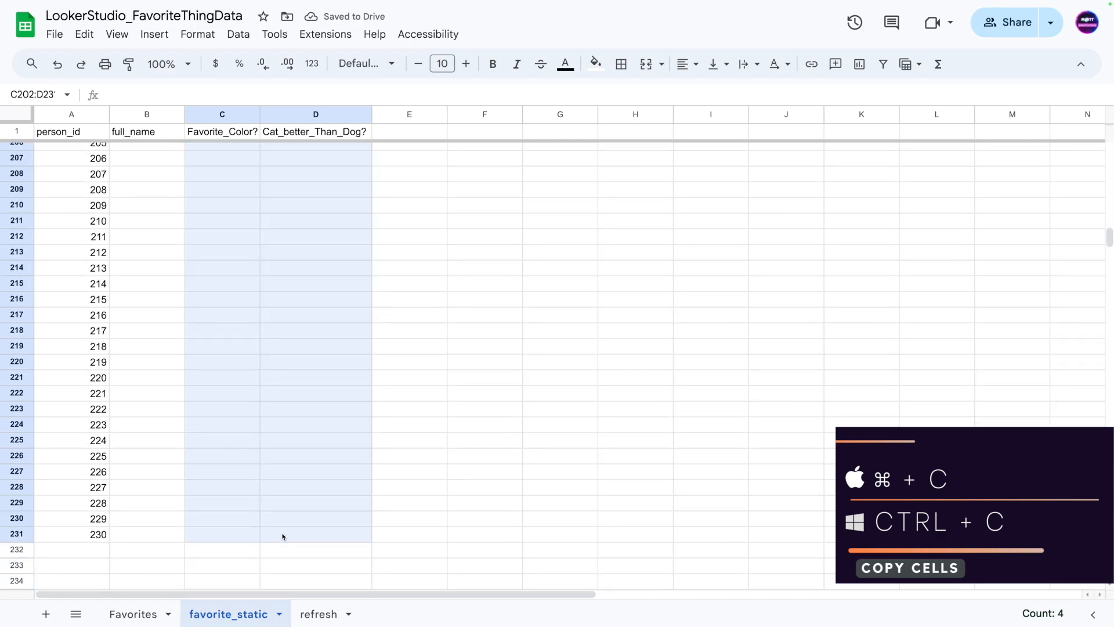
pyautogui.hotkey('ctrl', 'v')
pyautogui.click(147, 471)
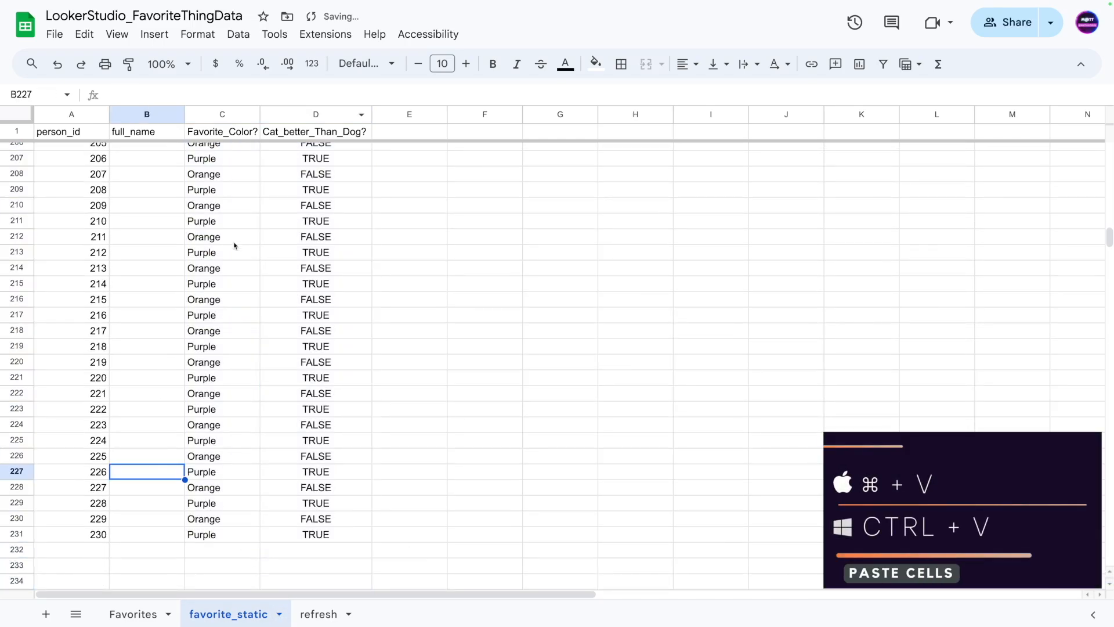
pyautogui.click(82, 534)
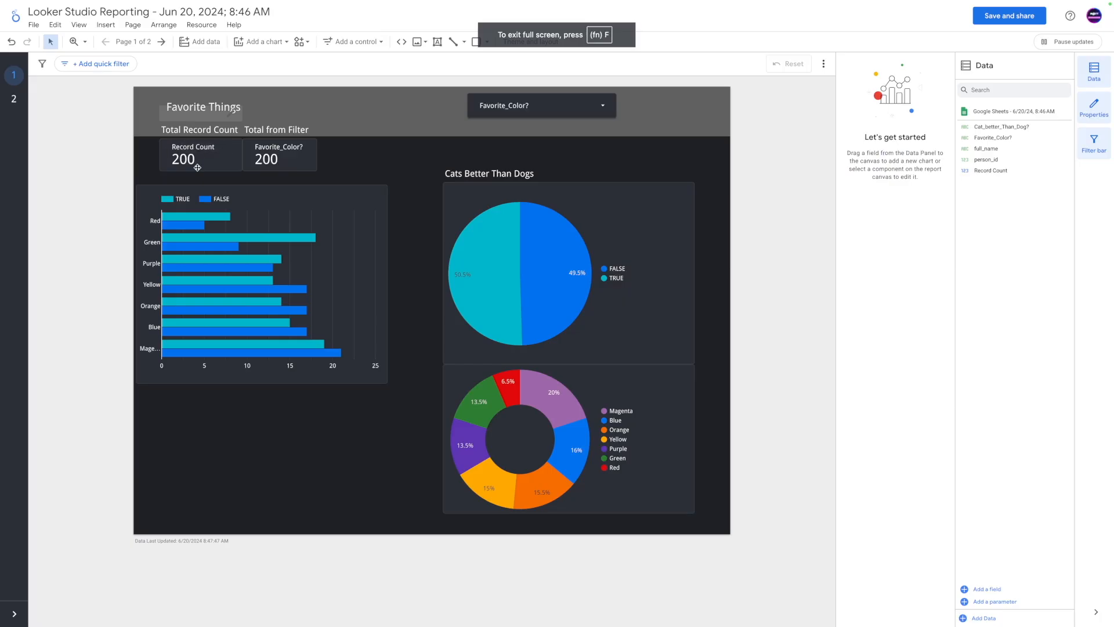
# Switch back to the Looker Studio report and refresh its data
pyautogui.click(78, 24)
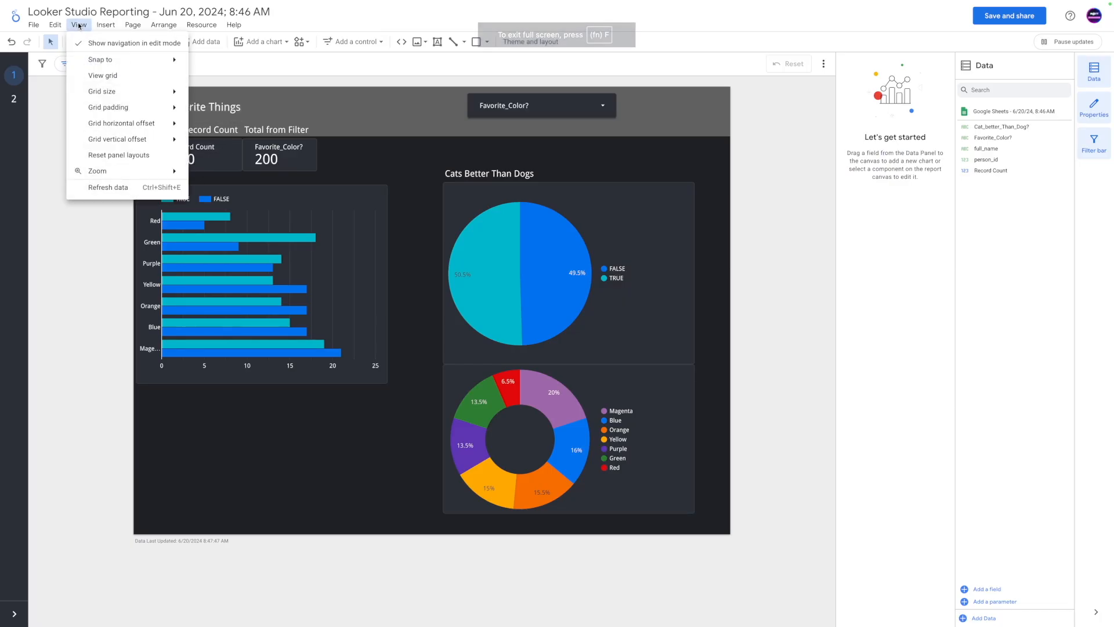
pyautogui.click(125, 188)
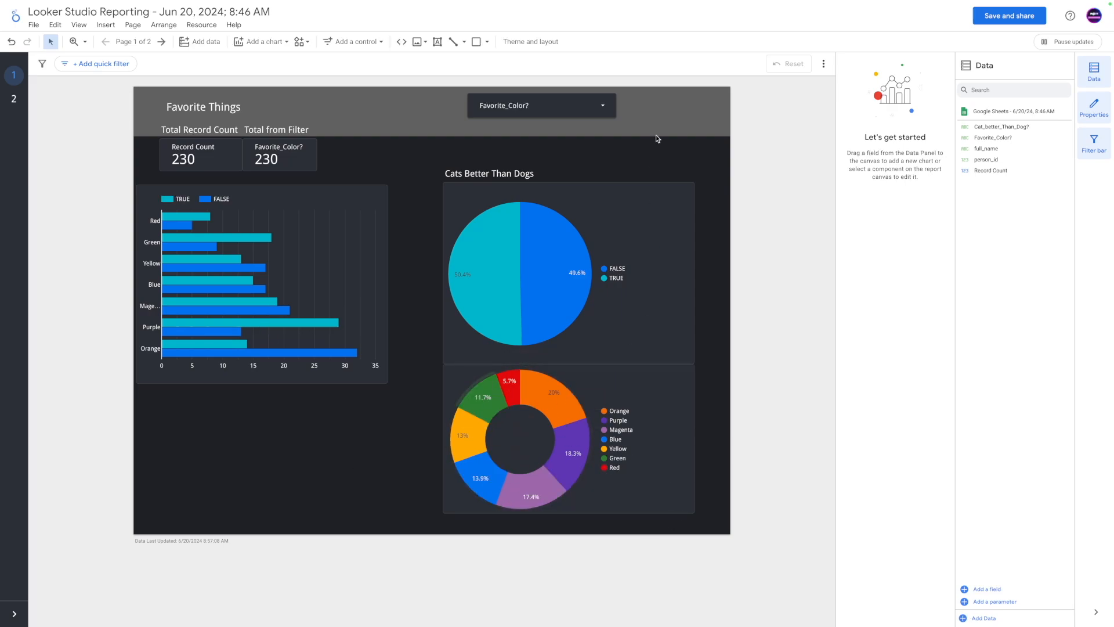
# On page 2, add the favorite_dates worksheet of the FavoriteThingDates Google Sheets file as a data source and show its fields
pyautogui.click(14, 99)
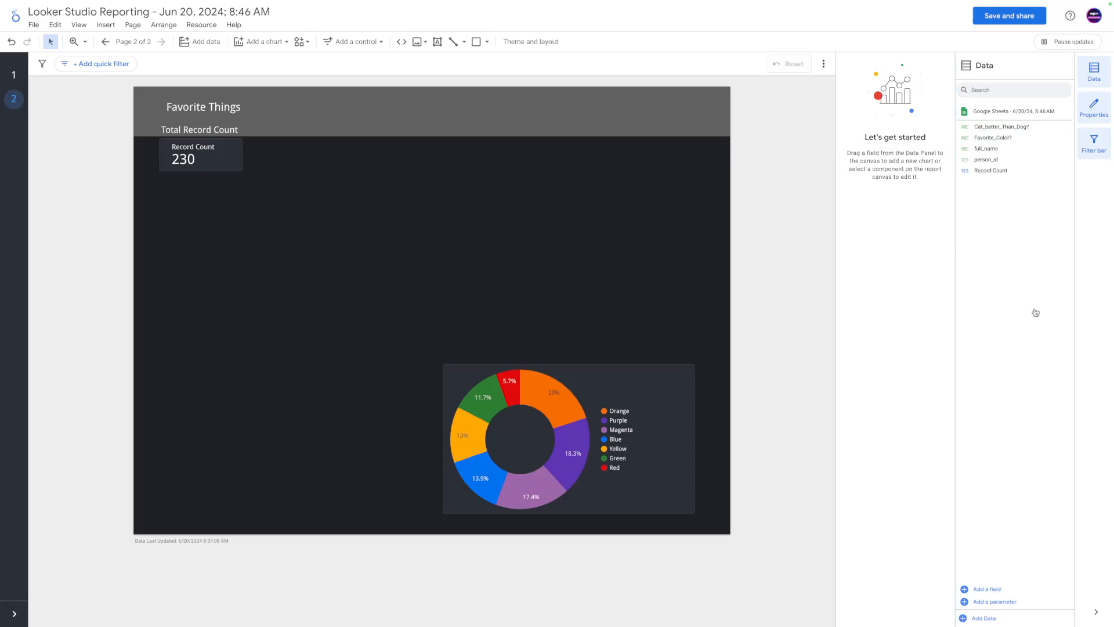
pyautogui.click(964, 619)
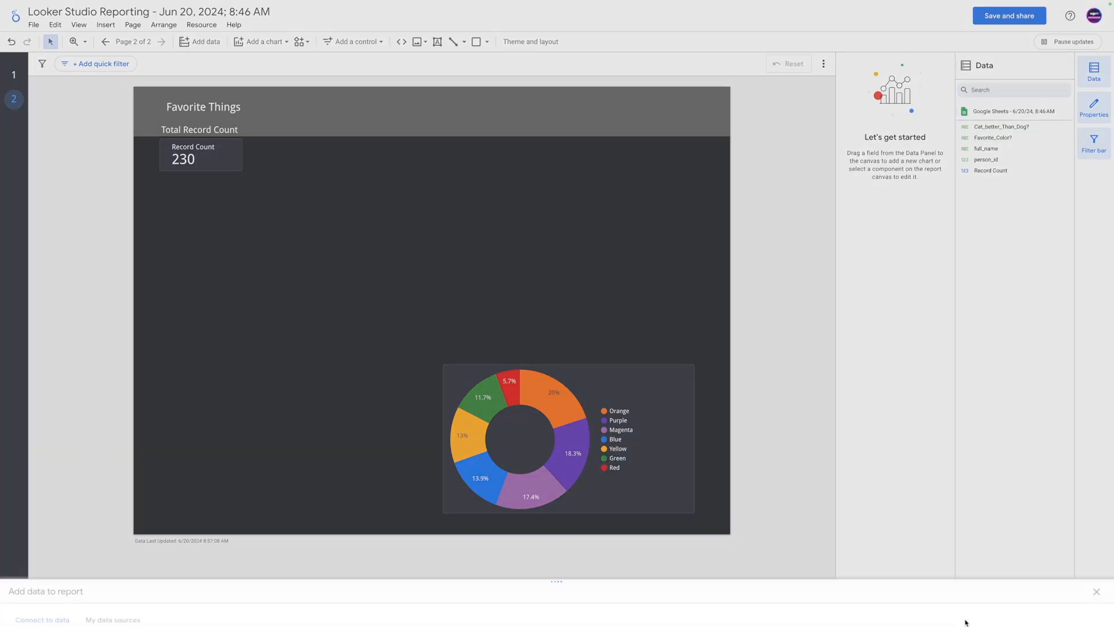
pyautogui.scroll(-2, 425, 324)
pyautogui.scroll(2, 425, 326)
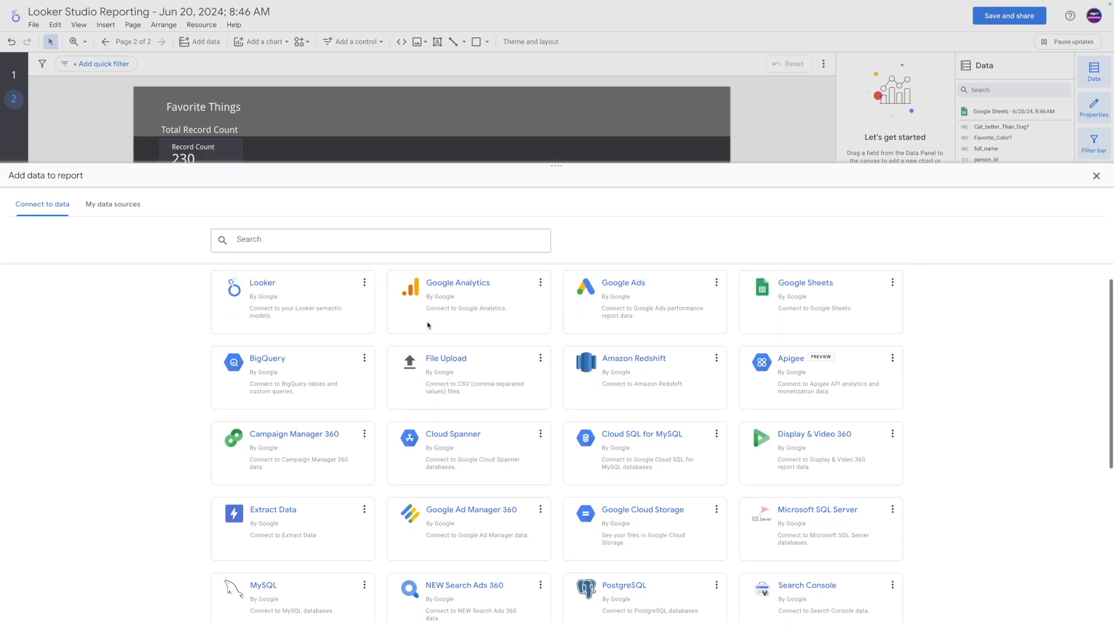
pyautogui.click(805, 323)
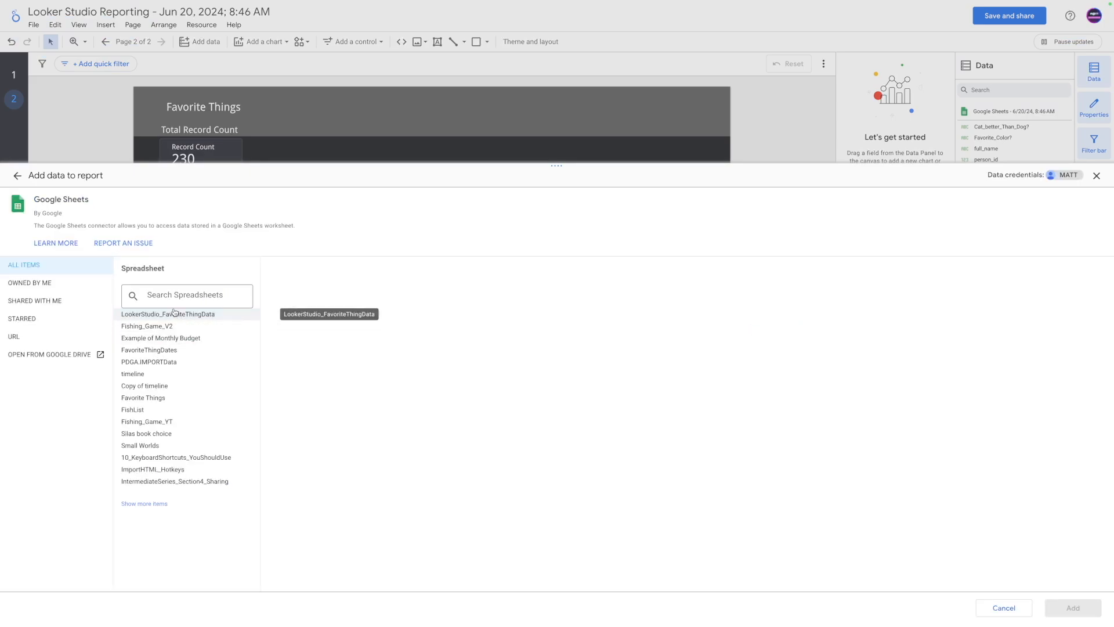
pyautogui.click(203, 353)
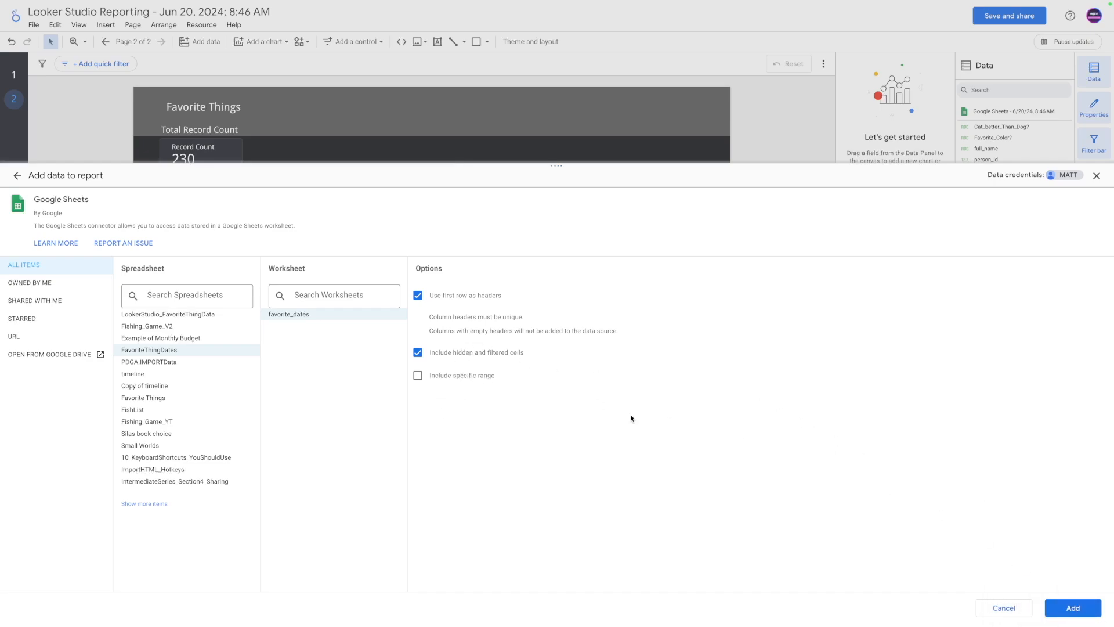
pyautogui.click(1072, 607)
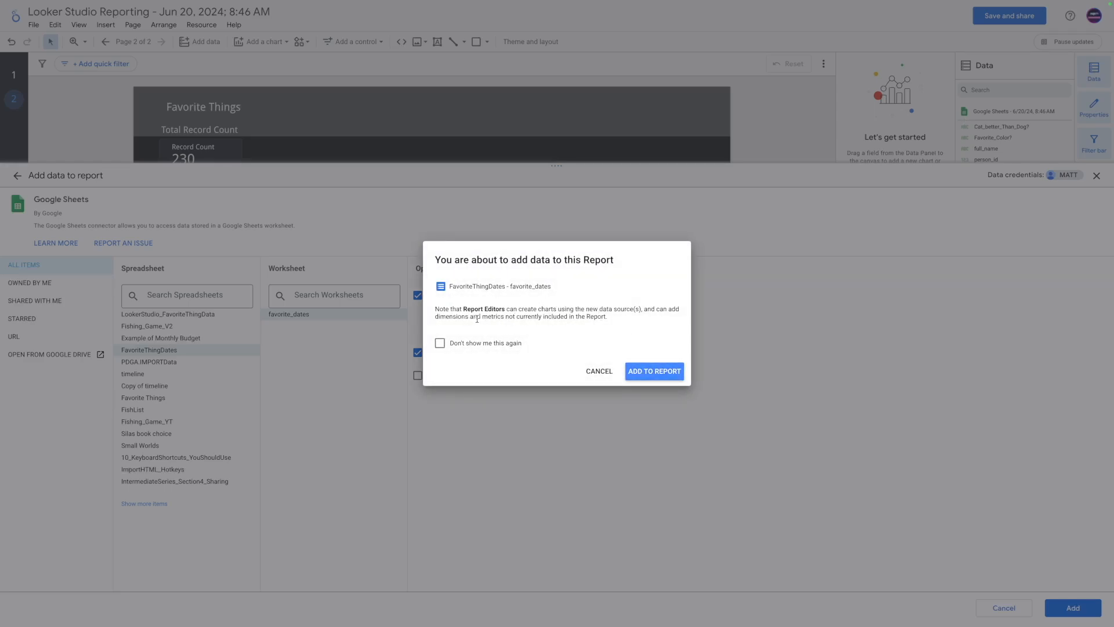
pyautogui.click(654, 379)
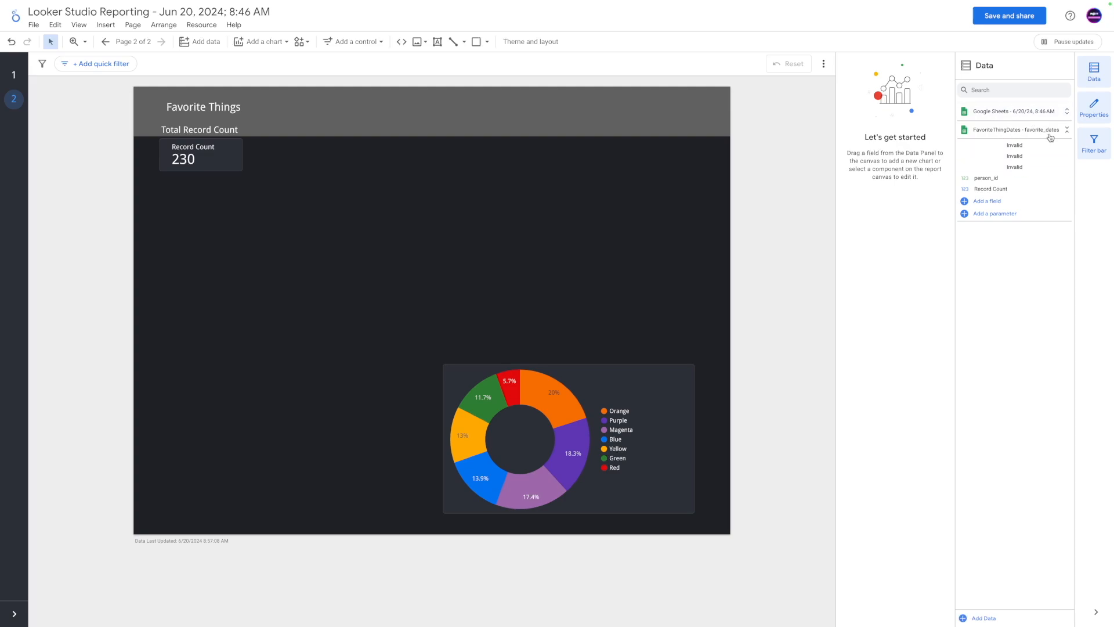
pyautogui.click(1066, 130)
pyautogui.click(1067, 130)
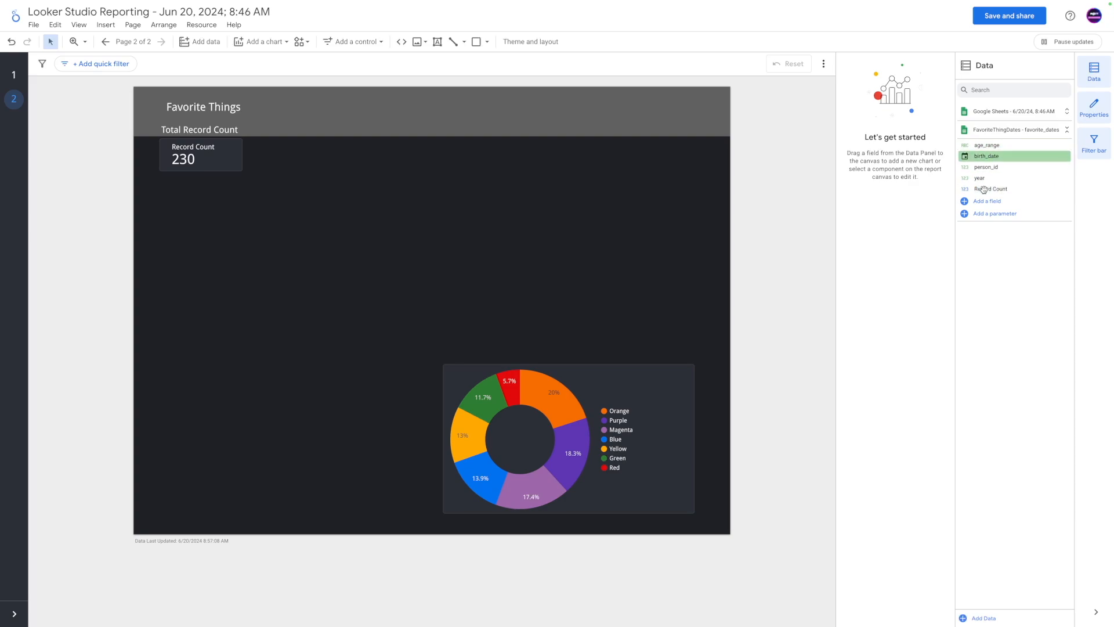
# Examine the fields of both report data sources and the data source behind the Favorite_Color? donut chart
pyautogui.click(987, 111)
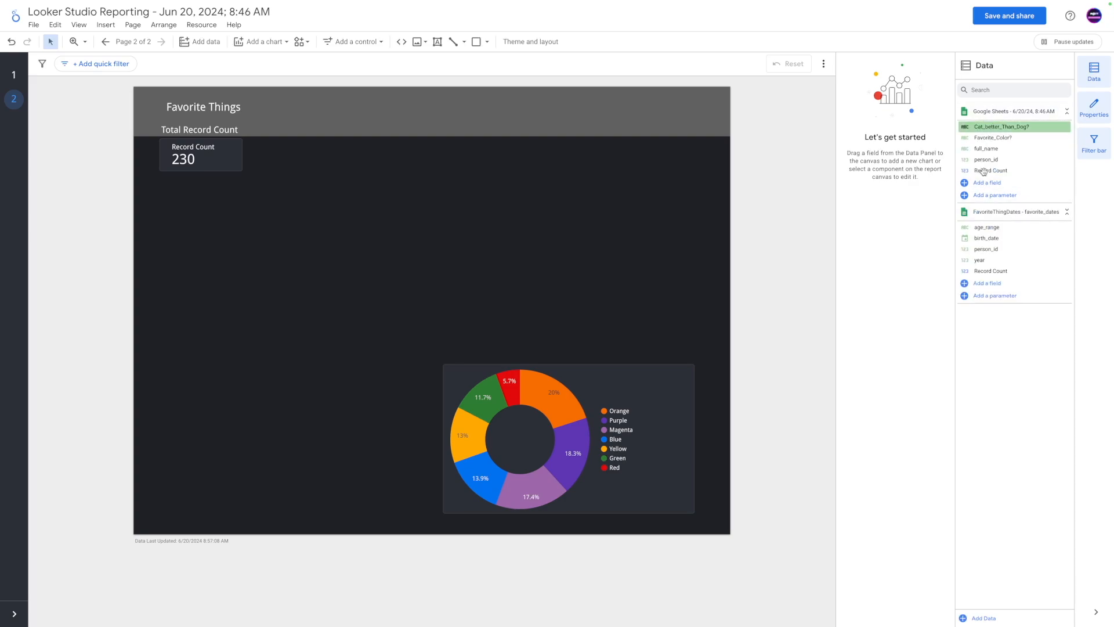
pyautogui.click(608, 377)
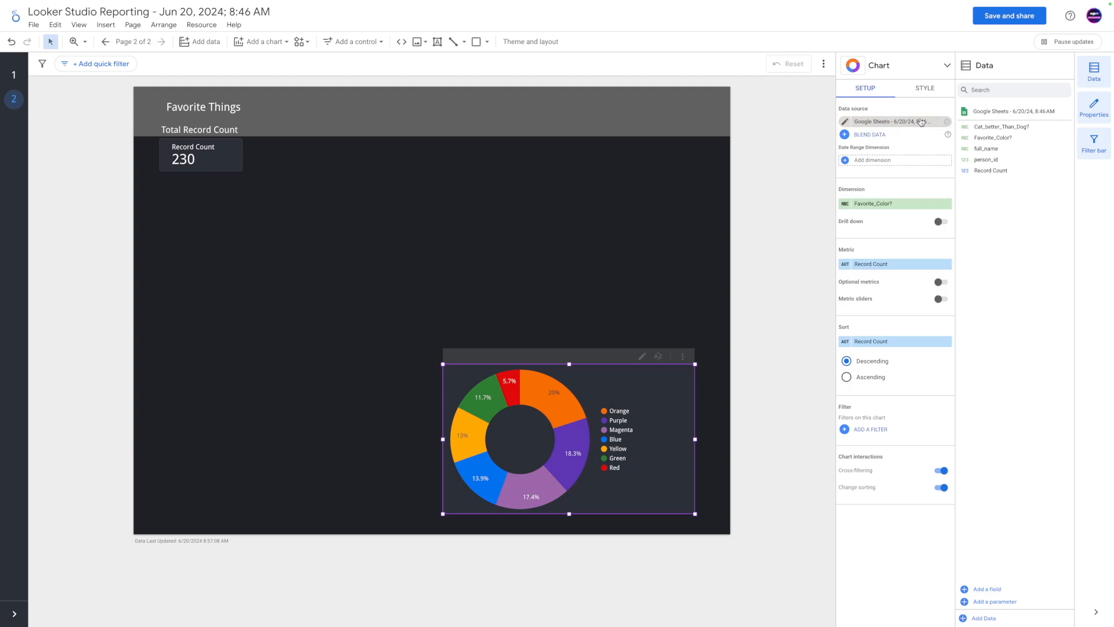
pyautogui.click(482, 293)
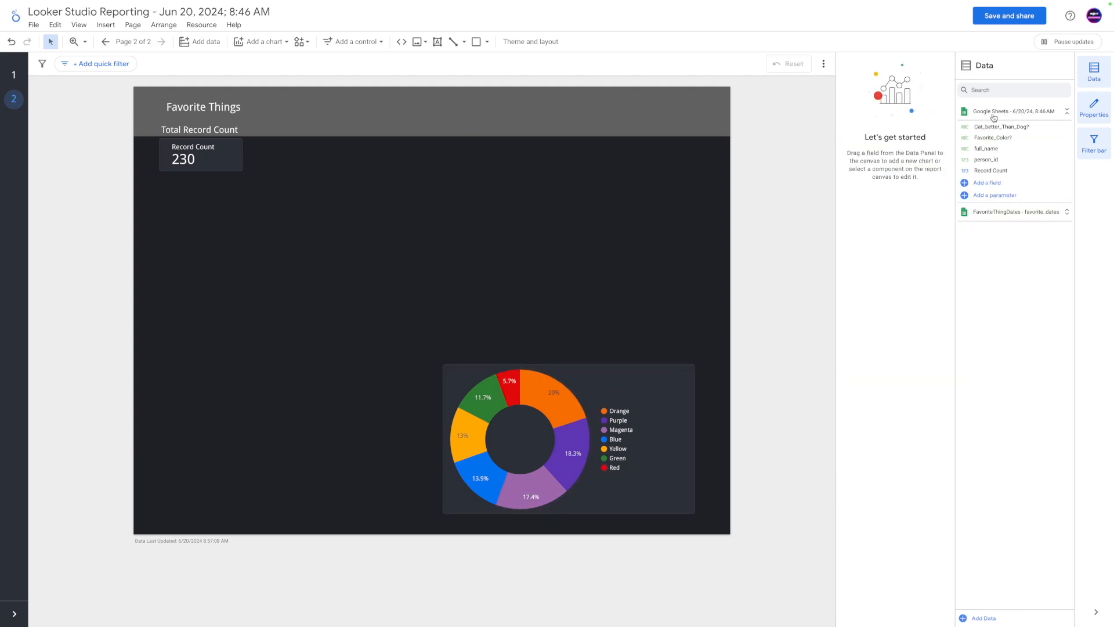
pyautogui.click(1036, 211)
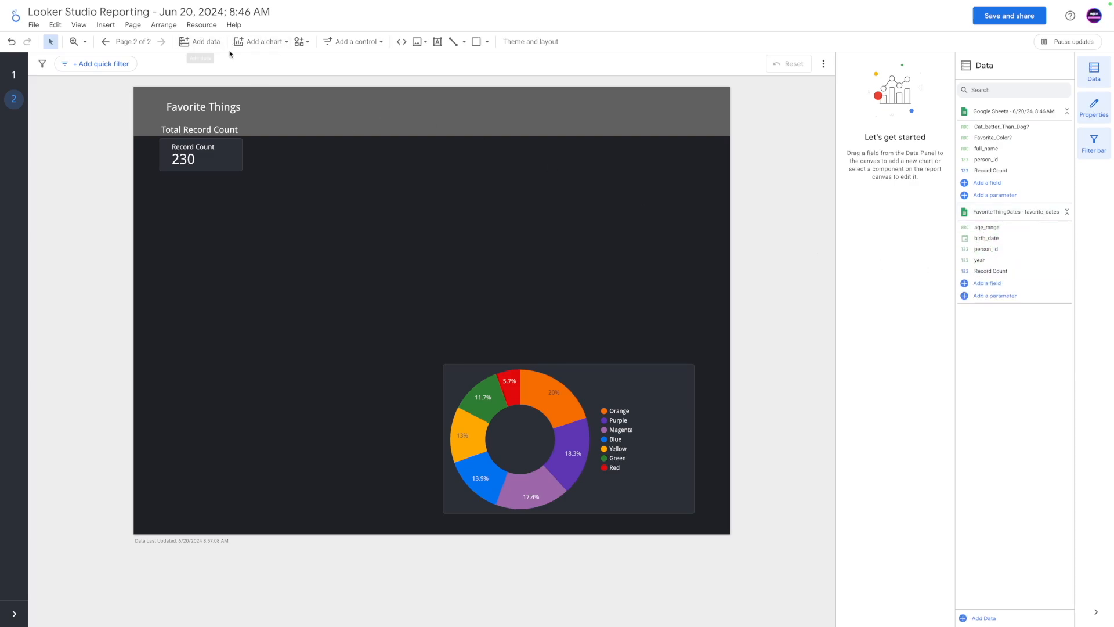
# Add a horizontal bar chart below the Record Count scorecard, using FavoriteThingDates - favorite_dates as its data source
pyautogui.click(260, 42)
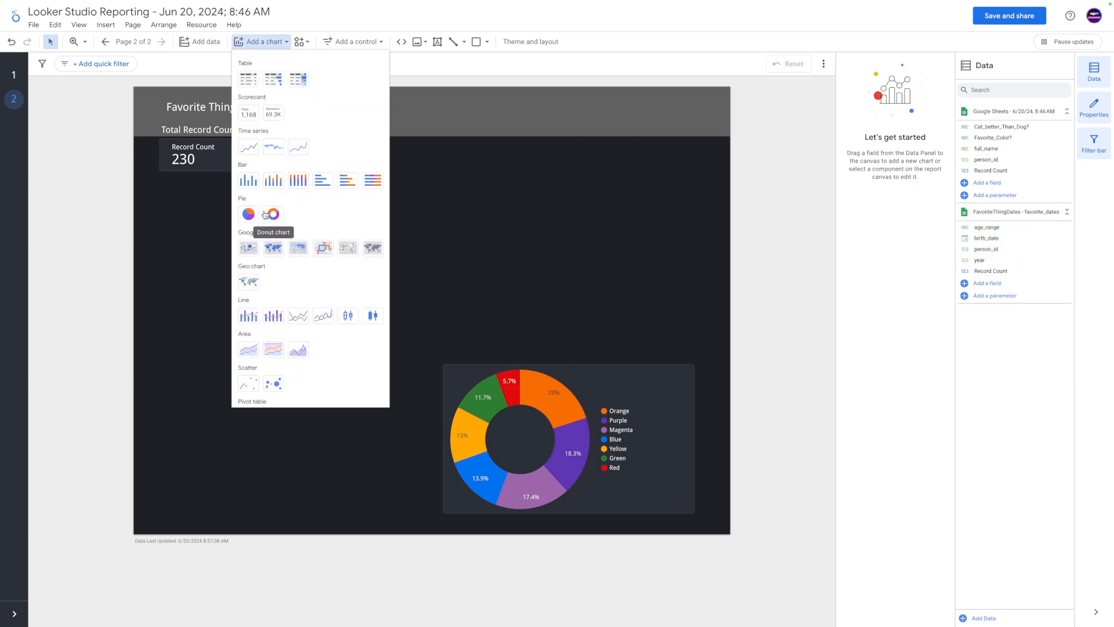
pyautogui.click(318, 181)
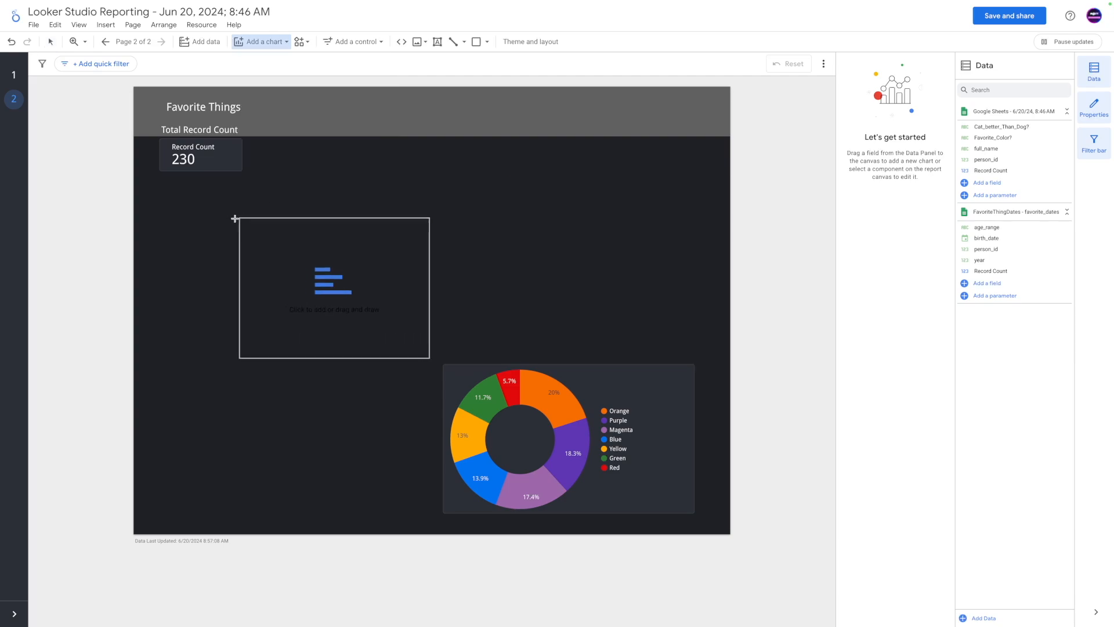
pyautogui.click(191, 202)
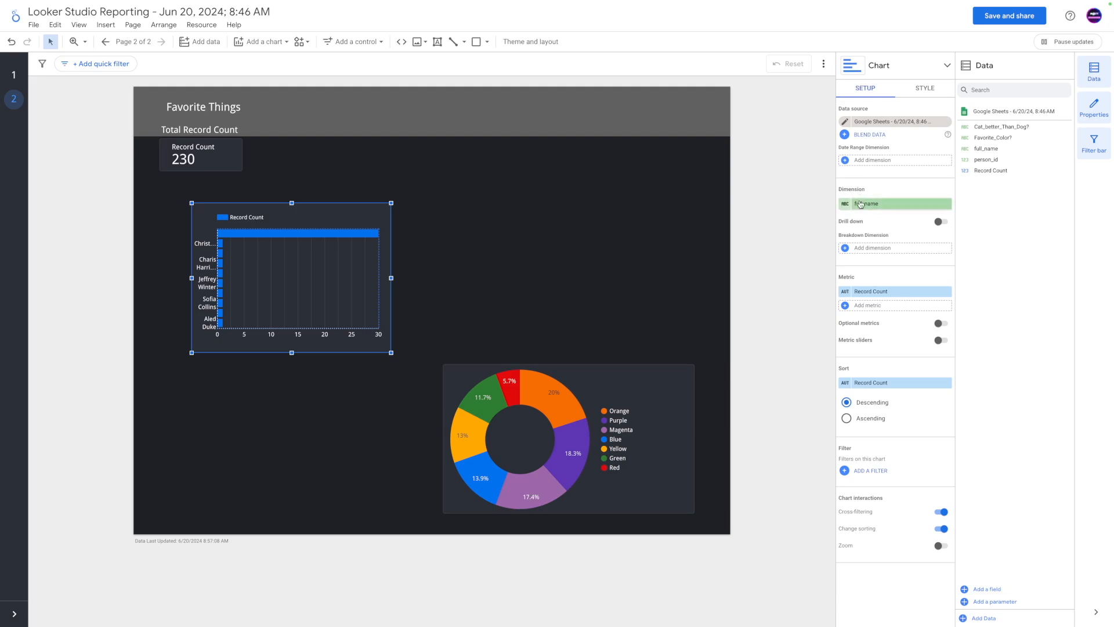
pyautogui.click(897, 123)
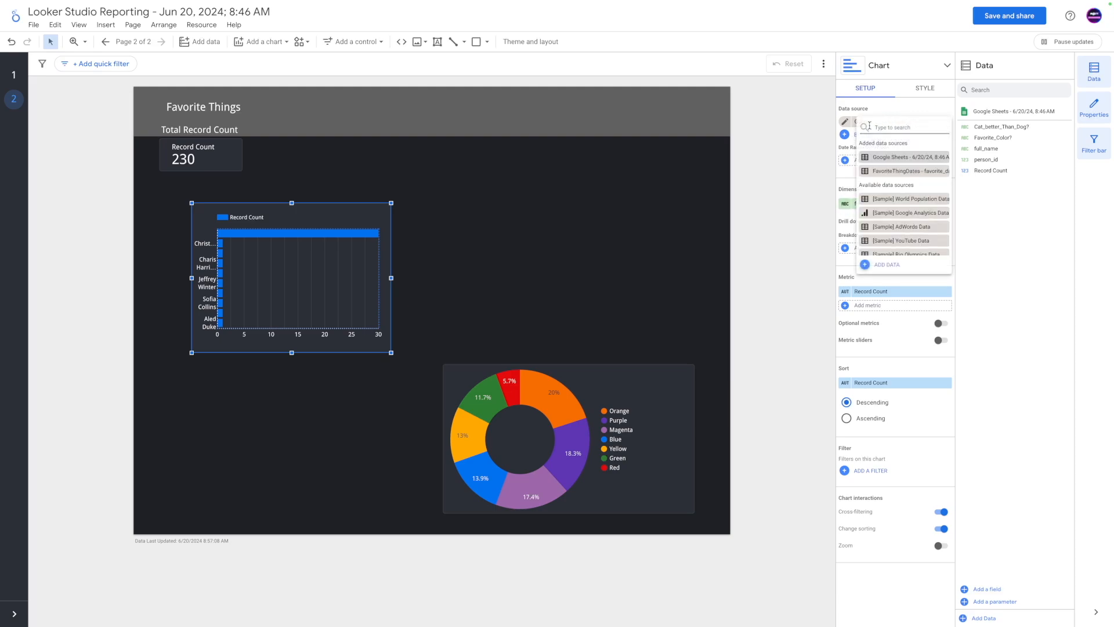
pyautogui.click(889, 171)
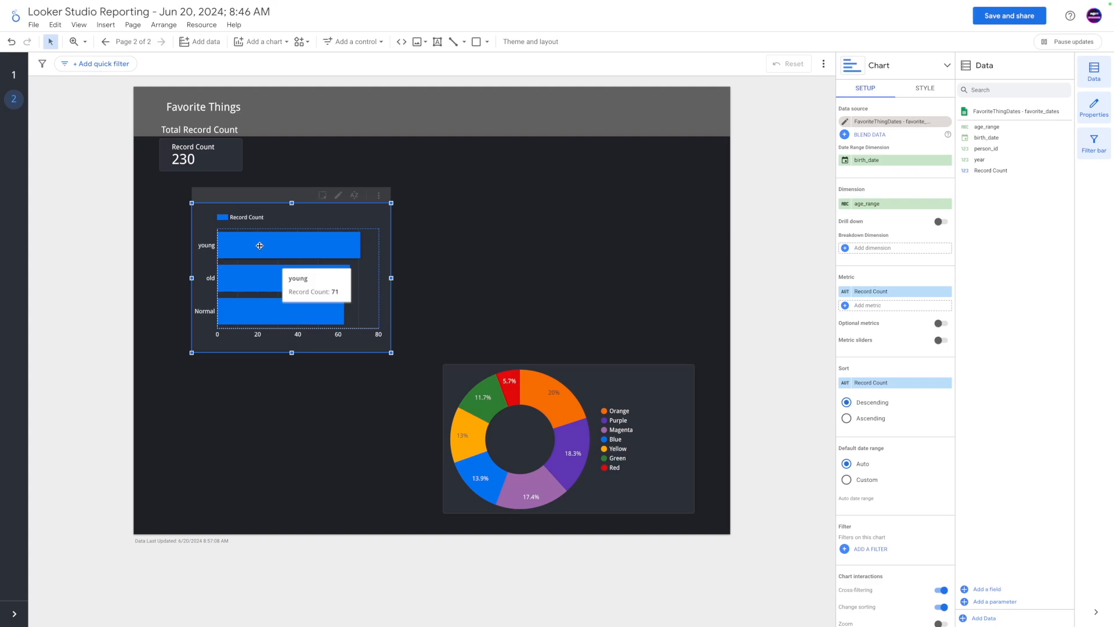
pyautogui.moveTo(261, 282)
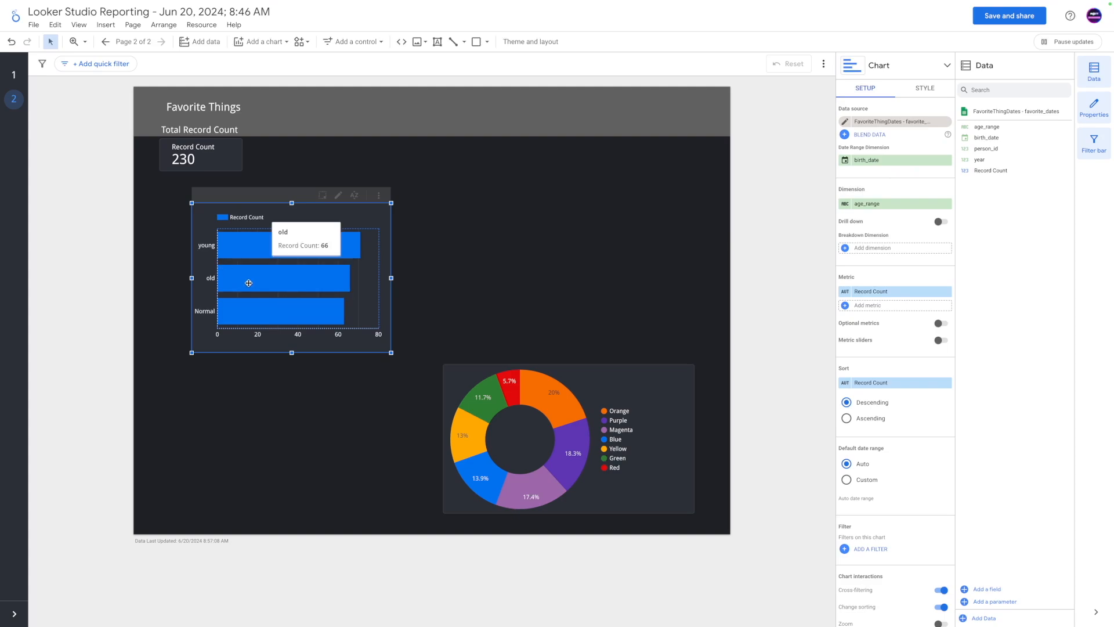
pyautogui.moveTo(262, 245)
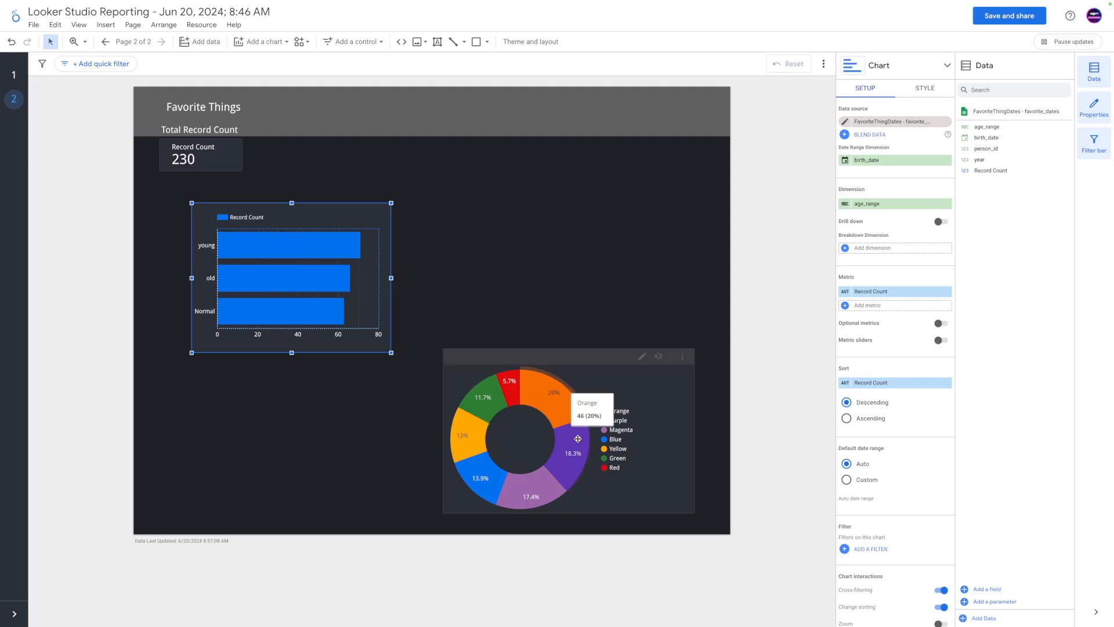
pyautogui.moveTo(298, 227)
pyautogui.moveTo(298, 227); pyautogui.dragTo(273, 222)
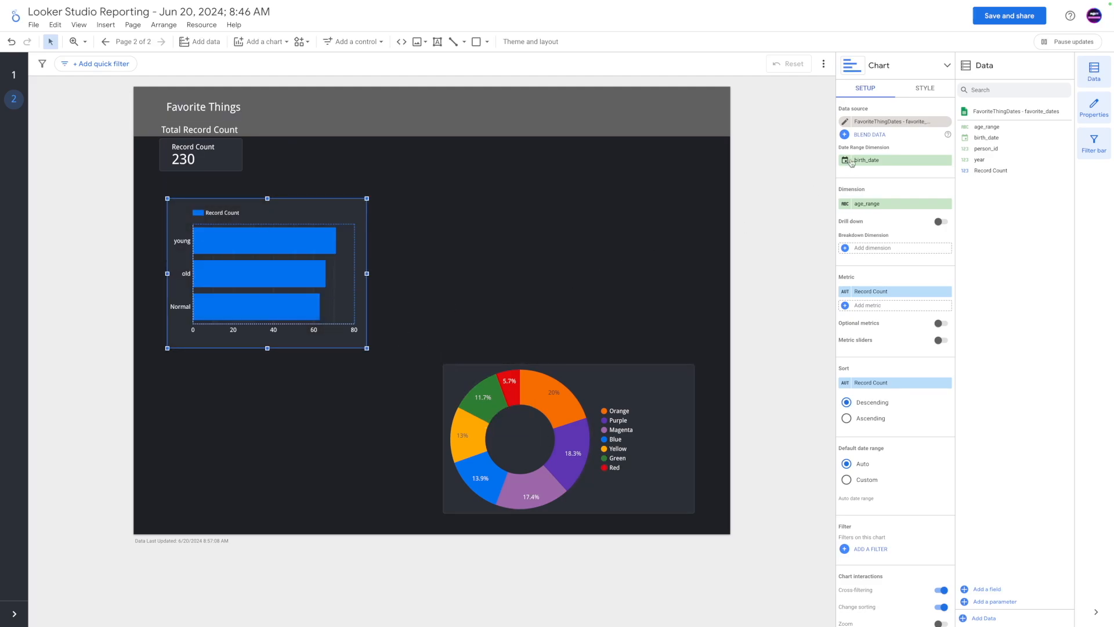
# Start a data blend from the bar chart and join the Google Sheets - 6/20/24, 8:46 AM source as Table 2
pyautogui.click(868, 136)
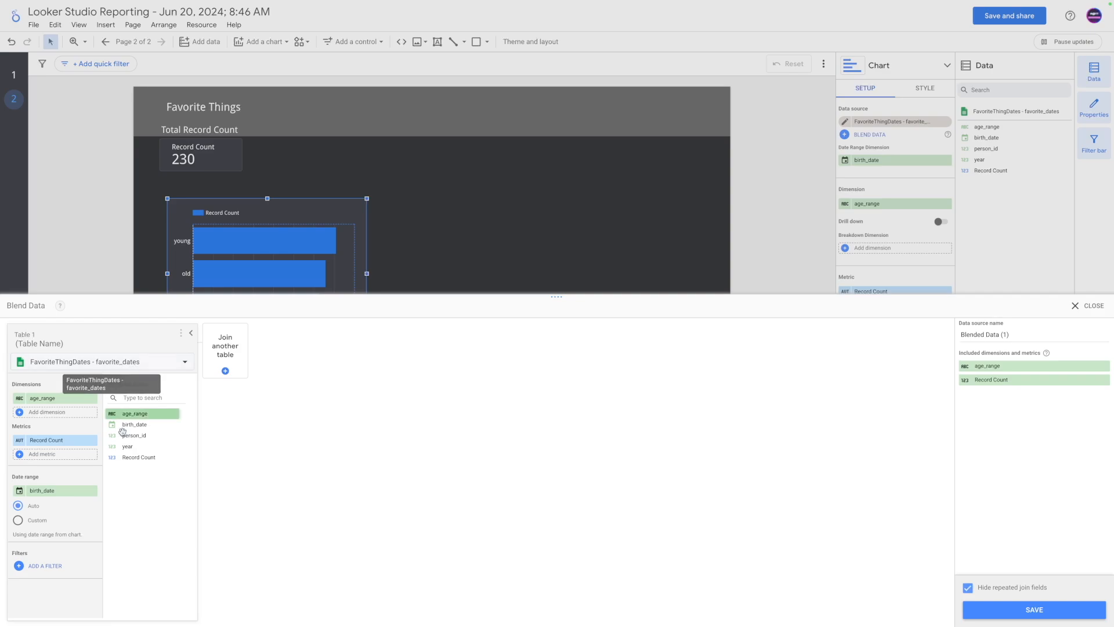
pyautogui.click(221, 356)
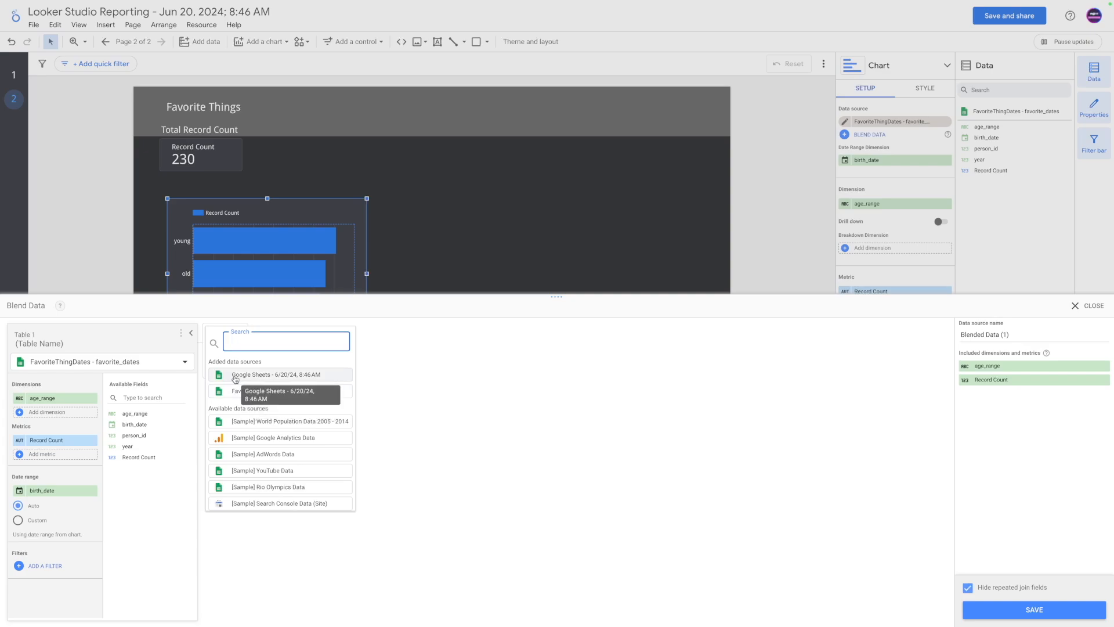
pyautogui.click(238, 374)
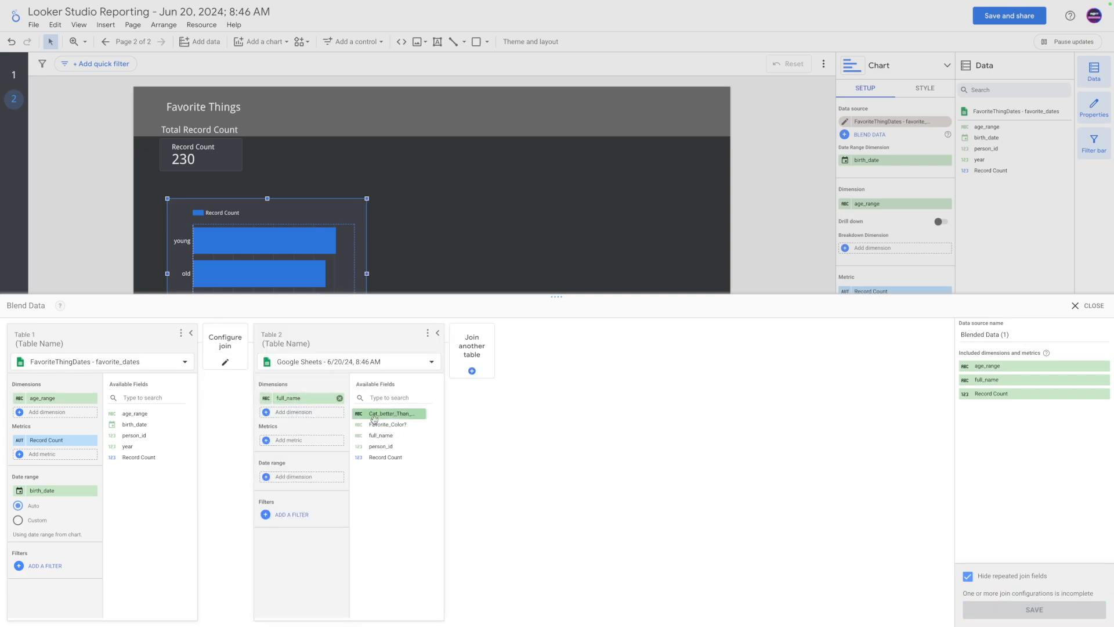
# Compare the left outer, right outer, inner, full outer and cross join operators for the two blended tables
pyautogui.click(224, 351)
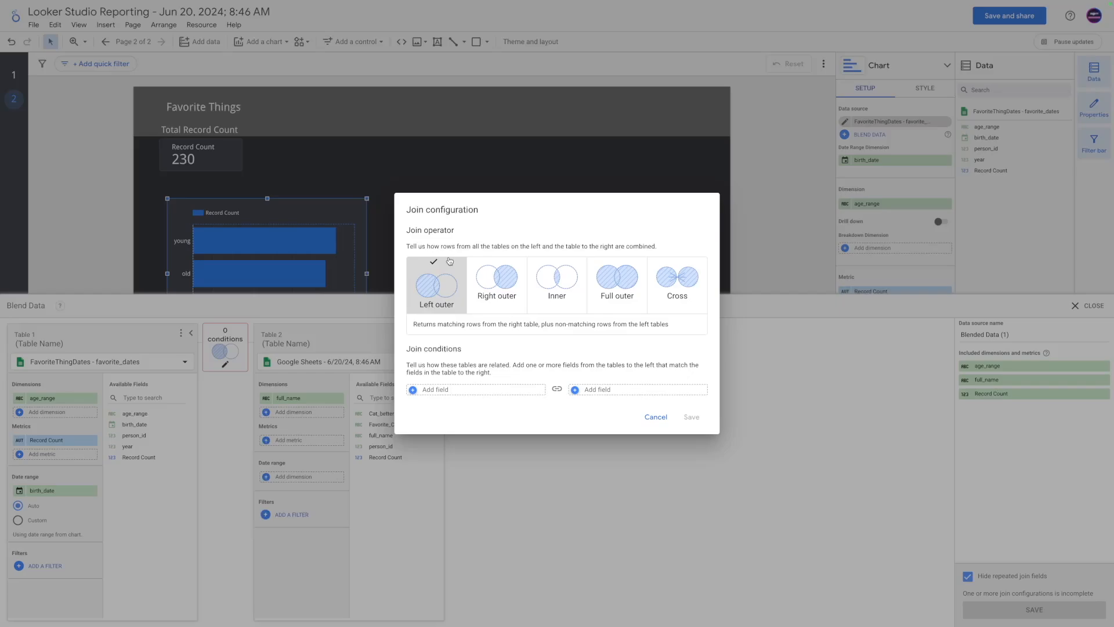
pyautogui.click(496, 281)
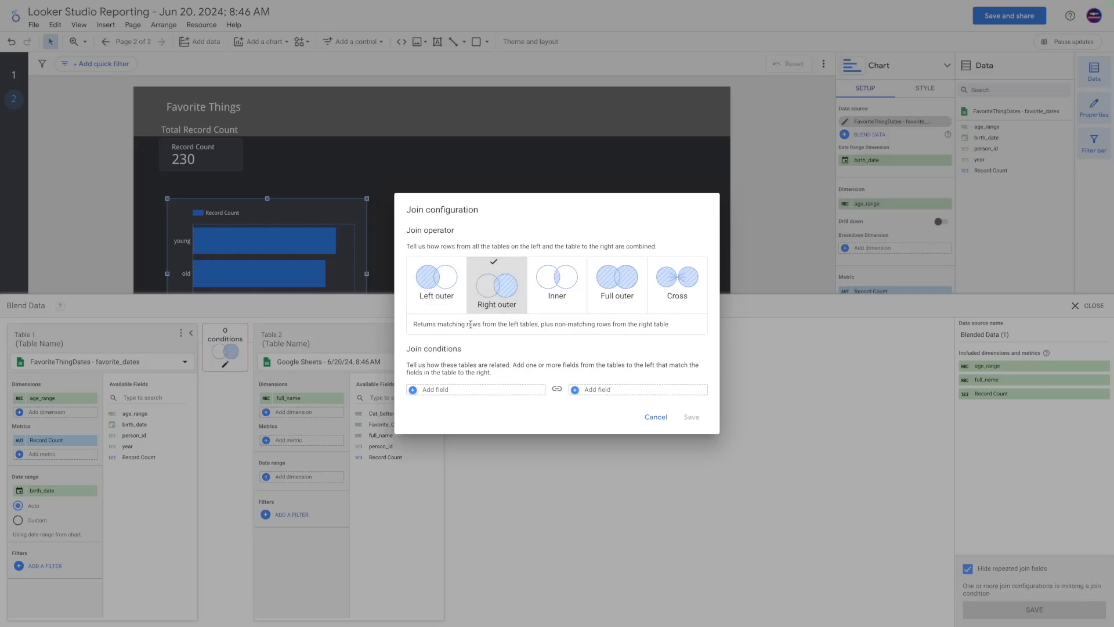
pyautogui.click(447, 305)
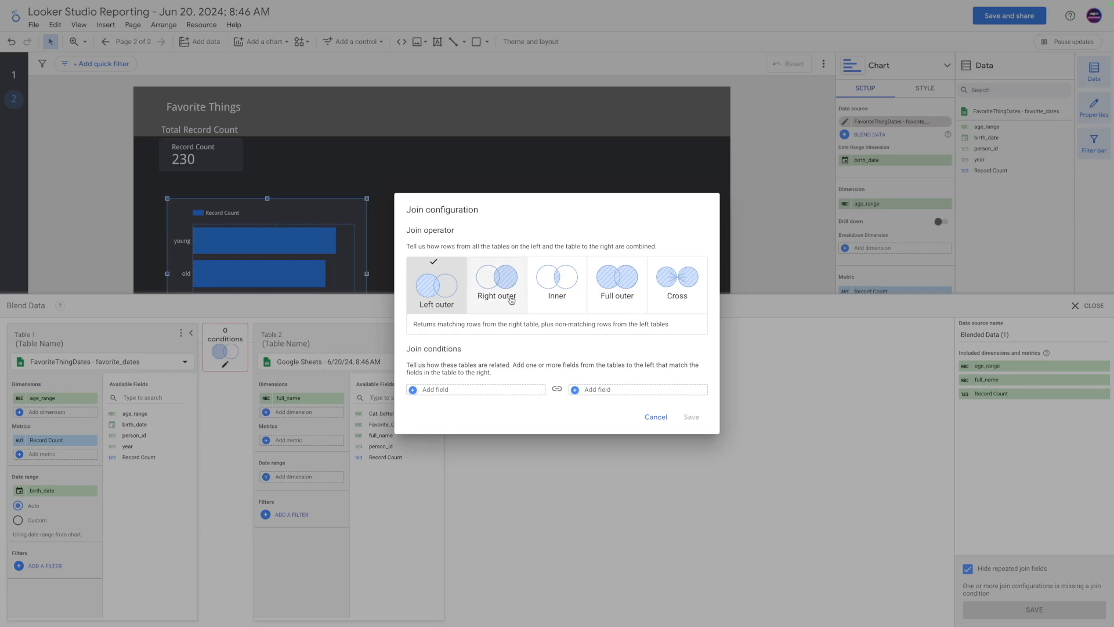
pyautogui.click(496, 281)
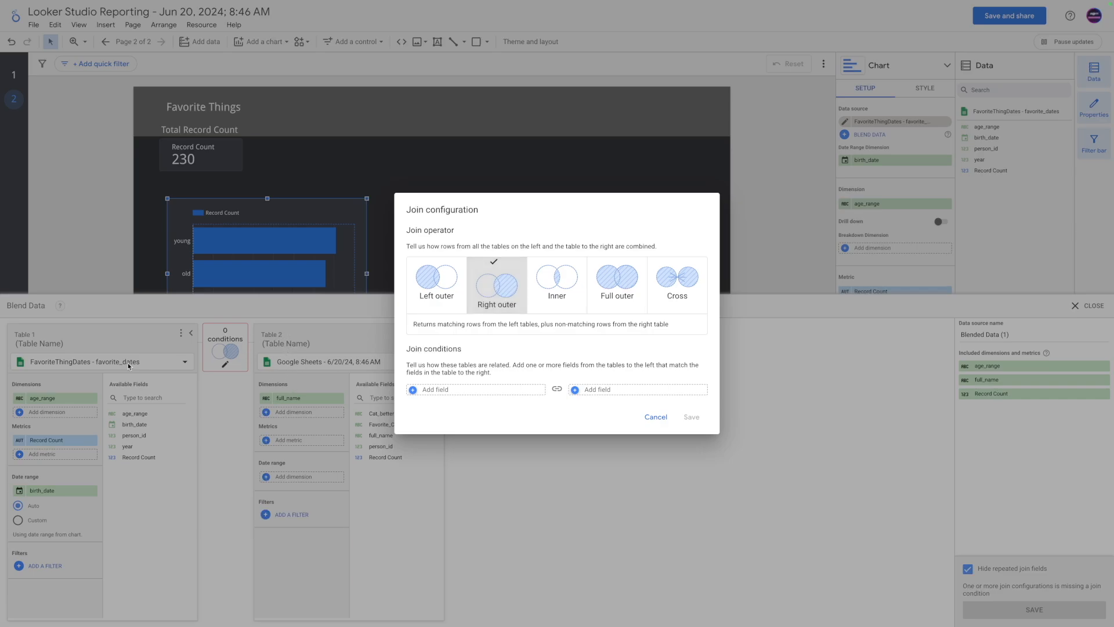
pyautogui.click(550, 293)
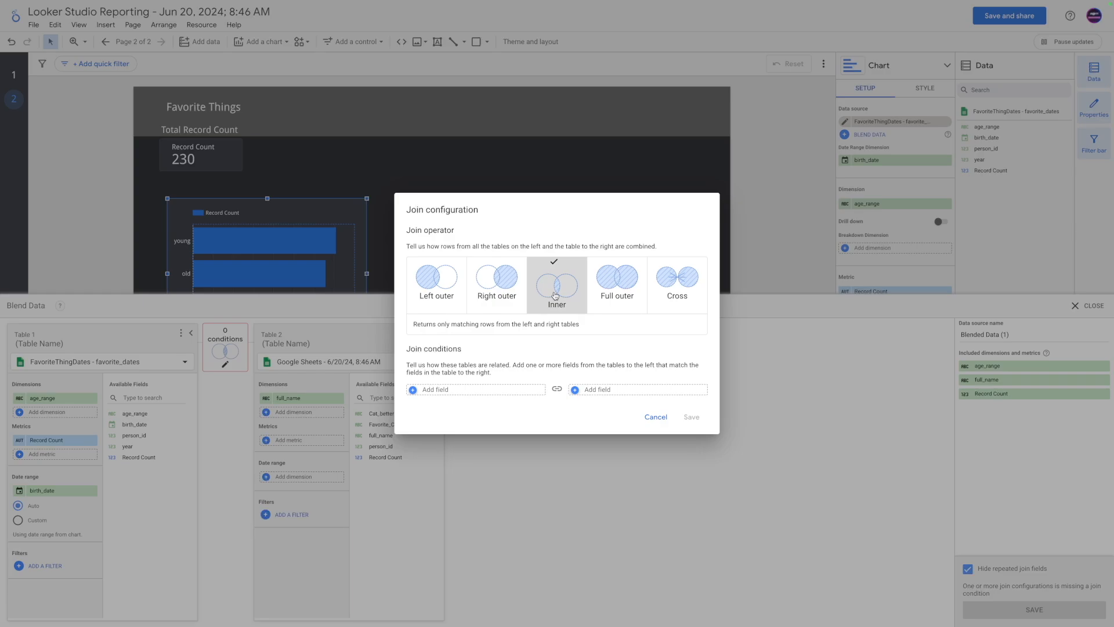
pyautogui.click(620, 282)
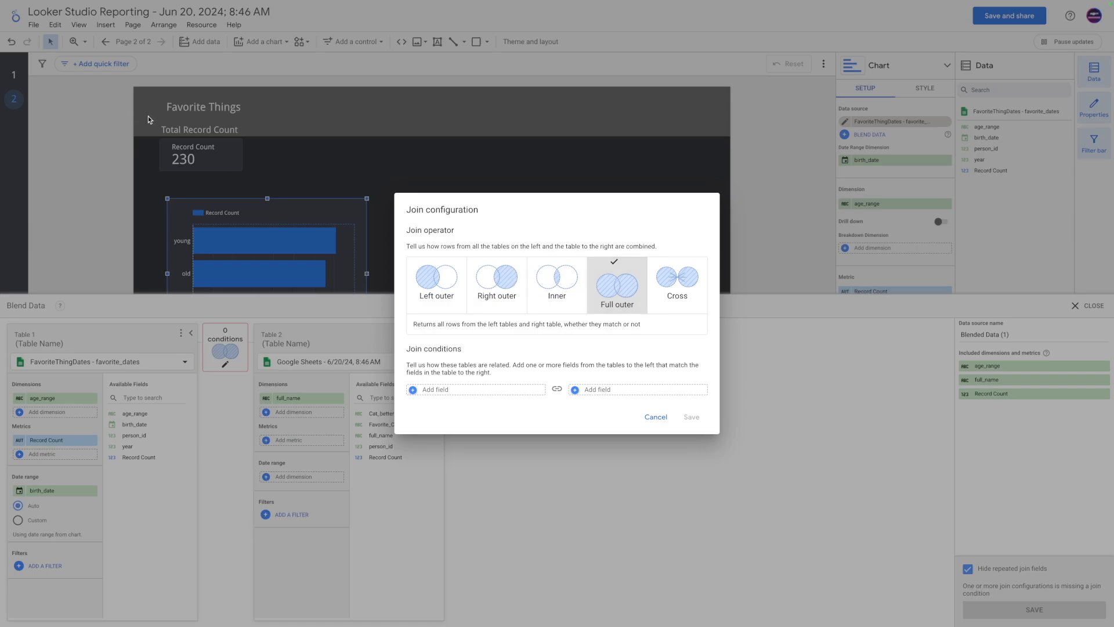
pyautogui.click(497, 281)
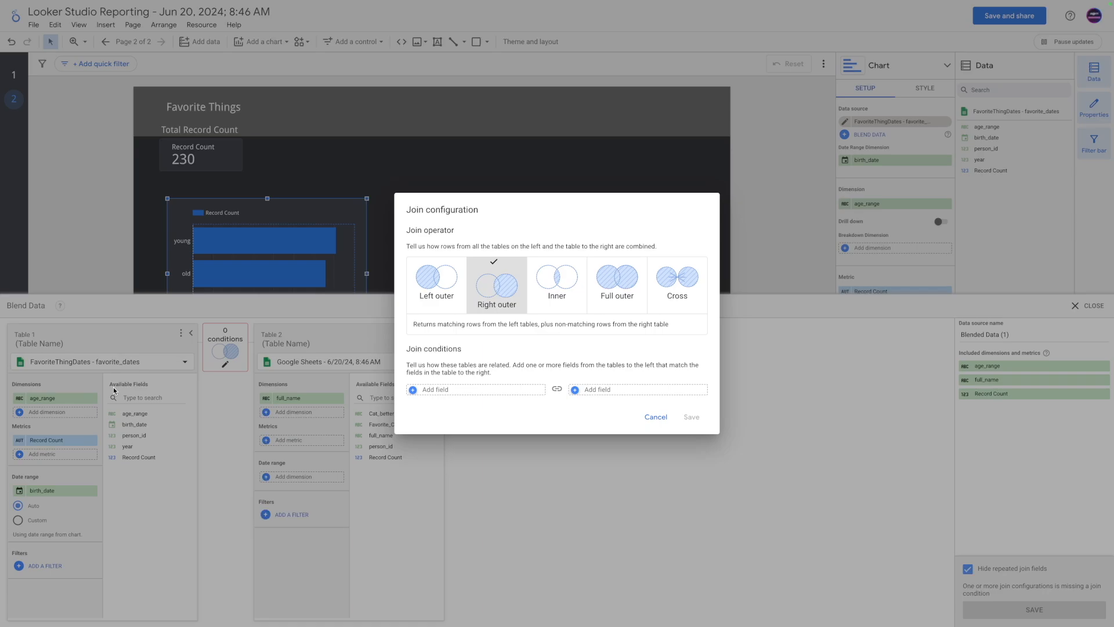
pyautogui.click(437, 282)
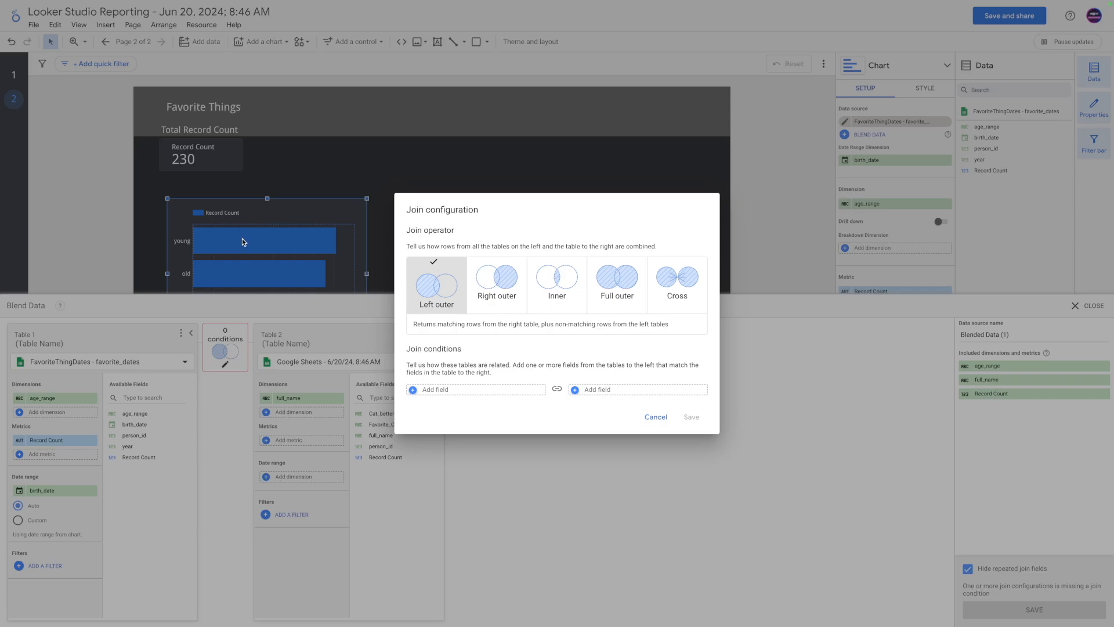
pyautogui.click(616, 284)
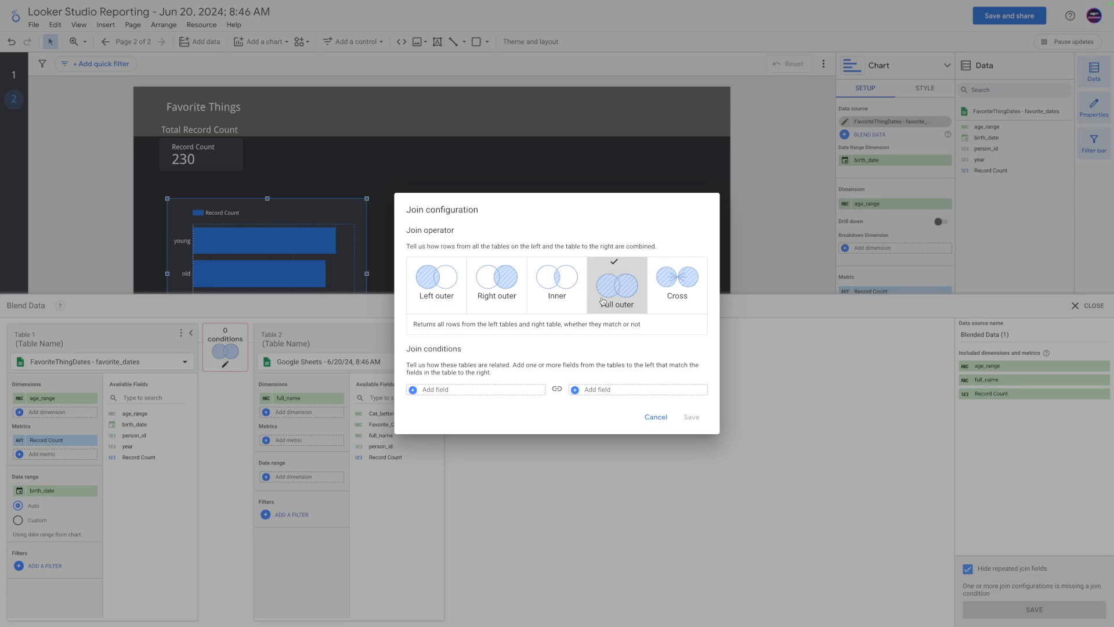
pyautogui.click(686, 293)
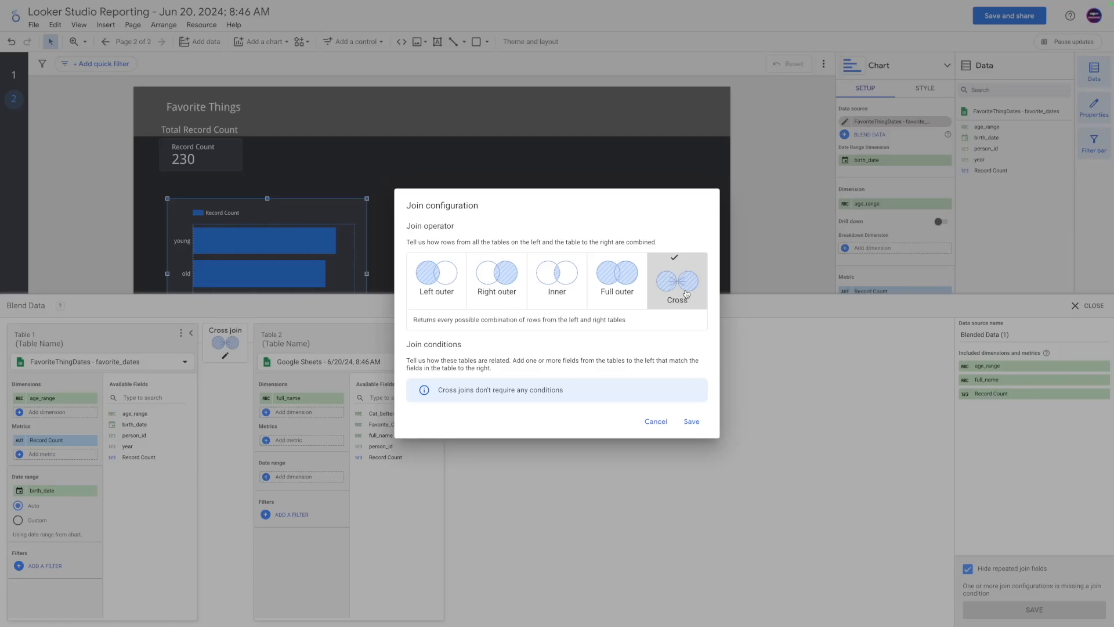
pyautogui.click(496, 278)
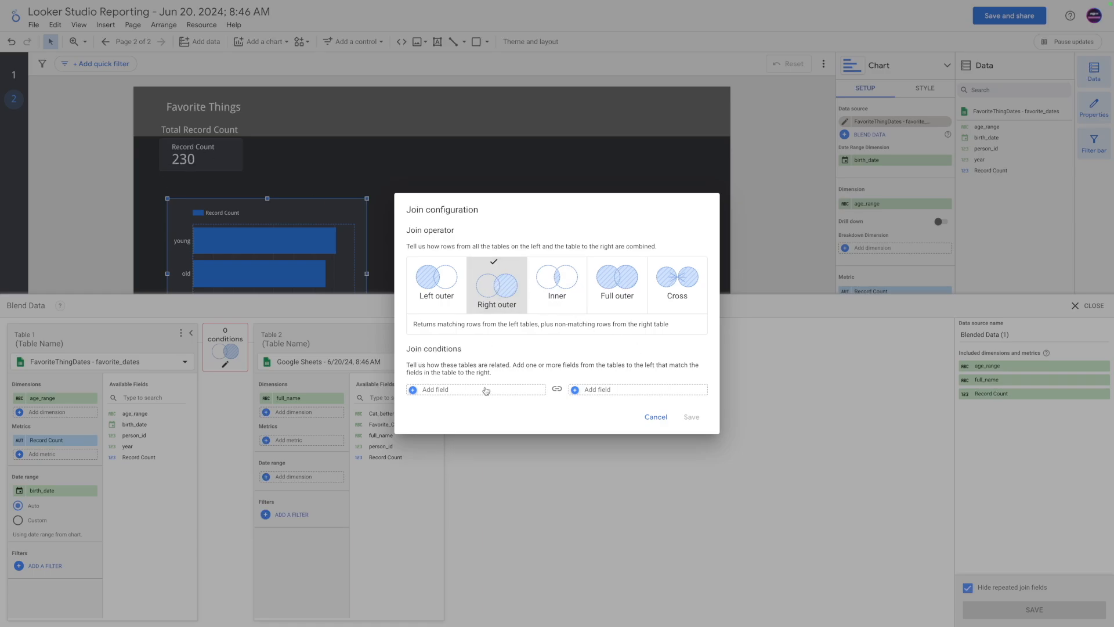
pyautogui.click(448, 392)
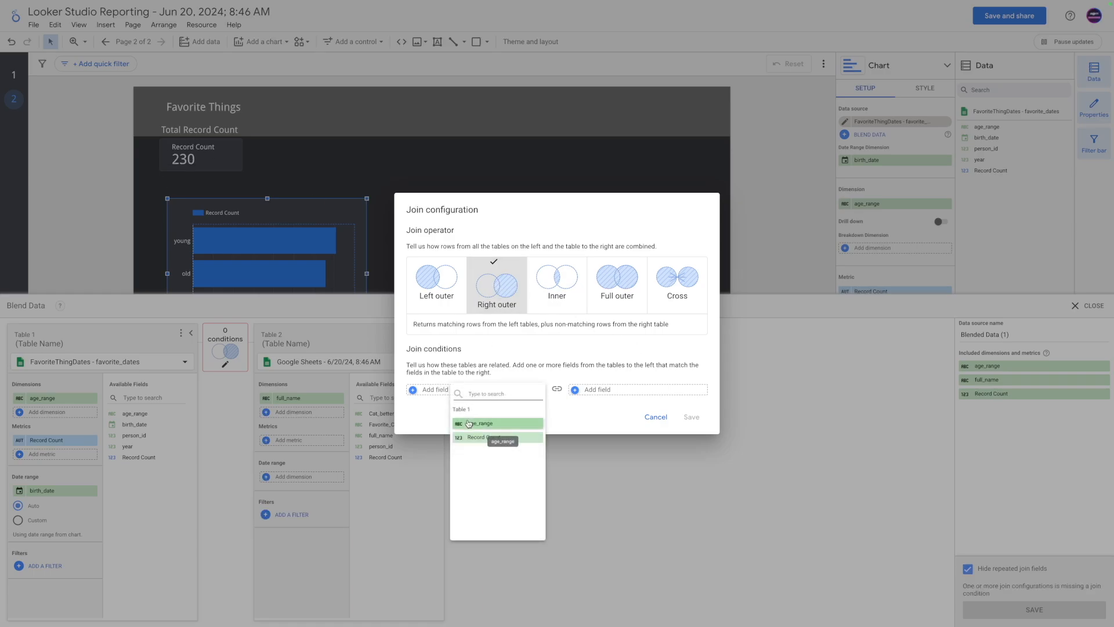
pyautogui.click(426, 400)
pyautogui.click(655, 417)
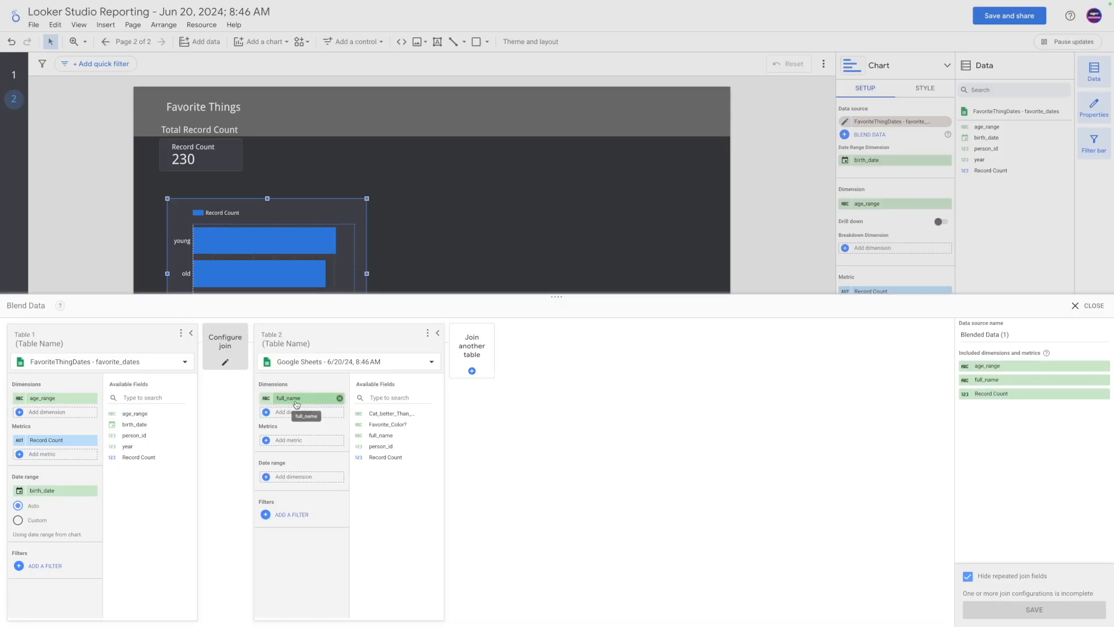
# Add birth_date, person_id and year as Table 1 dimensions, and Cat_better_Than_Dog?, Favorite_Color? and person_id as Table 2 dimensions
pyautogui.moveTo(138, 426); pyautogui.dragTo(44, 430)
pyautogui.moveTo(127, 446); pyautogui.dragTo(52, 441)
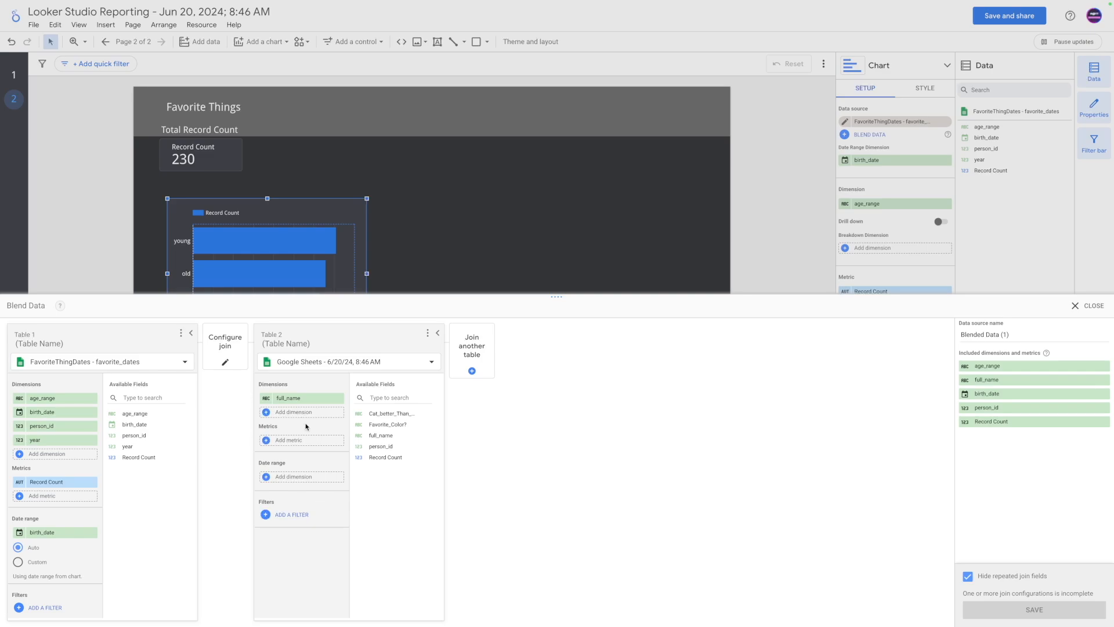
pyautogui.moveTo(384, 413); pyautogui.dragTo(300, 433)
pyautogui.moveTo(381, 446); pyautogui.dragTo(295, 441)
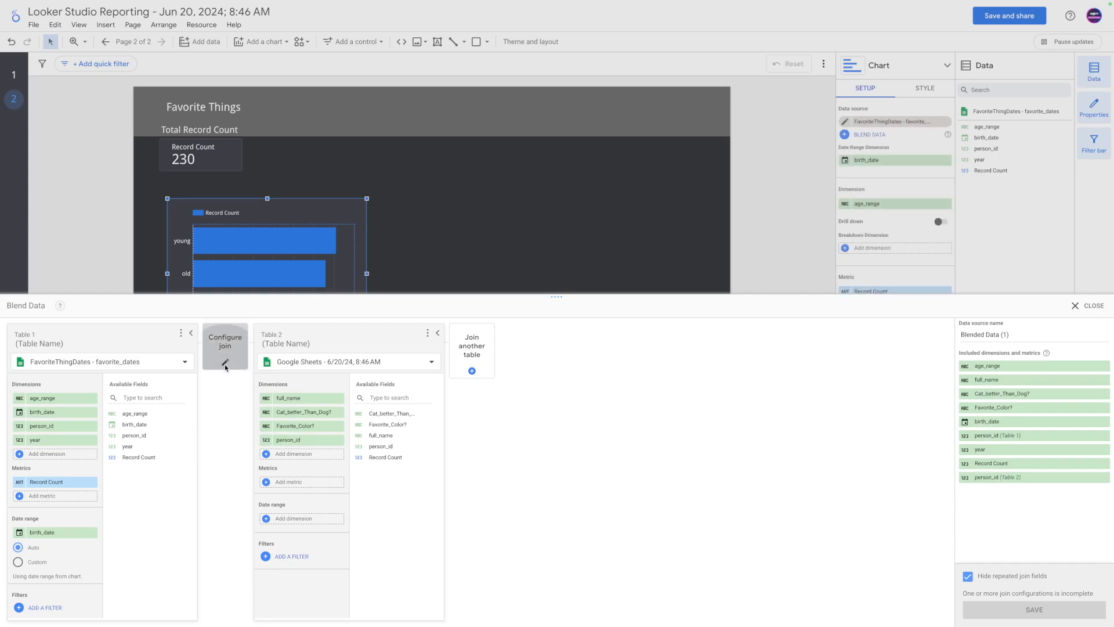
# Configure a right outer join matching person_id in both tables, and save the join and the blended data source
pyautogui.click(225, 360)
pyautogui.click(486, 286)
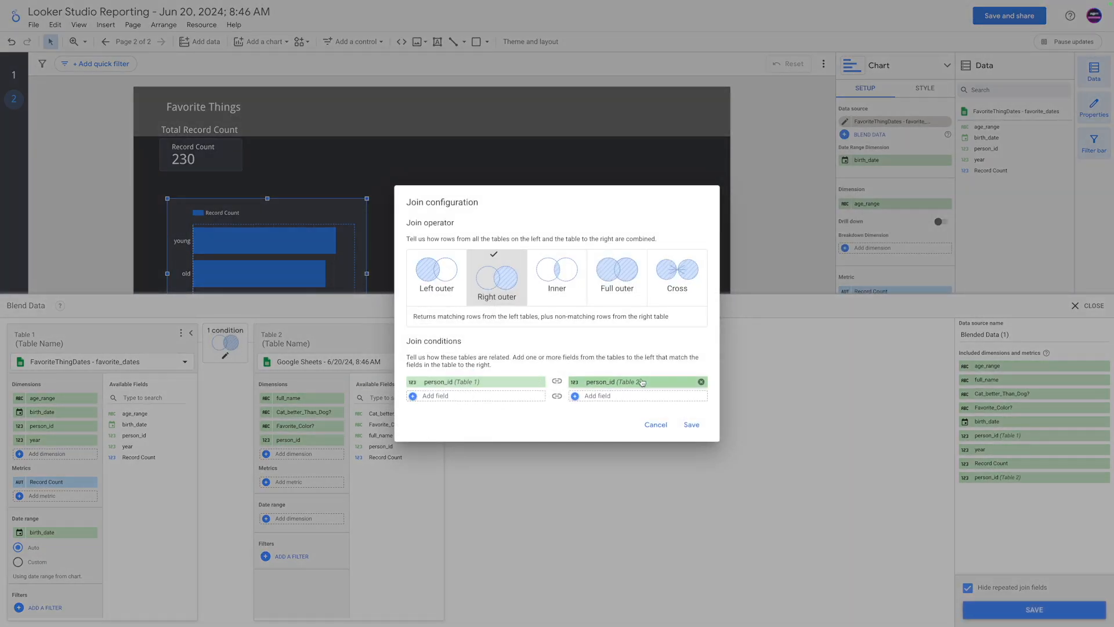
pyautogui.click(691, 424)
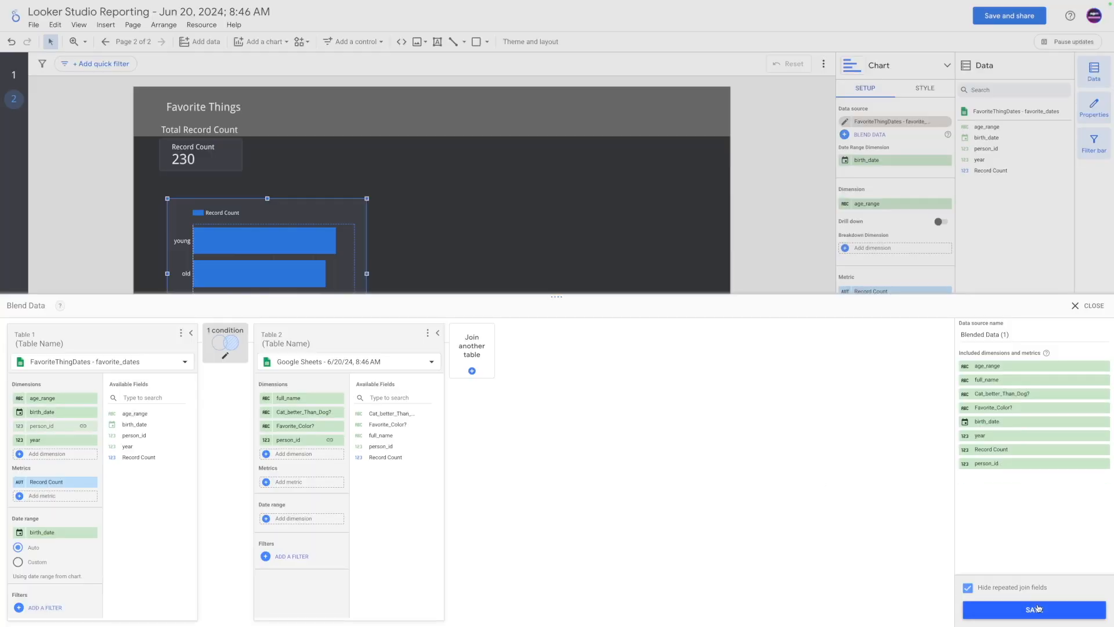
pyautogui.click(1035, 610)
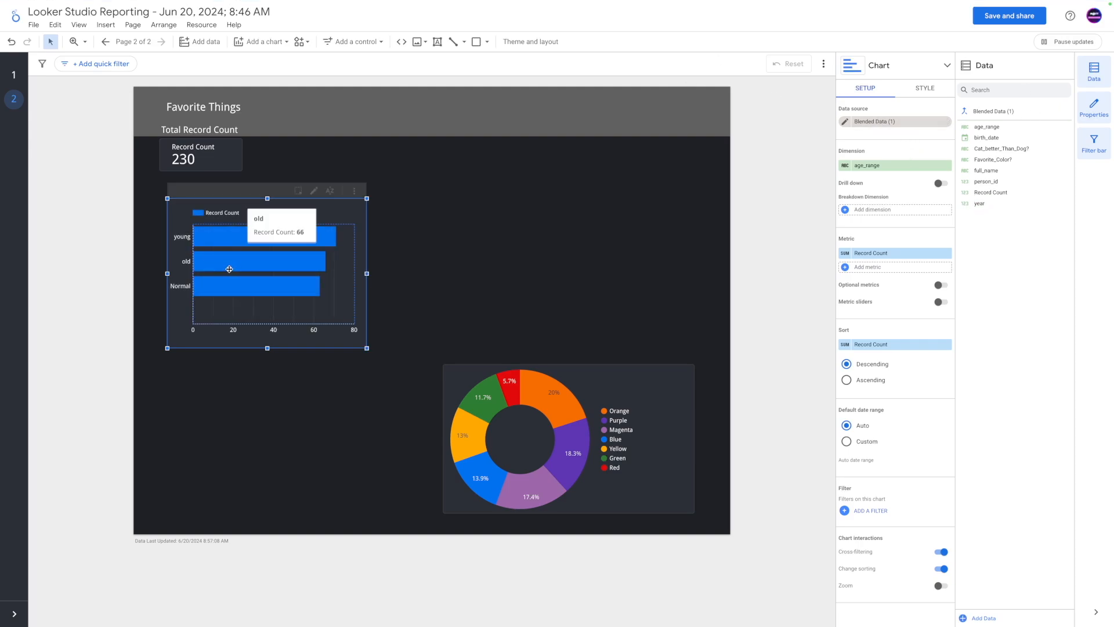
# Test cross-filtering with the young bar of the age_range chart, clear the filter and select the Favorite_Color? donut chart
pyautogui.click(230, 241)
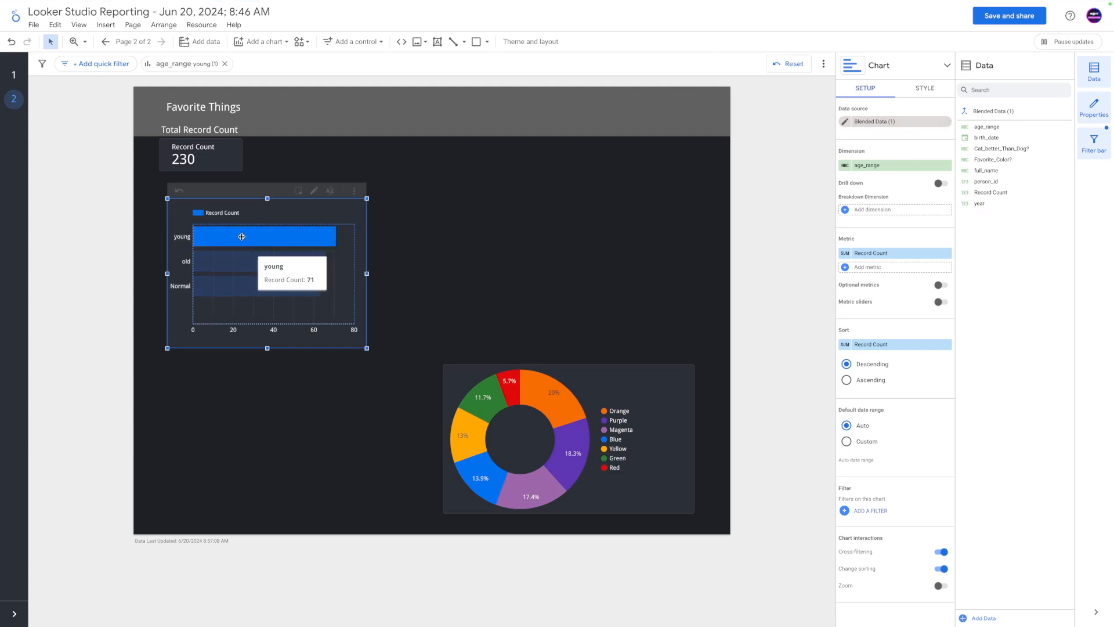
pyautogui.click(242, 236)
pyautogui.click(553, 395)
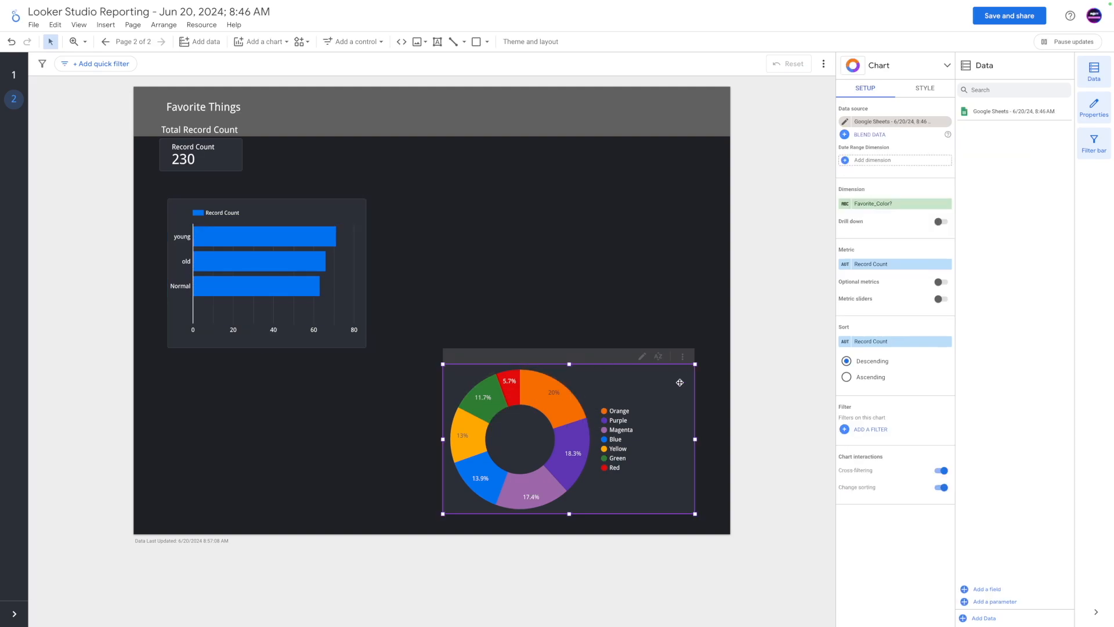
# Switch the donut chart's data source to Blended Data (1) and test cross-filtering with its Magenta slice
pyautogui.click(869, 120)
pyautogui.click(887, 200)
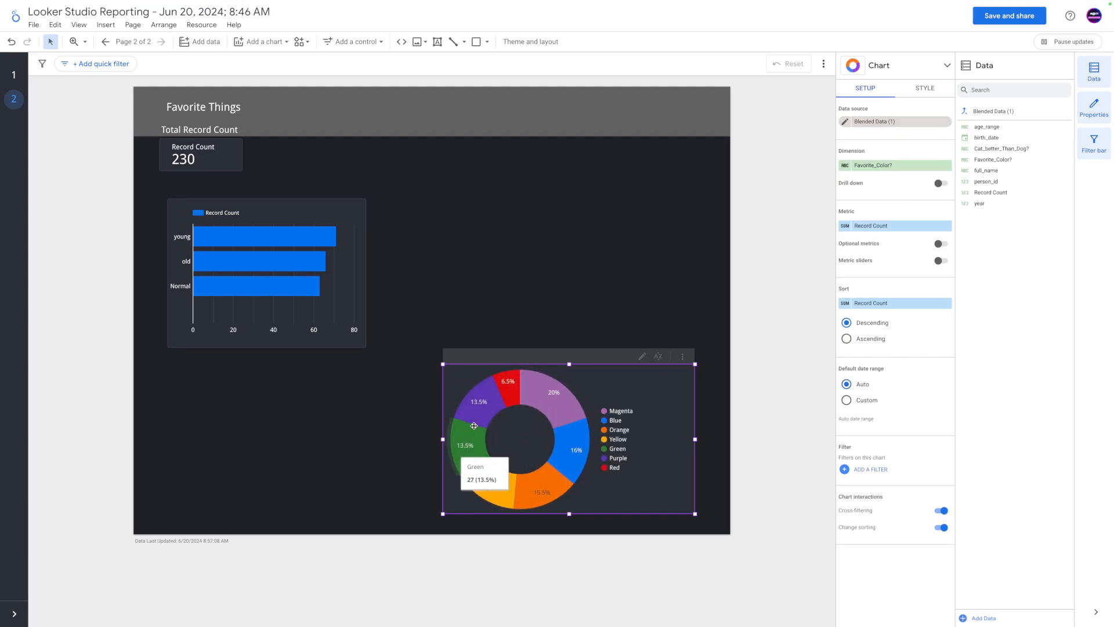
pyautogui.moveTo(553, 401)
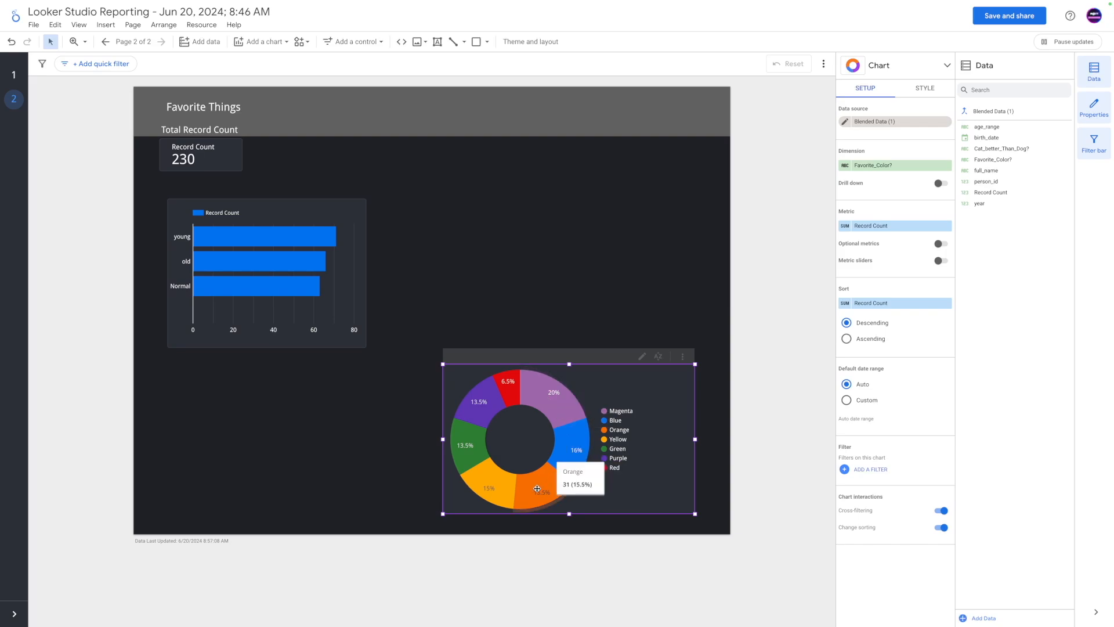
pyautogui.click(544, 392)
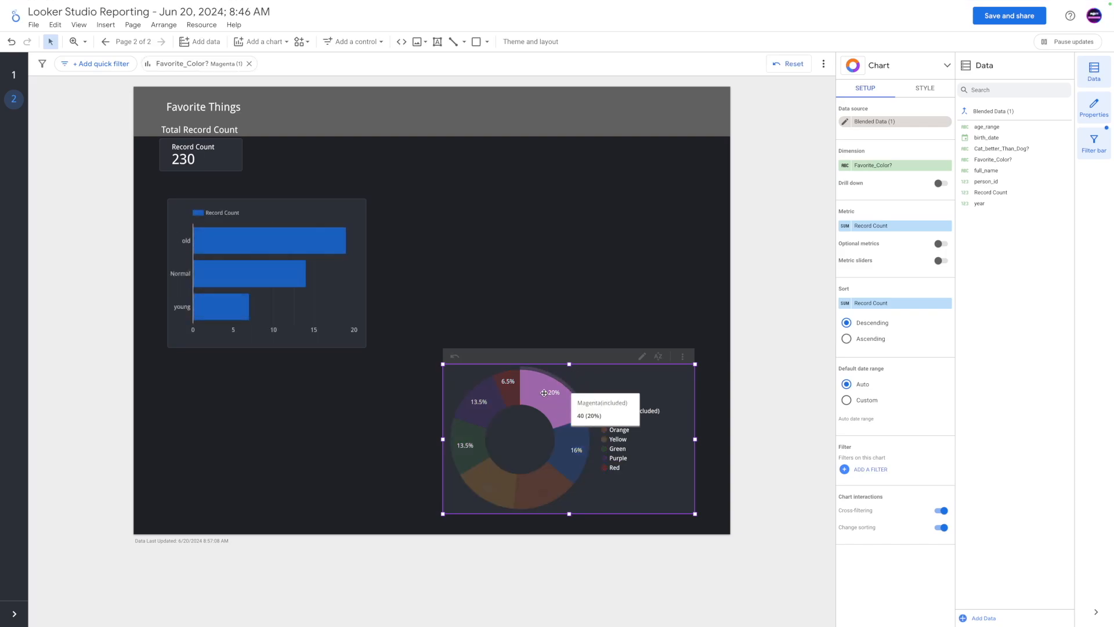
pyautogui.click(544, 393)
pyautogui.click(544, 393)
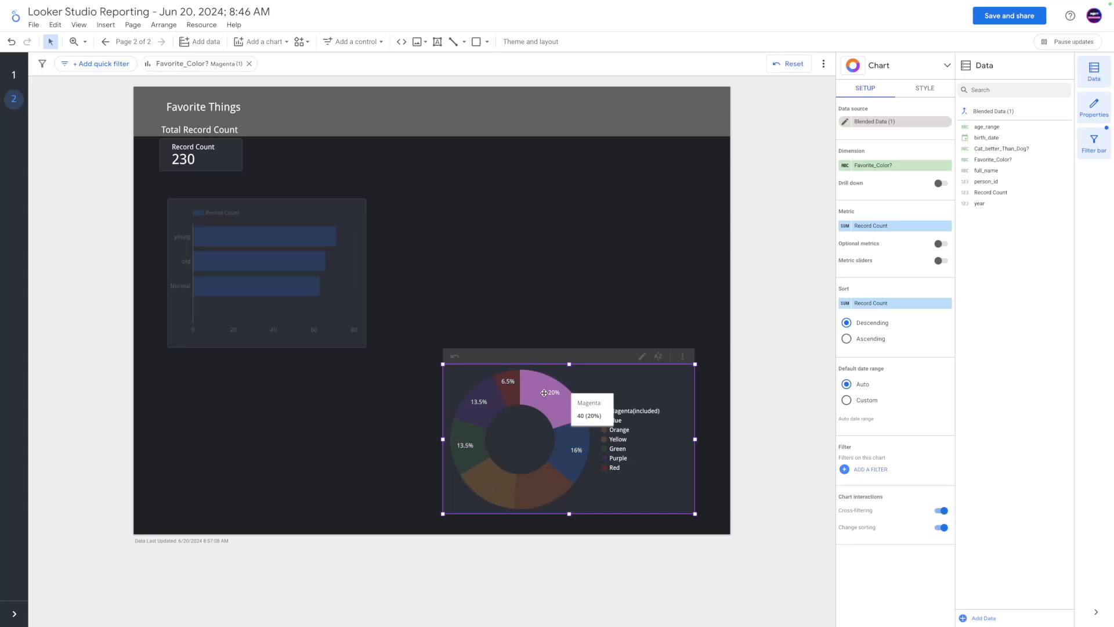
pyautogui.click(544, 392)
# Replace the Record Count metric of the age_range bar chart with Favorite_Color? aggregated as Count
pyautogui.click(284, 293)
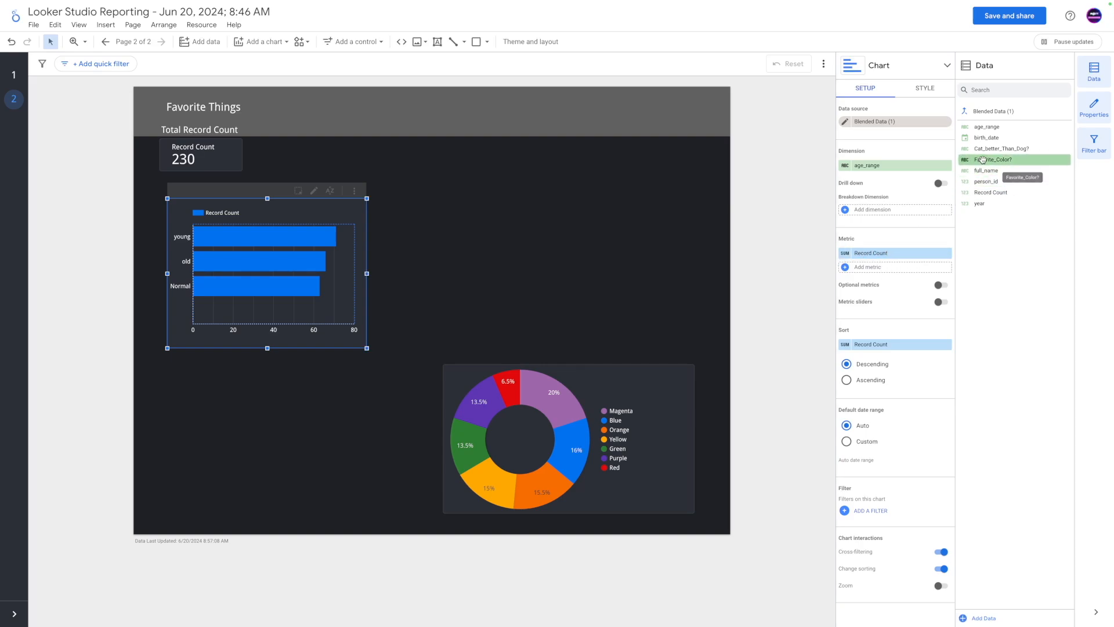
pyautogui.moveTo(992, 160); pyautogui.dragTo(877, 261)
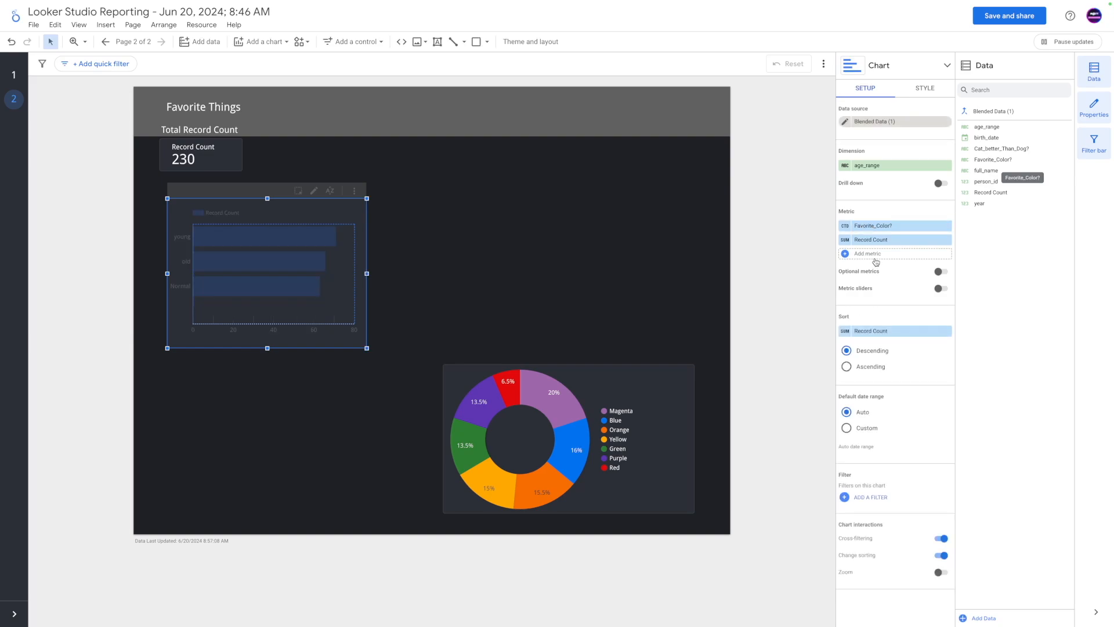
pyautogui.click(845, 228)
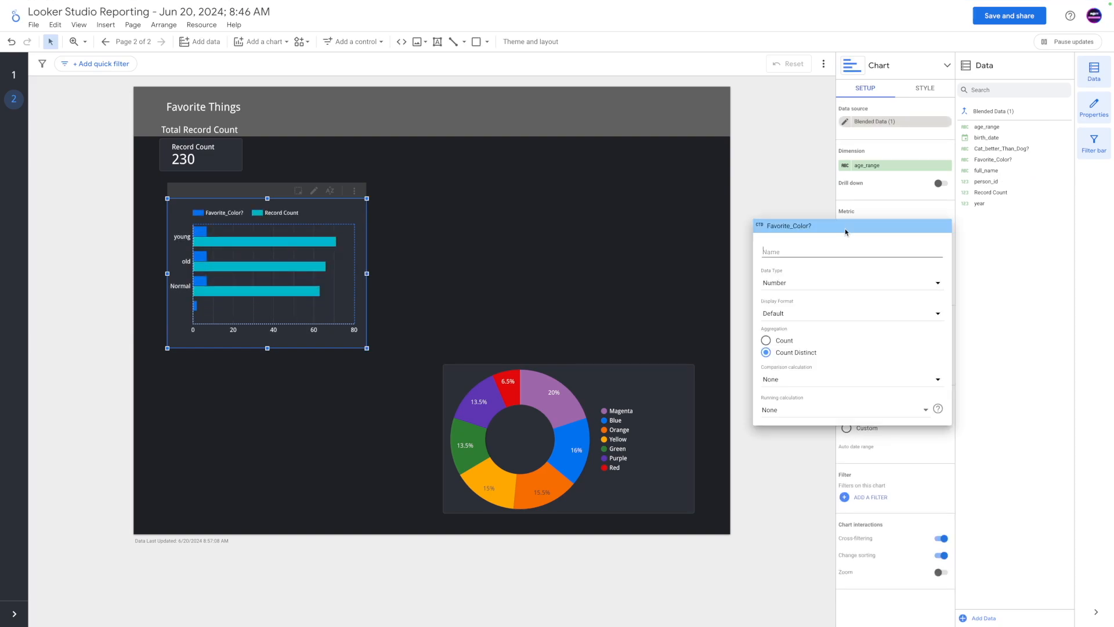
pyautogui.click(768, 341)
pyautogui.click(988, 302)
pyautogui.moveTo(229, 307)
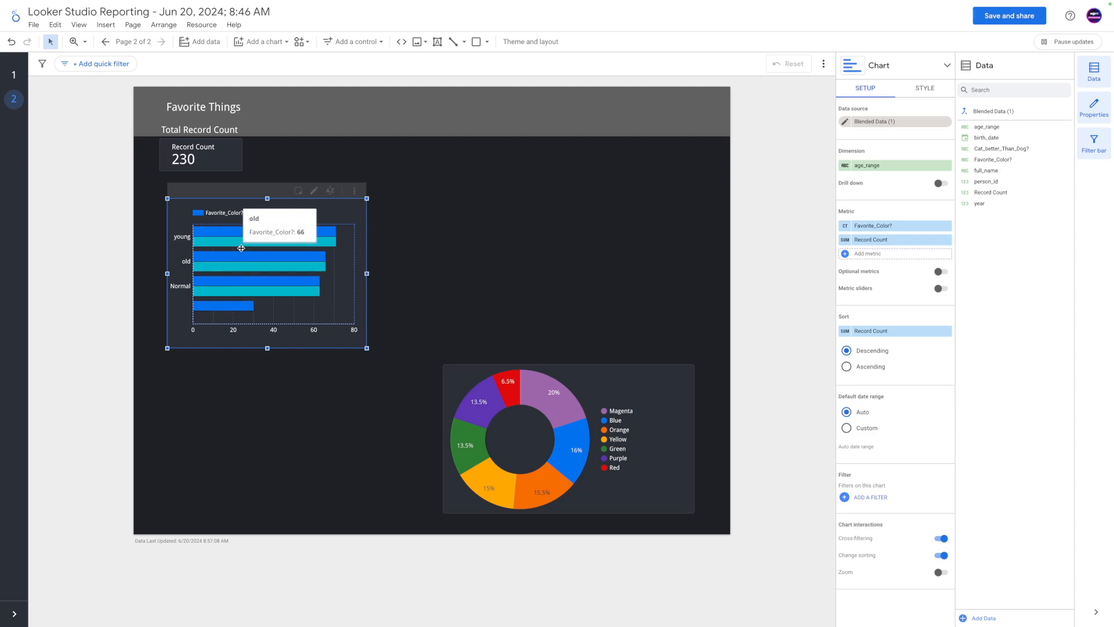
pyautogui.click(946, 240)
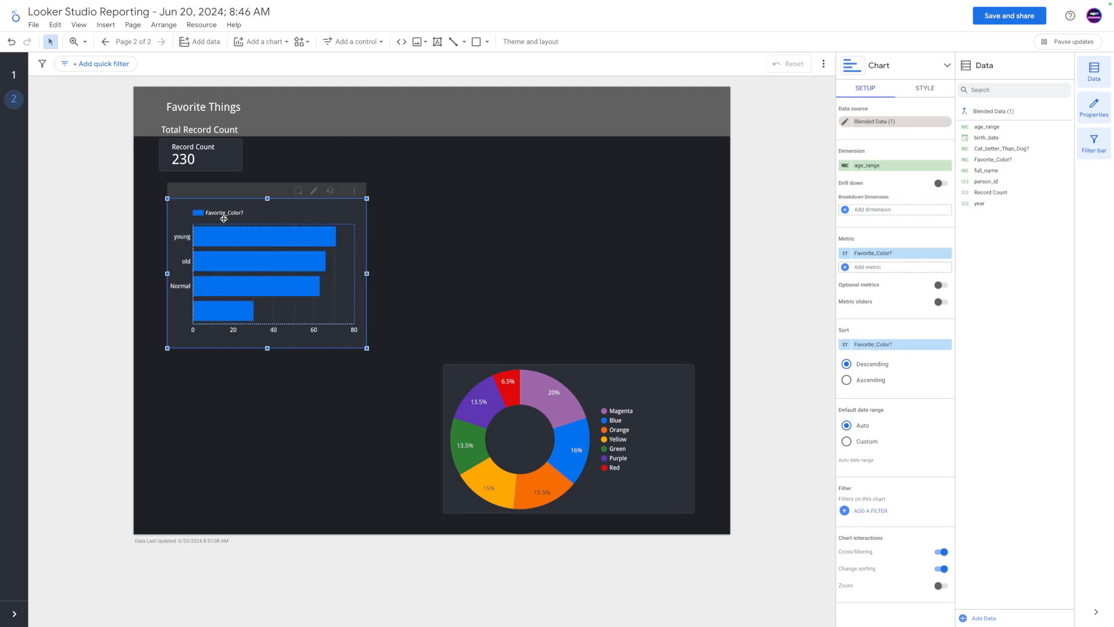
# Break the age_range bar chart down by Favorite_Color?, then enlarge it and move it just below the Record Count scorecard
pyautogui.moveTo(221, 241)
pyautogui.moveTo(986, 171); pyautogui.dragTo(880, 213)
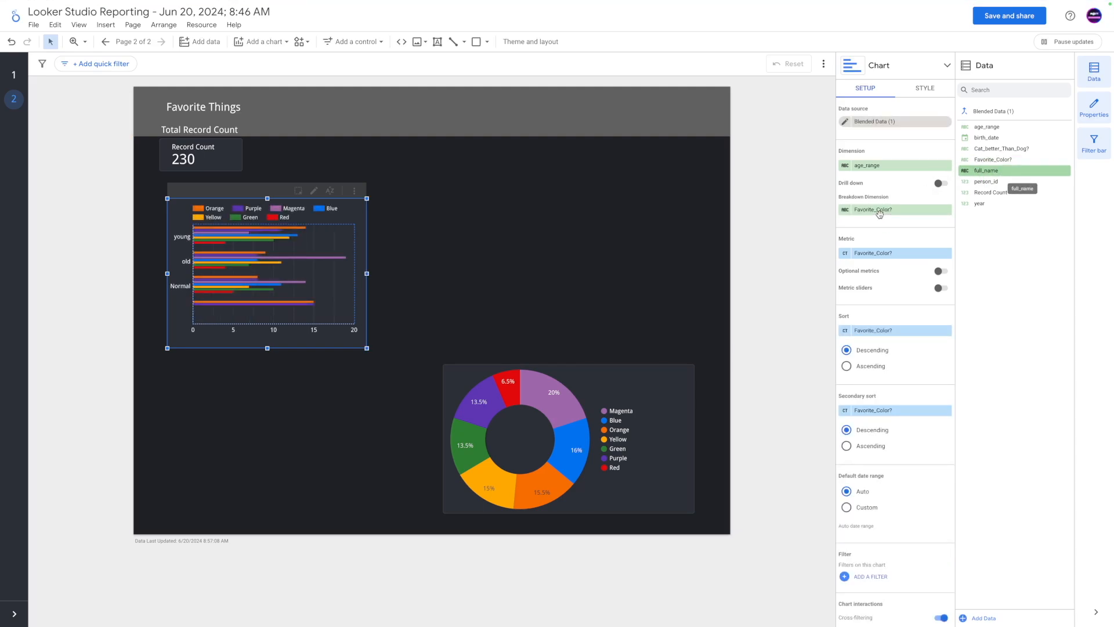
pyautogui.moveTo(270, 351); pyautogui.dragTo(263, 430)
pyautogui.moveTo(368, 317); pyautogui.dragTo(443, 316)
pyautogui.moveTo(373, 276); pyautogui.dragTo(338, 243)
pyautogui.click(463, 250)
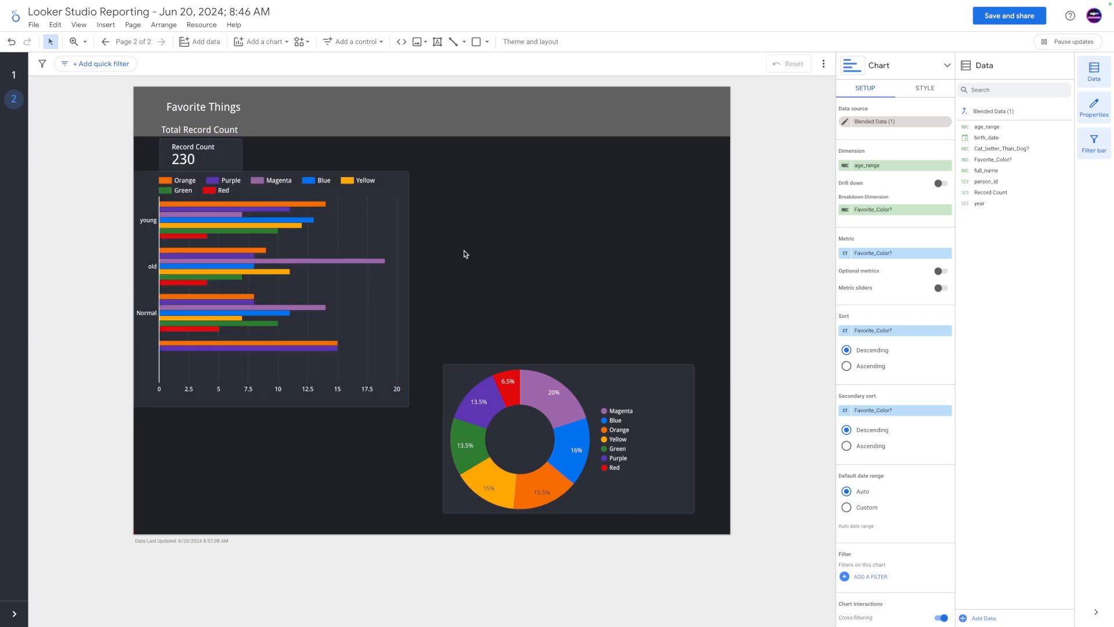
# Move the donut chart up beside the bar chart and test cross-filtering with its Magenta and Purple slices
pyautogui.click(545, 393)
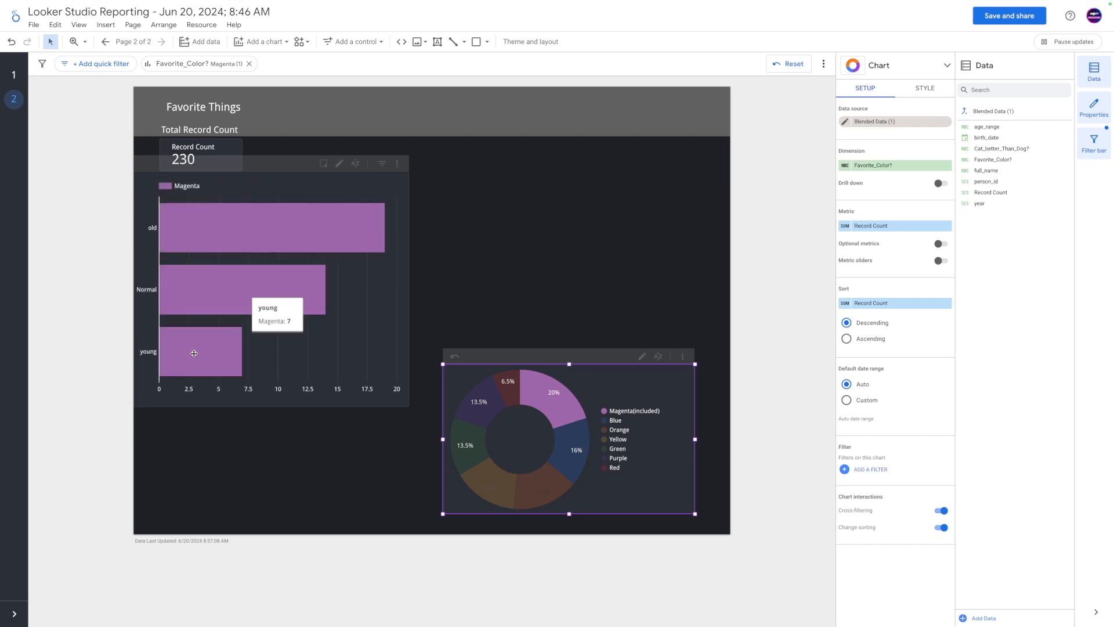
pyautogui.click(545, 392)
pyautogui.moveTo(600, 367); pyautogui.dragTo(636, 165)
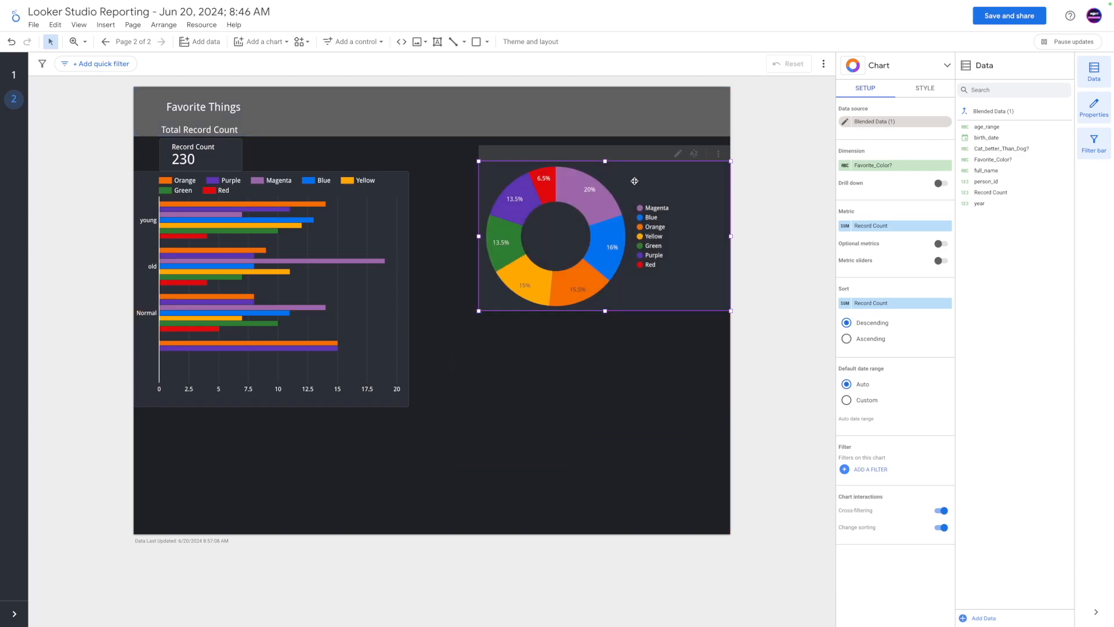
pyautogui.click(518, 201)
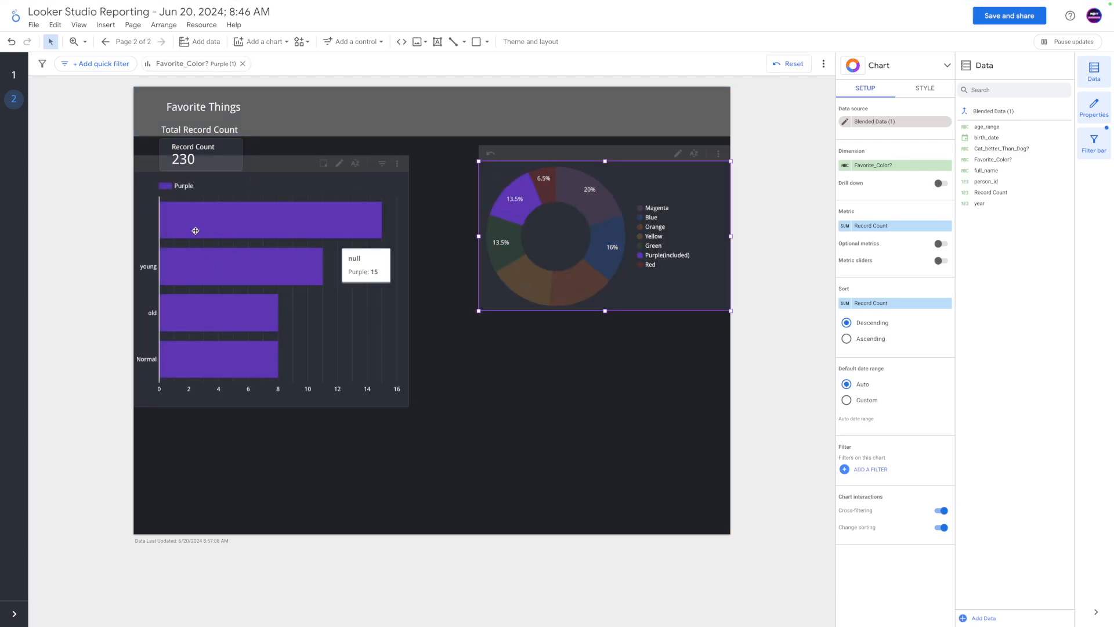
pyautogui.click(522, 204)
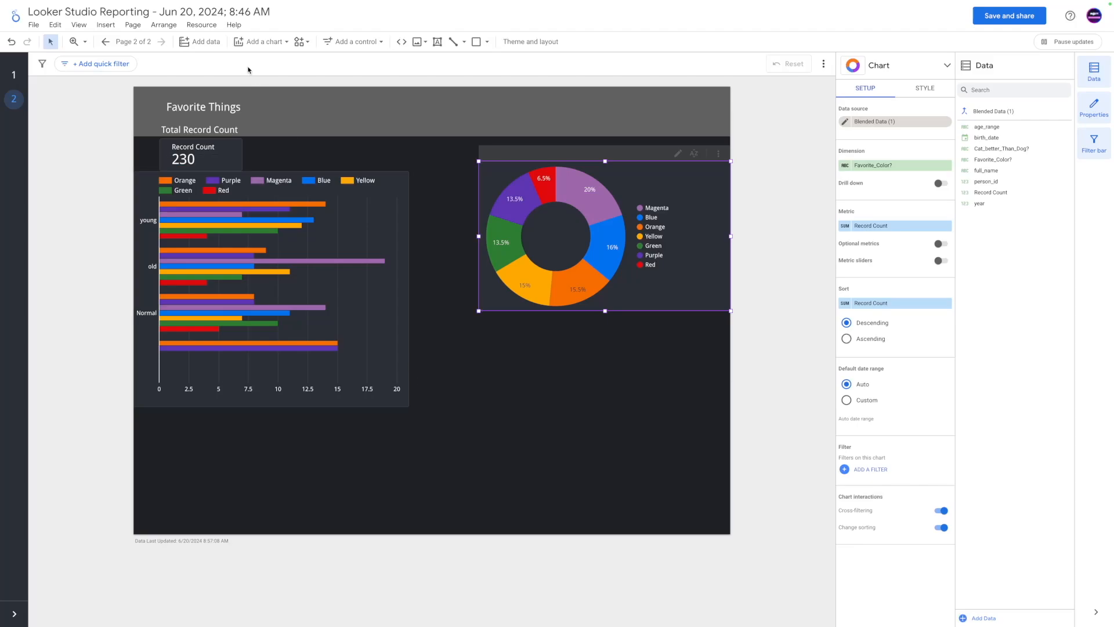
pyautogui.click(253, 46)
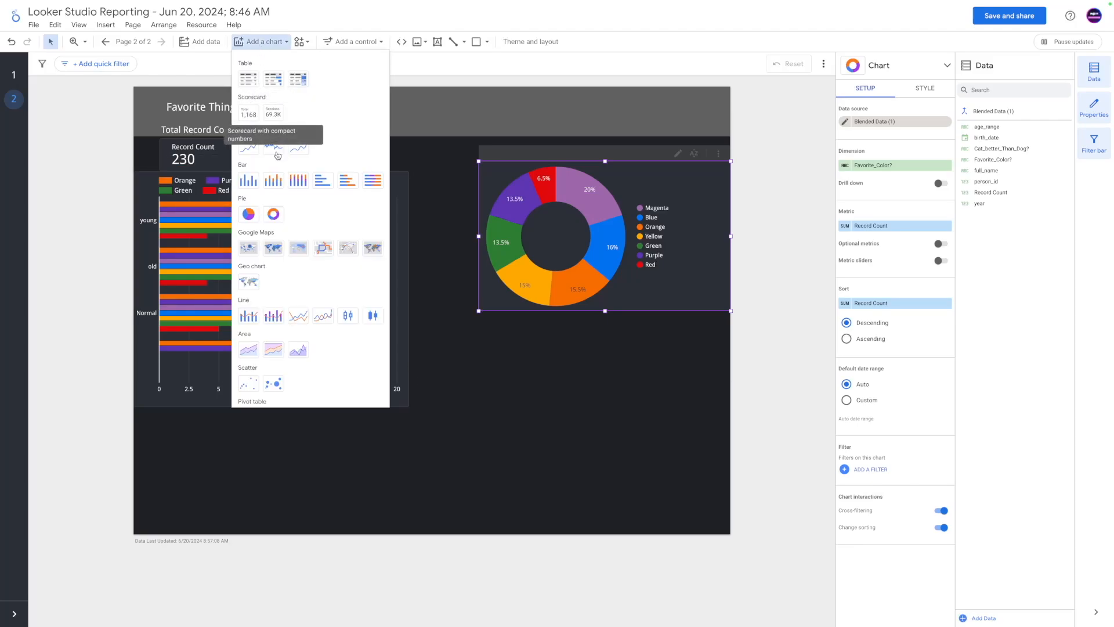
pyautogui.click(248, 147)
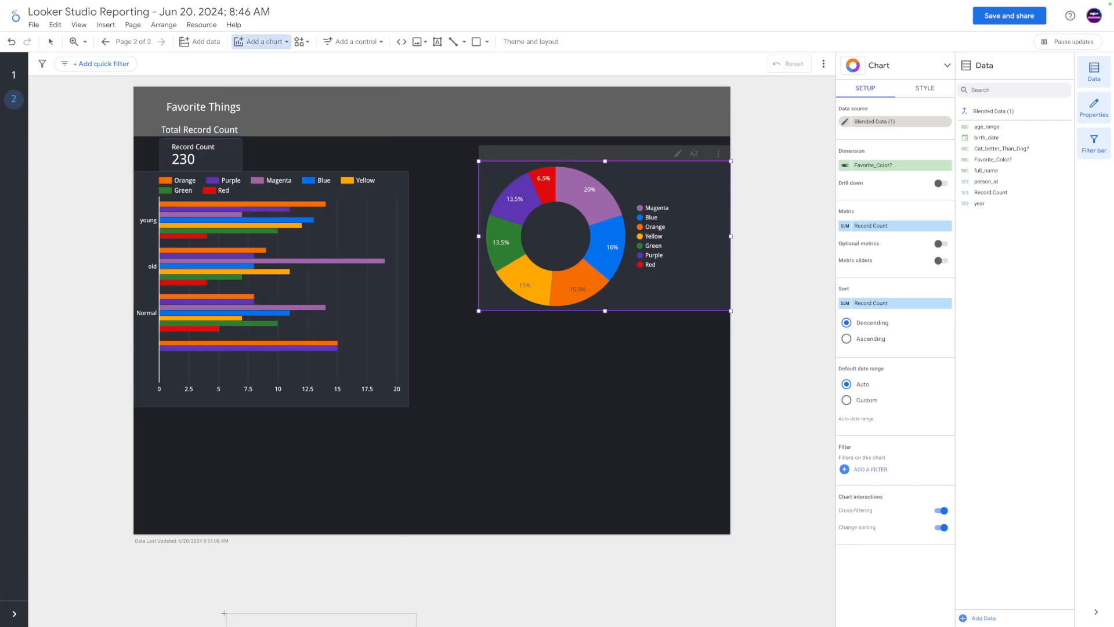
pyautogui.click(159, 406)
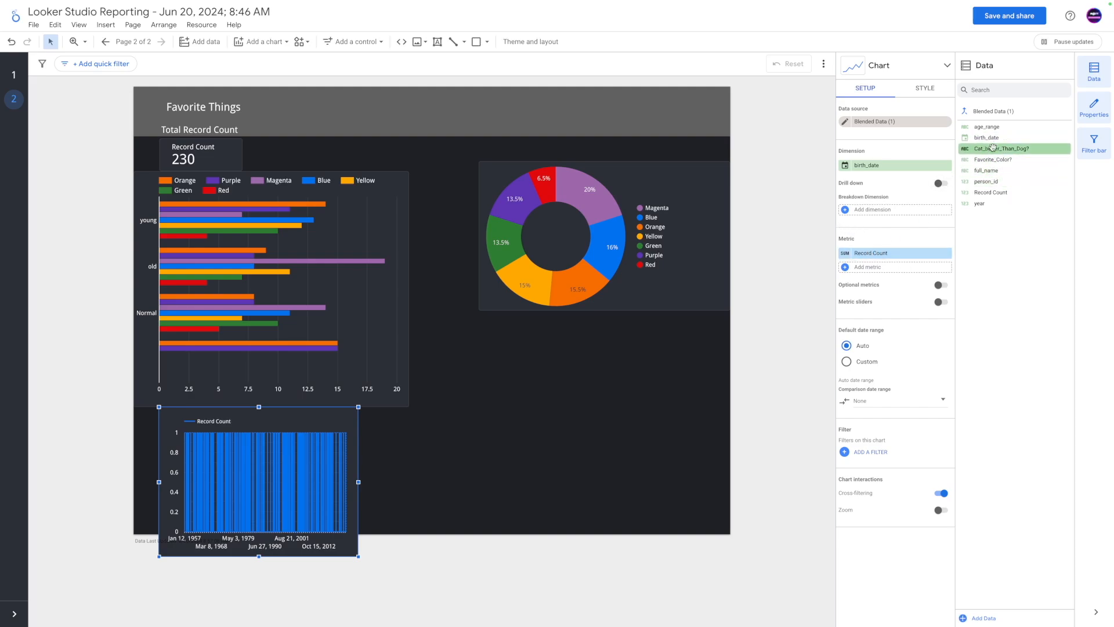
pyautogui.moveTo(985, 127); pyautogui.dragTo(868, 210)
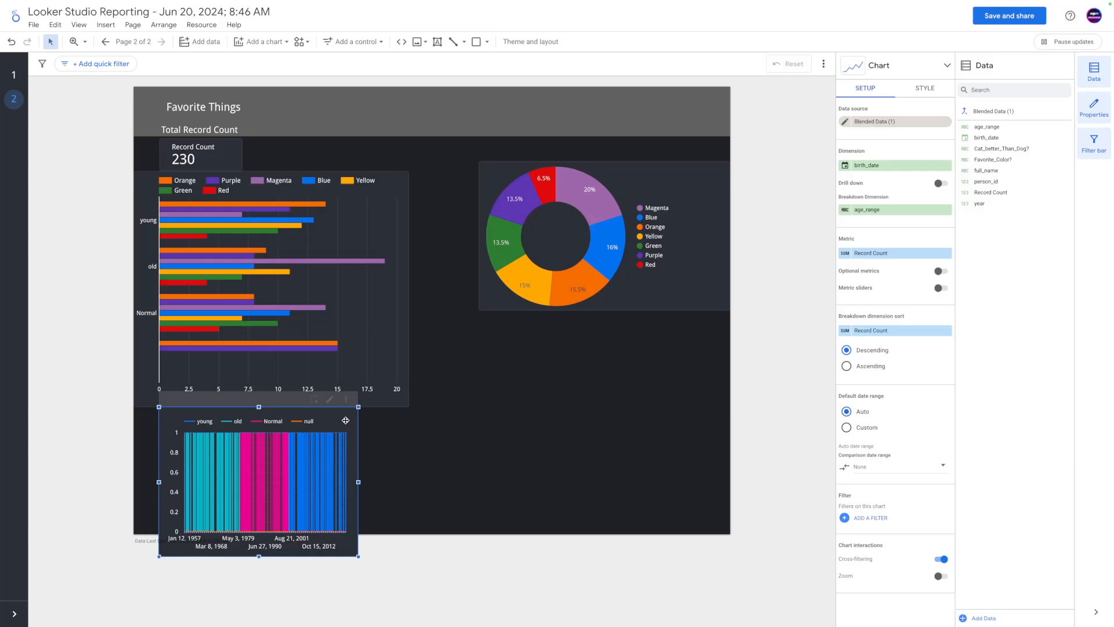
pyautogui.press('Delete')
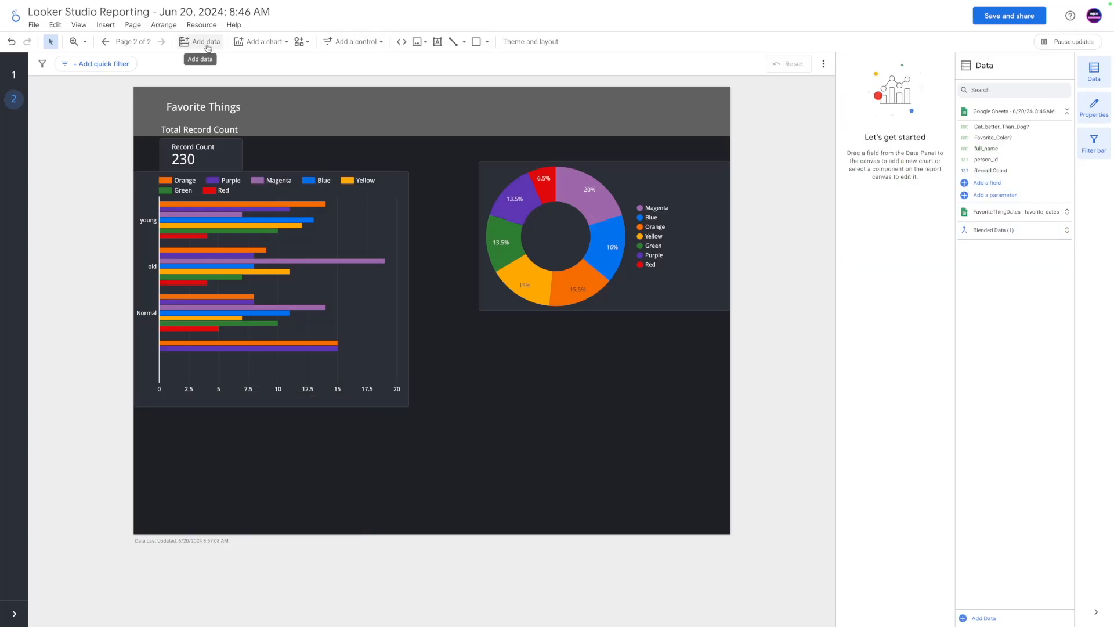
# Insert a column chart below the bar and donut charts and widen it to nearly twice its default width
pyautogui.click(254, 44)
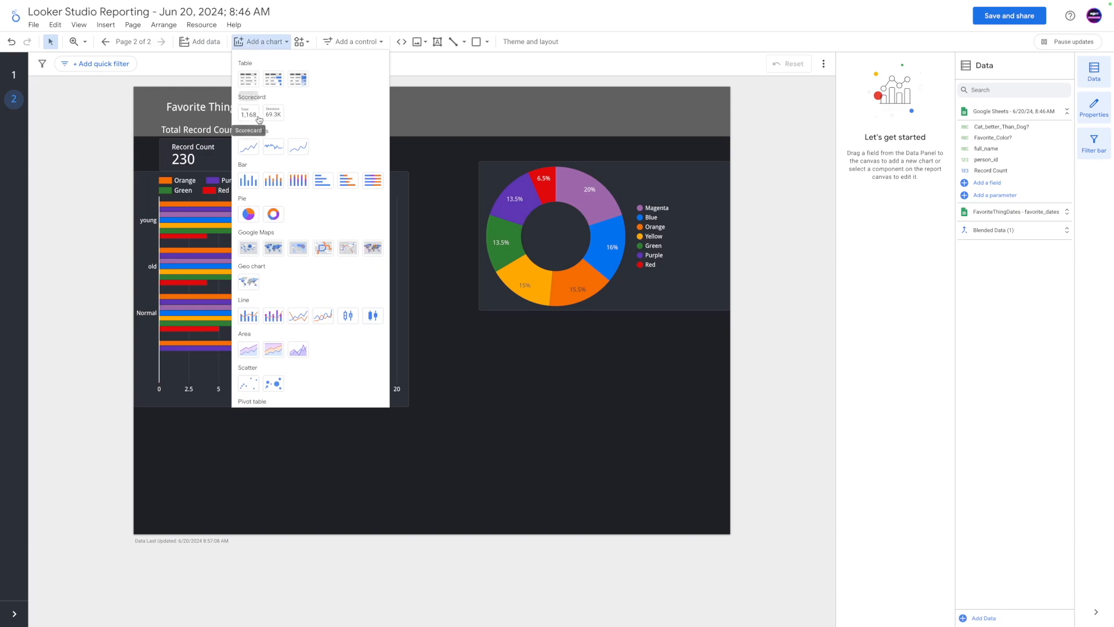
pyautogui.click(248, 181)
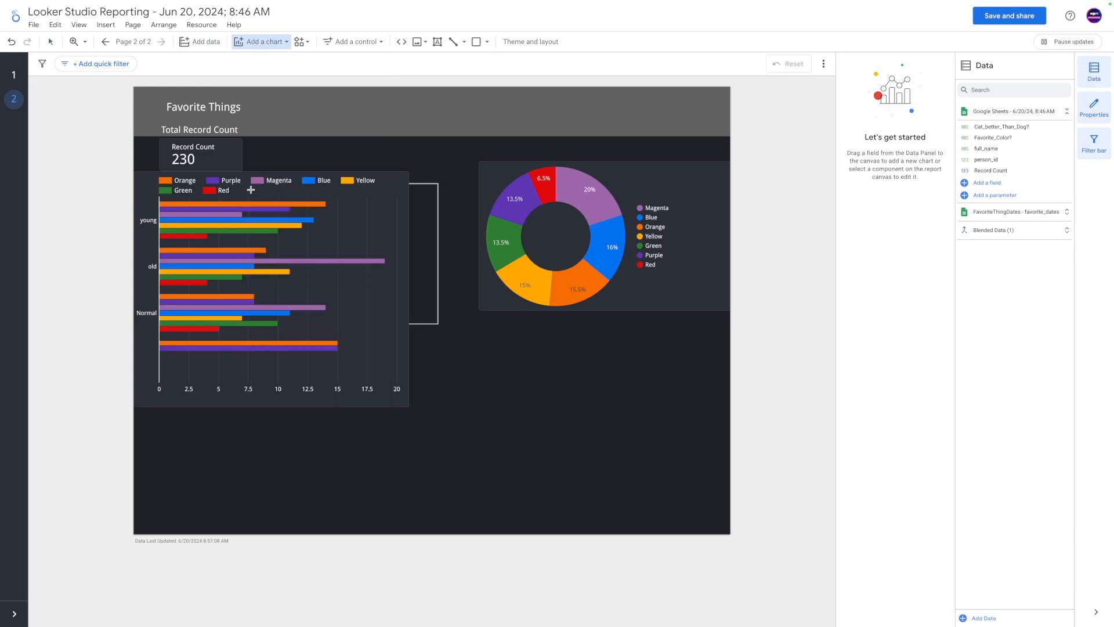
pyautogui.click(260, 400)
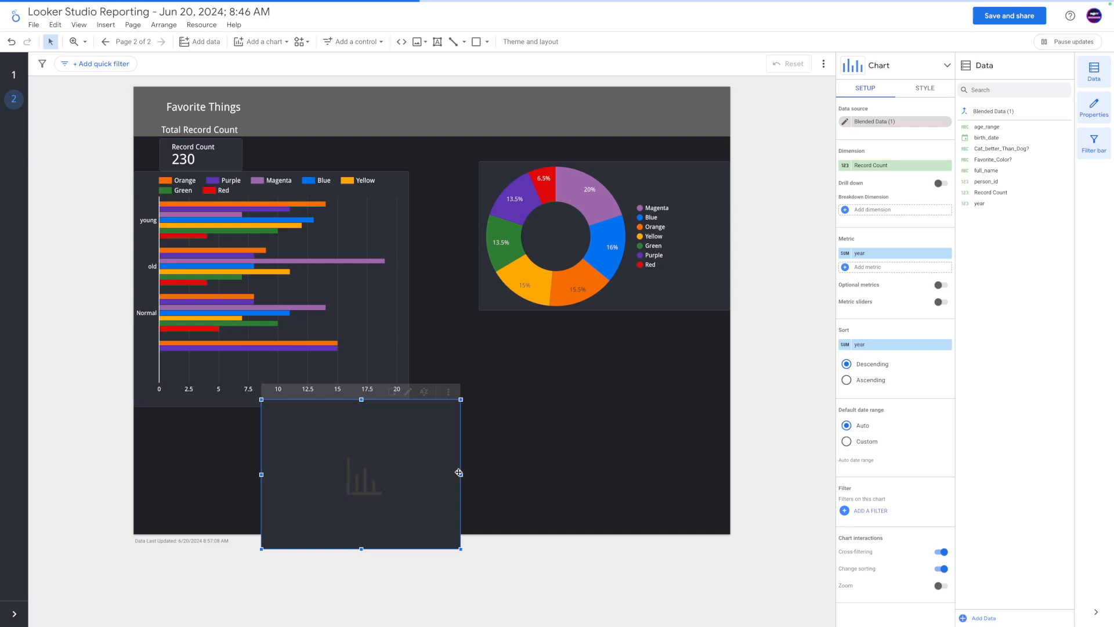
pyautogui.moveTo(459, 473); pyautogui.dragTo(644, 472)
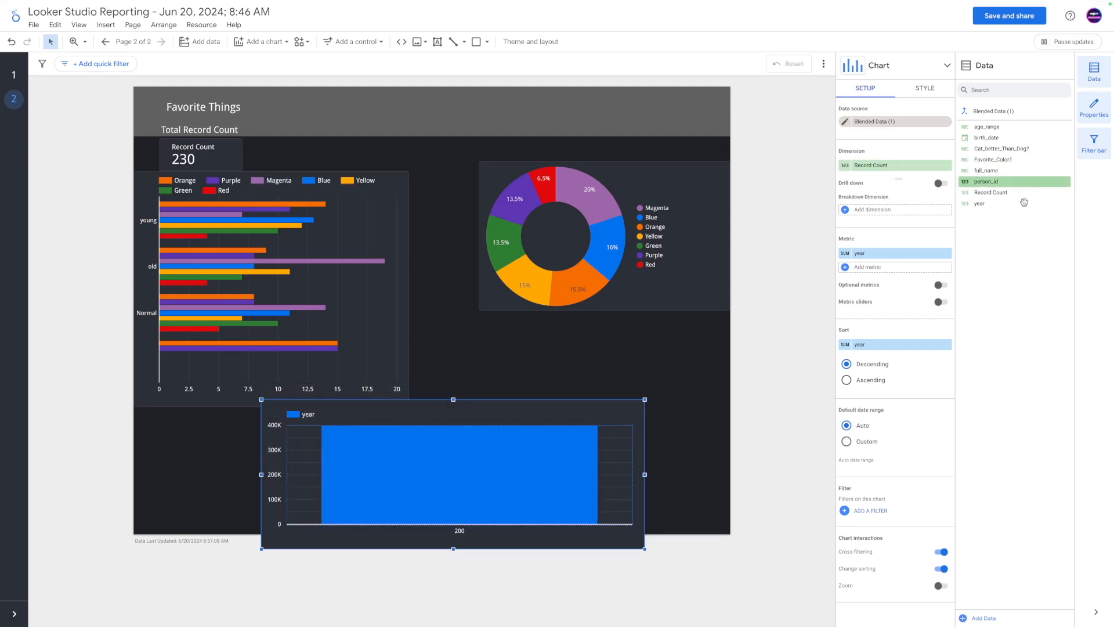
# Set the column chart's dimension to year, break it down by age_range and aggregate the year metric as Count
pyautogui.moveTo(987, 203); pyautogui.dragTo(884, 168)
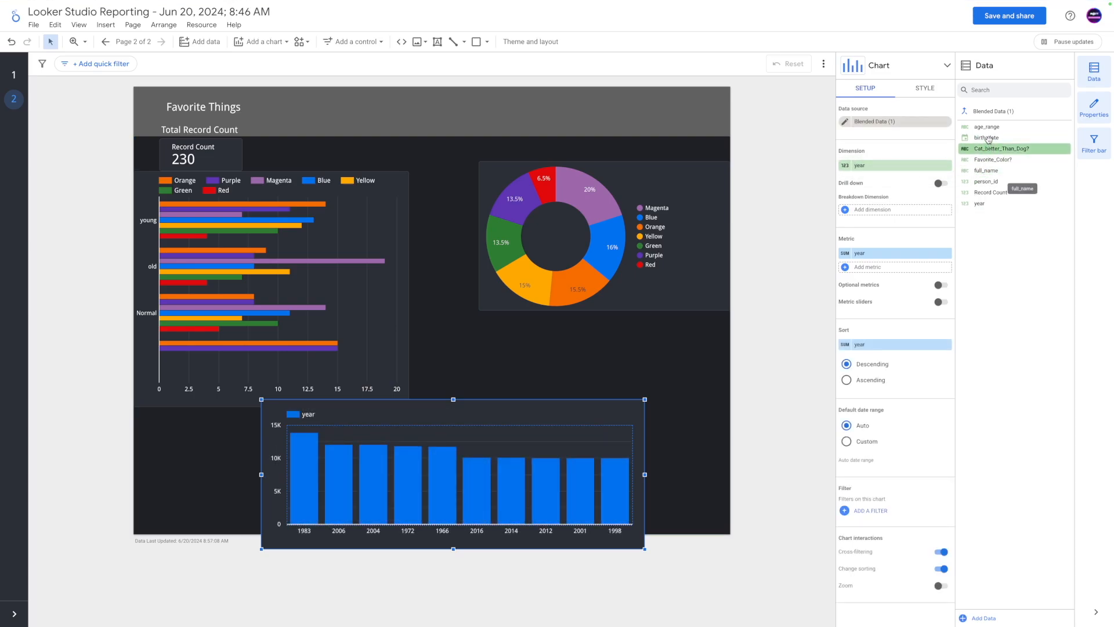
pyautogui.moveTo(984, 127); pyautogui.dragTo(876, 200)
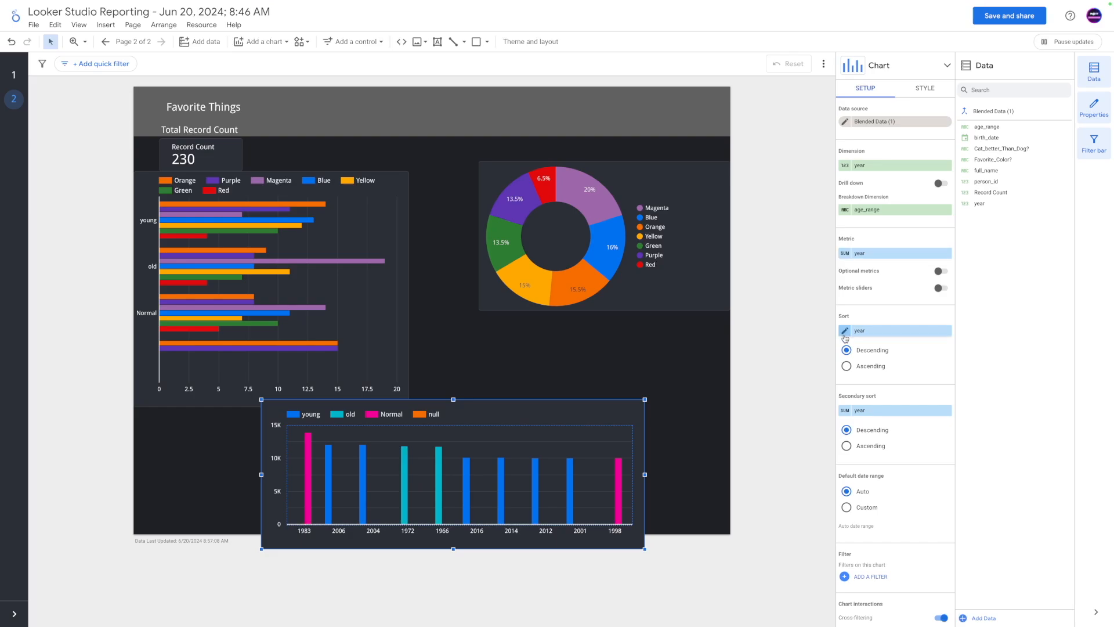
pyautogui.click(846, 258)
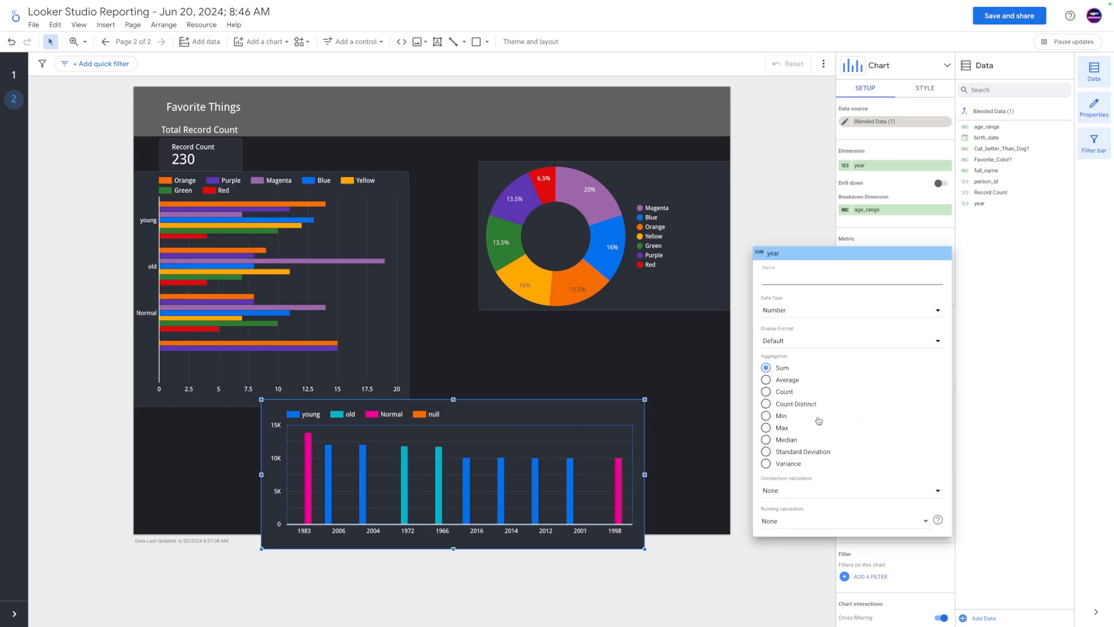
pyautogui.click(767, 392)
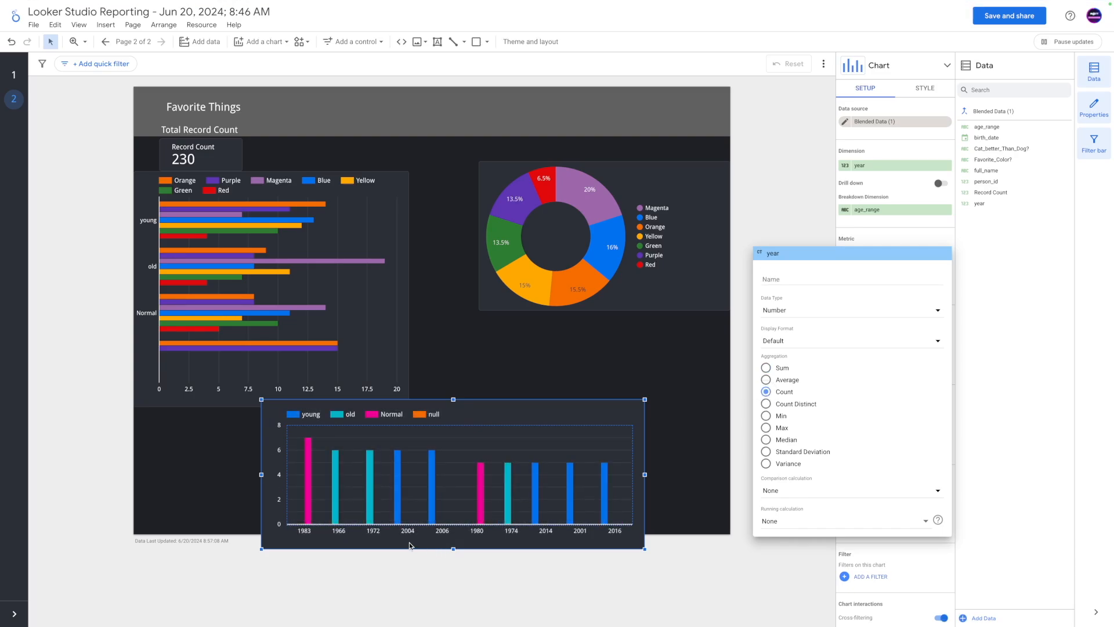
pyautogui.click(480, 511)
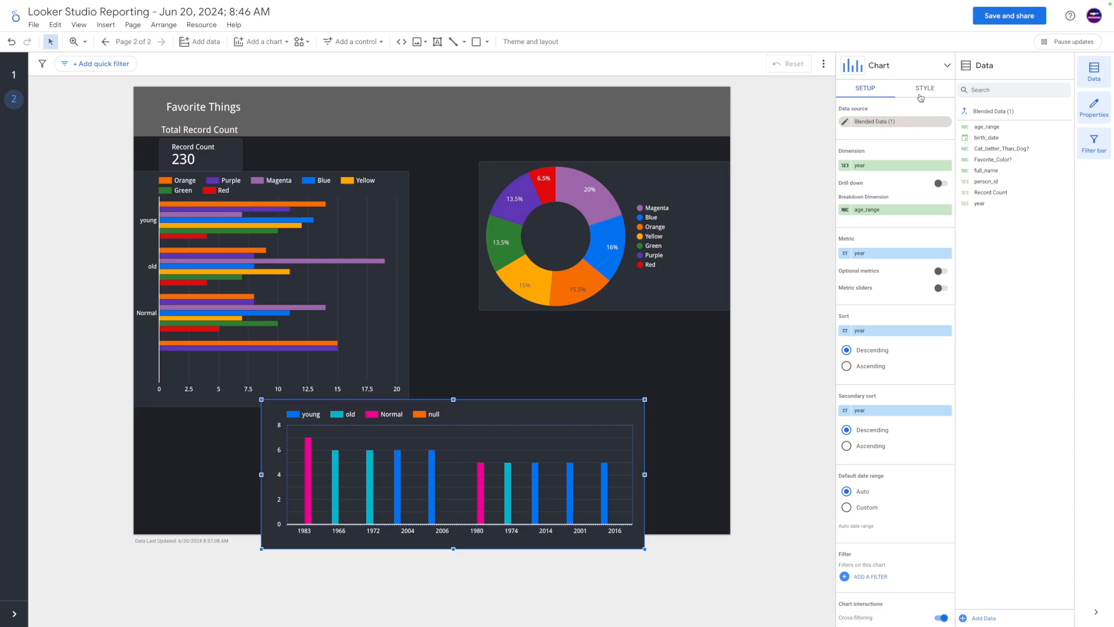
# Set the column chart's number of bars to 230
pyautogui.click(921, 92)
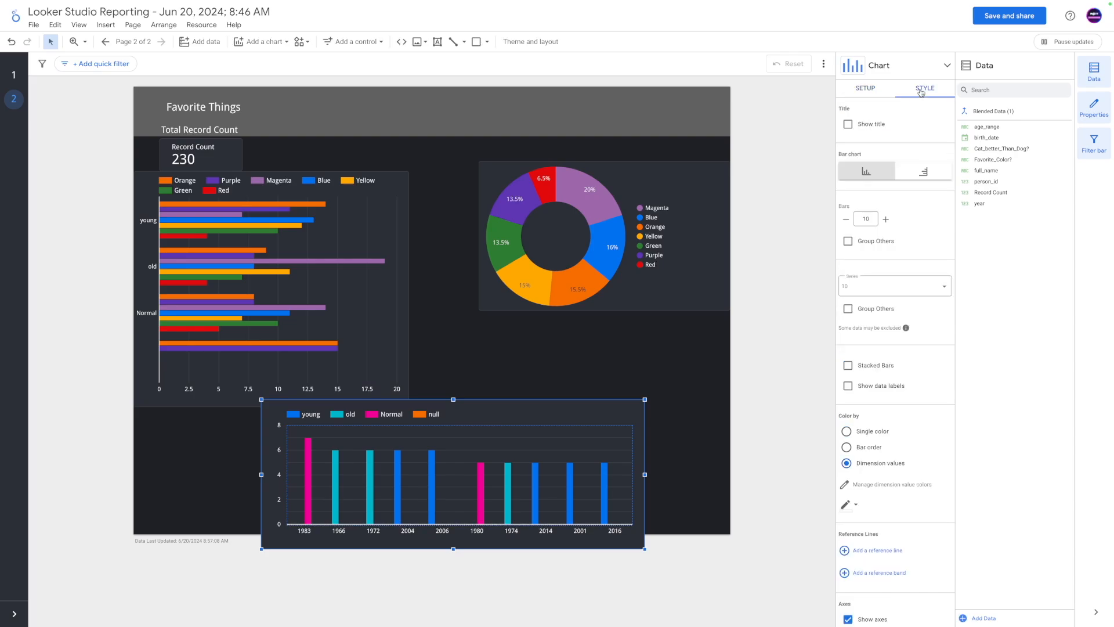
pyautogui.doubleClick(876, 220)
pyautogui.press('Return')
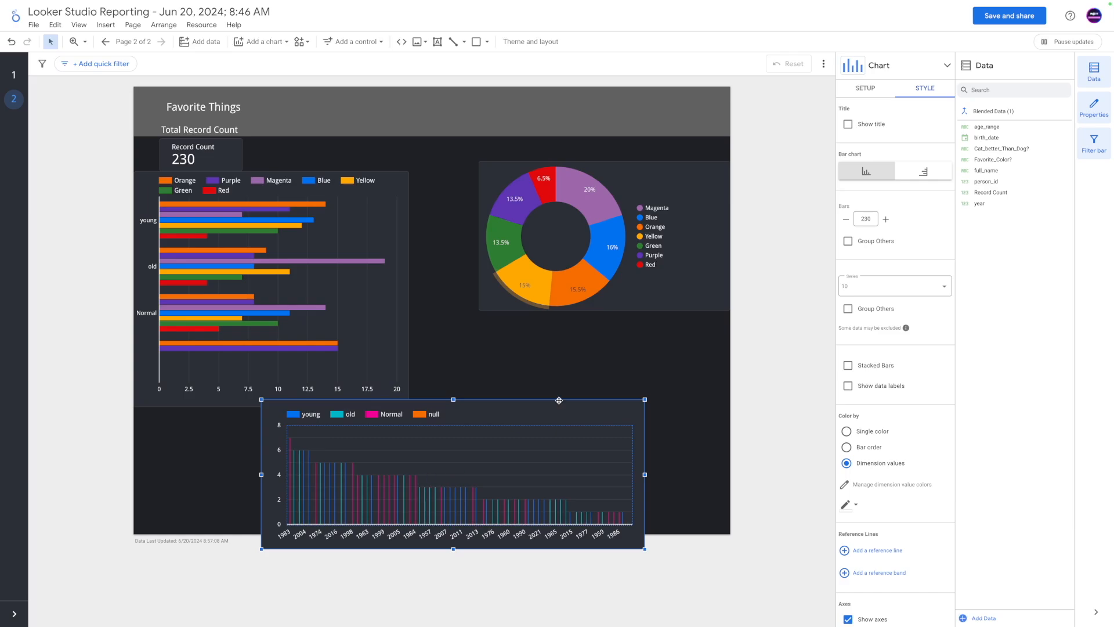
# Sort the column chart by year in ascending order, using the Min aggregation for both the primary and secondary sort
pyautogui.click(862, 88)
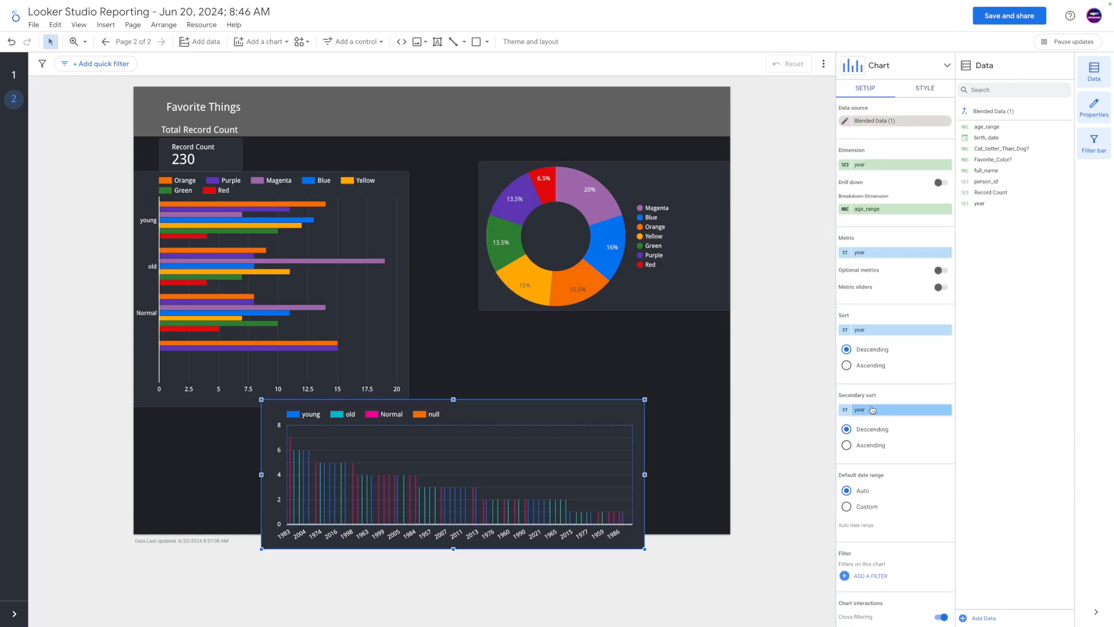
pyautogui.scroll(-1, 872, 409)
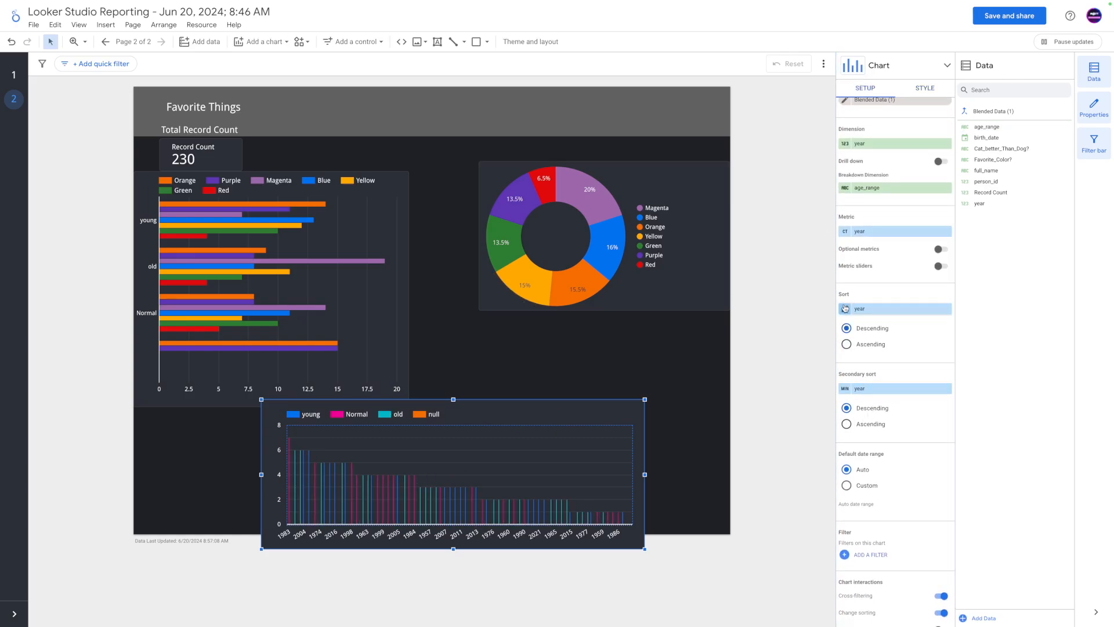
pyautogui.click(844, 308)
pyautogui.click(766, 414)
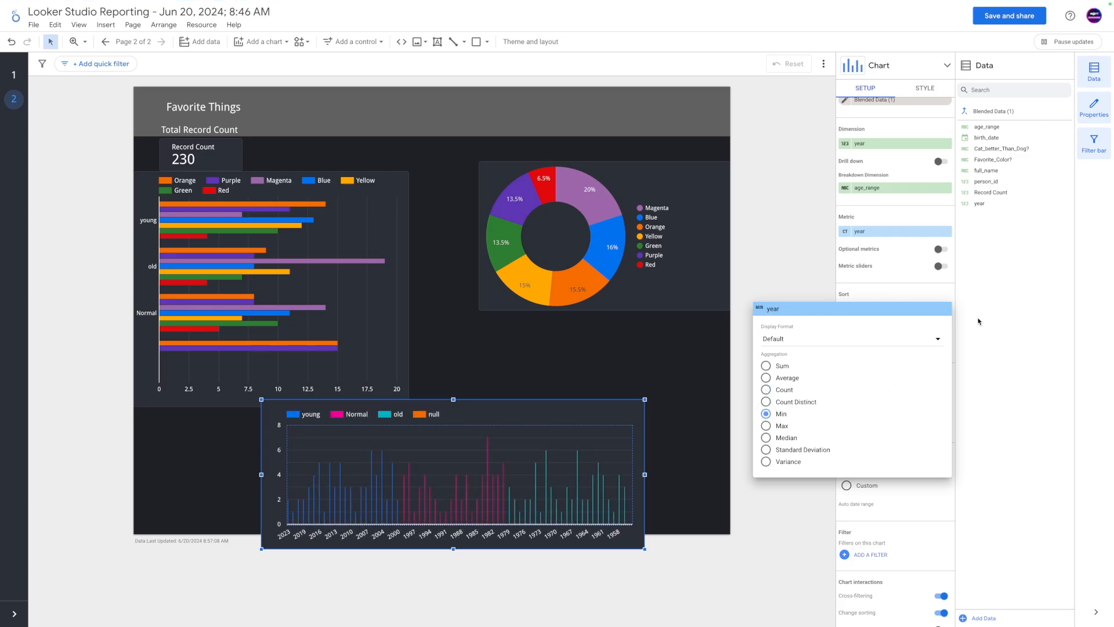
pyautogui.click(801, 413)
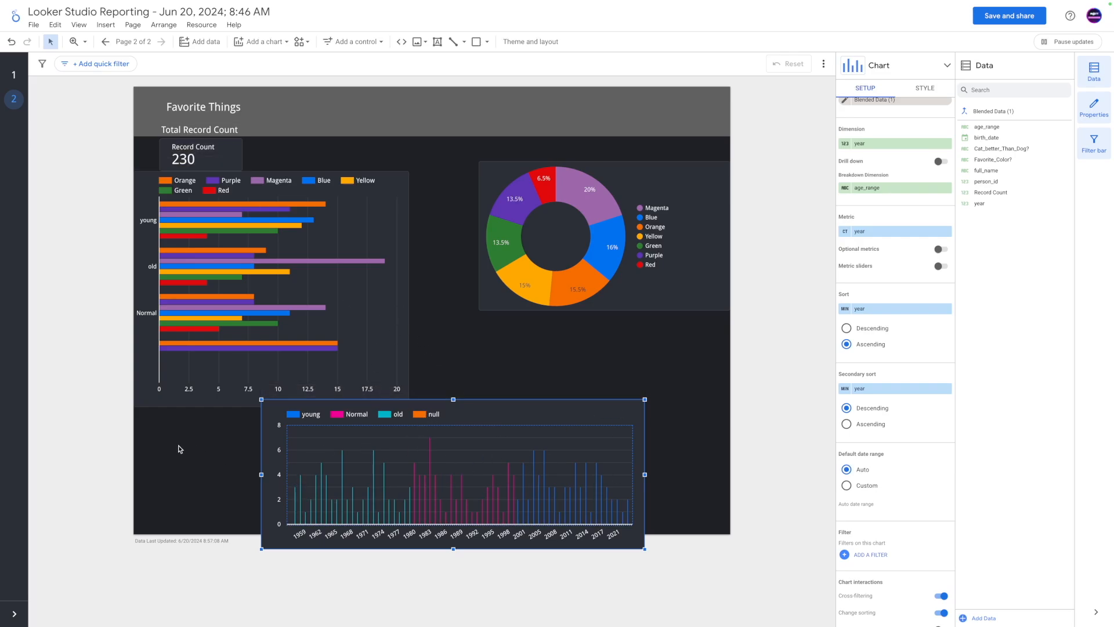
# Stretch the column chart across the full page width at the bottom of the page, with its upper edge meeting the bar chart
pyautogui.press('Escape')
pyautogui.click(429, 450)
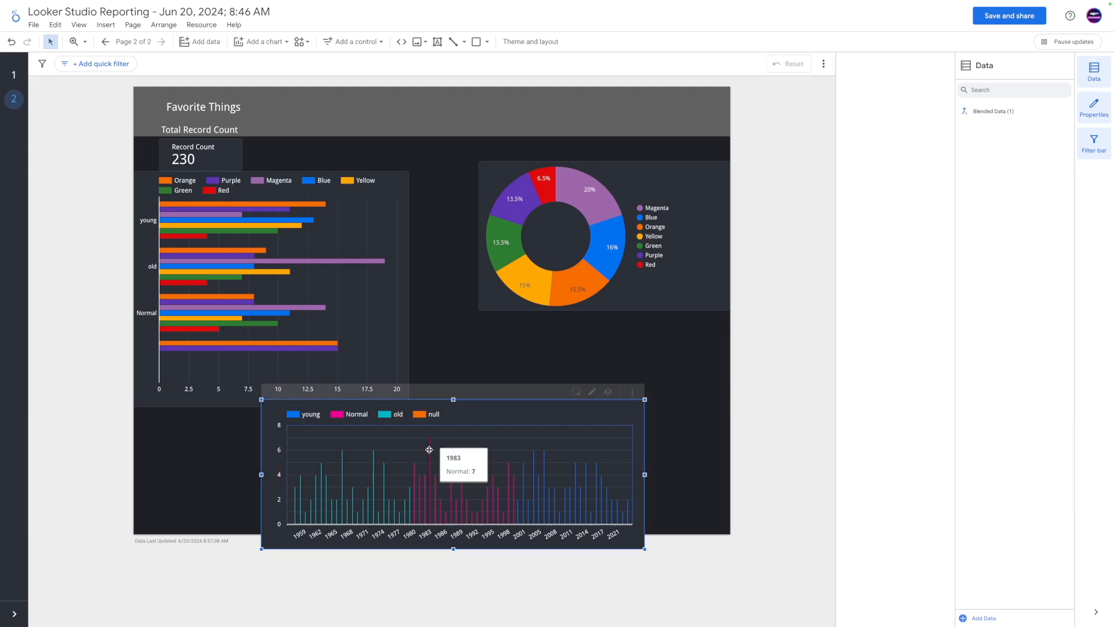
pyautogui.moveTo(497, 400); pyautogui.dragTo(374, 389)
pyautogui.moveTo(517, 459); pyautogui.dragTo(718, 454)
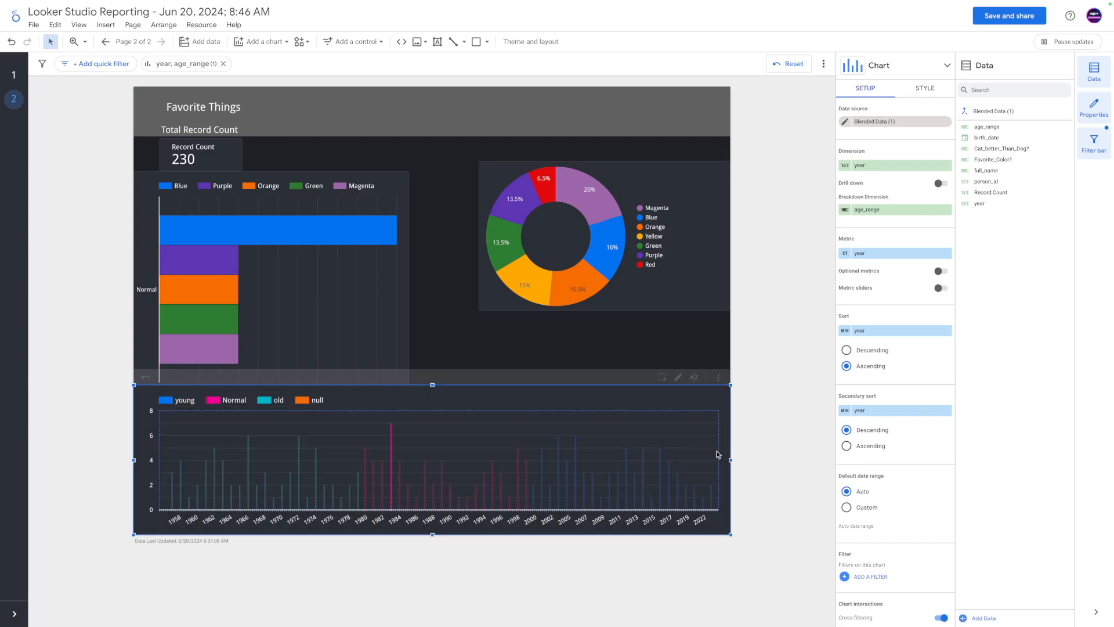
pyautogui.moveTo(432, 385); pyautogui.dragTo(427, 407)
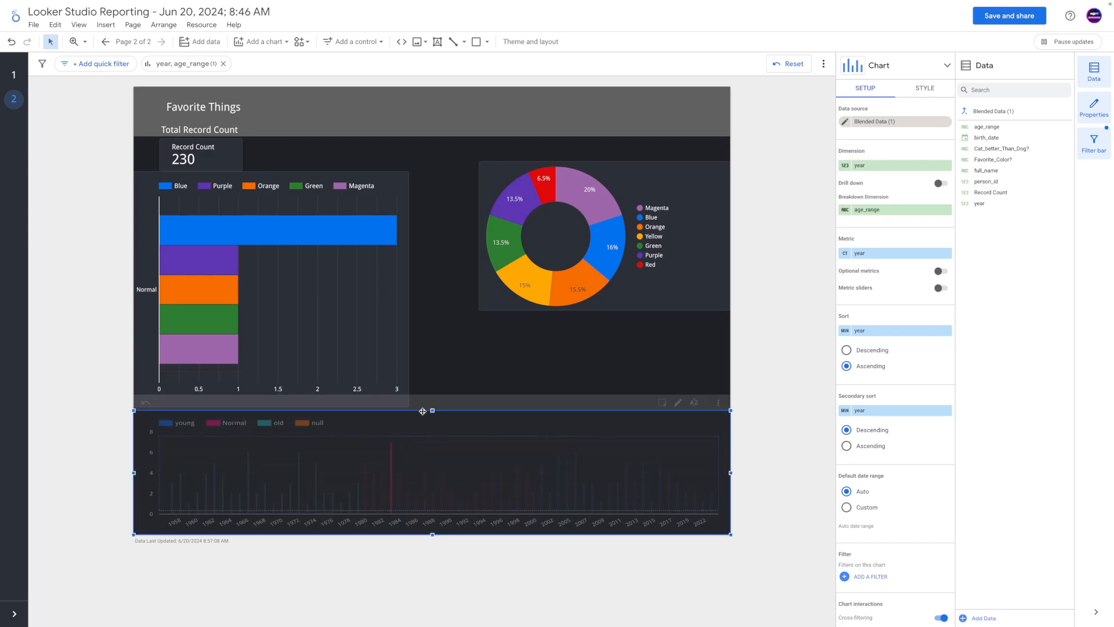
pyautogui.click(390, 450)
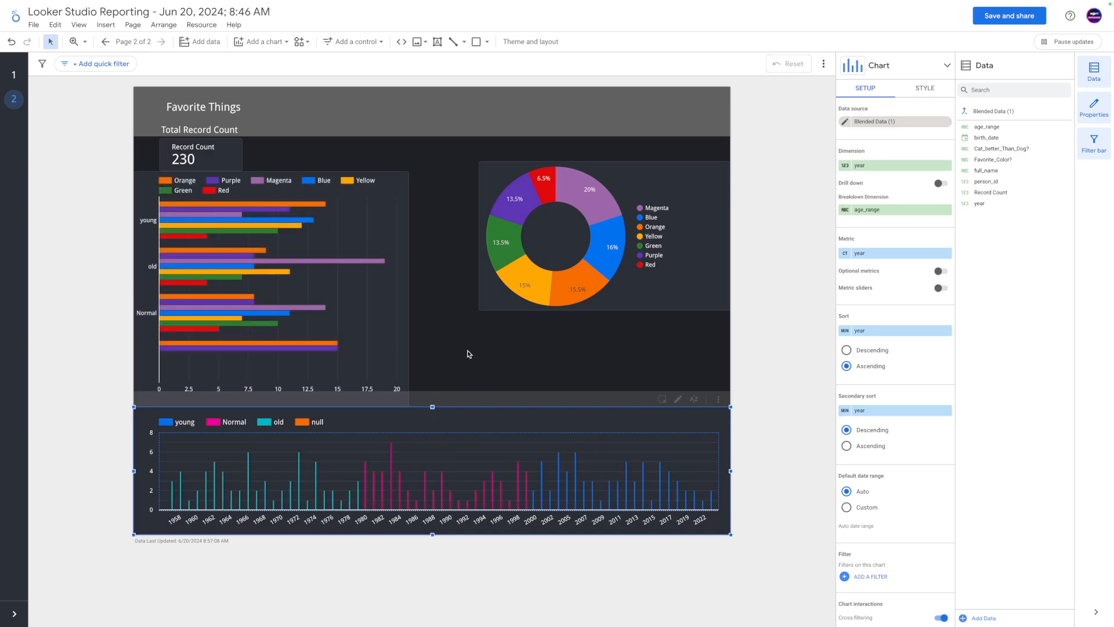
pyautogui.click(469, 353)
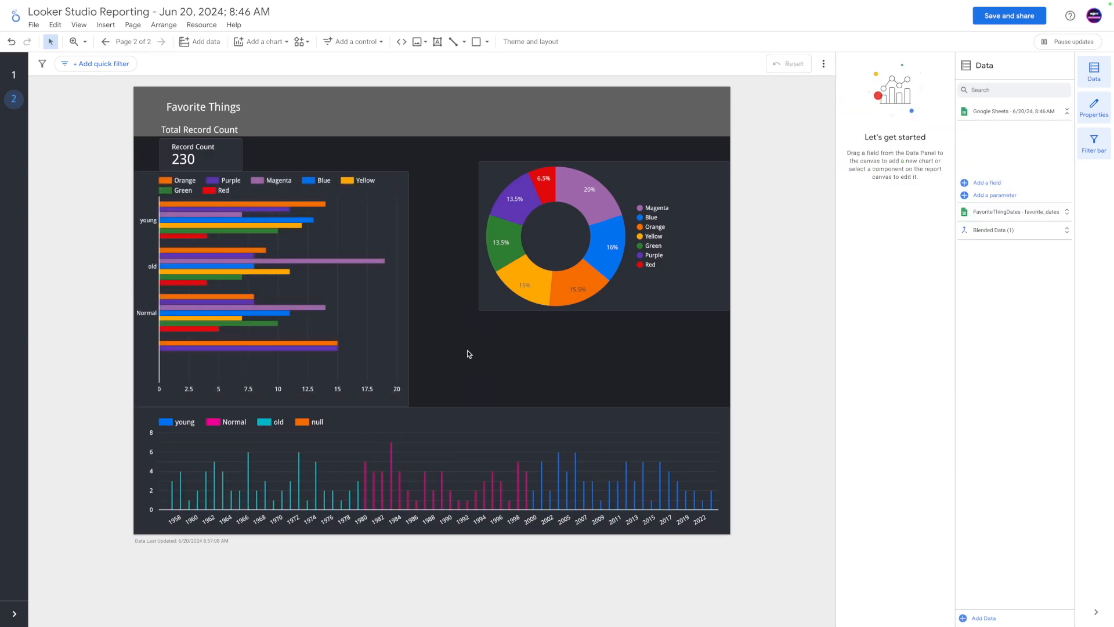
# Save the report, reviewing the data access of both Google Sheets data sources and acknowledging it
pyautogui.click(1016, 18)
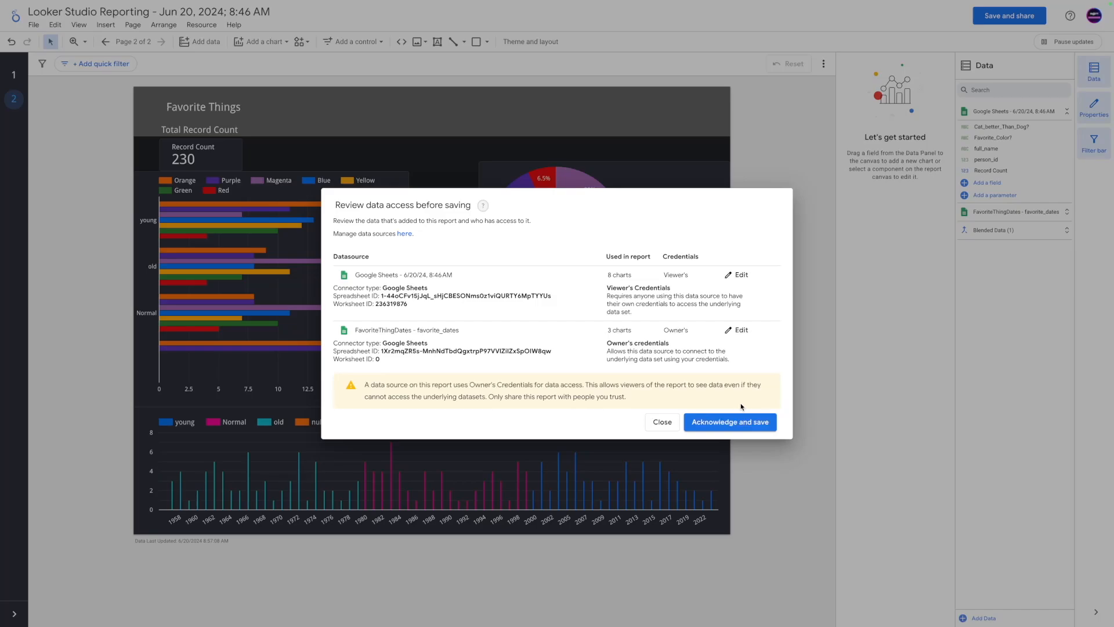
pyautogui.moveTo(343, 219); pyautogui.dragTo(438, 219)
pyautogui.click(337, 228)
pyautogui.moveTo(335, 286); pyautogui.dragTo(437, 308)
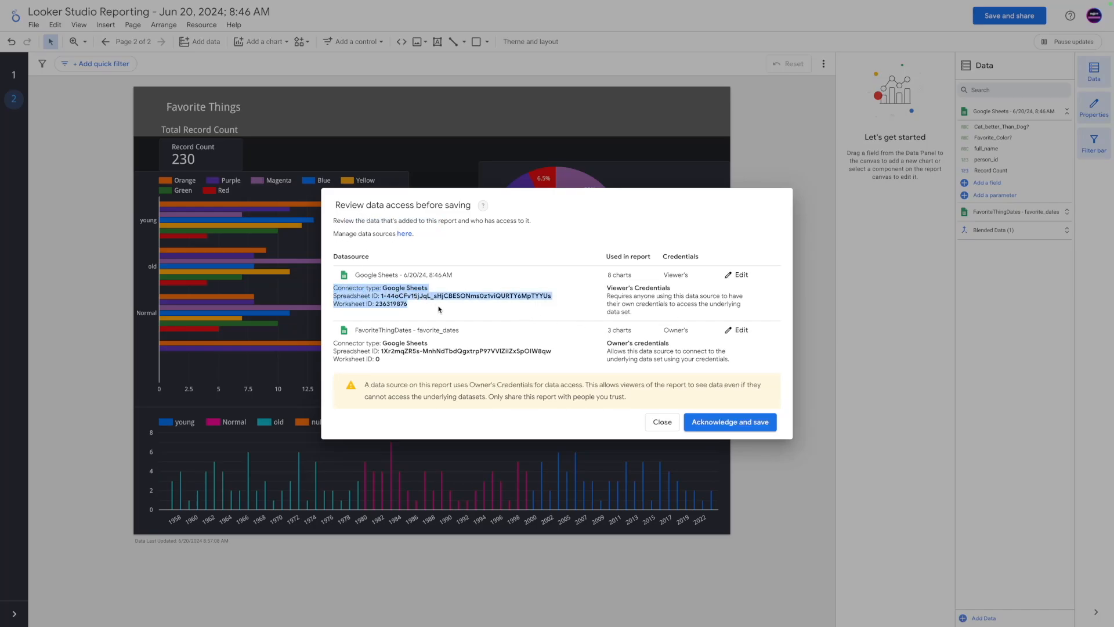
pyautogui.moveTo(335, 342)
pyautogui.mouseDown()
pyautogui.moveTo(430, 351)
pyautogui.moveTo(413, 360)
pyautogui.mouseUp()
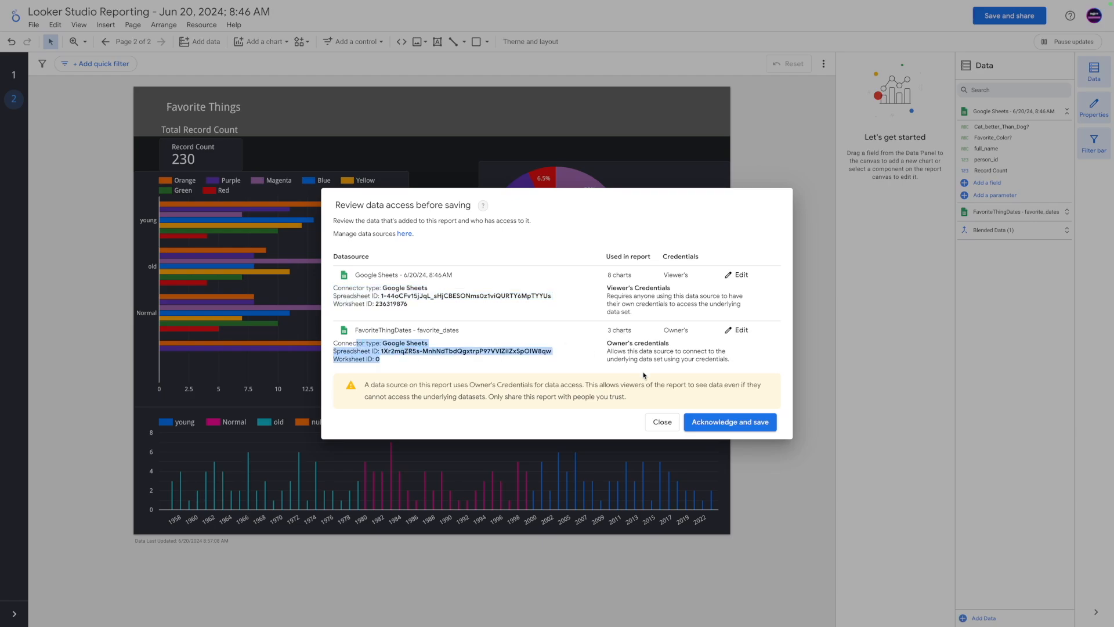
pyautogui.click(719, 424)
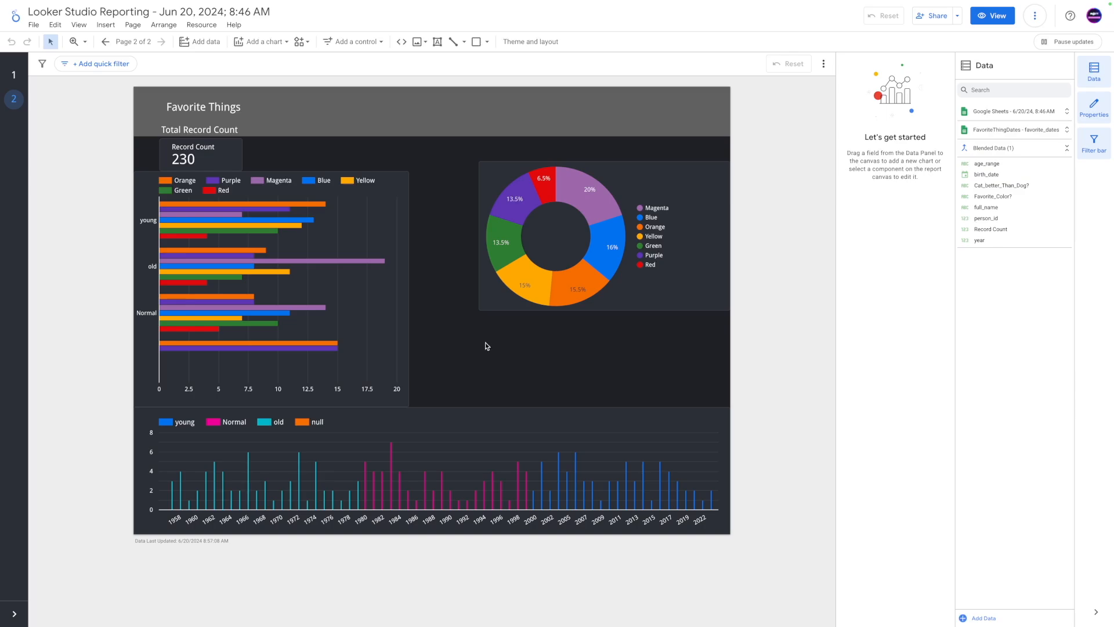
# Name the report's current version "First save" in the version history
pyautogui.click(33, 24)
pyautogui.moveTo(105, 91)
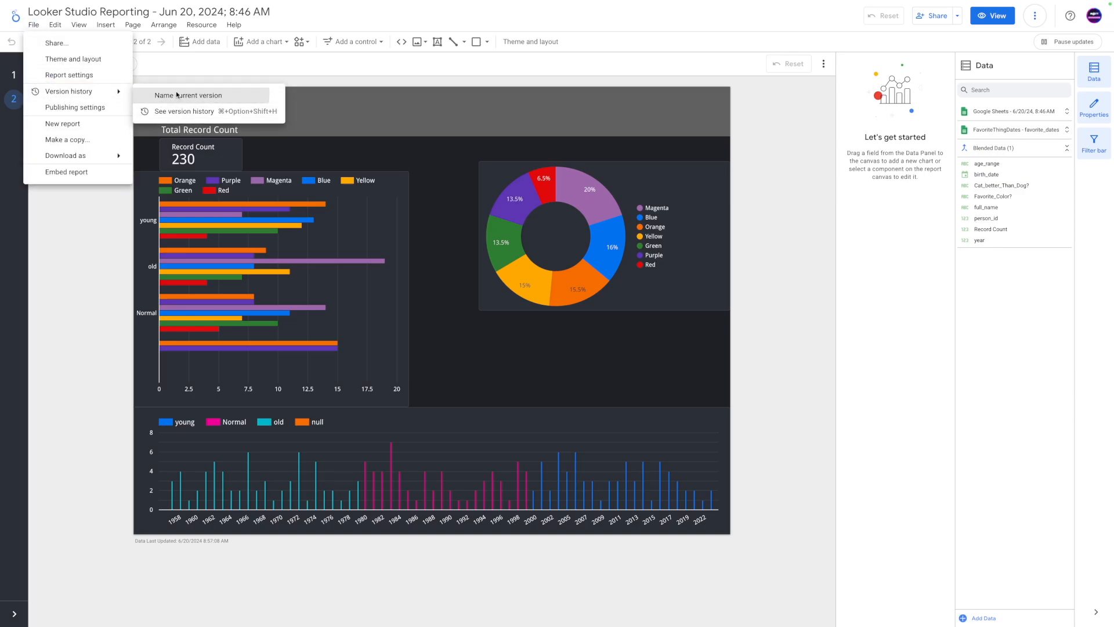
pyautogui.click(174, 96)
pyautogui.write('First save')
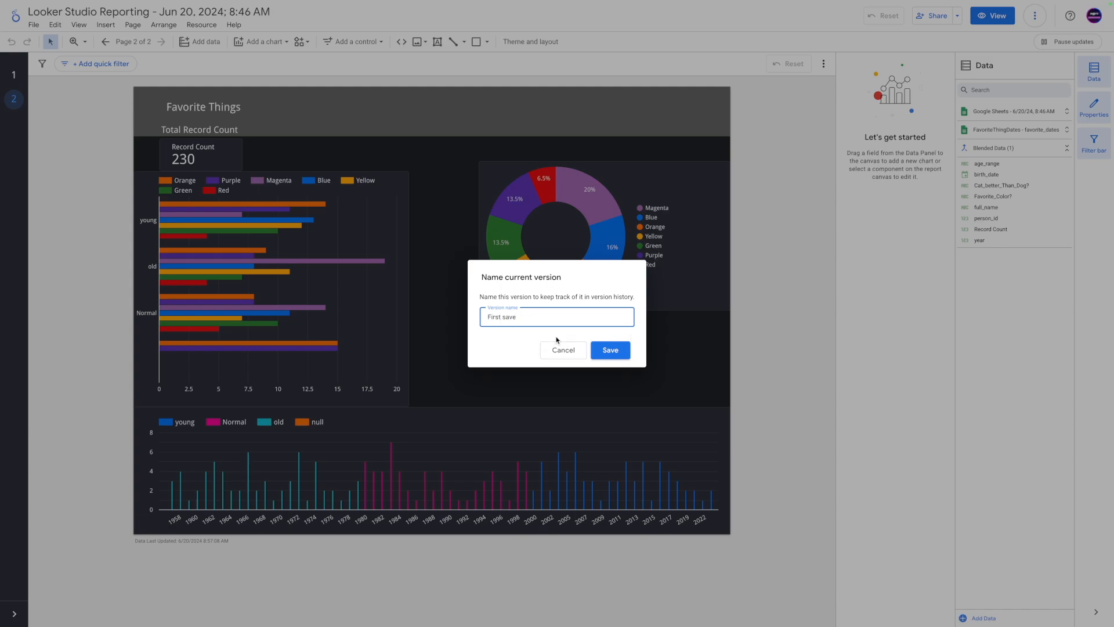
pyautogui.click(607, 349)
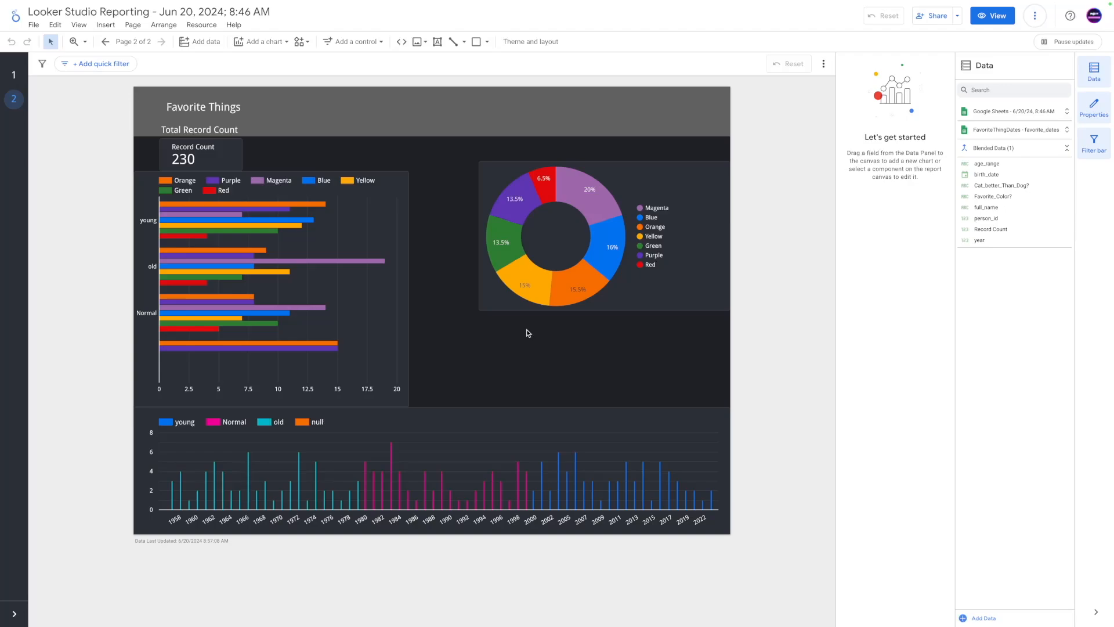
# Move the donut chart down against the column chart and add a slider control in the page header above it
pyautogui.moveTo(643, 170); pyautogui.dragTo(643, 264)
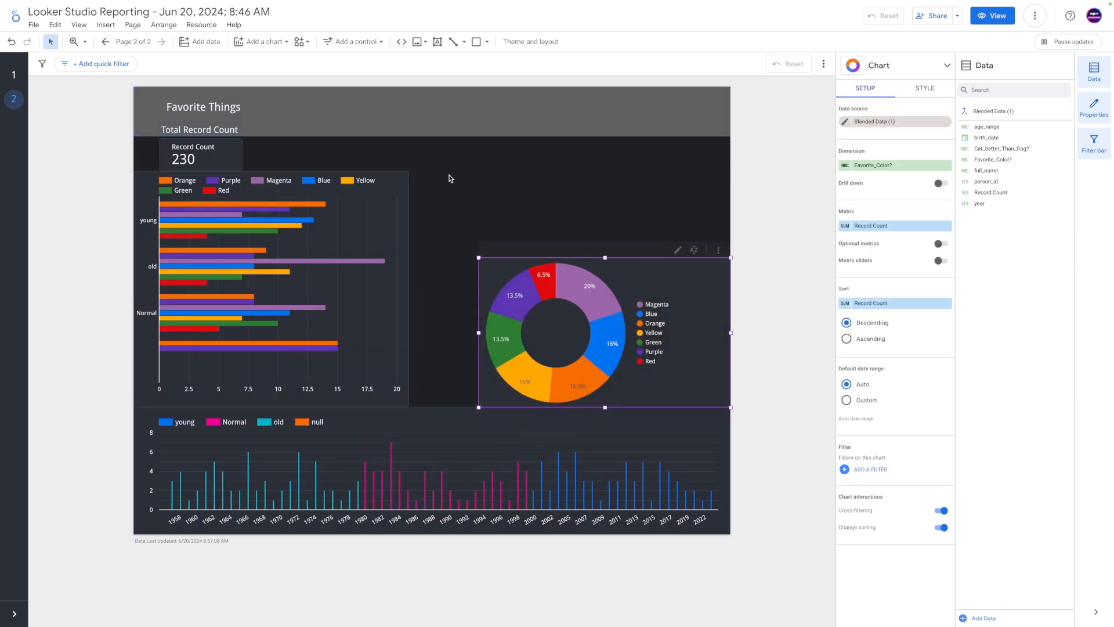
pyautogui.click(348, 42)
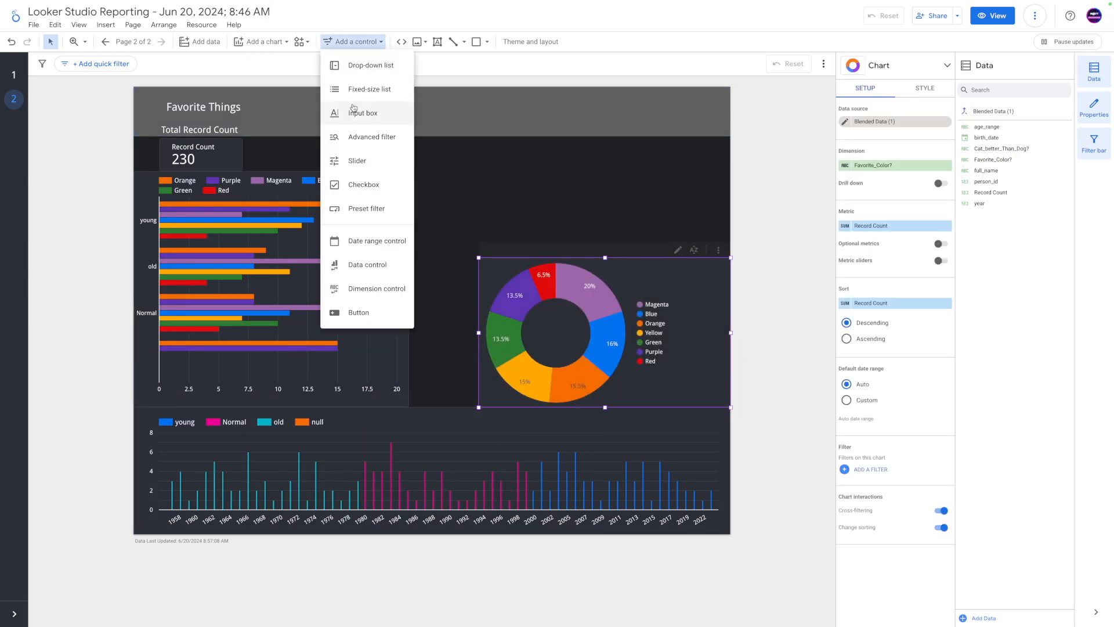
pyautogui.click(357, 161)
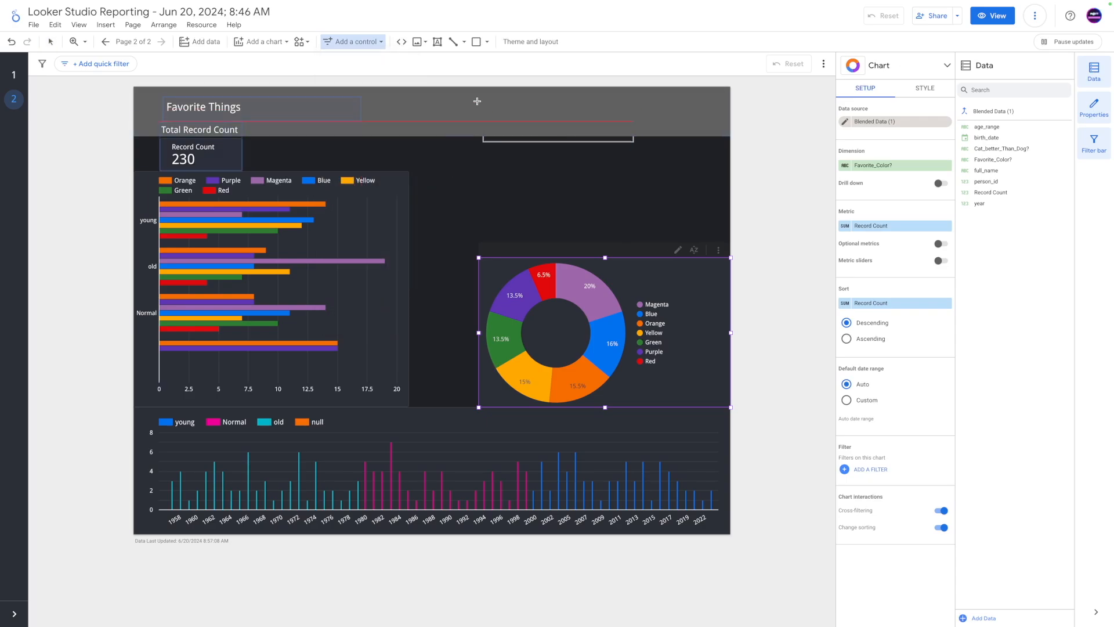
pyautogui.click(471, 97)
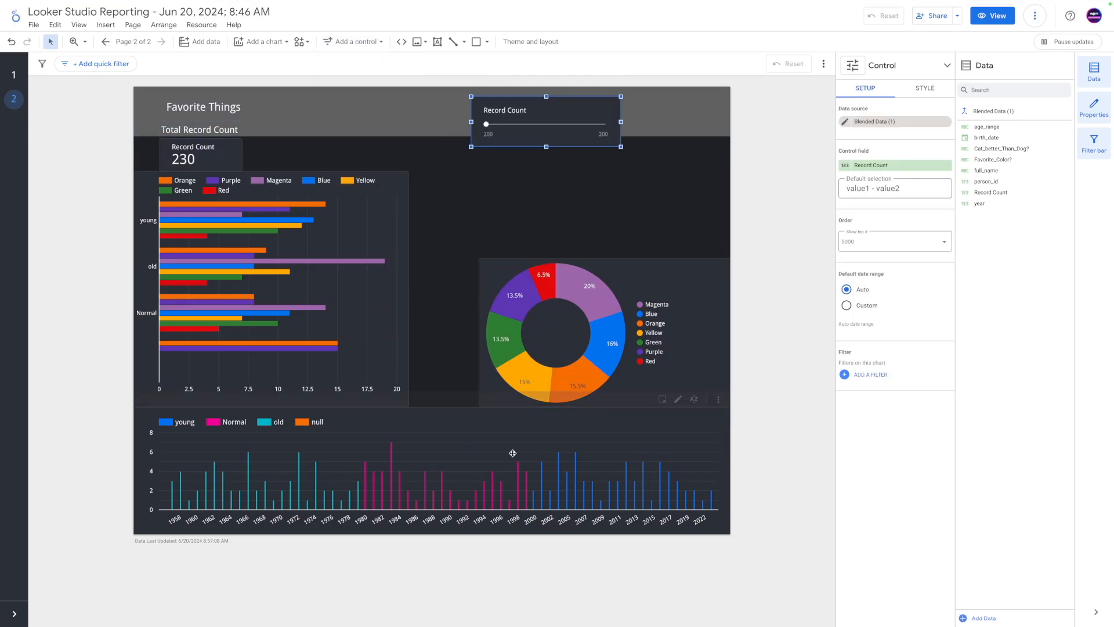
pyautogui.moveTo(560, 105); pyautogui.dragTo(562, 95)
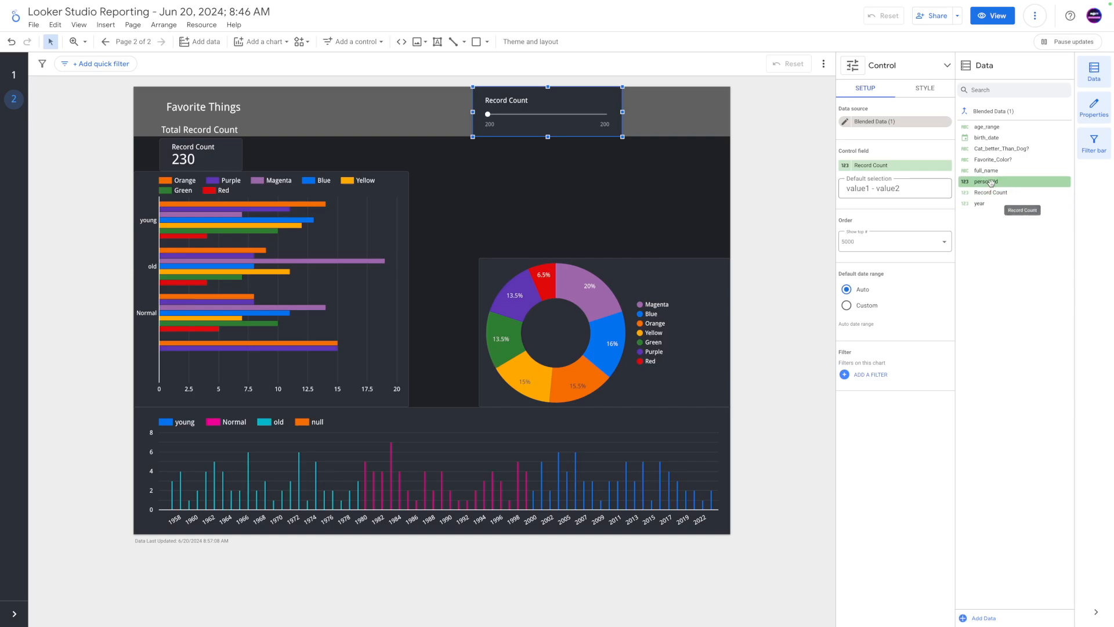
# Set the slider's control field to year and its minimum value to 1950
pyautogui.moveTo(979, 213); pyautogui.dragTo(894, 165)
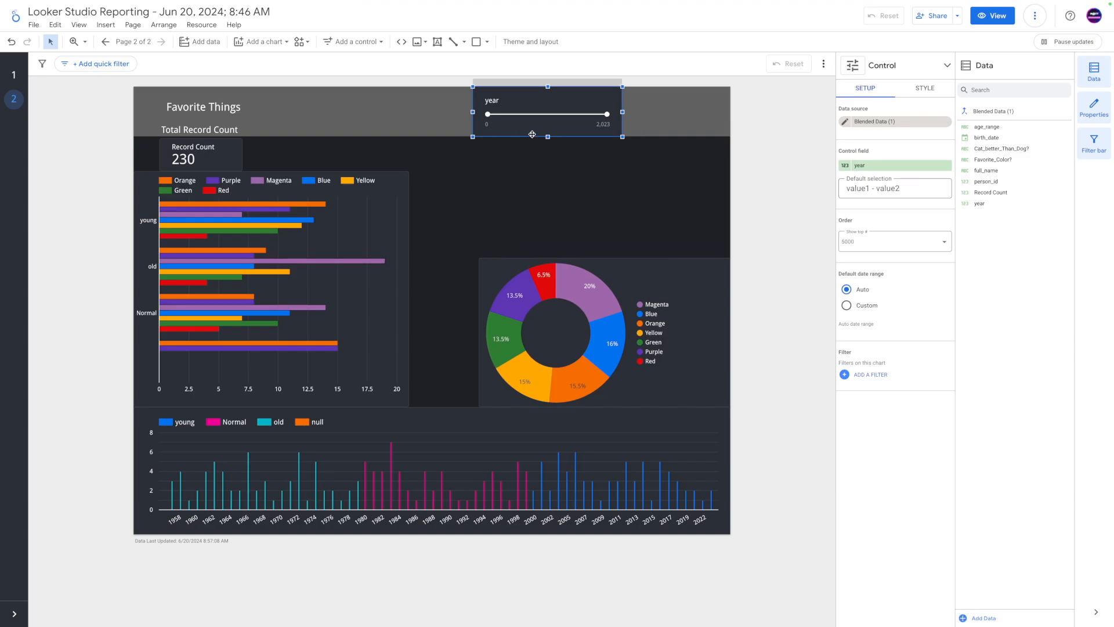
pyautogui.click(926, 88)
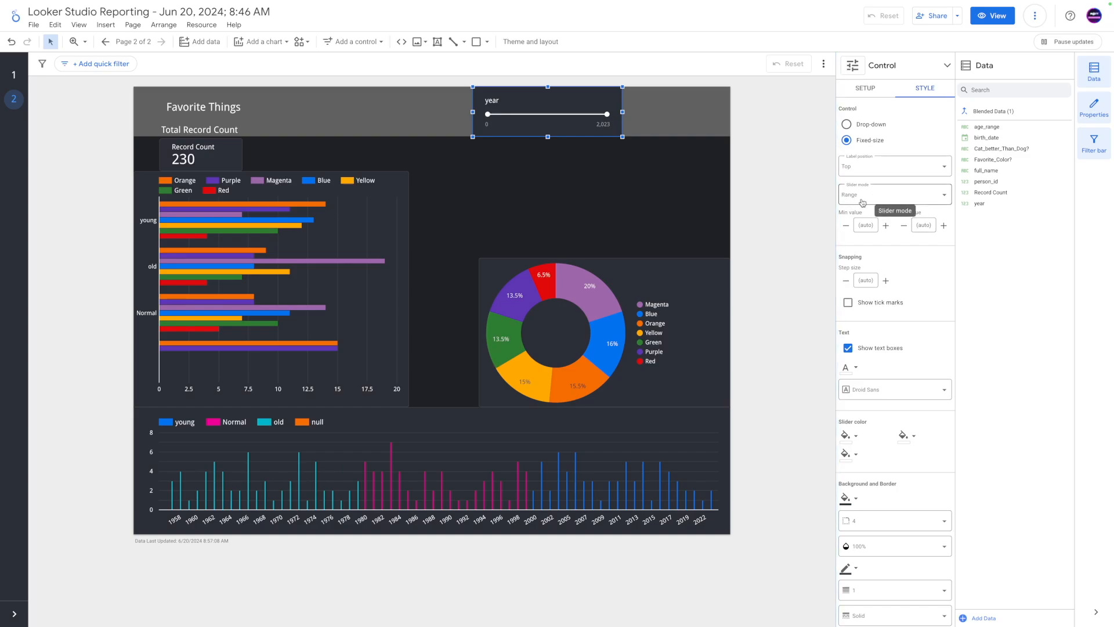
pyautogui.click(872, 227)
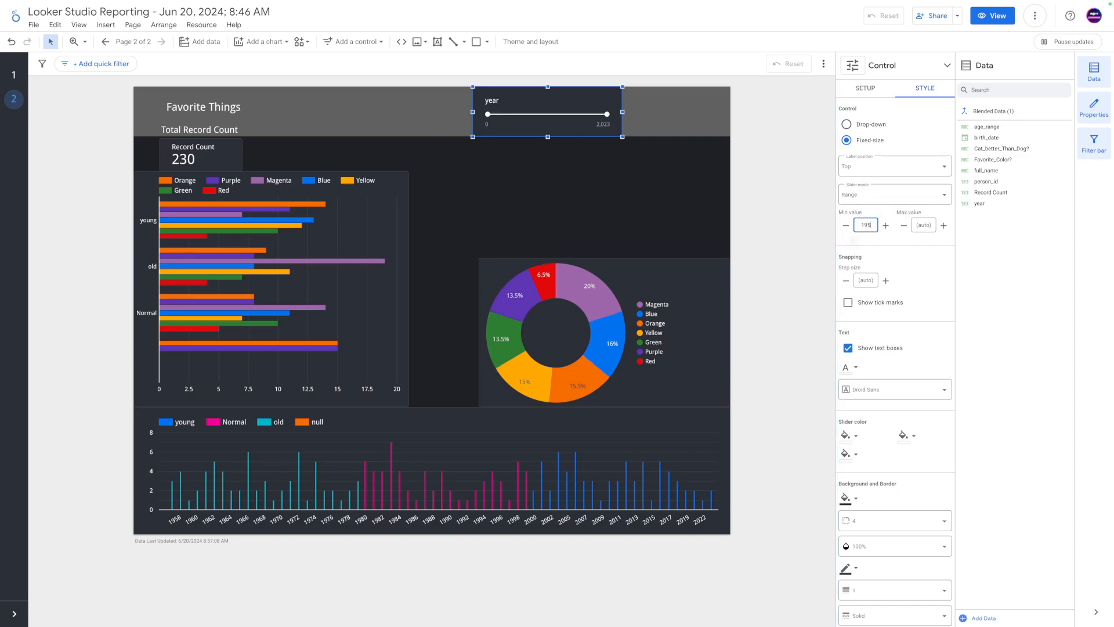
pyautogui.click(917, 253)
# Test the year slider by raising its lower bound to 1968 and returning it to 1950
pyautogui.moveTo(485, 115); pyautogui.dragTo(531, 114)
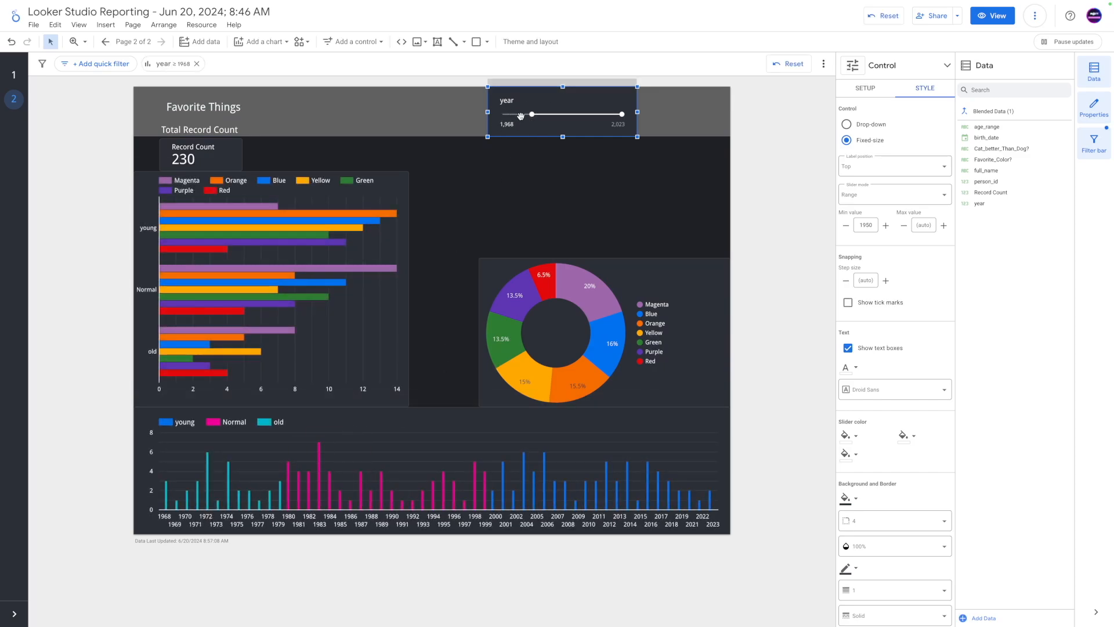
pyautogui.moveTo(566, 102); pyautogui.dragTo(483, 114)
pyautogui.moveTo(484, 114); pyautogui.dragTo(450, 116)
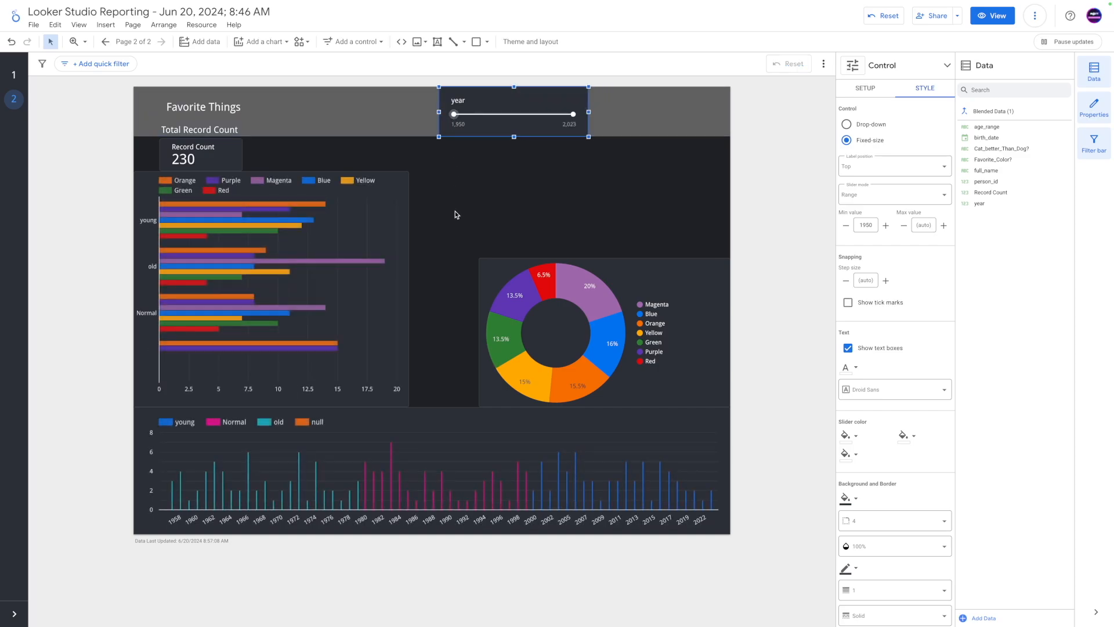
# Shrink the year slider control to fit inside the header band and place it beside the "Favorite Things" title
pyautogui.click(633, 156)
pyautogui.click(511, 102)
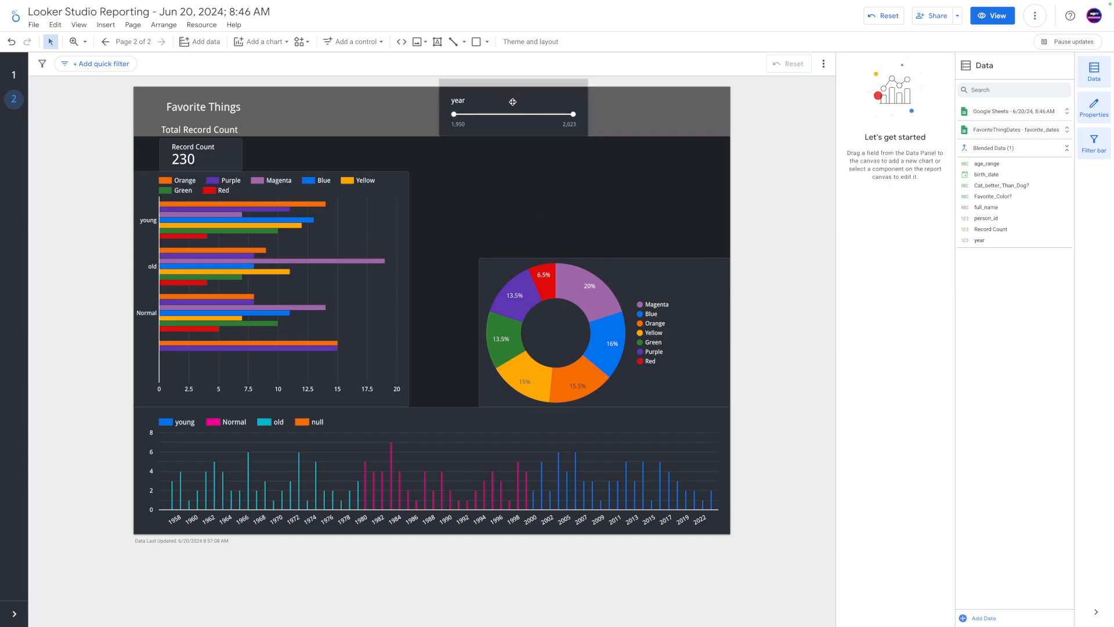
pyautogui.moveTo(438, 86); pyautogui.dragTo(313, 103)
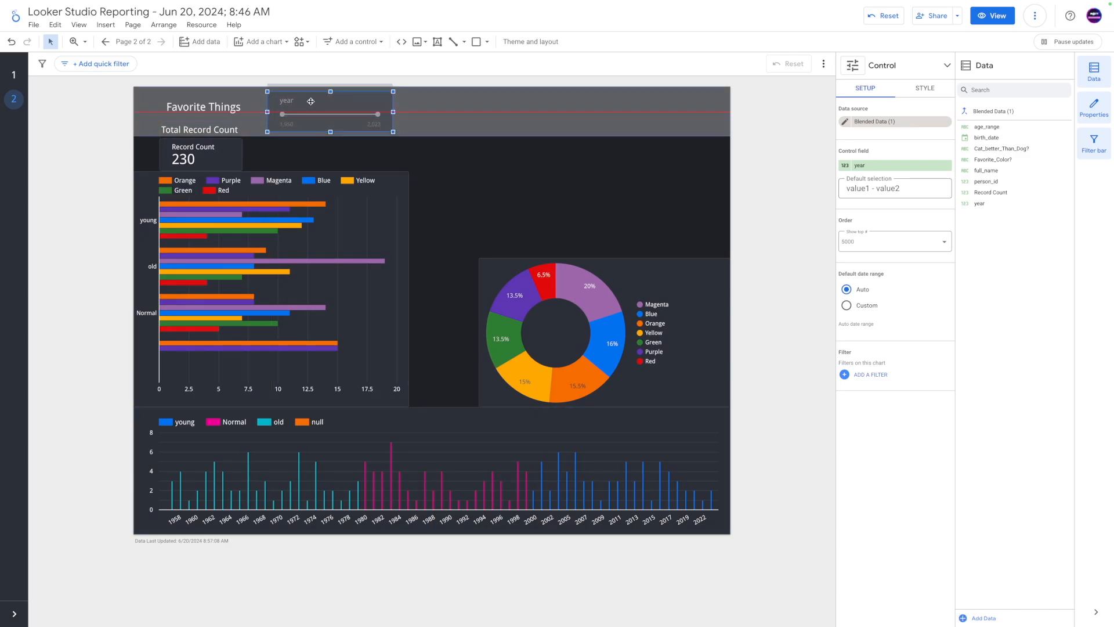
pyautogui.click(470, 177)
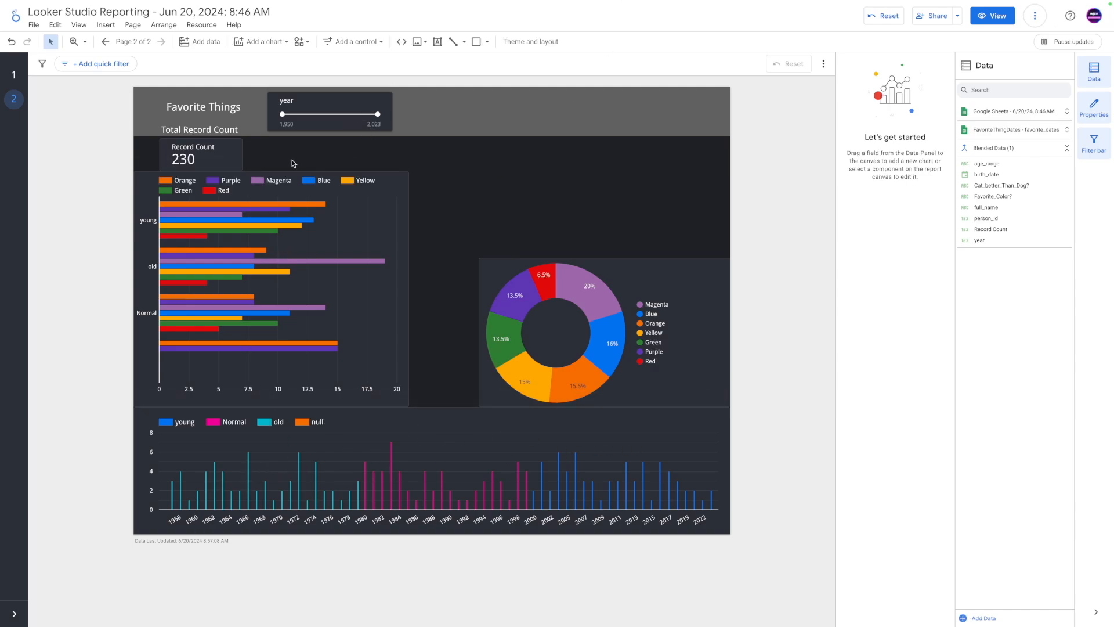
# Insert a scorecard just below the header, in the empty area above the donut chart
pyautogui.click(260, 42)
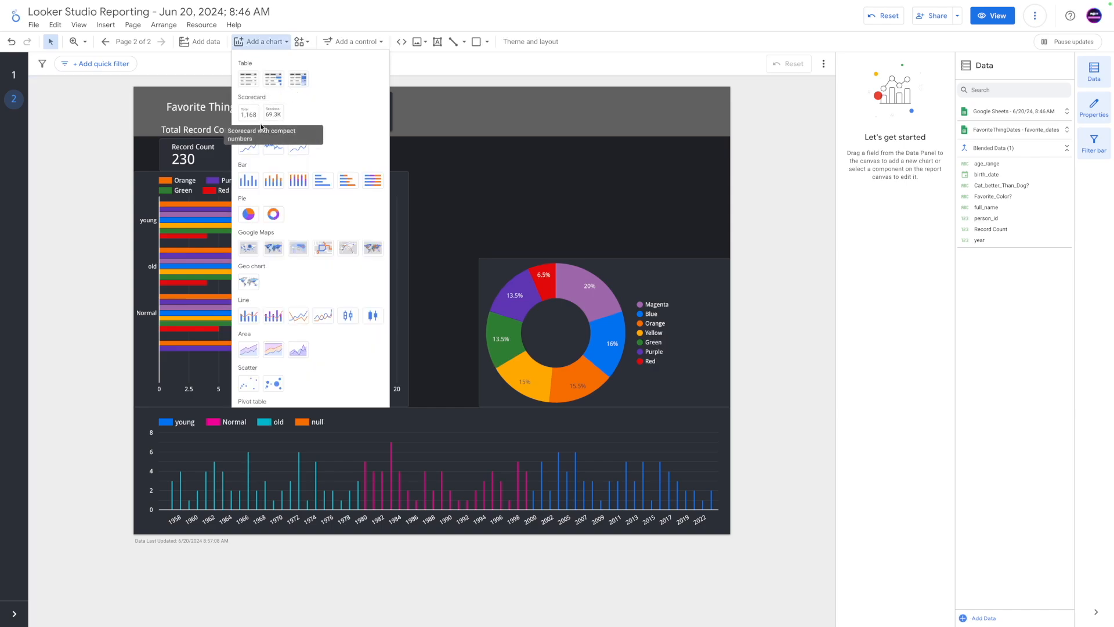
pyautogui.click(249, 113)
pyautogui.click(520, 134)
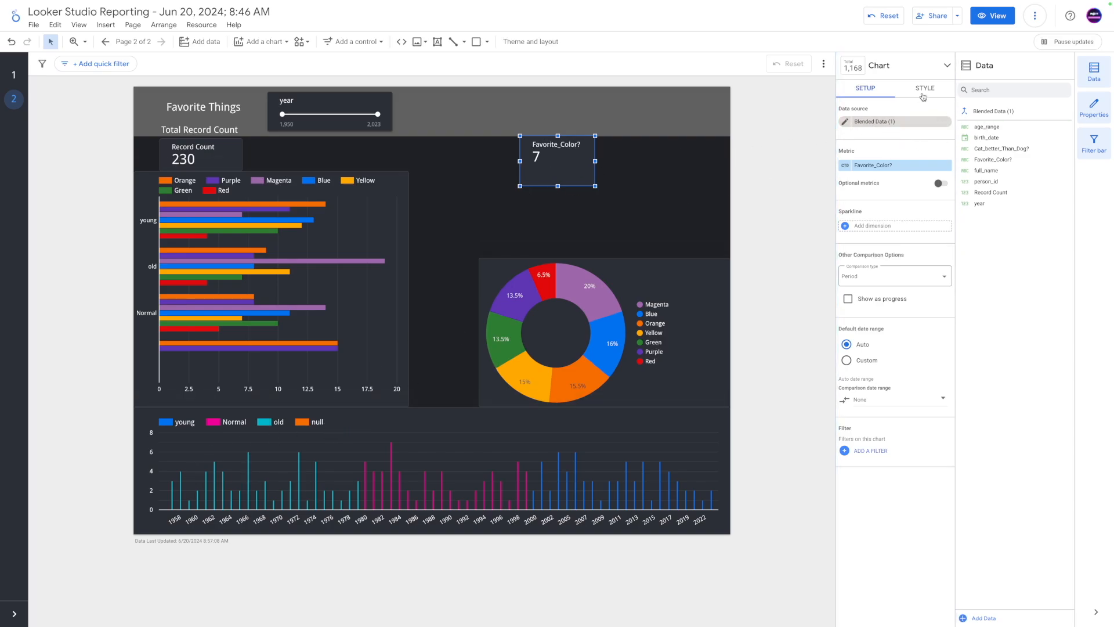
# Change the new scorecard's Favorite_Color? metric aggregation to Count
pyautogui.click(856, 167)
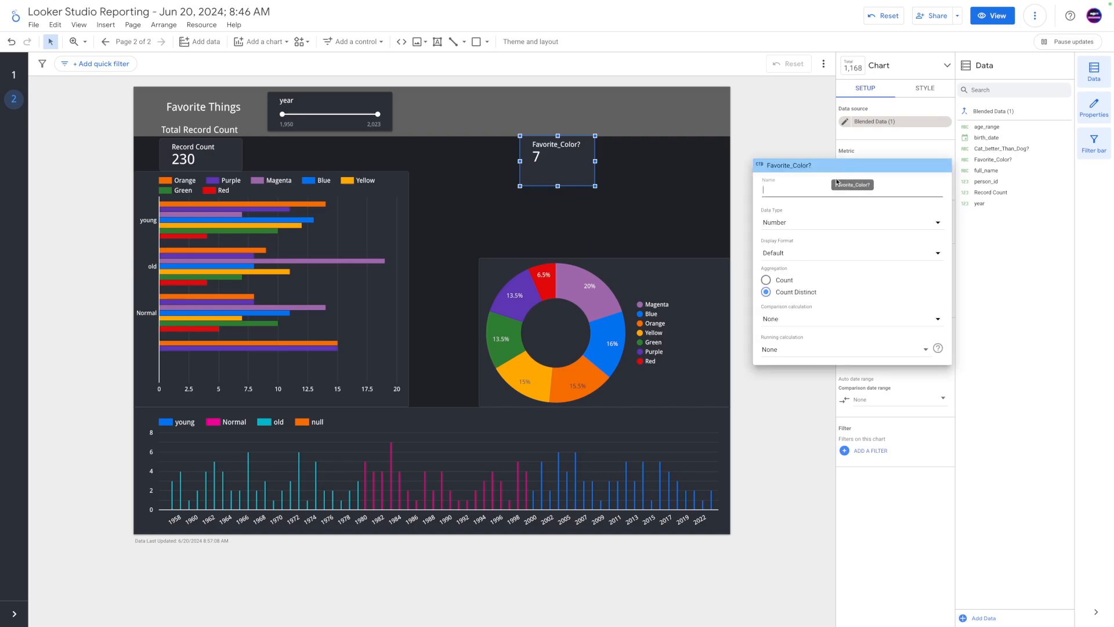
pyautogui.click(766, 280)
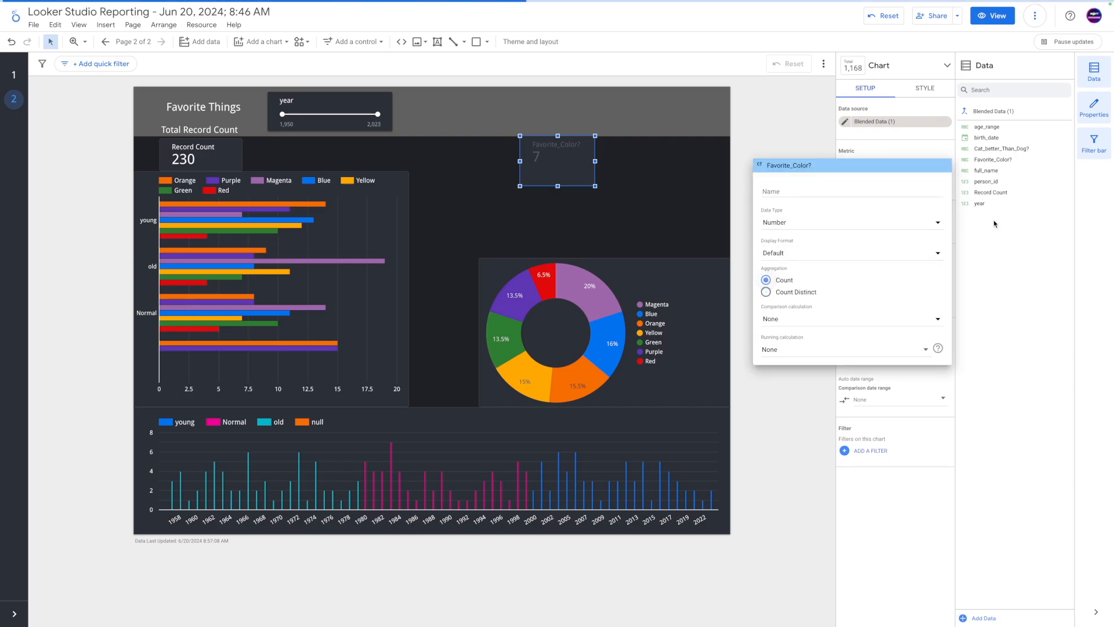
pyautogui.click(993, 225)
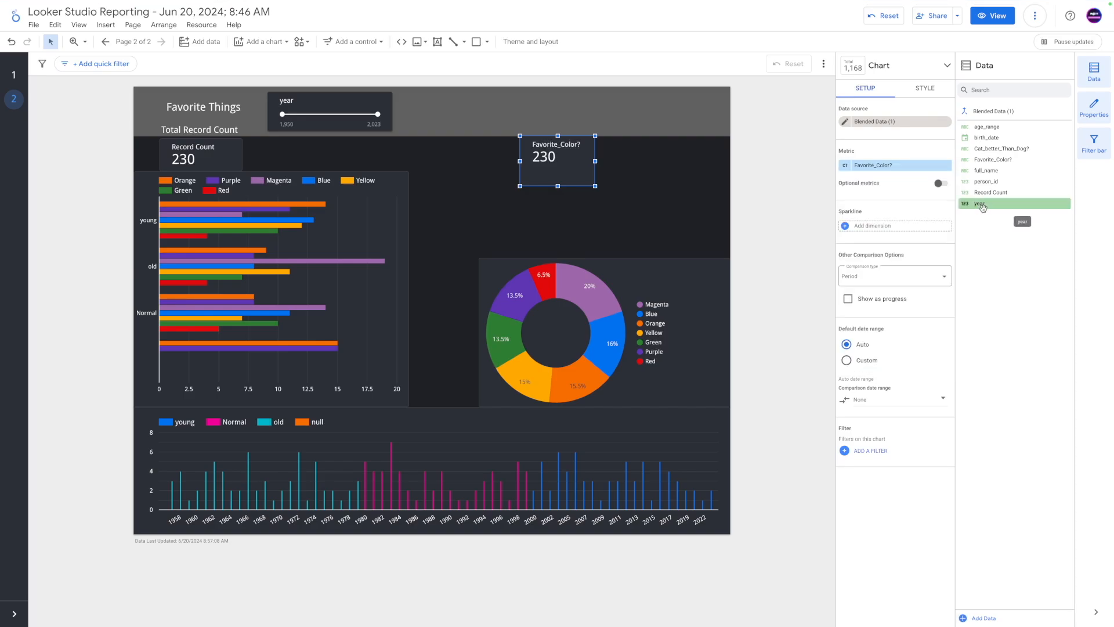
# Set the new scorecard's metric to year aggregated as Count and place it against the page's right edge directly under the header
pyautogui.moveTo(983, 204); pyautogui.dragTo(871, 167)
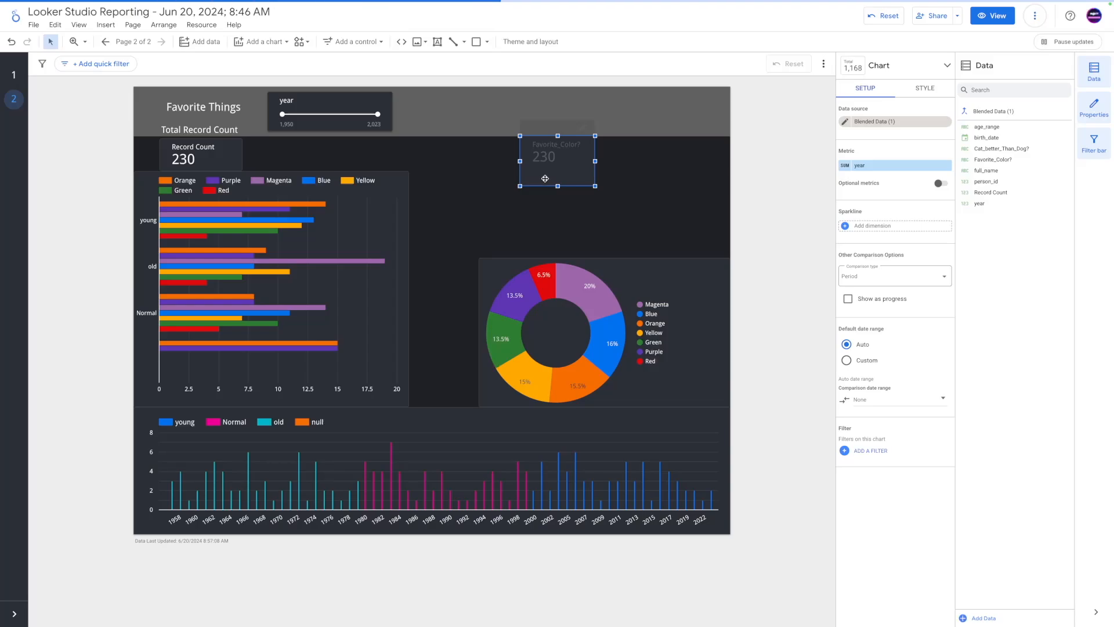
pyautogui.moveTo(541, 179); pyautogui.dragTo(678, 175)
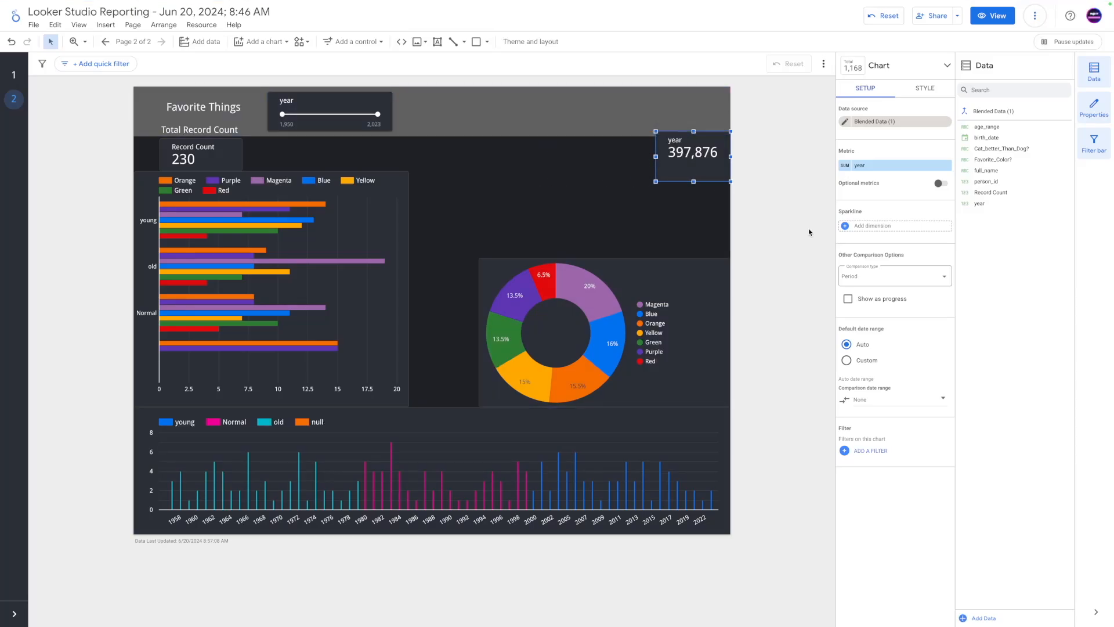
pyautogui.click(852, 166)
pyautogui.click(765, 303)
pyautogui.click(598, 212)
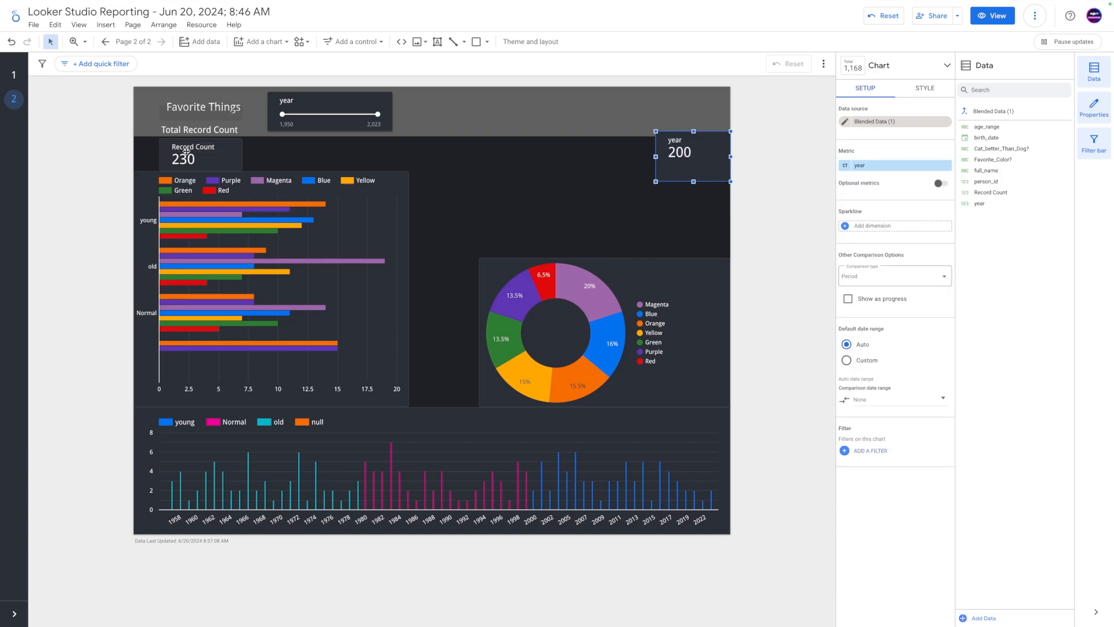
pyautogui.click(630, 188)
pyautogui.moveTo(677, 152); pyautogui.dragTo(678, 158)
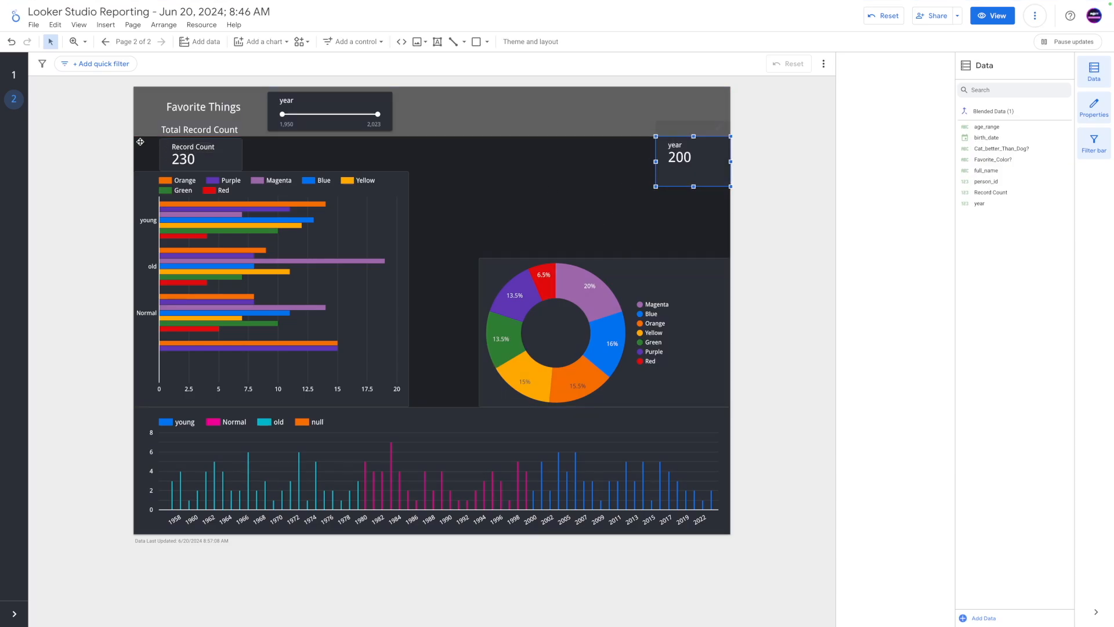
# Give the year scorecard the title "Date Records"
pyautogui.click(180, 135)
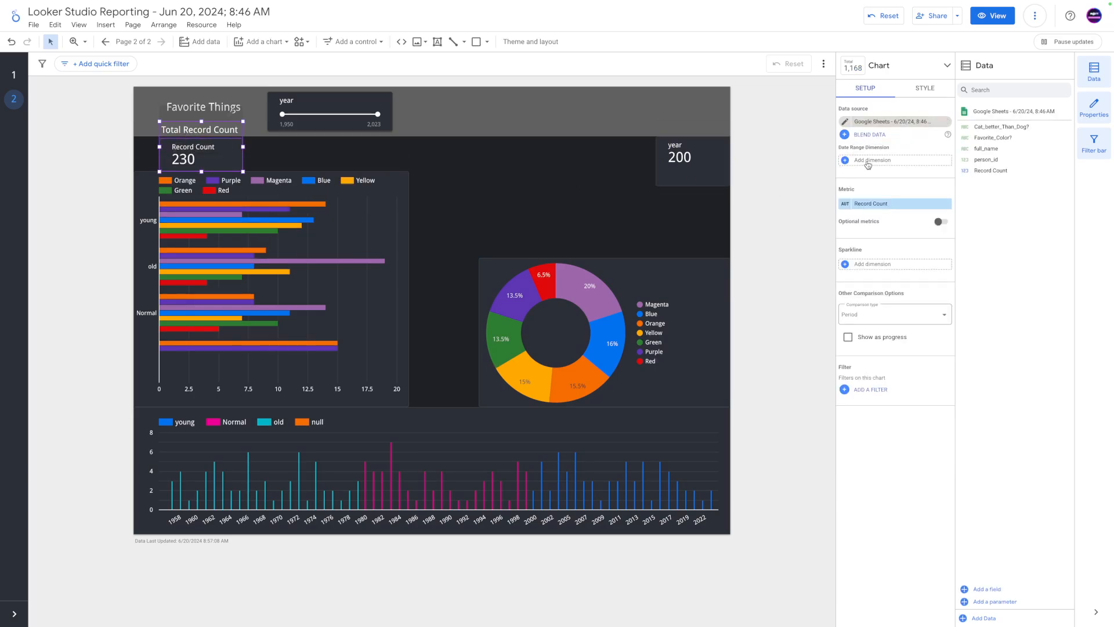
pyautogui.click(688, 165)
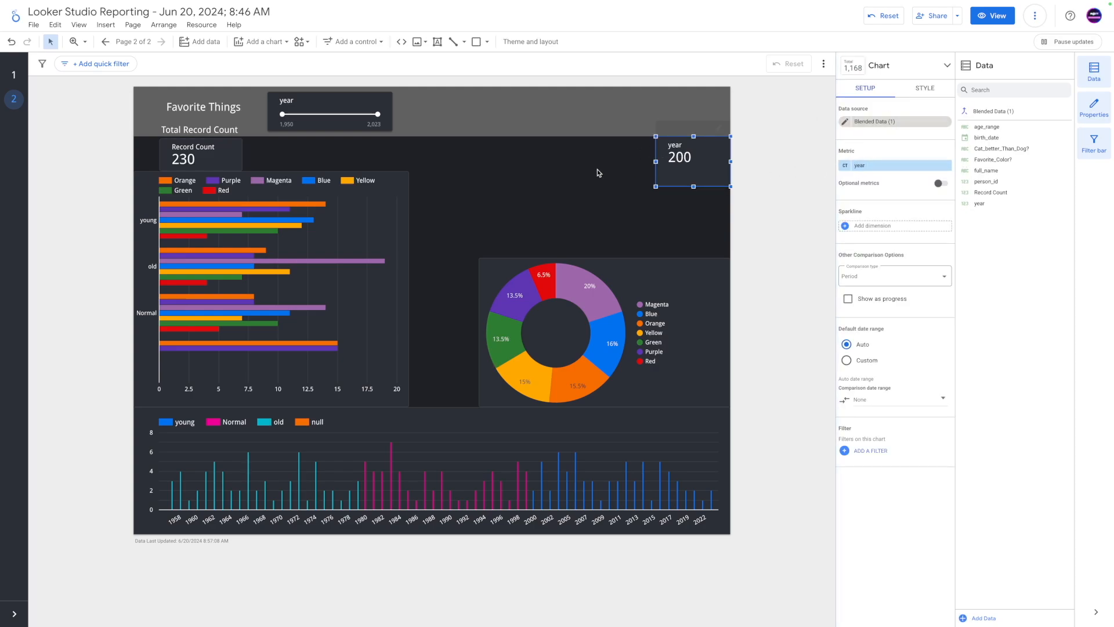
pyautogui.click(597, 172)
pyautogui.click(685, 160)
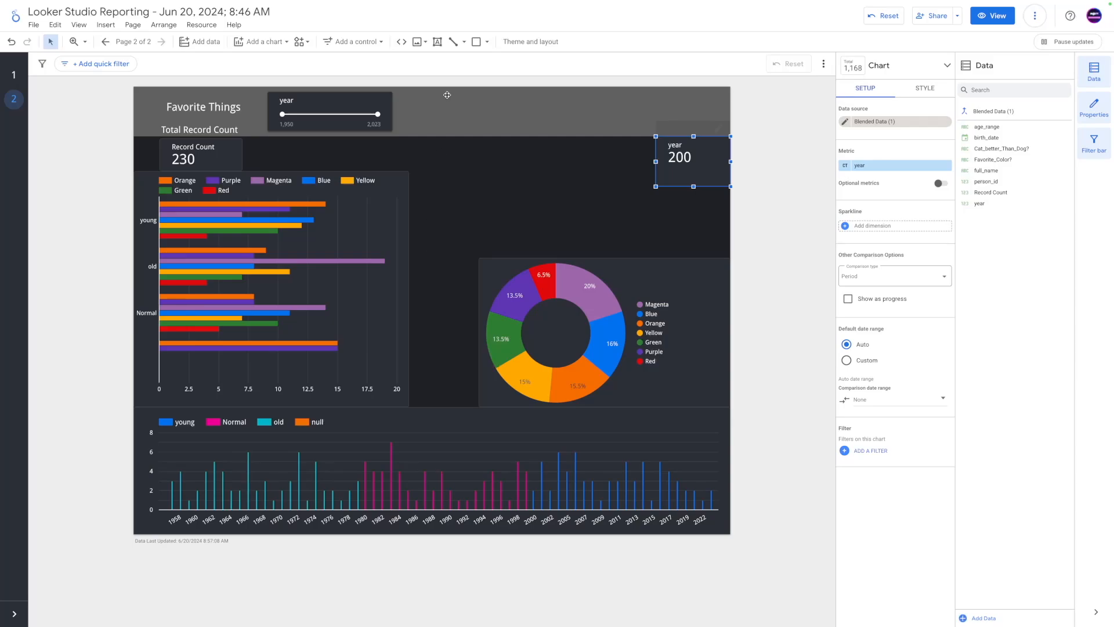
pyautogui.click(918, 93)
pyautogui.click(858, 149)
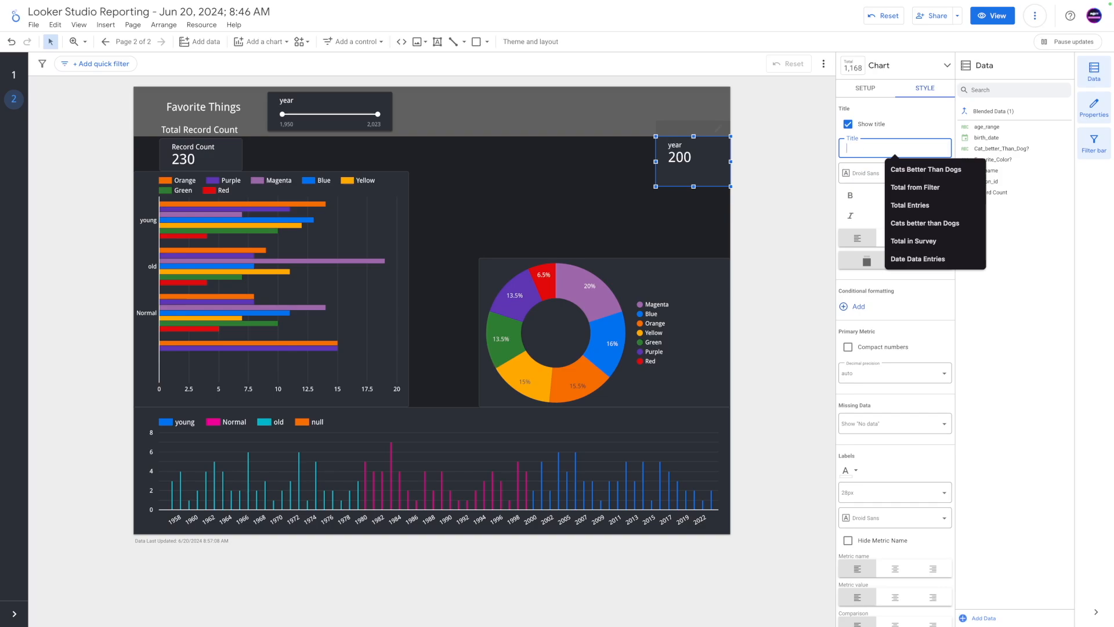
pyautogui.write('Date')
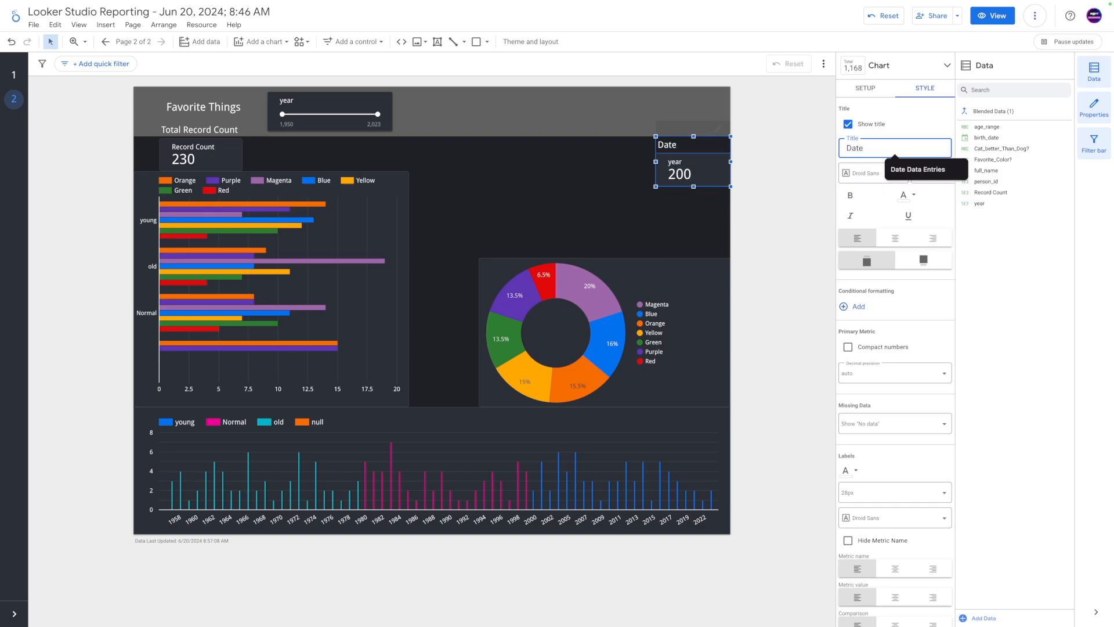
pyautogui.write(' E')
pyautogui.press('BackSpace')
pyautogui.press('BackSpace')
pyautogui.press('BackSpace')
pyautogui.write('Rec')
pyautogui.click(918, 127)
# Move the Date Records scorecard up so its title sits in the header band, level with "Total Record Count"
pyautogui.click(617, 185)
pyautogui.moveTo(695, 173); pyautogui.dragTo(697, 158)
pyautogui.click(632, 168)
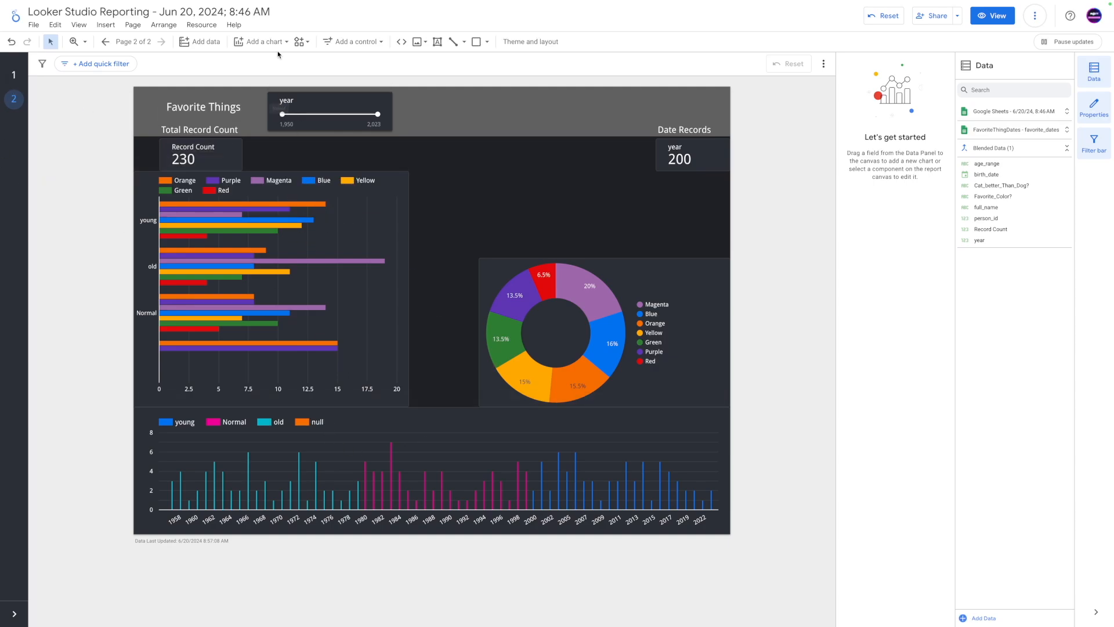
# Insert a table above the donut chart with dimensions Favorite_Color?, Cat_better_Than_Dog? and full_name, and no metric
pyautogui.click(259, 42)
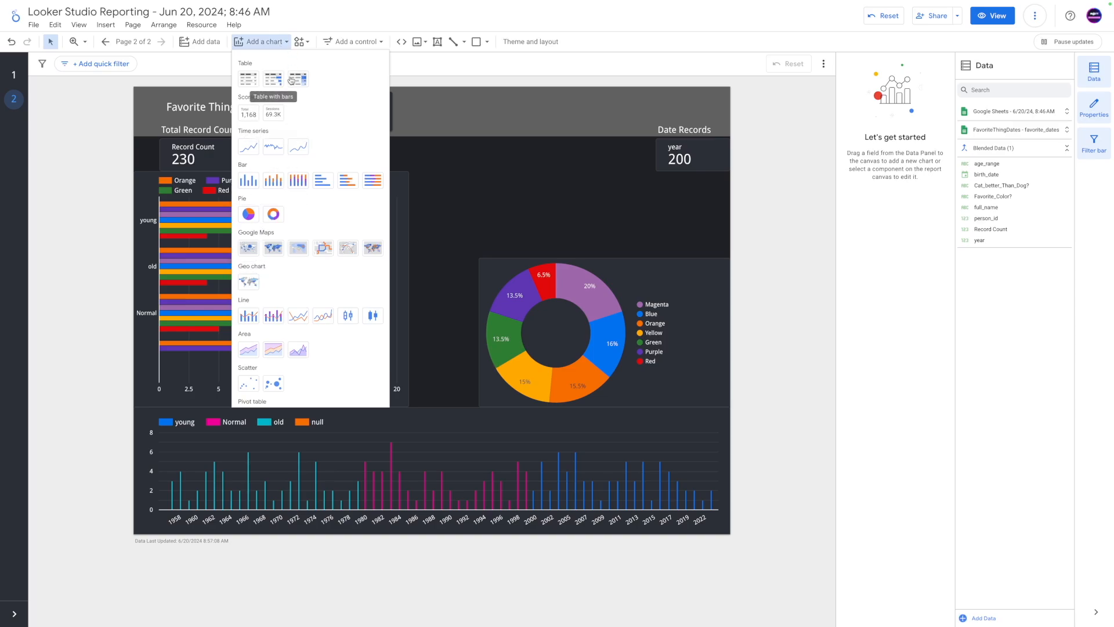
pyautogui.click(250, 84)
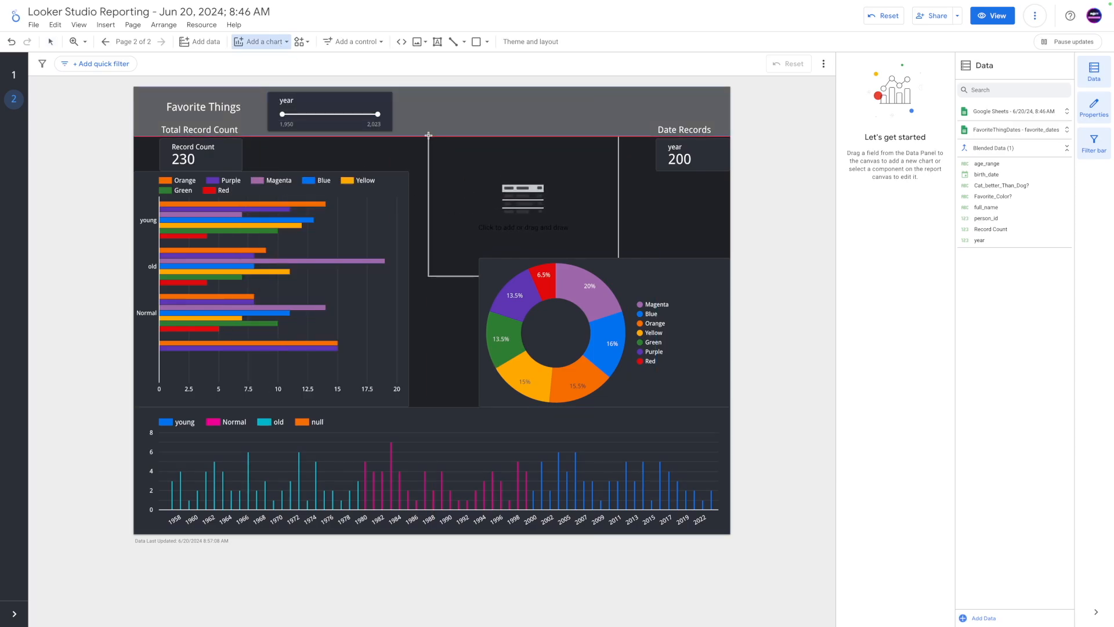
pyautogui.click(430, 142)
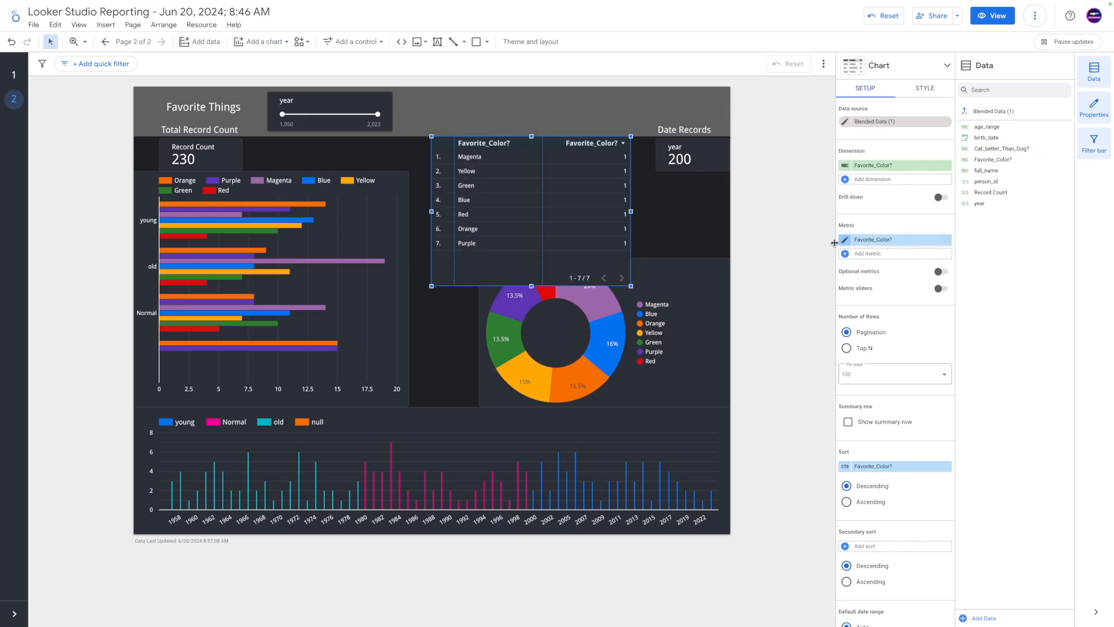
pyautogui.click(945, 240)
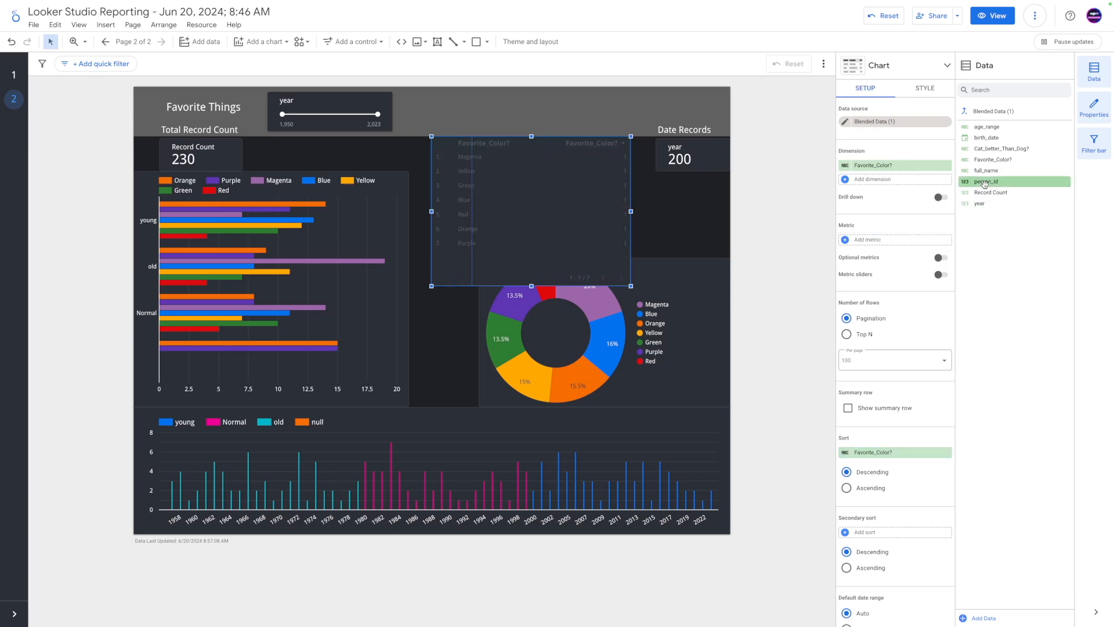
pyautogui.moveTo(982, 127); pyautogui.dragTo(877, 183)
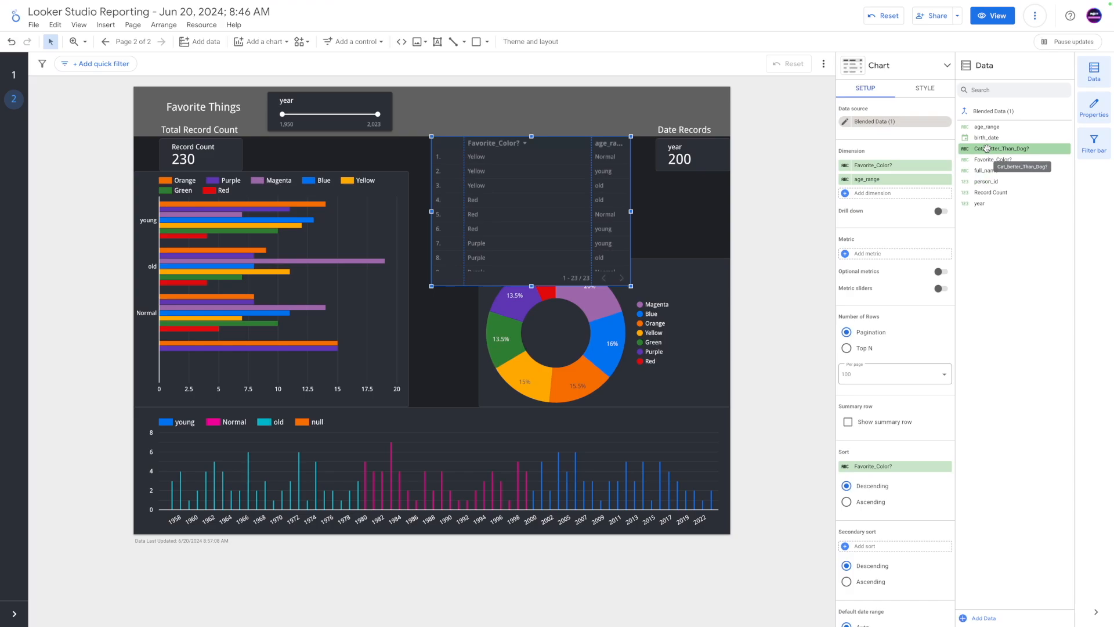
pyautogui.moveTo(986, 170); pyautogui.dragTo(871, 193)
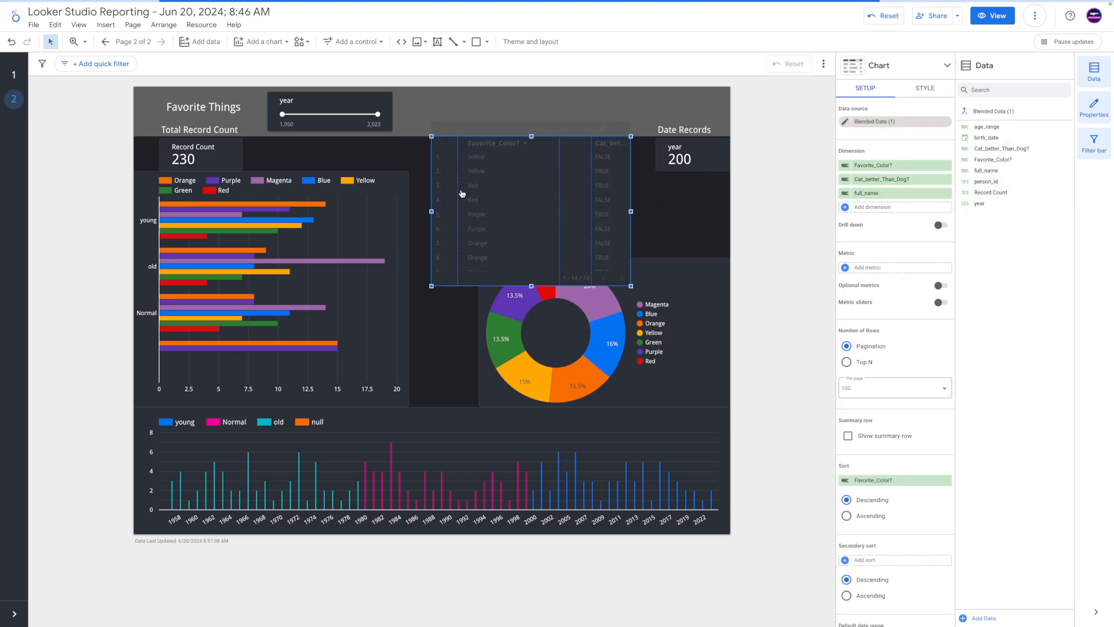
# Fit the table between the bar chart and the Date Records scorecard, and move the donut chart below it against the bar chart
pyautogui.moveTo(632, 211); pyautogui.dragTo(655, 210)
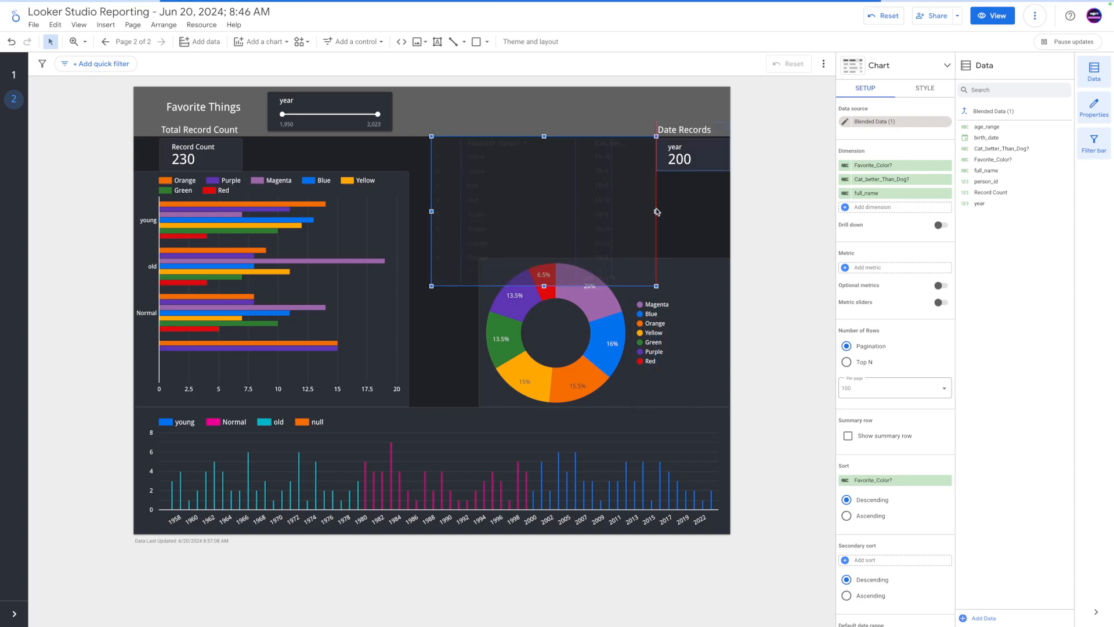
pyautogui.moveTo(431, 212); pyautogui.dragTo(409, 211)
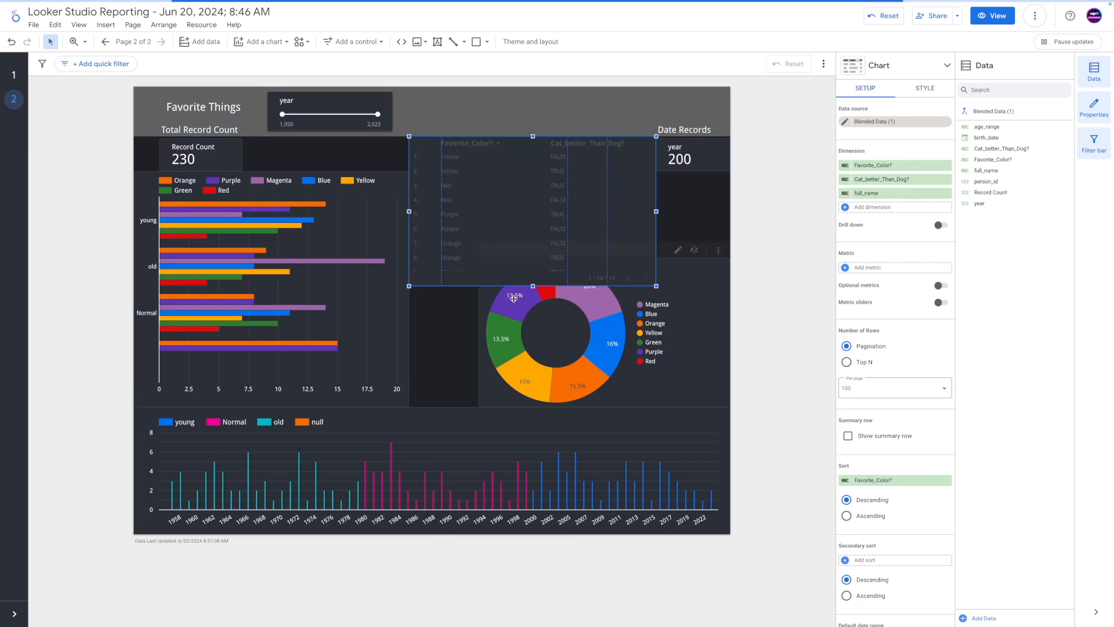
pyautogui.moveTo(532, 287); pyautogui.dragTo(533, 258)
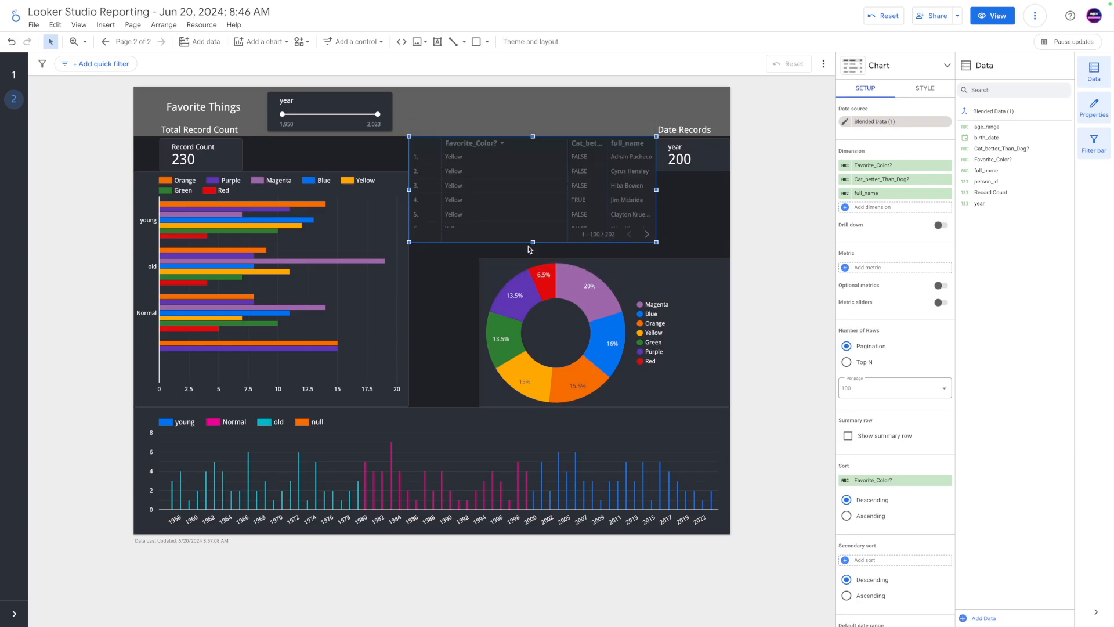
pyautogui.click(445, 299)
pyautogui.moveTo(505, 266); pyautogui.dragTo(436, 266)
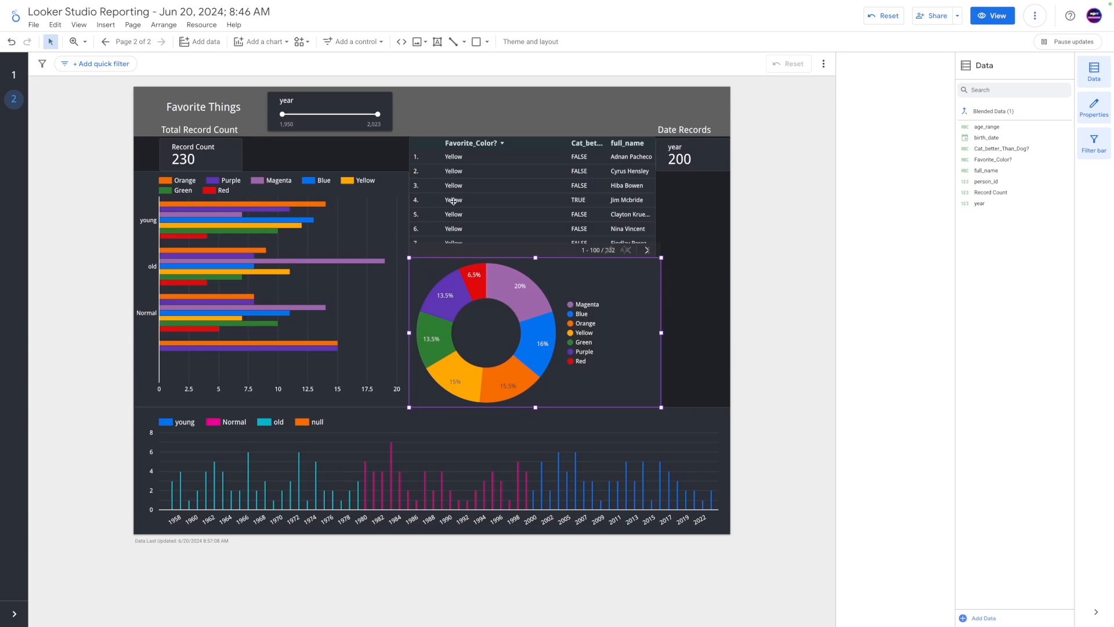
# Cross-filter the report by the donut's Blue slice and look through the rows in the table
pyautogui.scroll(-2, 457, 206)
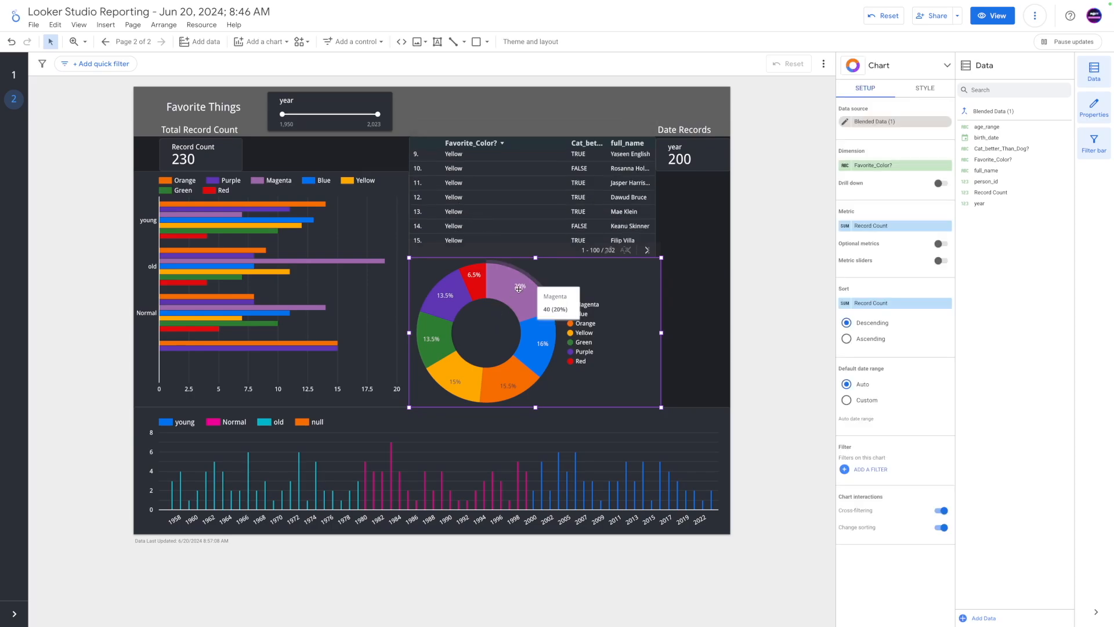
pyautogui.moveTo(536, 354)
pyautogui.click(540, 345)
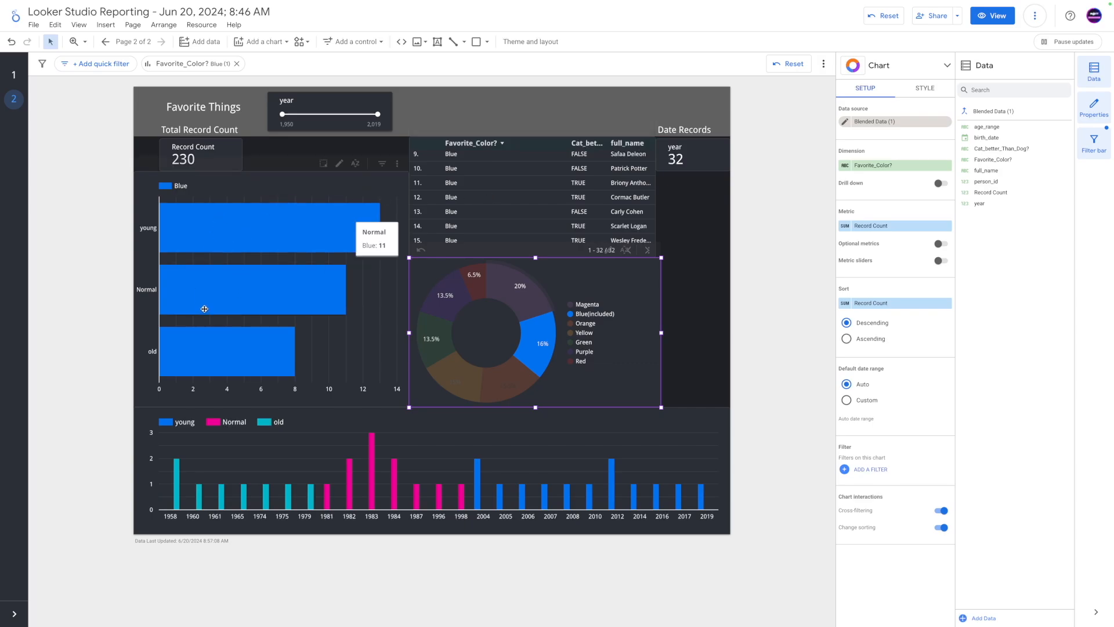
pyautogui.scroll(-5, 515, 179)
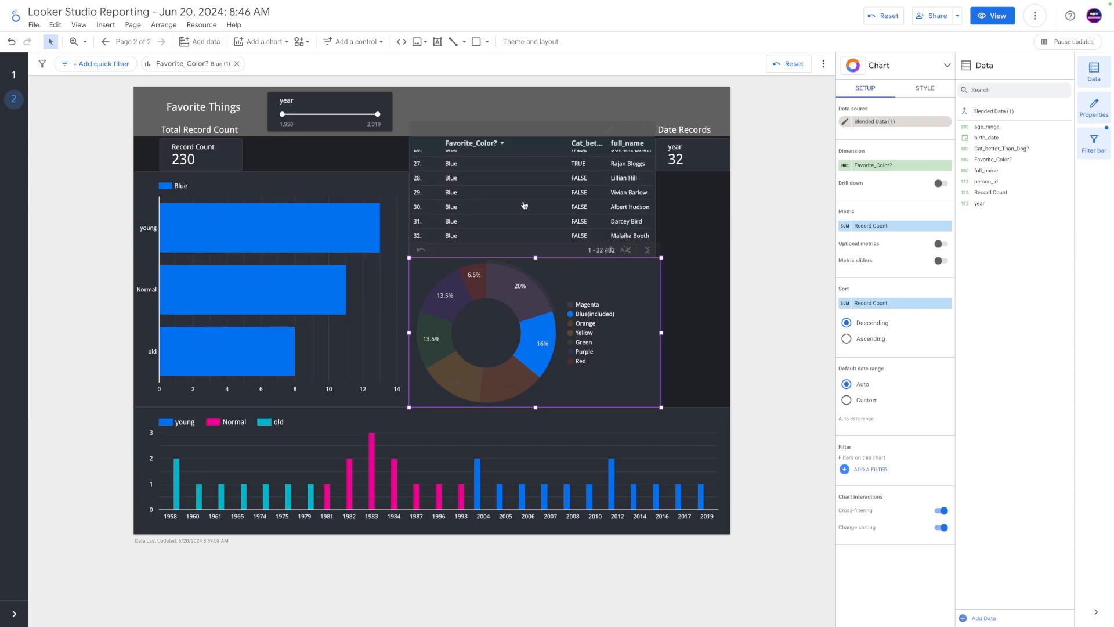
pyautogui.scroll(8, 556, 218)
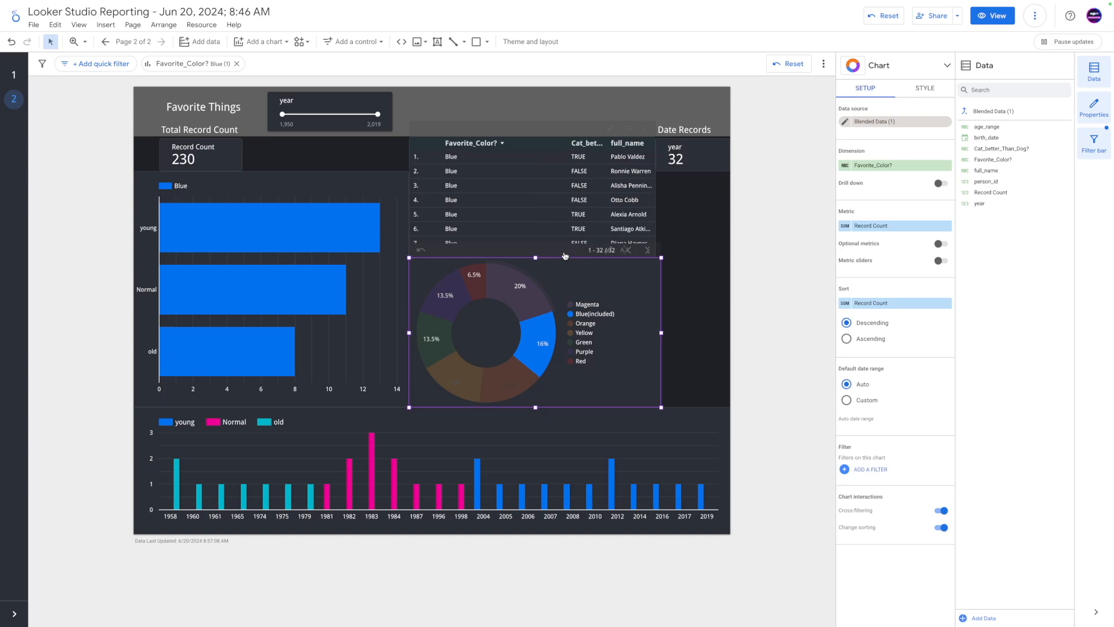
# Add birth_date to the table as the second dimension and adjust the column widths to give birth_date and full_name more room
pyautogui.click(622, 186)
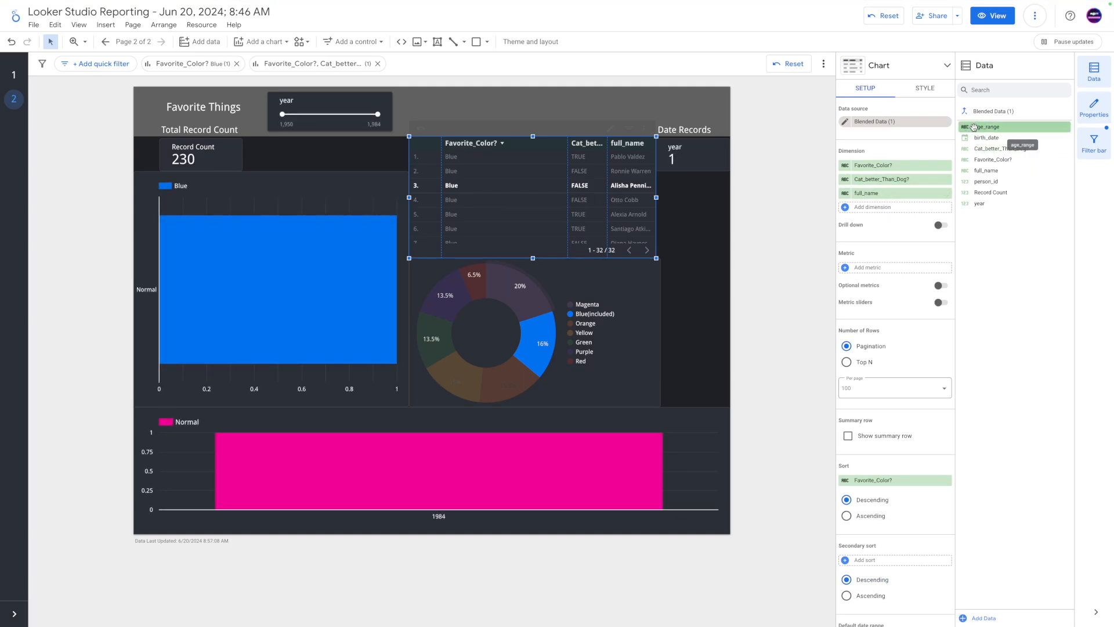
pyautogui.moveTo(979, 136); pyautogui.dragTo(868, 178)
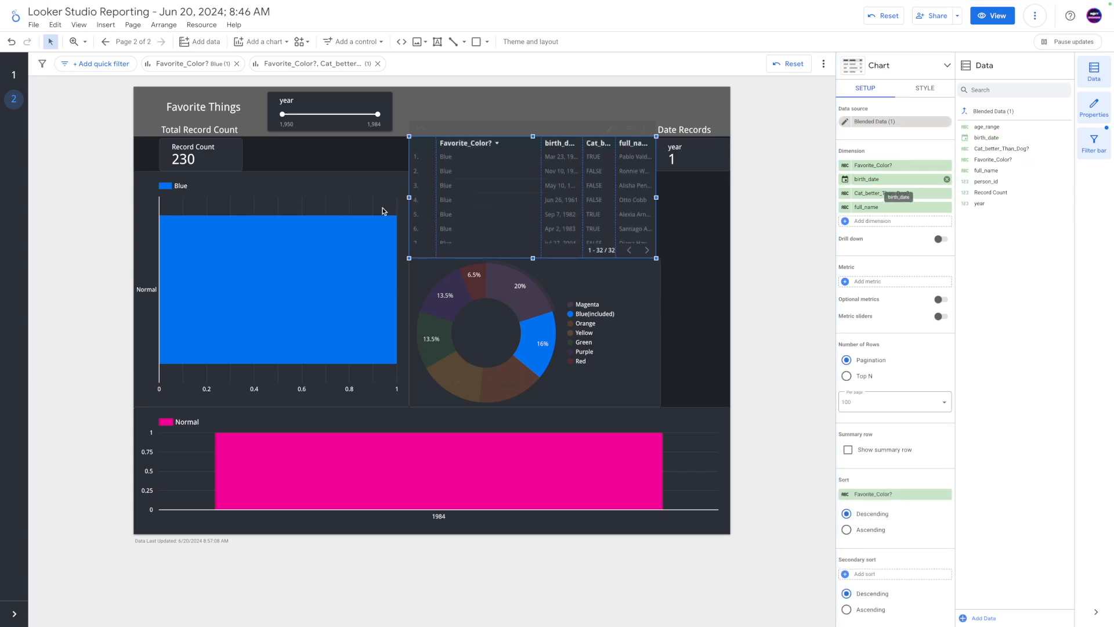
pyautogui.moveTo(541, 189); pyautogui.dragTo(503, 193)
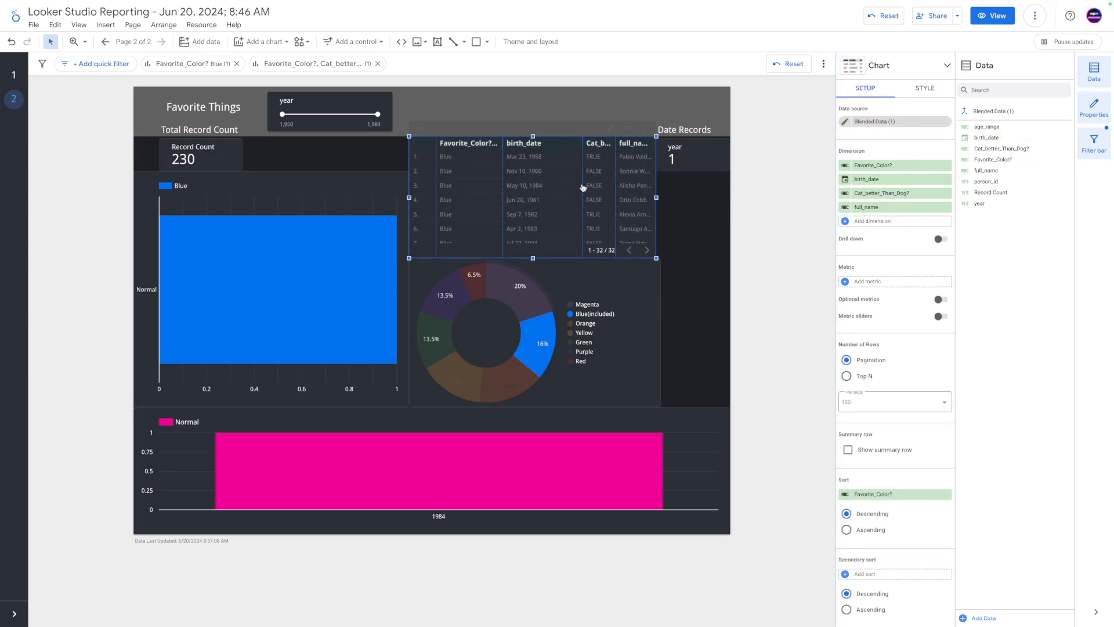
pyautogui.moveTo(582, 187); pyautogui.dragTo(547, 188)
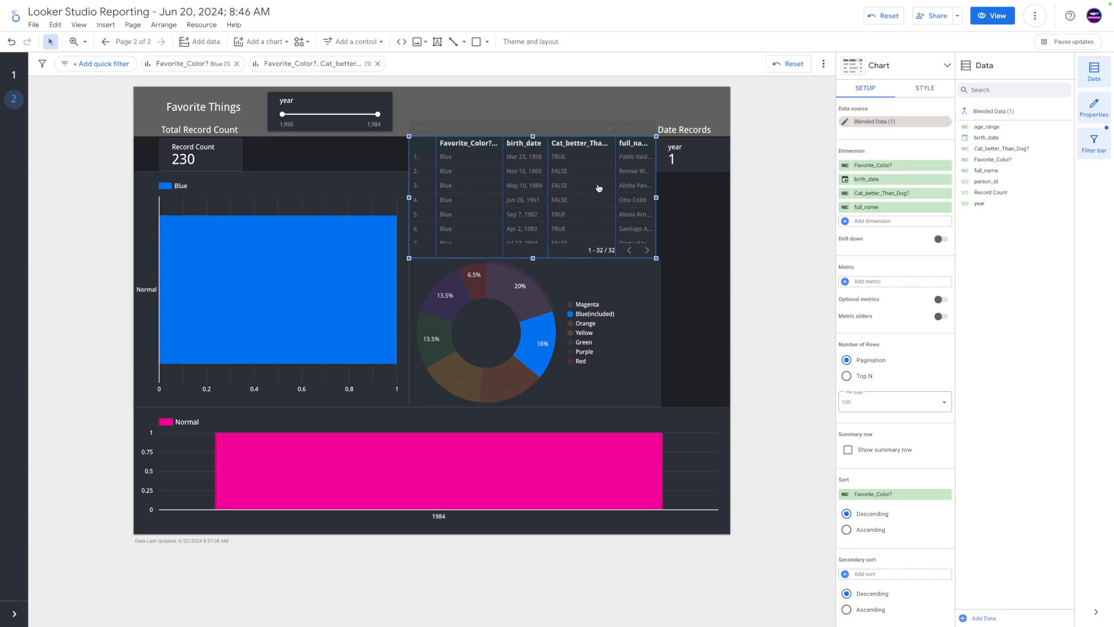
pyautogui.moveTo(614, 180); pyautogui.dragTo(572, 180)
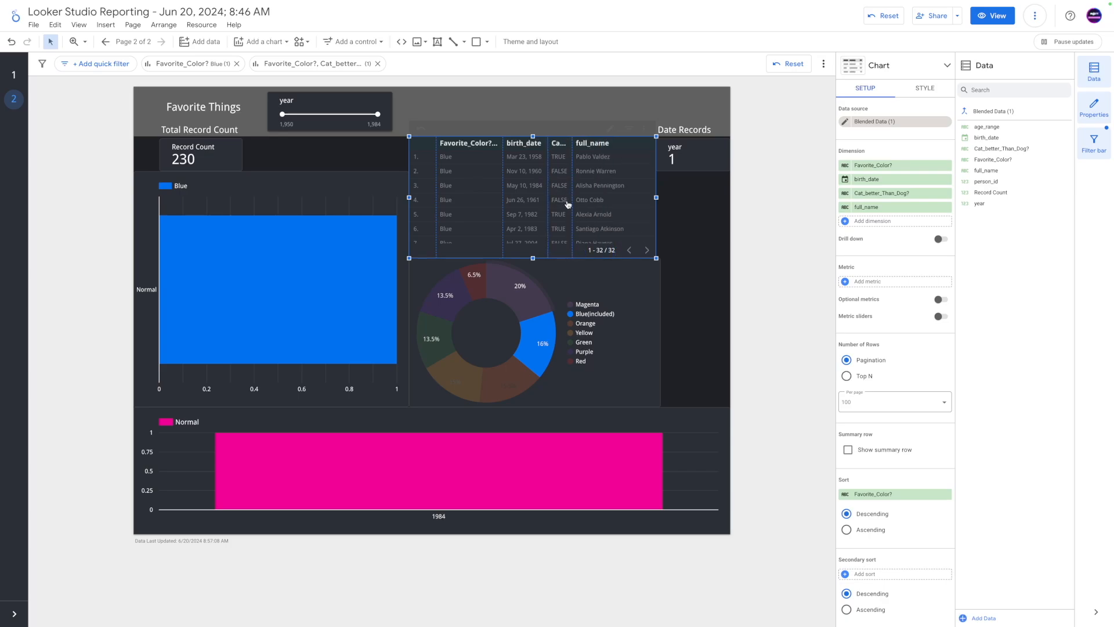
# Shrink the Date Records scorecard and move it up inside the header band
pyautogui.click(682, 314)
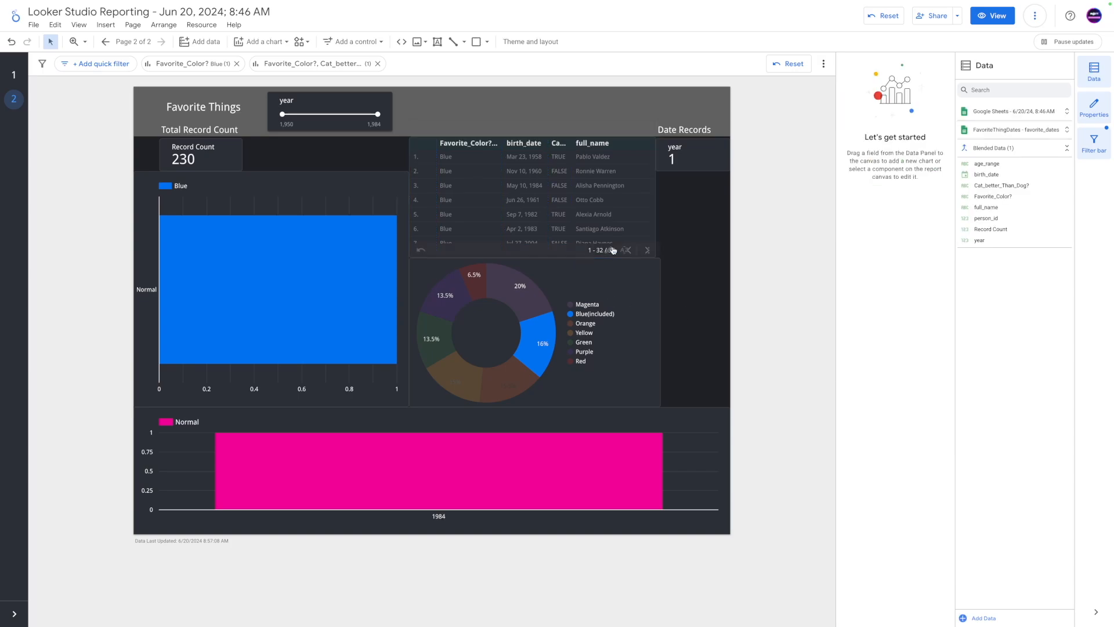
pyautogui.moveTo(675, 150); pyautogui.dragTo(667, 111)
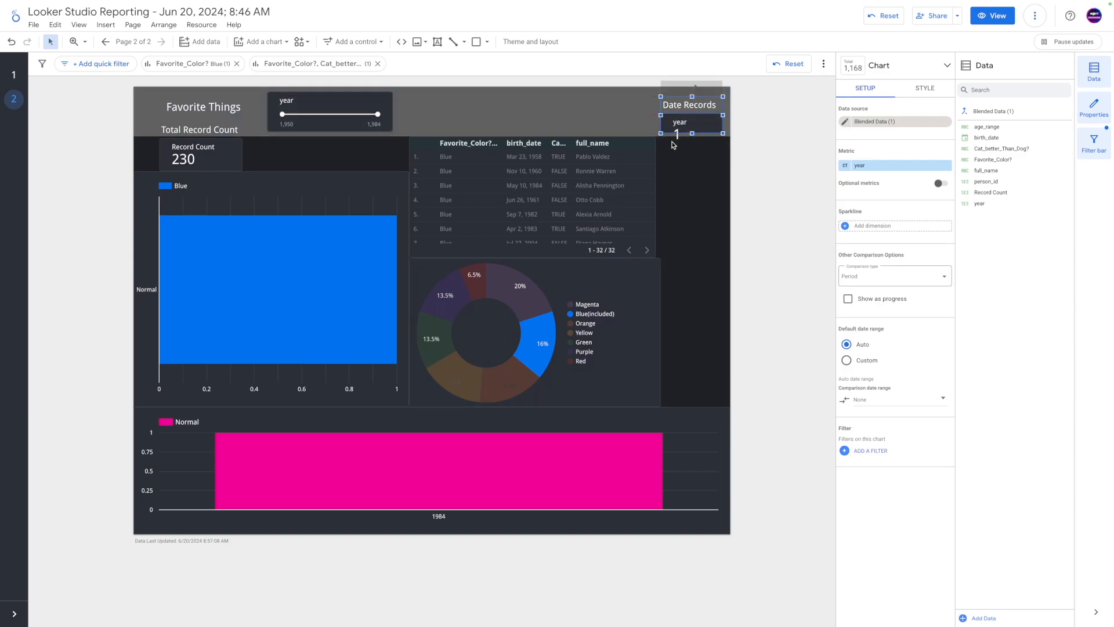
pyautogui.click(674, 166)
# Swap the donut chart and the table so the table sits underneath, and widen the table to the page's right edge
pyautogui.click(649, 182)
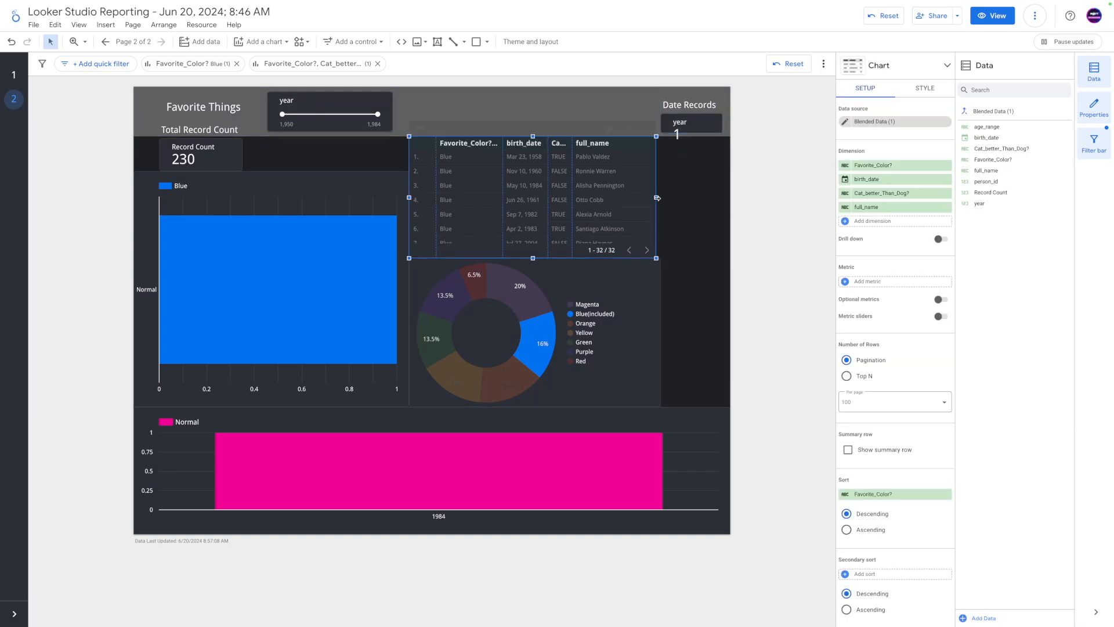
pyautogui.moveTo(633, 179); pyautogui.dragTo(703, 345)
pyautogui.moveTo(545, 264); pyautogui.dragTo(543, 142)
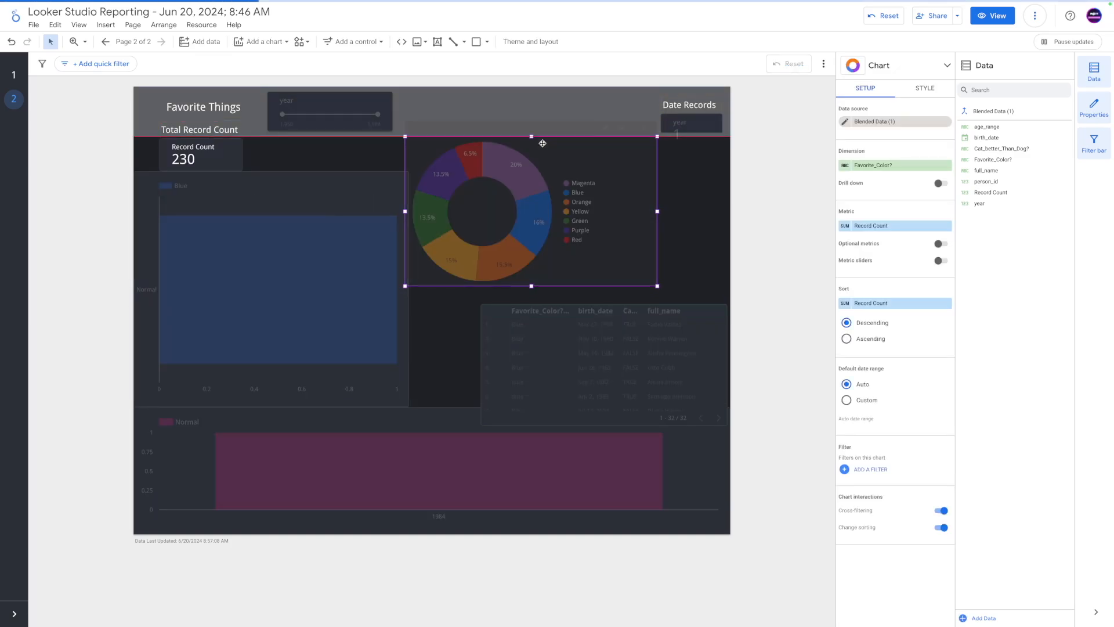
pyautogui.moveTo(525, 312); pyautogui.dragTo(454, 294)
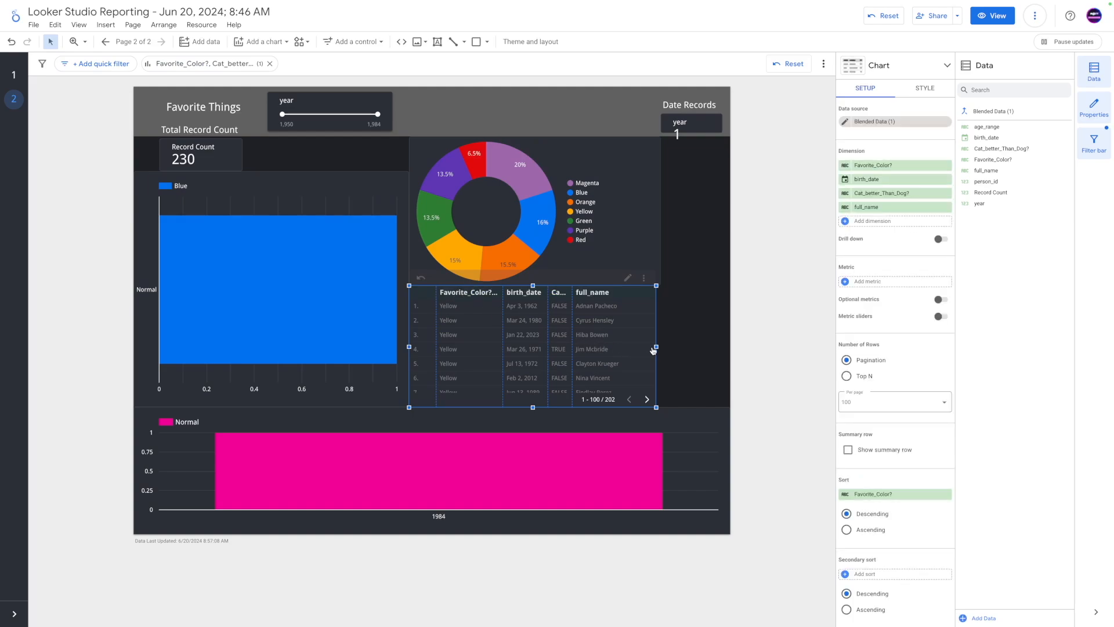
pyautogui.moveTo(658, 347); pyautogui.dragTo(731, 347)
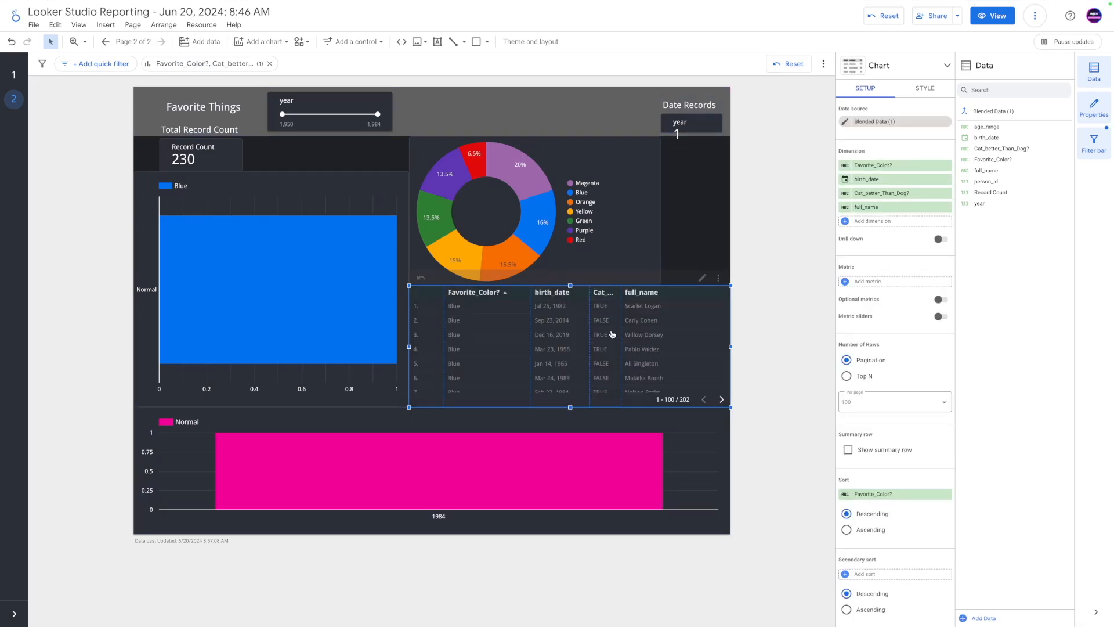
# Place the Date Records scorecard against the page's right edge beside the donut chart, keeping its title within the header band
pyautogui.click(691, 185)
pyautogui.click(692, 134)
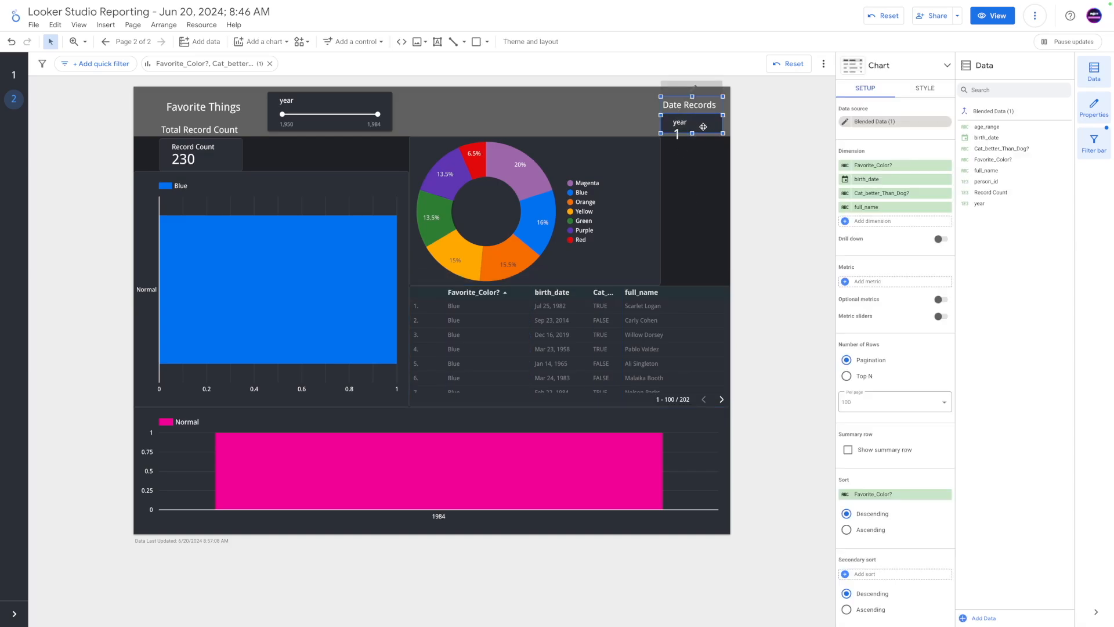
pyautogui.moveTo(697, 123); pyautogui.dragTo(705, 147)
# Reset the report's filters, cross-filter by the donut's Yellow slice and look through the matching table rows
pyautogui.click(789, 64)
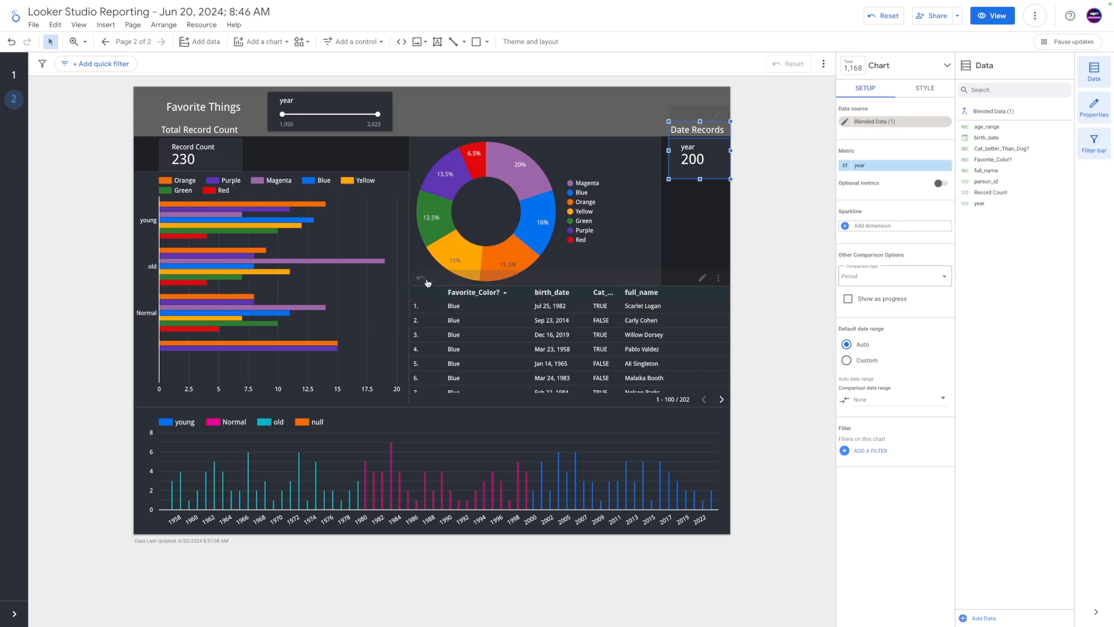
pyautogui.click(456, 255)
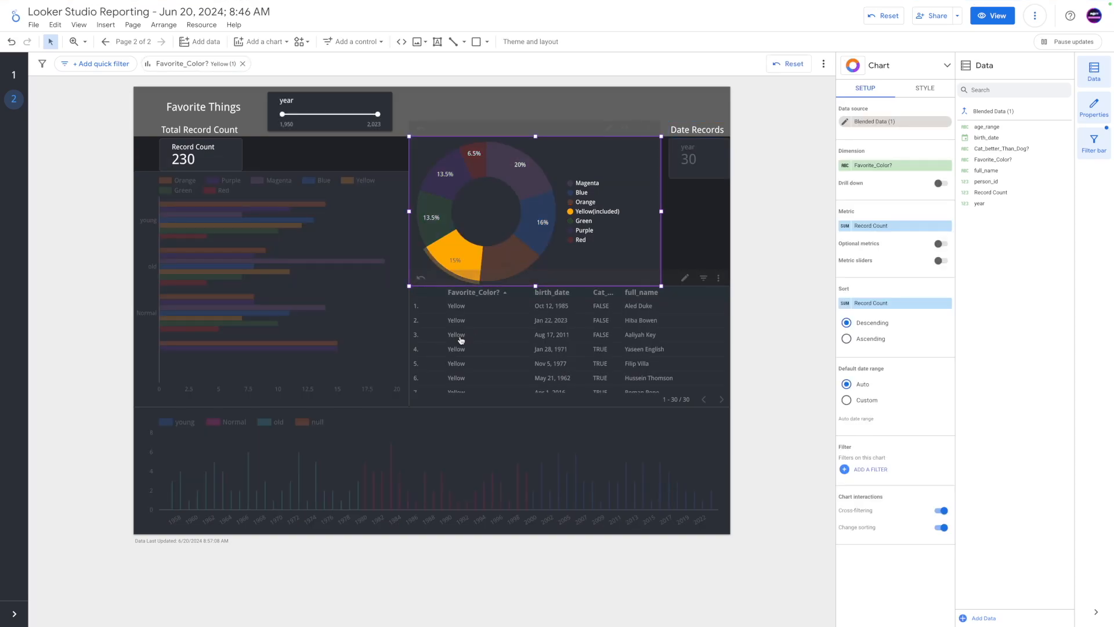
pyautogui.scroll(-5, 580, 342)
pyautogui.scroll(5, 603, 328)
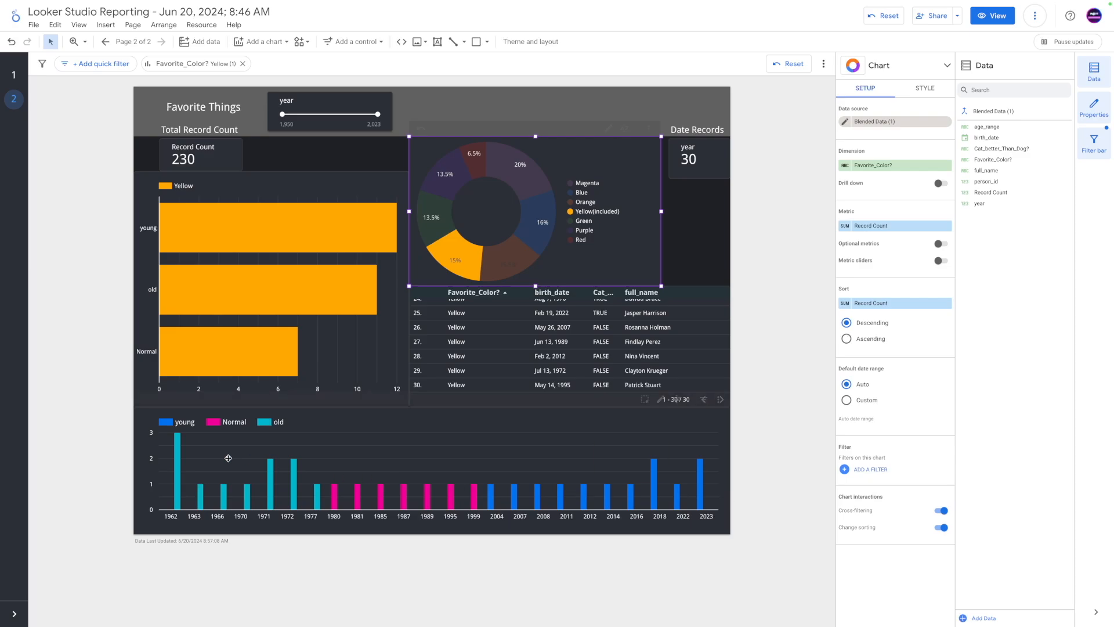
# Look through the Yellow rows in the detail table and clear the donut chart's Yellow cross-filter
pyautogui.scroll(6, 641, 371)
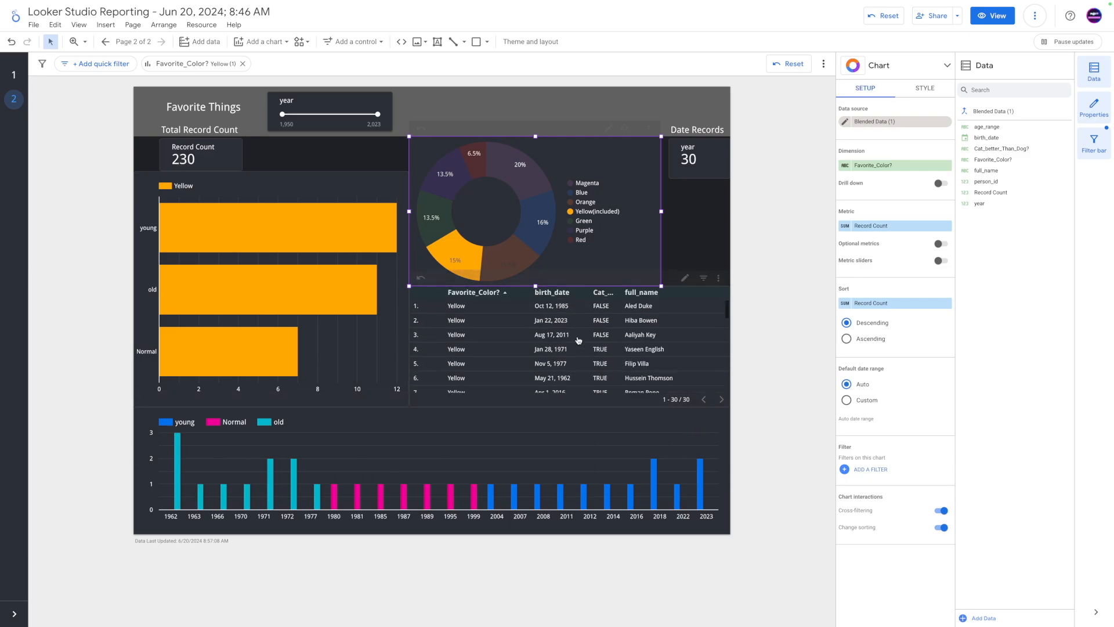
pyautogui.scroll(-6, 650, 310)
pyautogui.scroll(6, 654, 353)
pyautogui.scroll(-6, 639, 364)
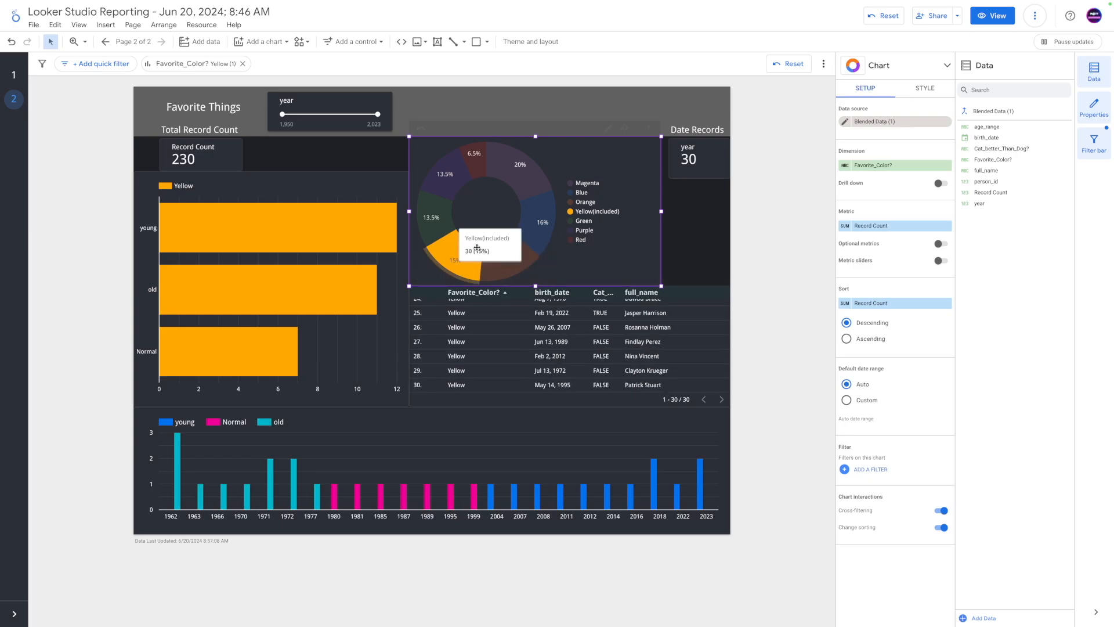
pyautogui.click(449, 254)
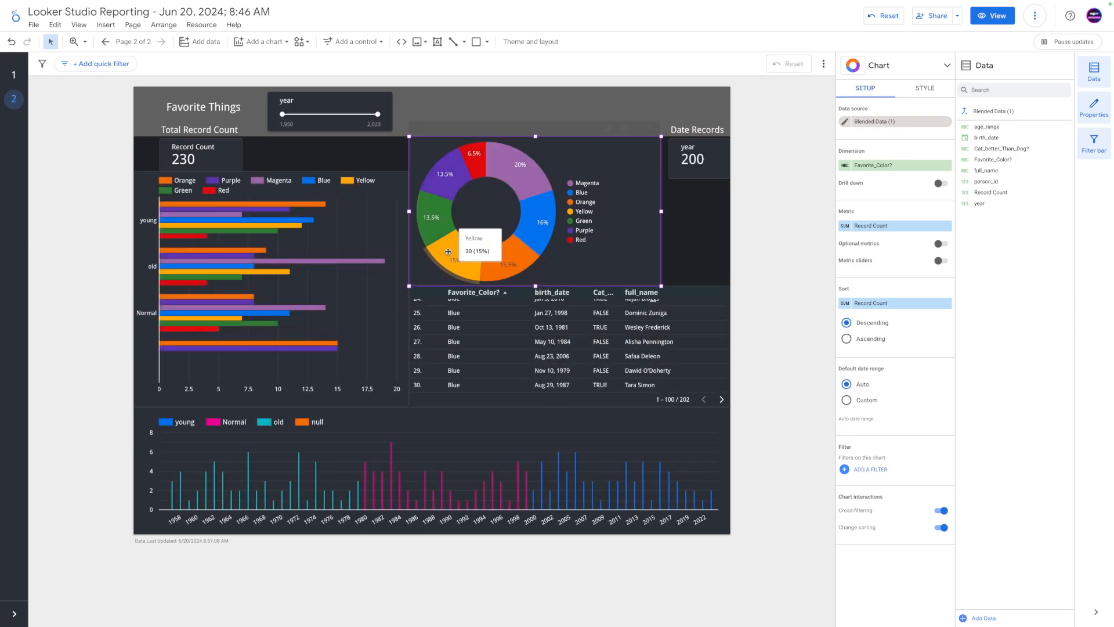
# Rename the report's first page as Favorite Things and its second page as Blended Dates and Faves
pyautogui.click(6, 72)
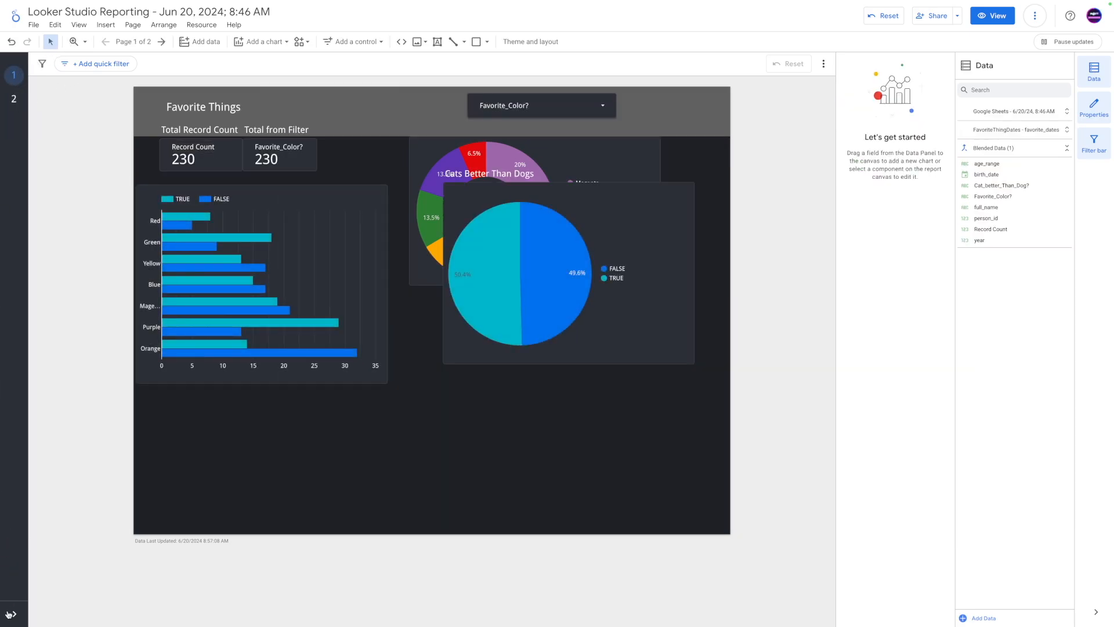
pyautogui.click(16, 616)
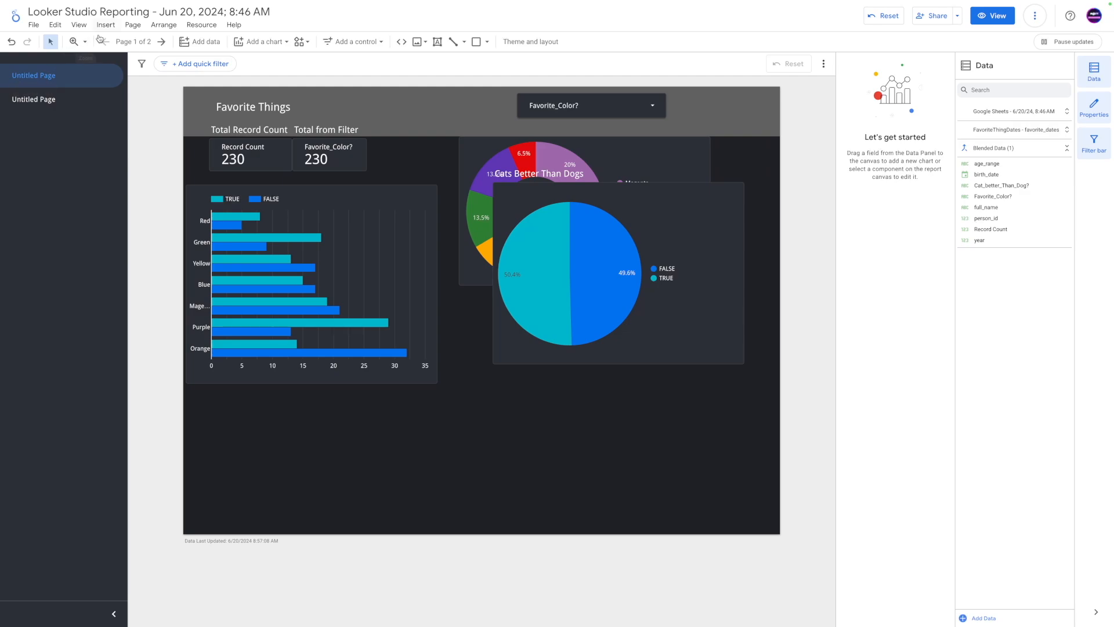
pyautogui.click(133, 25)
pyautogui.click(136, 28)
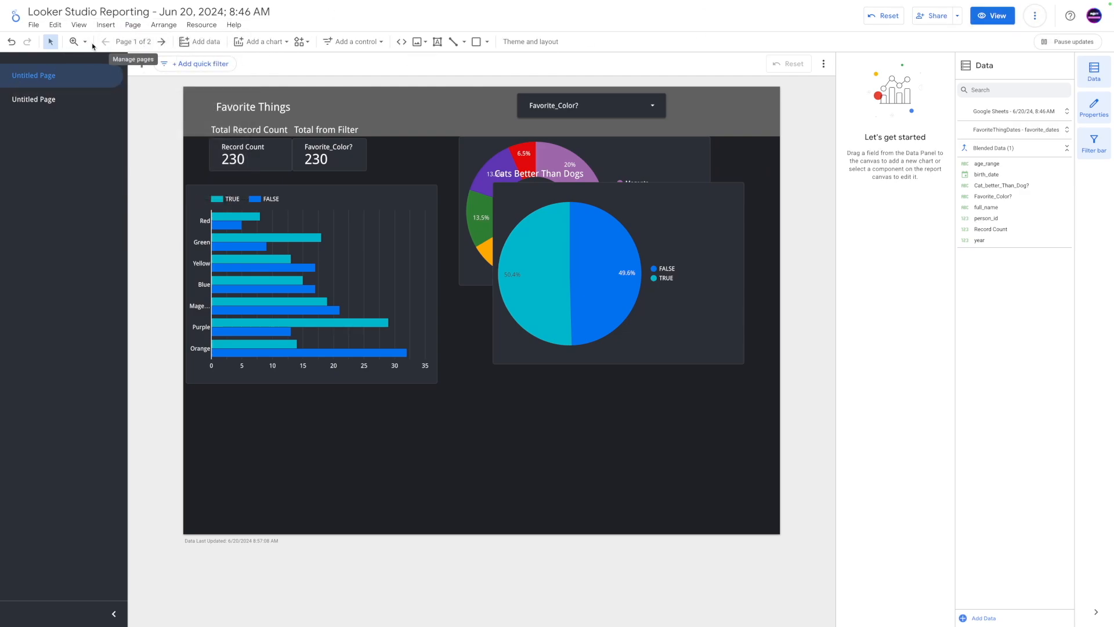
pyautogui.click(136, 26)
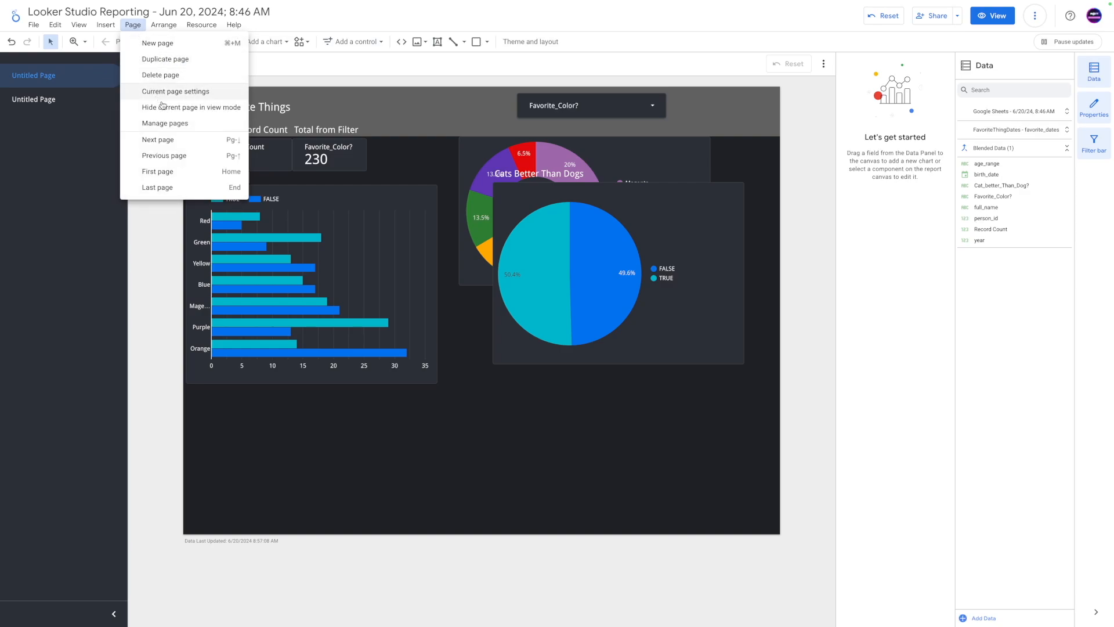
pyautogui.click(165, 122)
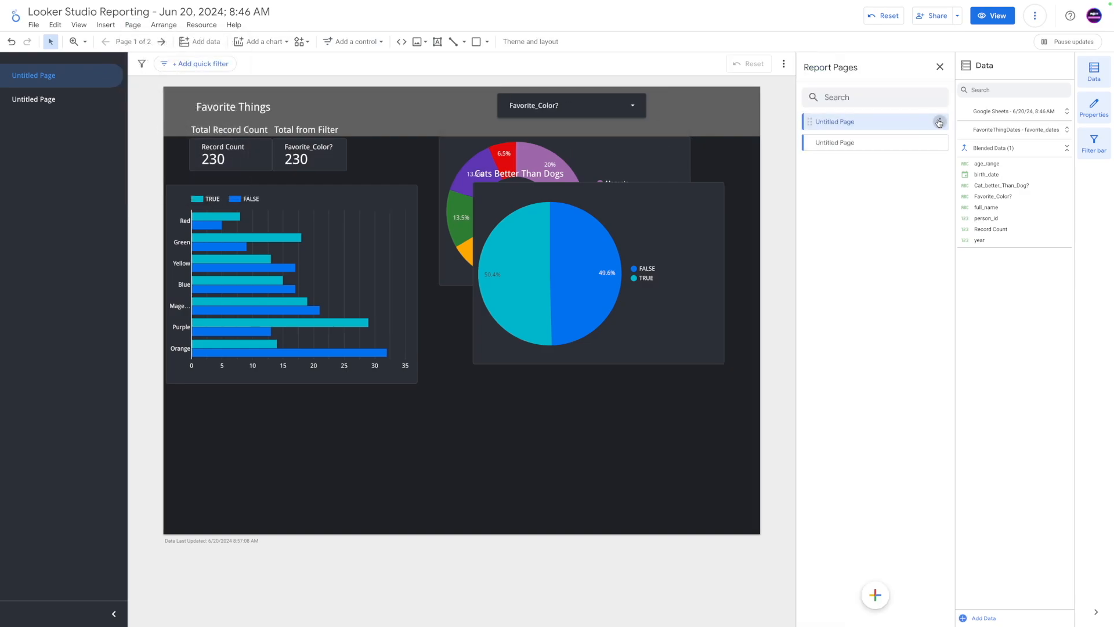
pyautogui.click(939, 122)
pyautogui.click(950, 133)
pyautogui.hotkey('ctrl', 'a')
pyautogui.write('Fav')
pyautogui.doubleClick(830, 143)
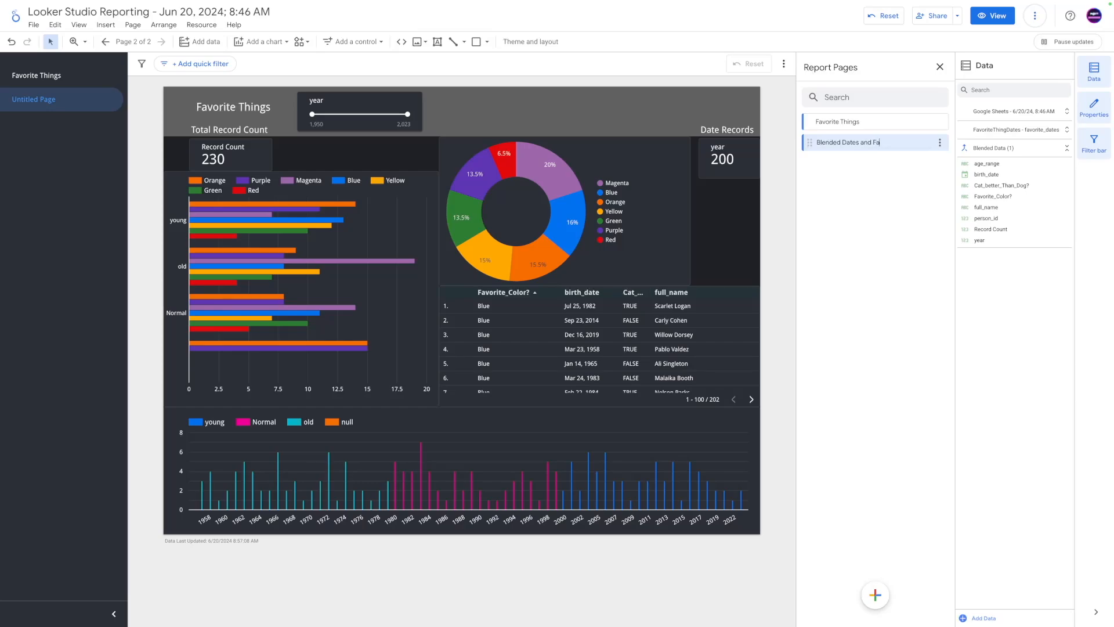
pyautogui.press('Return')
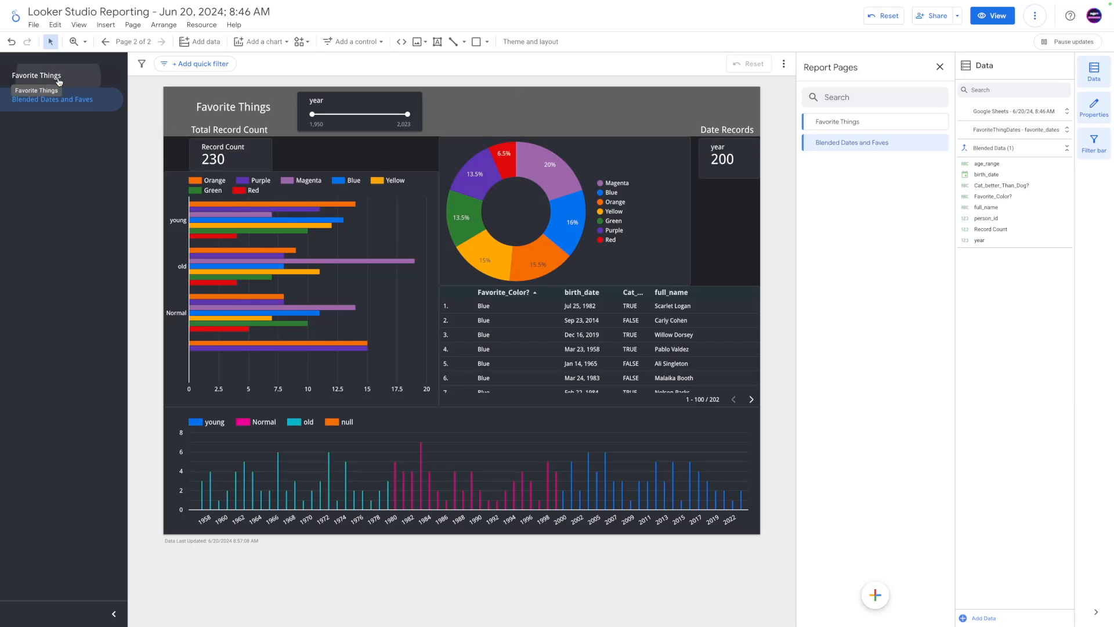
# Try to move the donut chart beneath the Cats Better Than Dogs pie on the Favorite Things page and check both pages
pyautogui.click(37, 76)
pyautogui.moveTo(477, 158); pyautogui.dragTo(507, 409)
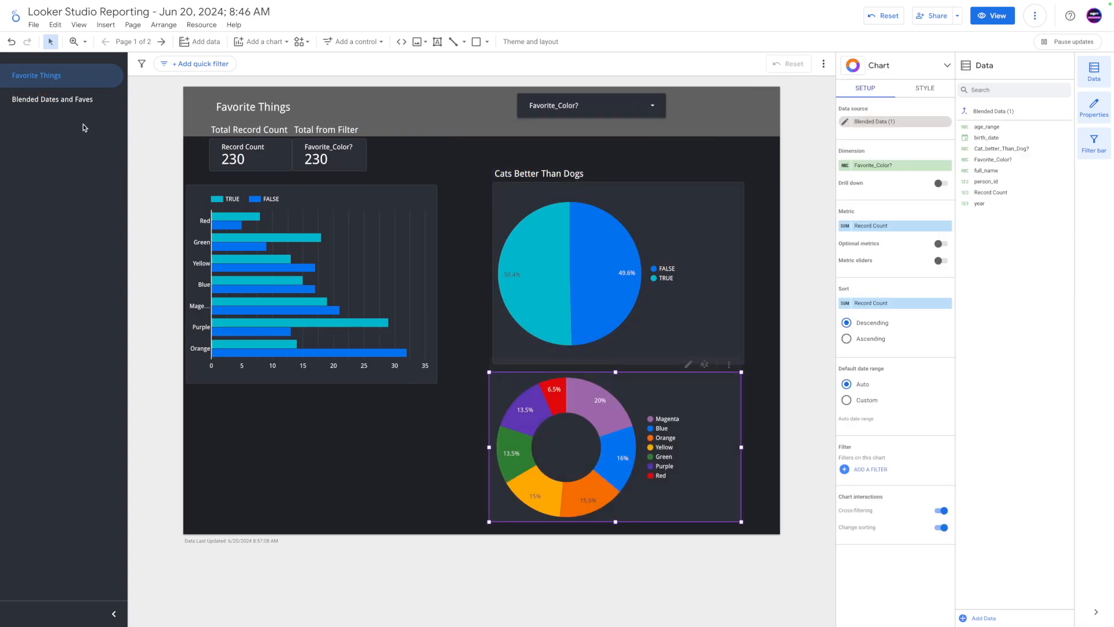
pyautogui.click(63, 100)
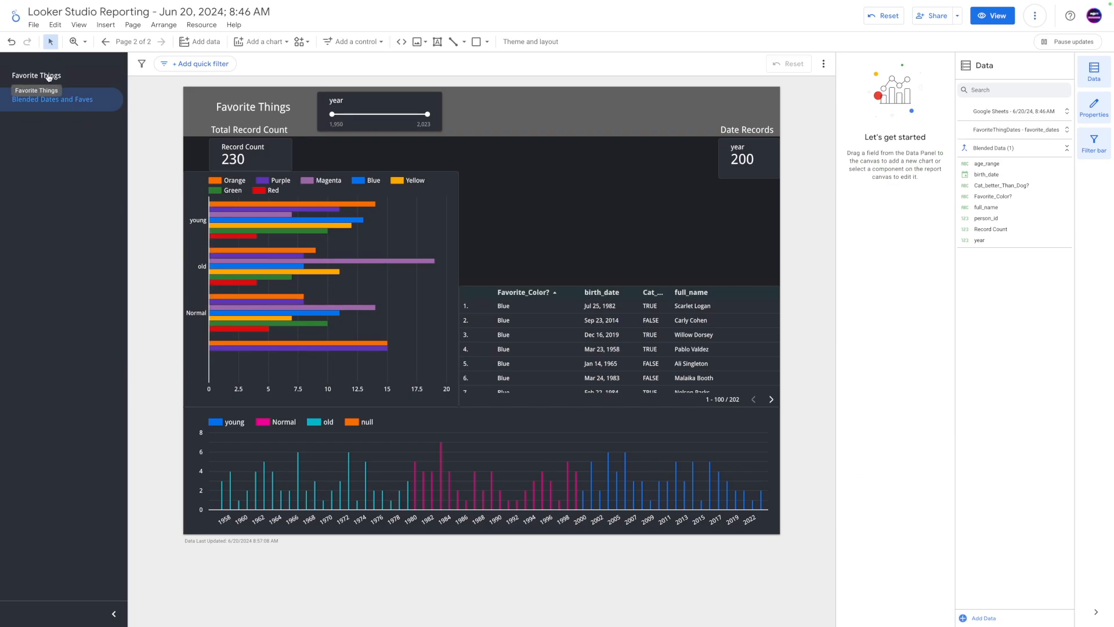
pyautogui.click(46, 76)
pyautogui.click(46, 100)
pyautogui.click(43, 77)
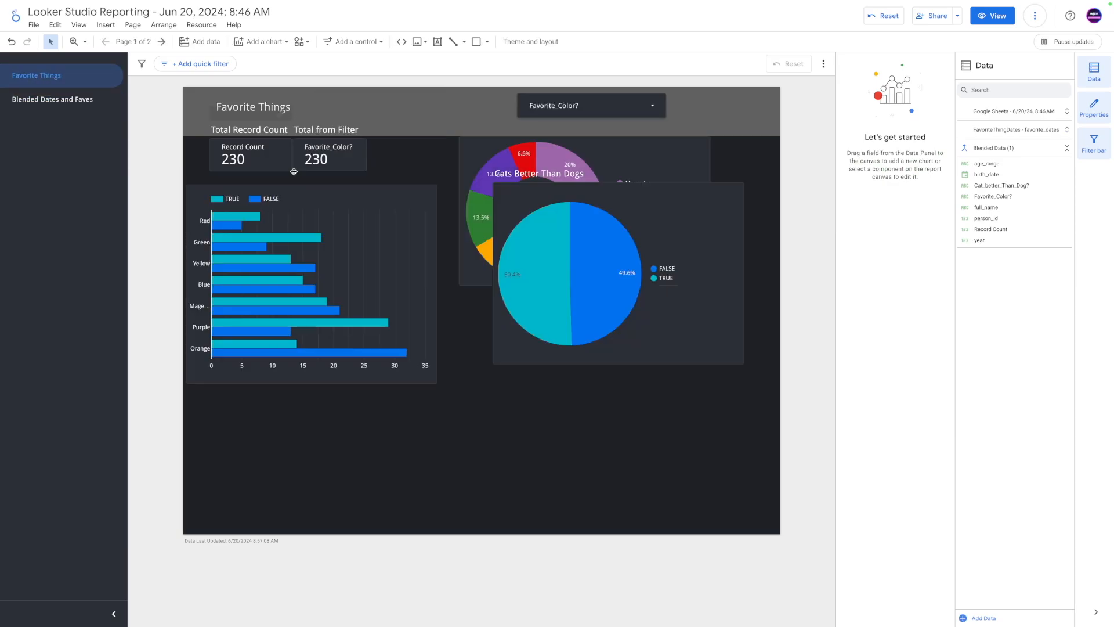
pyautogui.click(49, 99)
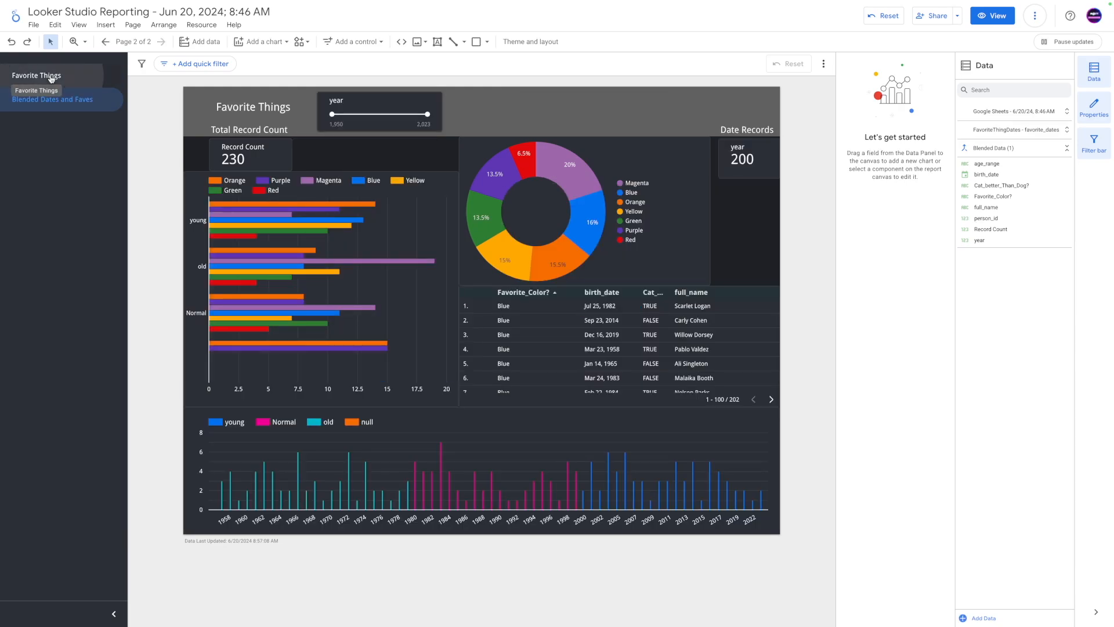
# Move the Cats Better Than Dogs pie directly beneath the donut chart on the Favorite Things page
pyautogui.click(51, 79)
pyautogui.moveTo(517, 192); pyautogui.dragTo(486, 299)
pyautogui.click(136, 137)
# Compare the shared donut chart on both pages and test cross-filtering by its Purple slice on the Favorite Things page
pyautogui.click(60, 98)
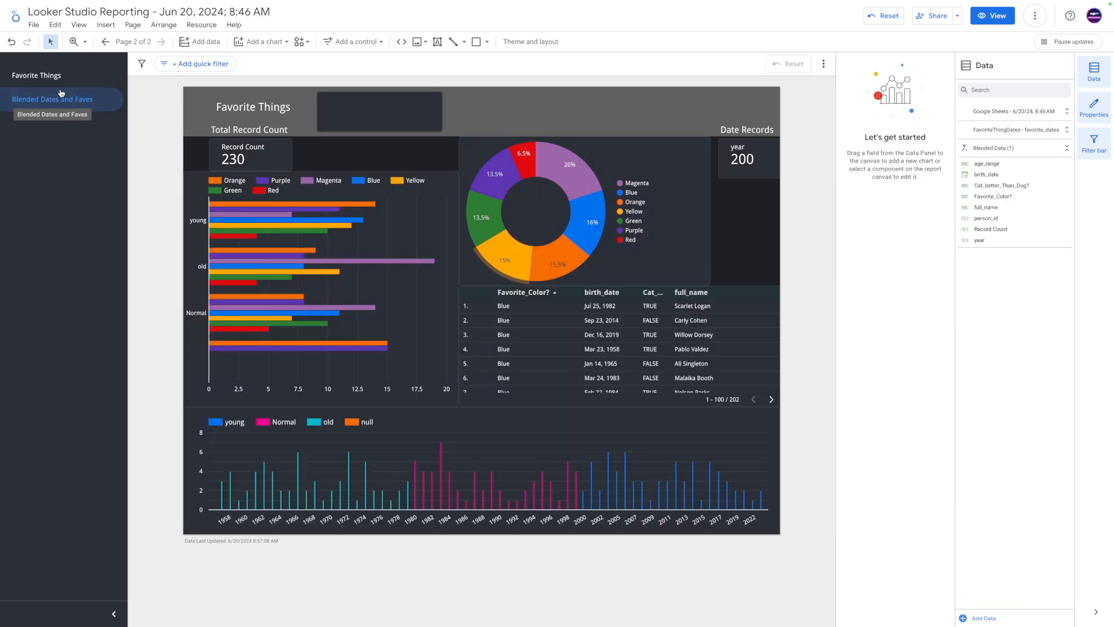
pyautogui.click(44, 77)
pyautogui.click(44, 102)
pyautogui.click(44, 76)
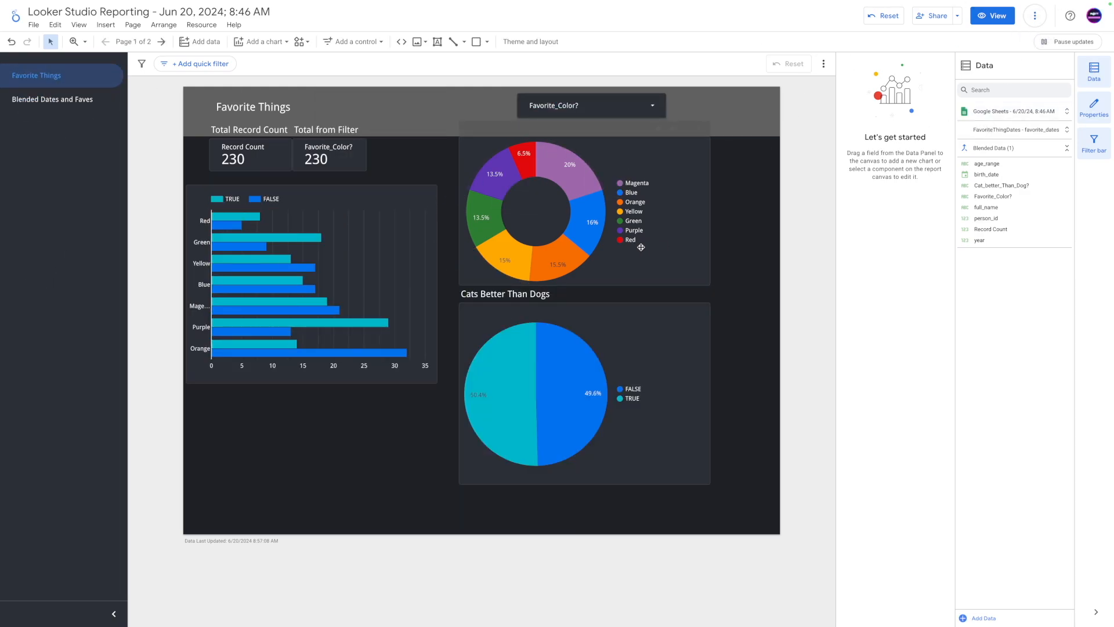
pyautogui.click(35, 100)
pyautogui.click(35, 77)
pyautogui.click(489, 179)
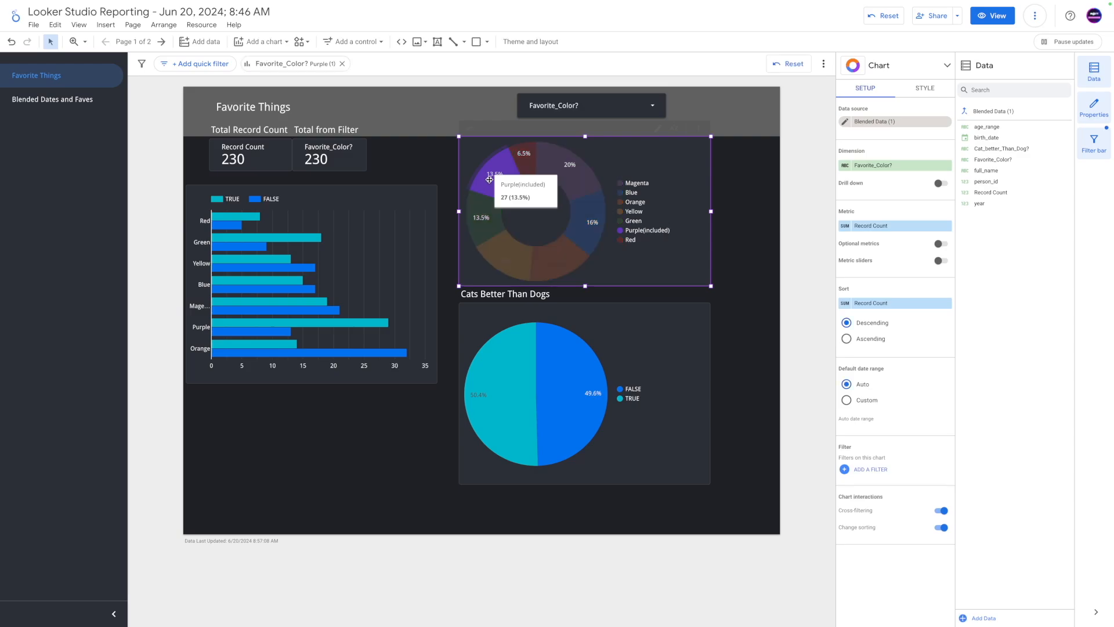
pyautogui.click(490, 179)
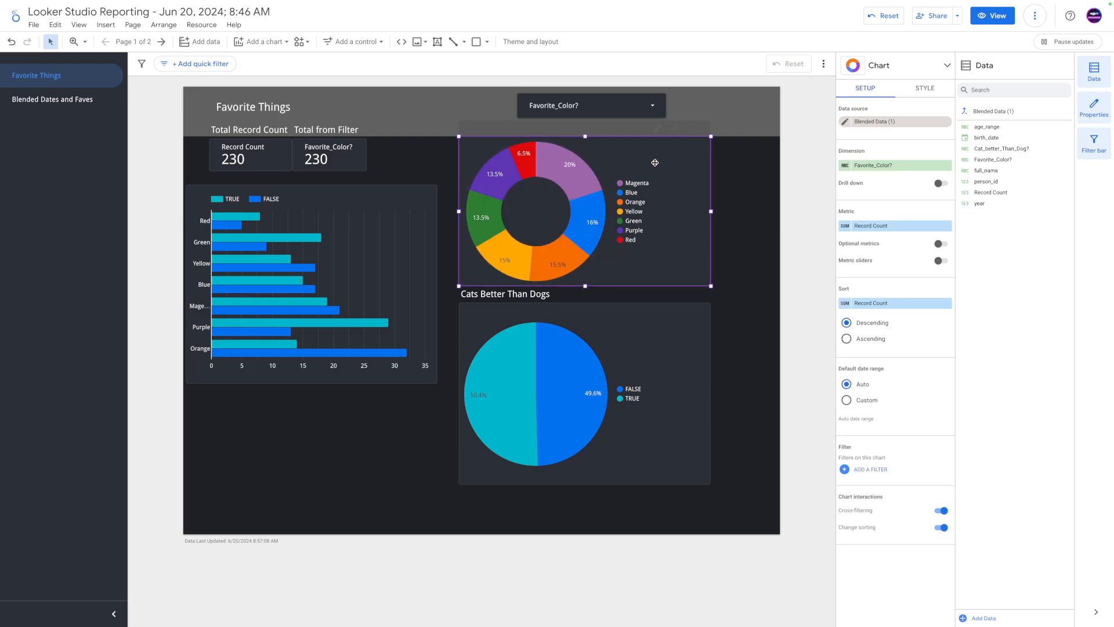
# Make the donut chart a page-level component of the Blended Dates and Faves page
pyautogui.click(73, 108)
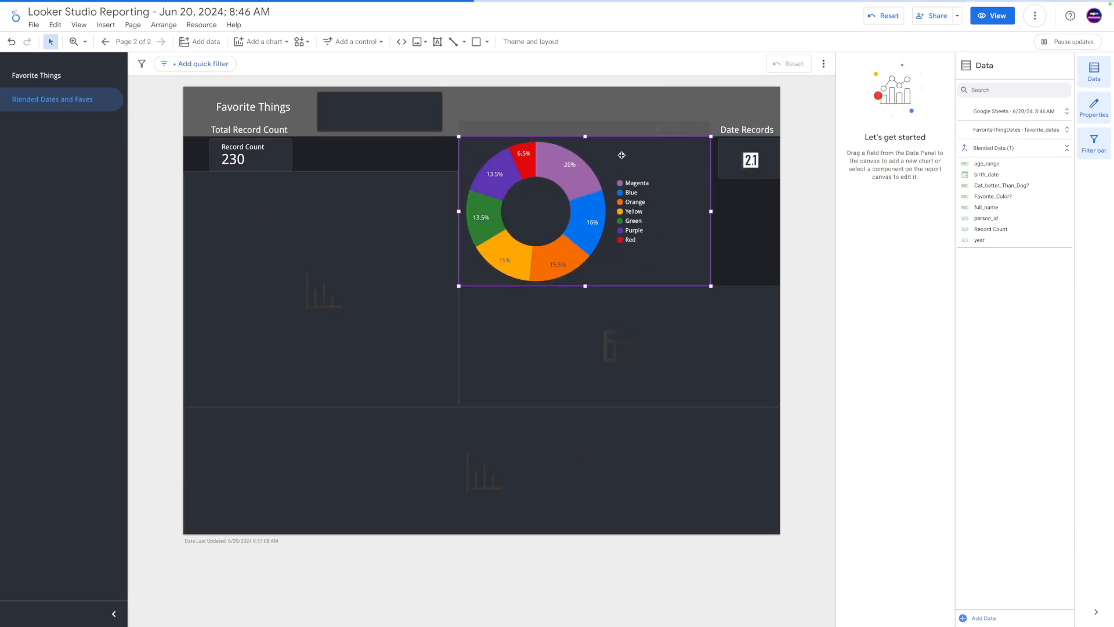
pyautogui.rightClick(621, 171)
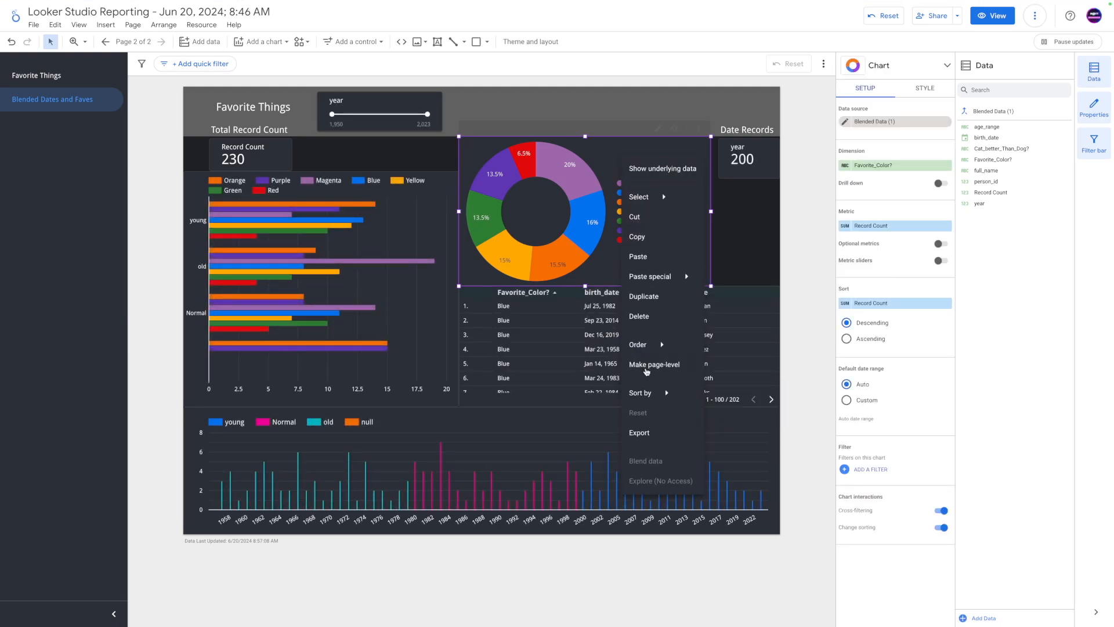
pyautogui.click(646, 368)
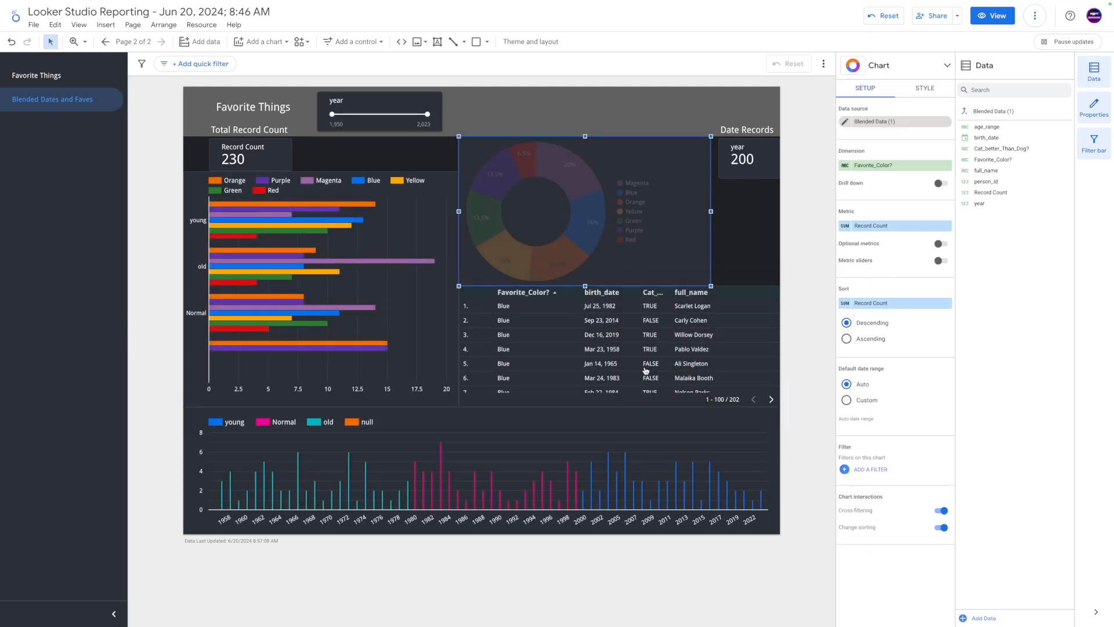
# Move the Cats Better Than Dogs pie up into the empty space below the header band on the Favorite Things page
pyautogui.click(33, 78)
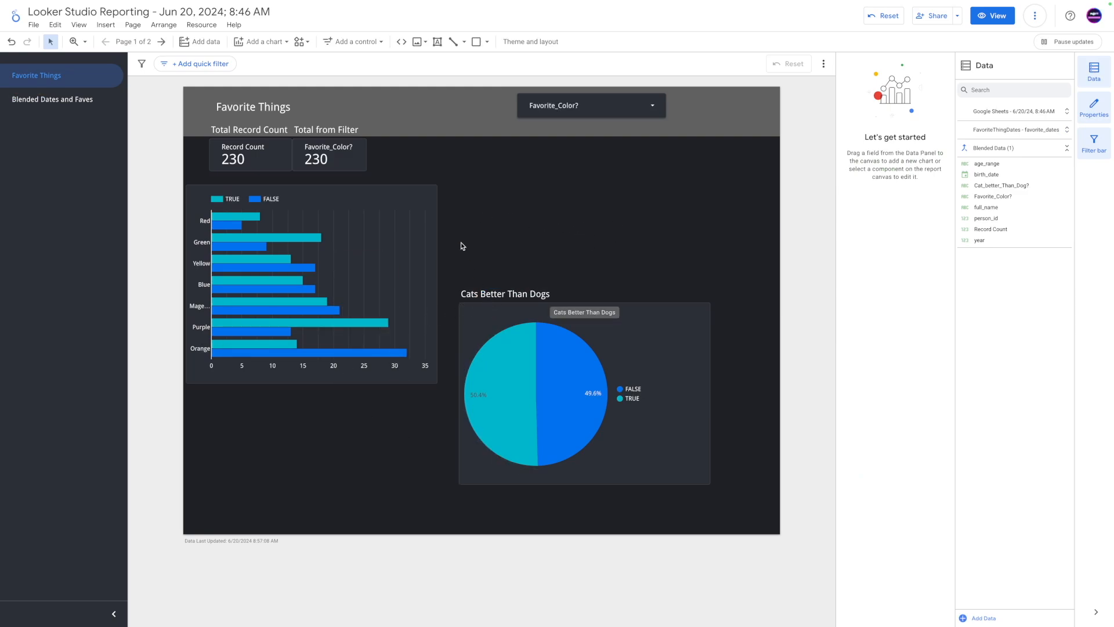
pyautogui.click(571, 307)
pyautogui.moveTo(570, 307); pyautogui.dragTo(575, 207)
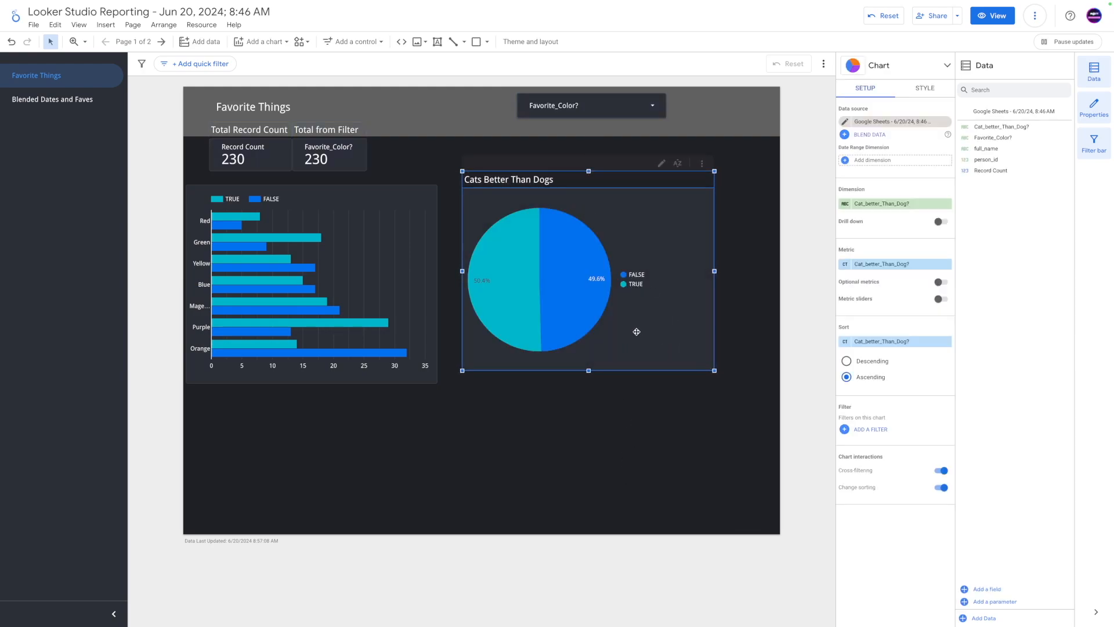
# Paste a copy of the Cats Better Than Dogs pie, reduce its height and align it directly beneath the original
pyautogui.press('super+v')
pyautogui.moveTo(635, 335); pyautogui.dragTo(622, 474)
pyautogui.moveTo(471, 325); pyautogui.dragTo(530, 375)
pyautogui.moveTo(698, 450)
pyautogui.mouseDown()
pyautogui.moveTo(629, 445)
pyautogui.moveTo(714, 444)
pyautogui.mouseUp()
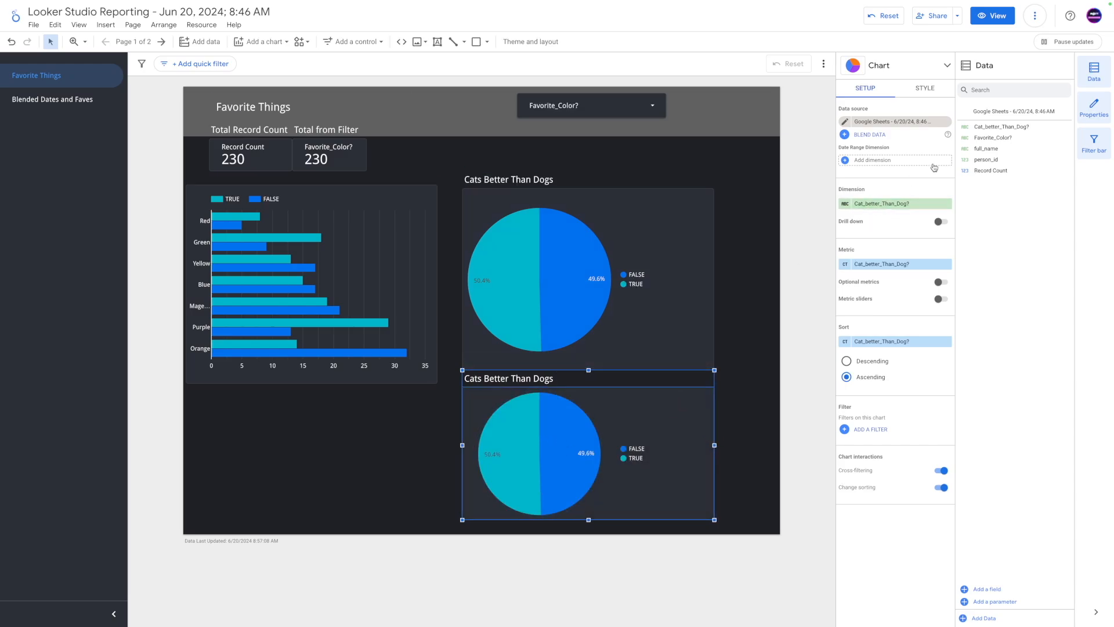
# Set the copied pie's dimension to Favorite_Color? and open its center to make it a donut chart
pyautogui.moveTo(993, 138); pyautogui.dragTo(883, 203)
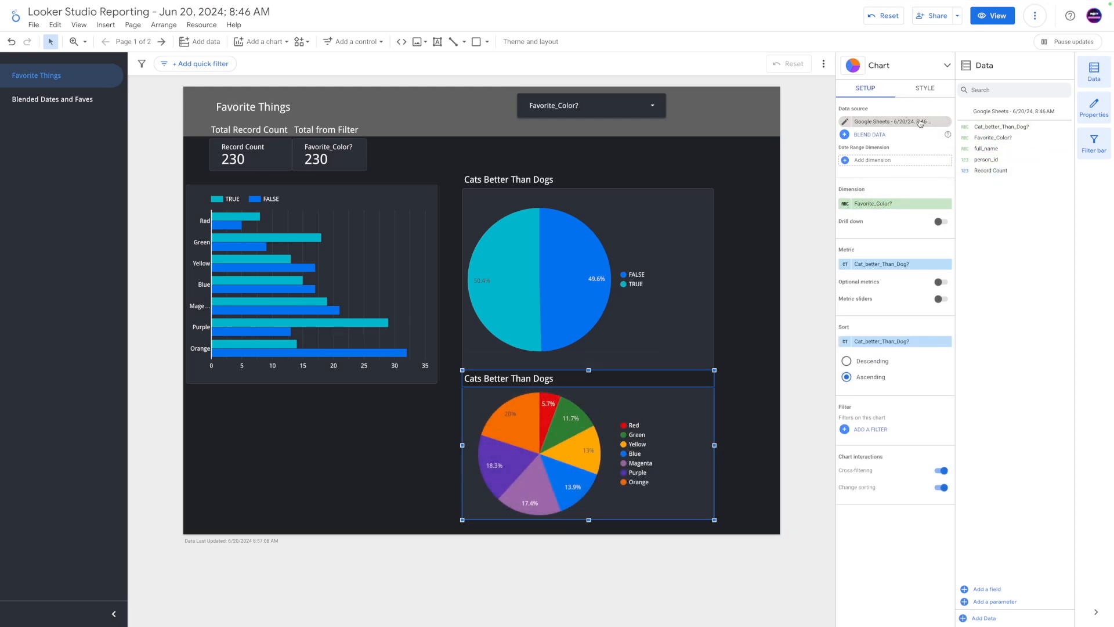
pyautogui.click(924, 88)
pyautogui.moveTo(859, 456); pyautogui.dragTo(889, 456)
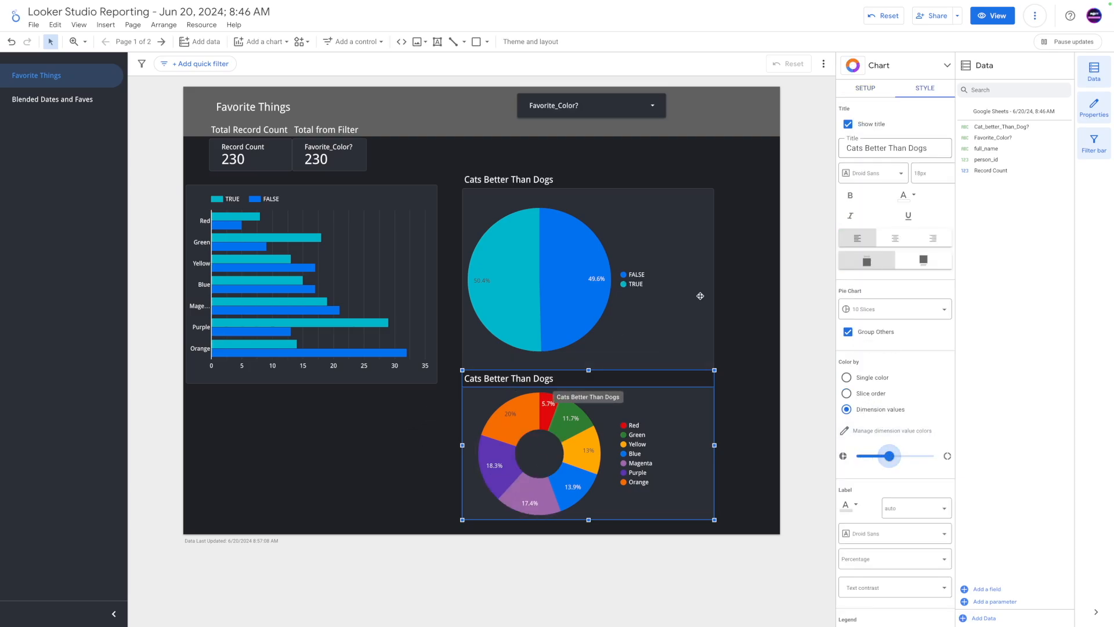
# Change the new donut chart's title to Favorite Colors
pyautogui.doubleClick(865, 150)
pyautogui.hotkey('ctrl', 'a')
pyautogui.press('BackSpace')
pyautogui.write('Favories')
pyautogui.press('BackSpace')
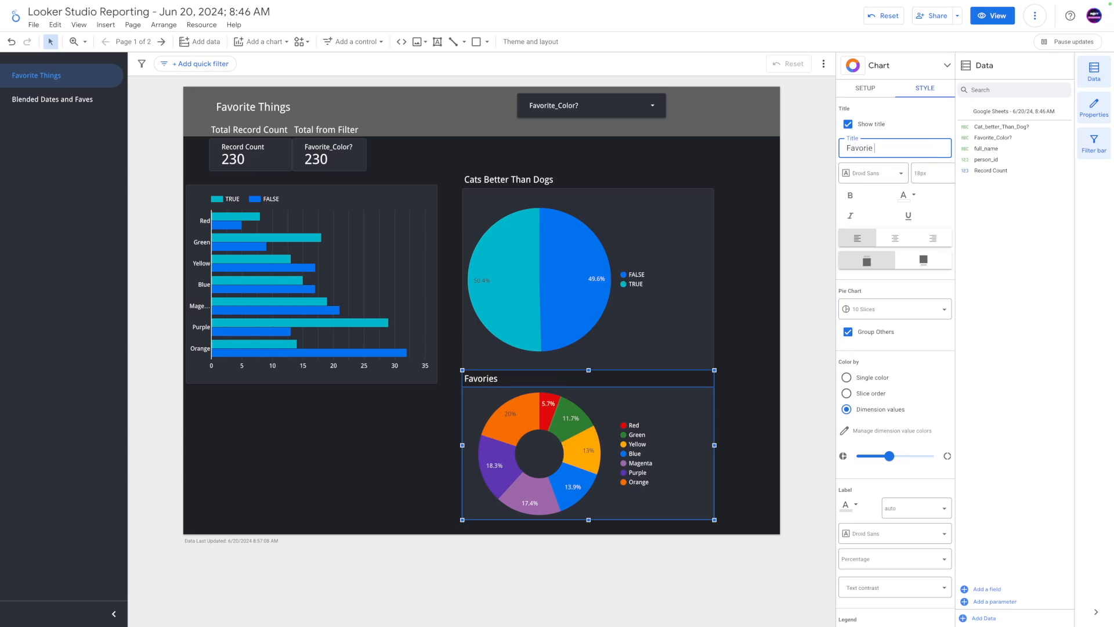
pyautogui.write('te Colors')
pyautogui.press('Return')
# Test cross-filtering the page by the Orange slice of the Favorite Colors donut and clear the filter again
pyautogui.click(368, 441)
pyautogui.click(511, 417)
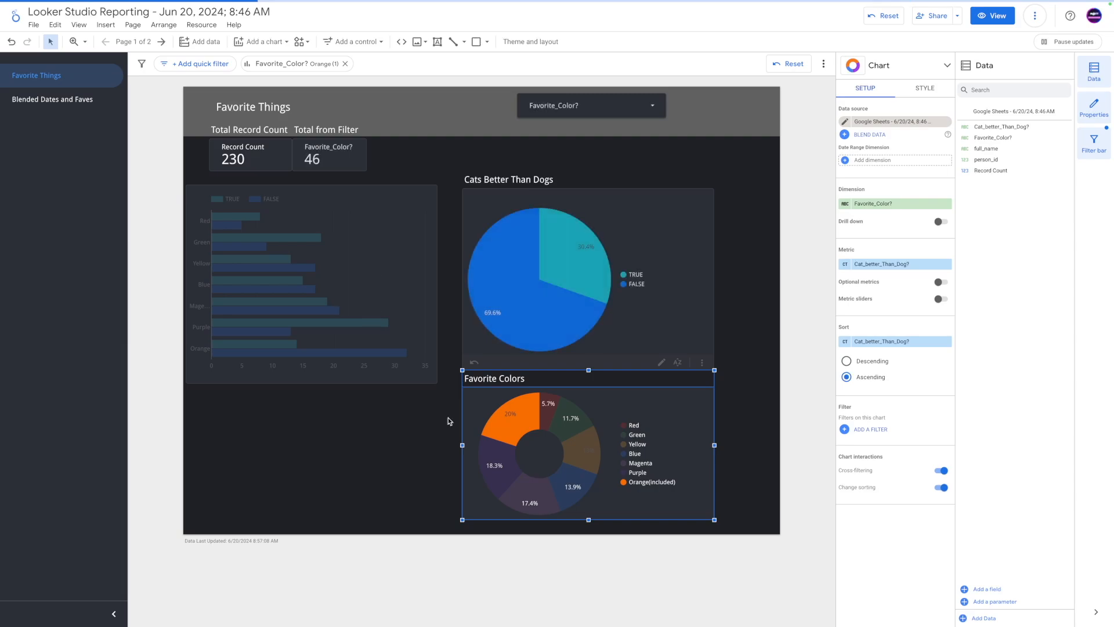
pyautogui.click(510, 417)
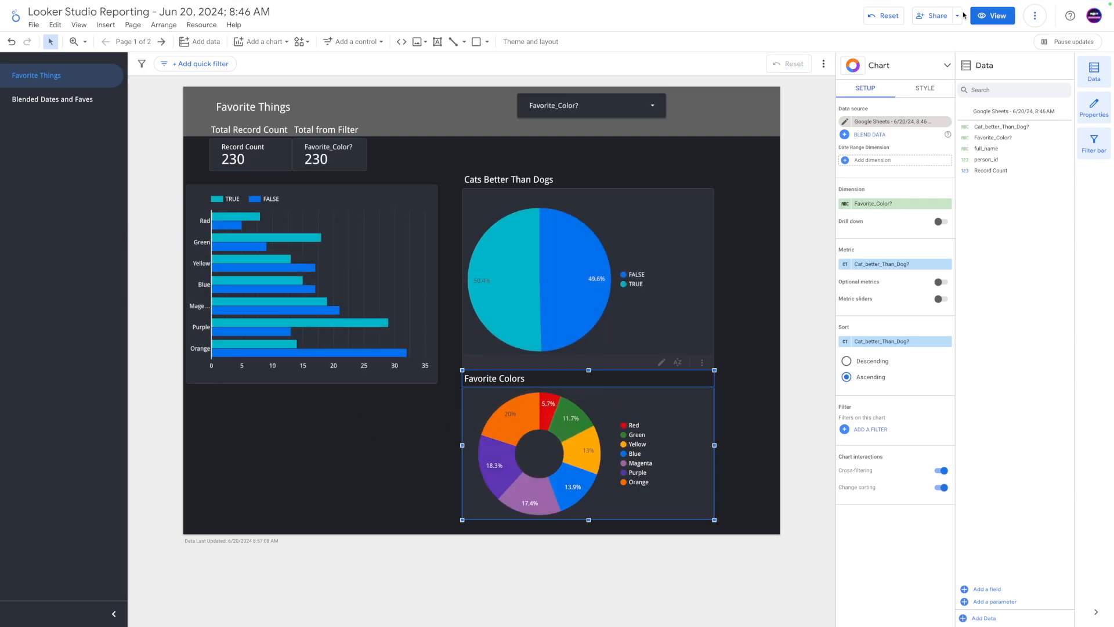
# Save the current report version in the version history under the name Finished
pyautogui.click(33, 24)
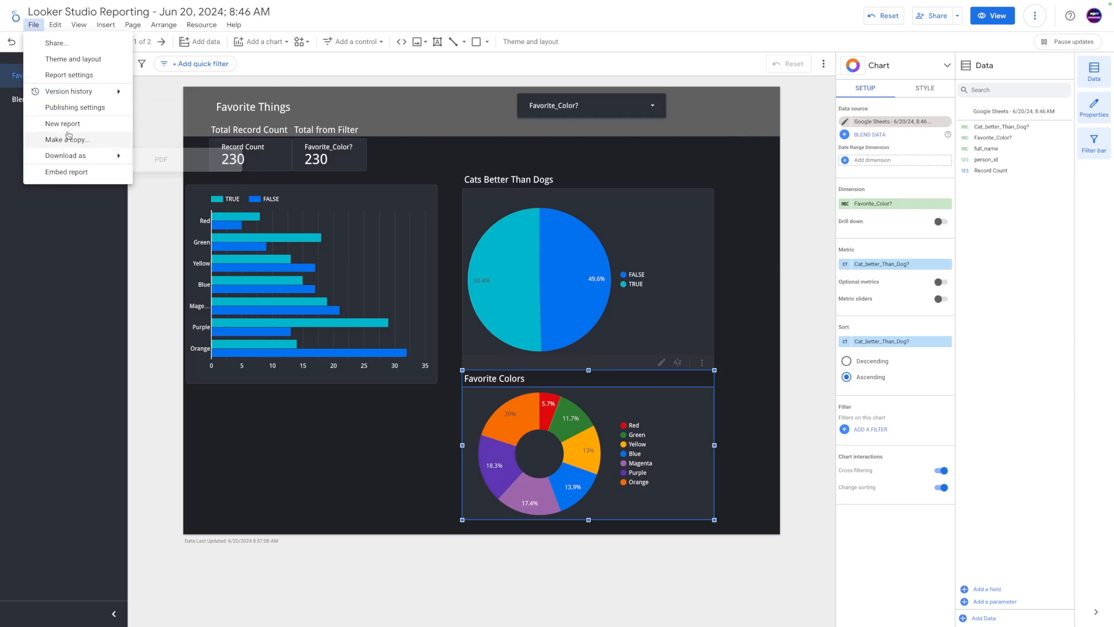
pyautogui.moveTo(72, 93)
pyautogui.click(148, 94)
pyautogui.write('Finished')
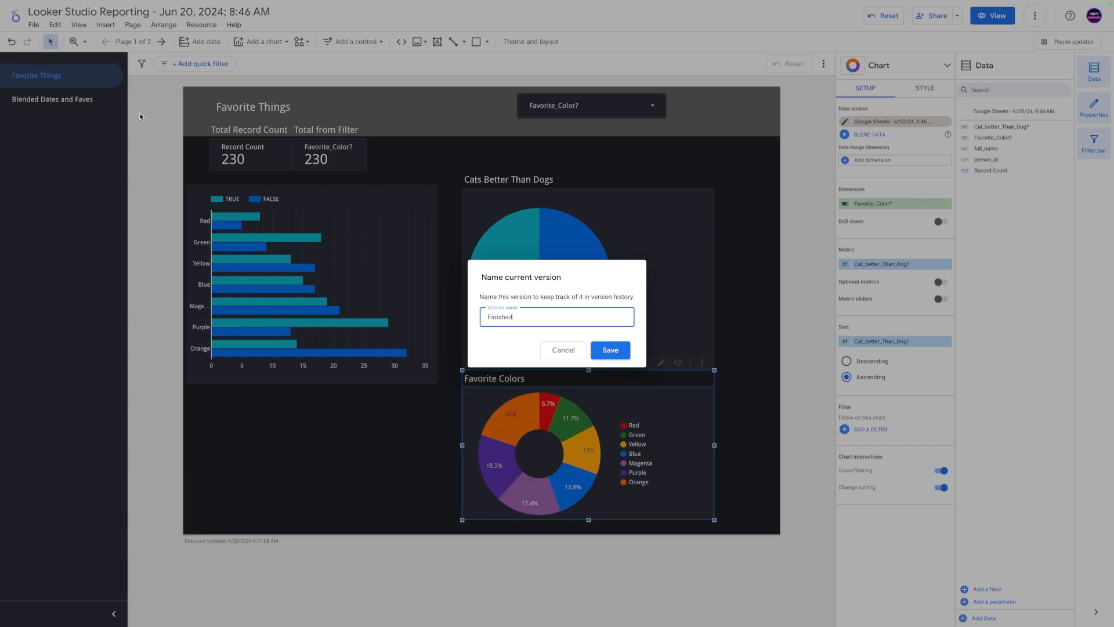
pyautogui.click(610, 350)
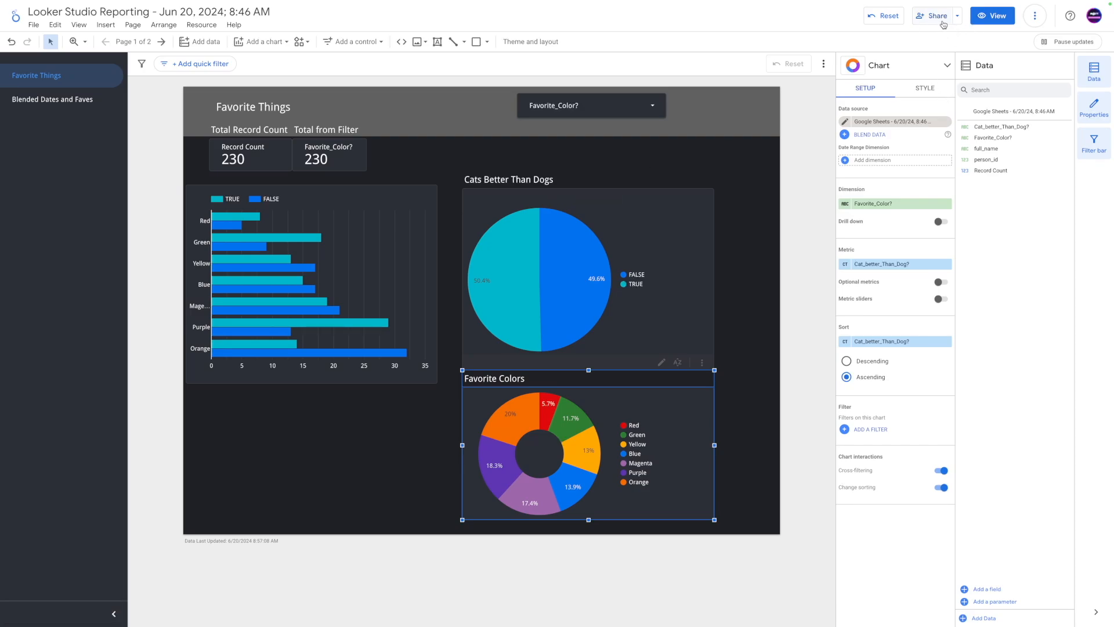
# Open the report's sharing settings and set its link access to Unlisted
pyautogui.click(937, 21)
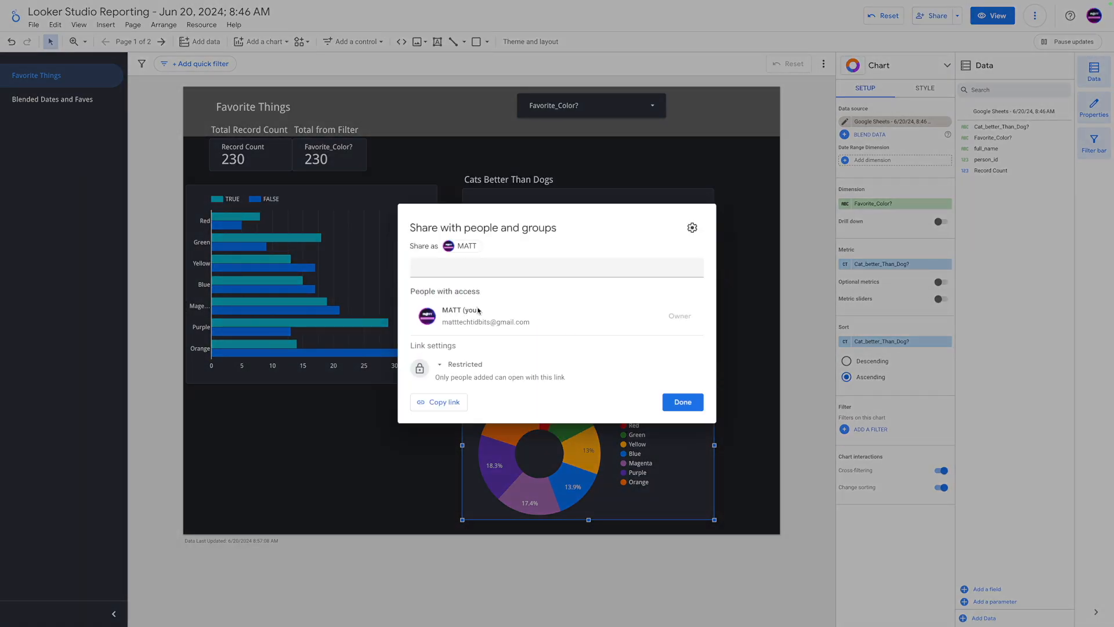
pyautogui.click(442, 366)
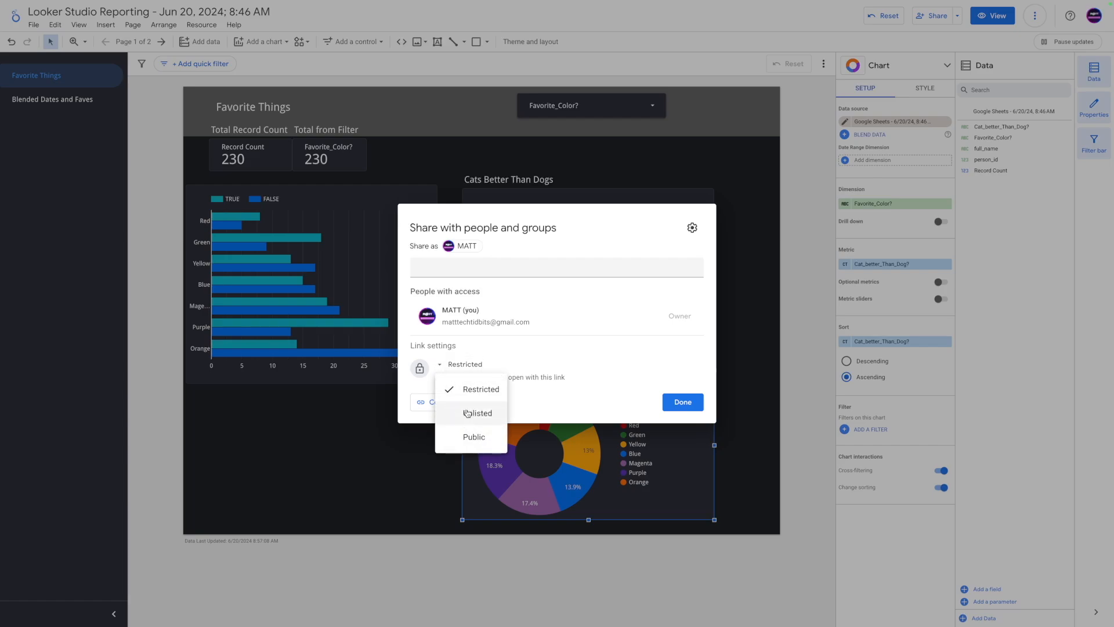
pyautogui.click(468, 413)
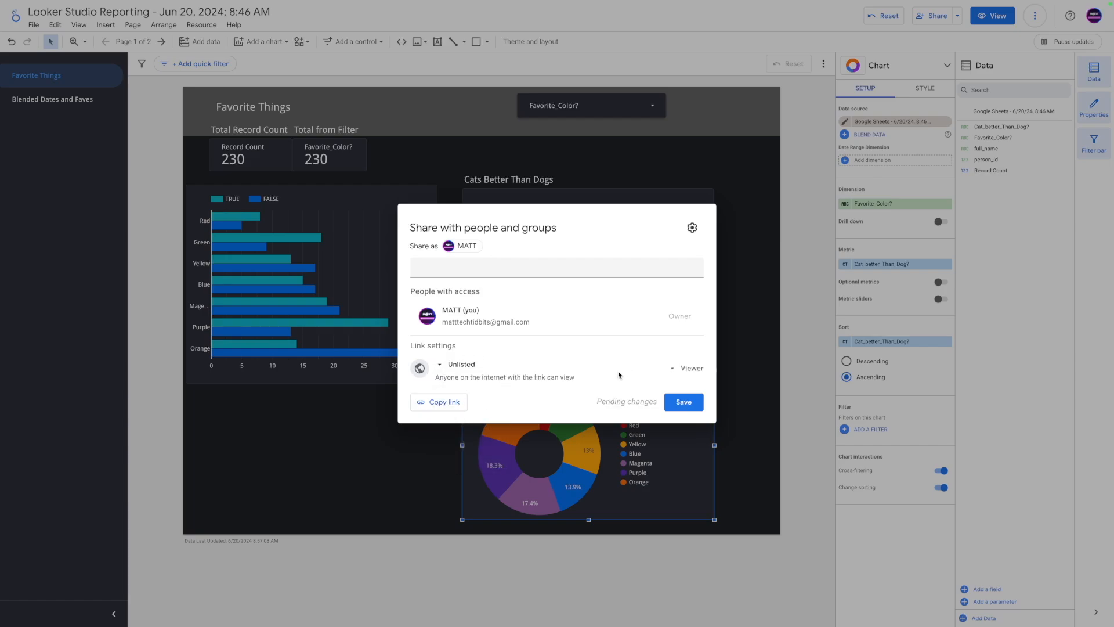
# Try the Public link access for the report and set it back to Unlisted
pyautogui.click(440, 366)
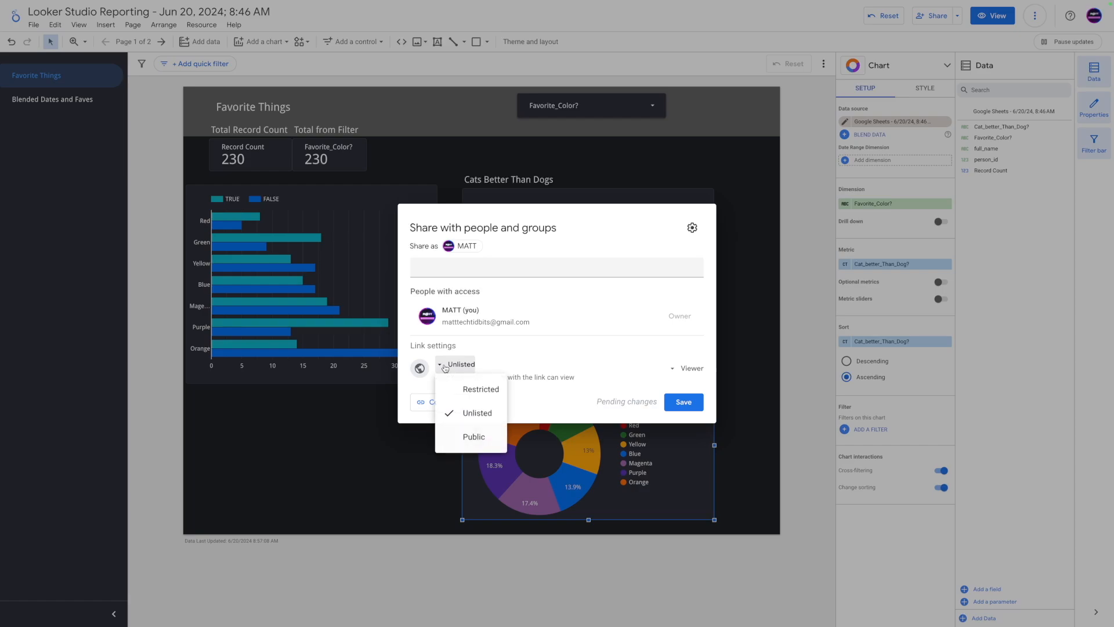
pyautogui.click(465, 438)
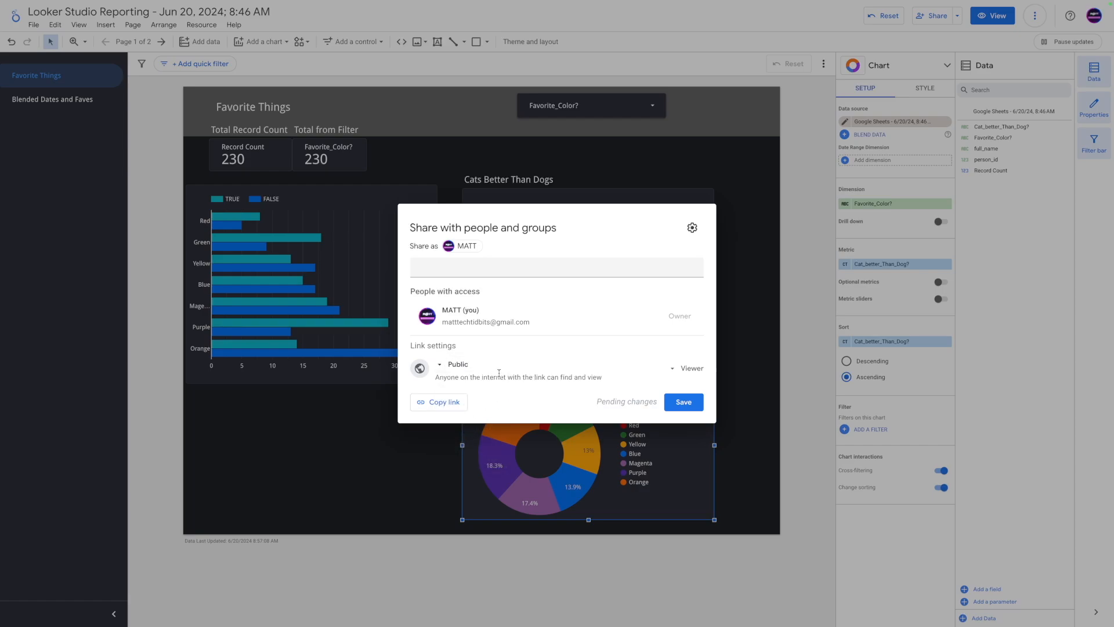
pyautogui.click(460, 364)
pyautogui.click(469, 413)
# Copy the report link while saving the sharing change, and open it in the Chrome window of the other account
pyautogui.click(437, 404)
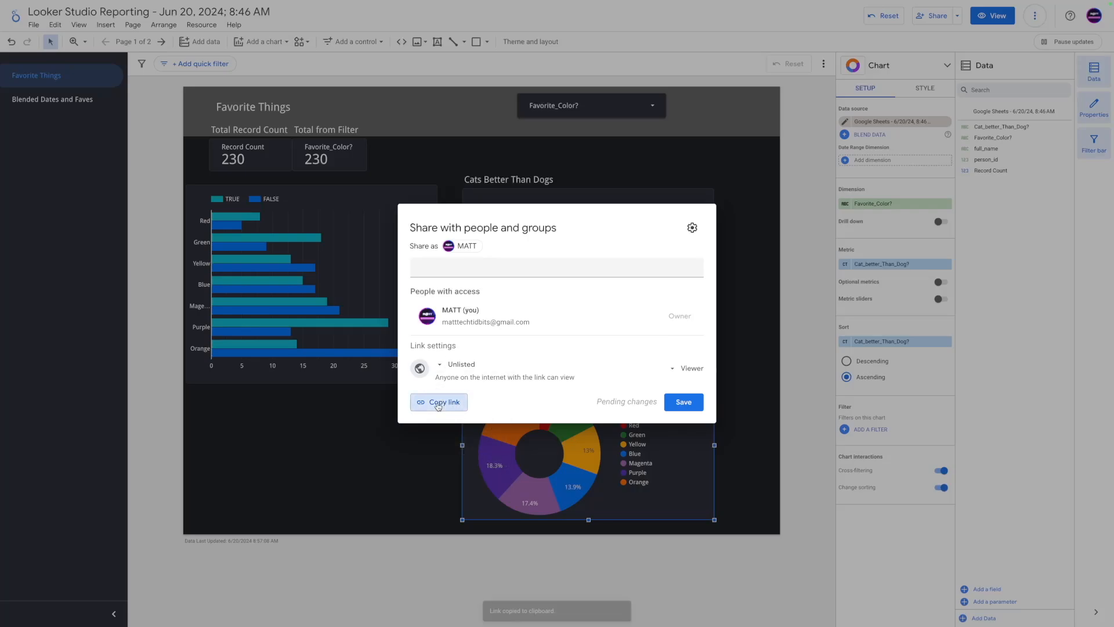
pyautogui.click(684, 408)
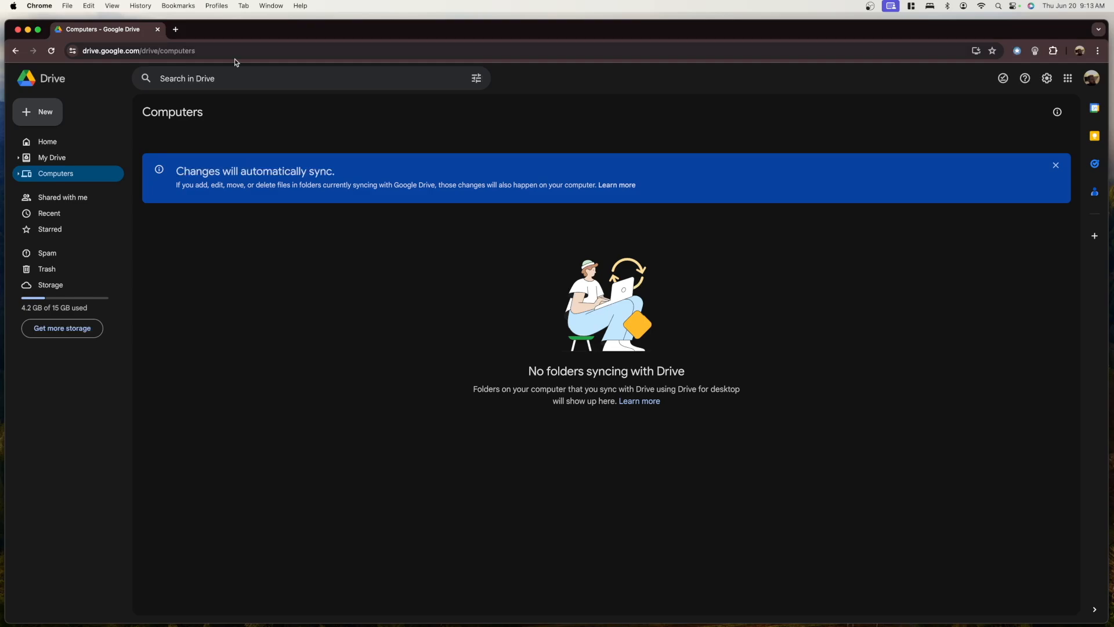
pyautogui.click(363, 49)
pyautogui.press('super+v')
pyautogui.press('Return')
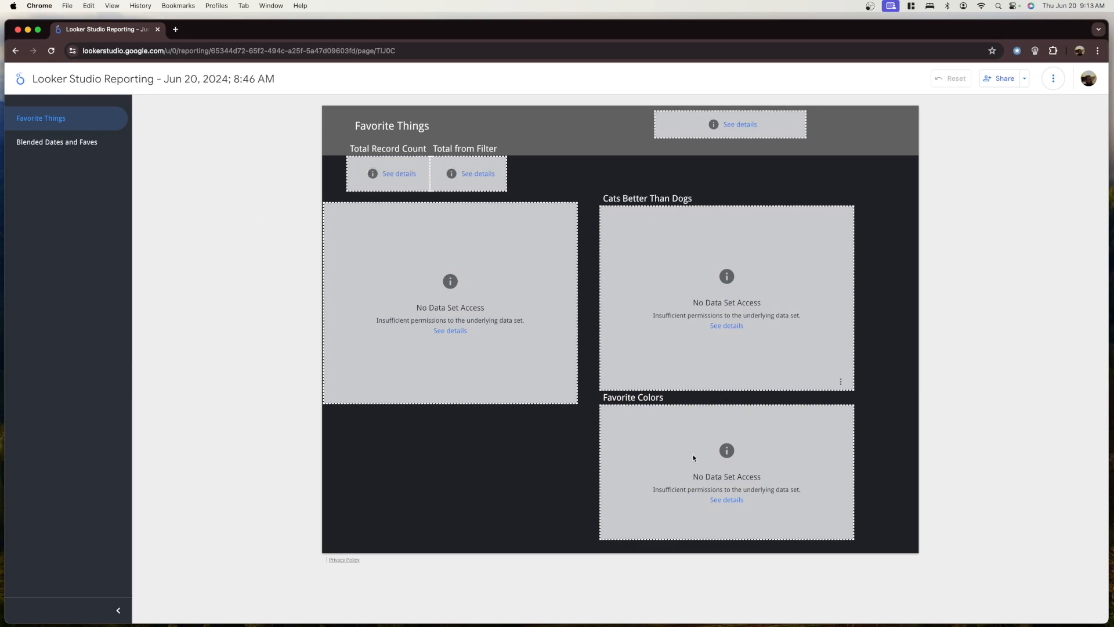
# Examine the details of the data access error on the Favorite Colors chart and close them
pyautogui.click(722, 501)
pyautogui.moveTo(473, 364); pyautogui.dragTo(398, 366)
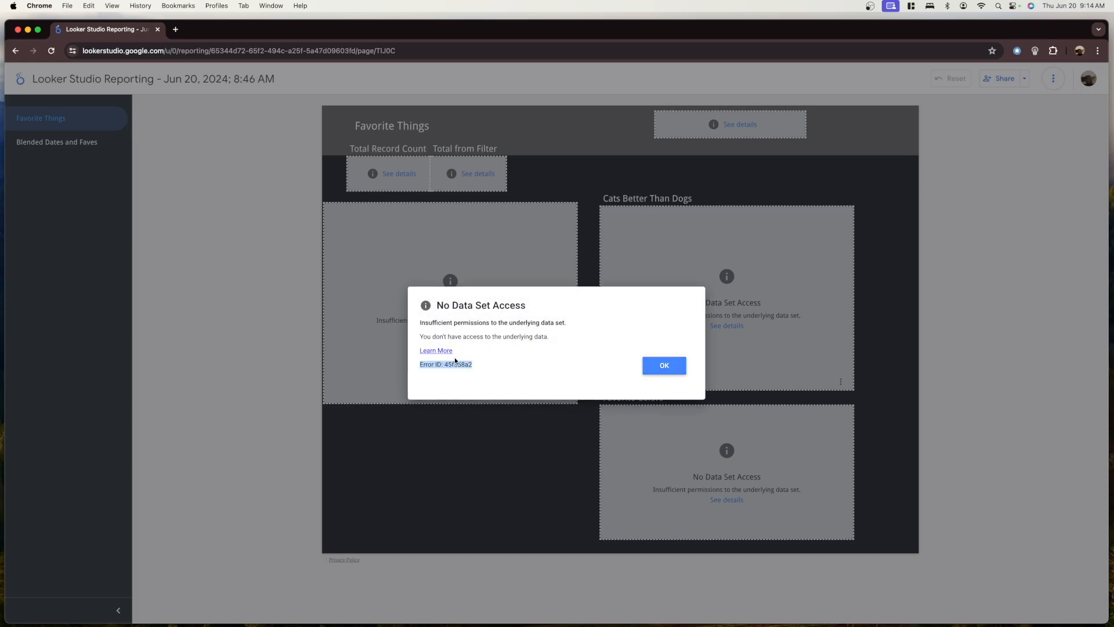
pyautogui.click(665, 365)
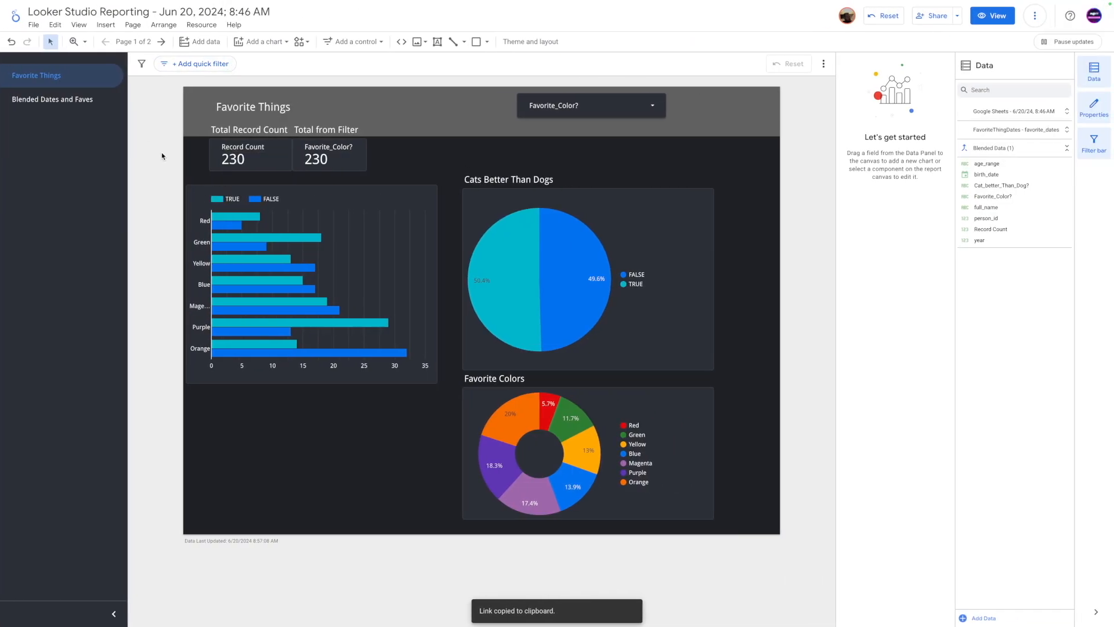
# Switch to the LookerStudio_FavoriteThingData spreadsheet and set its general access to Anyone with the link
pyautogui.moveTo(152, 1)
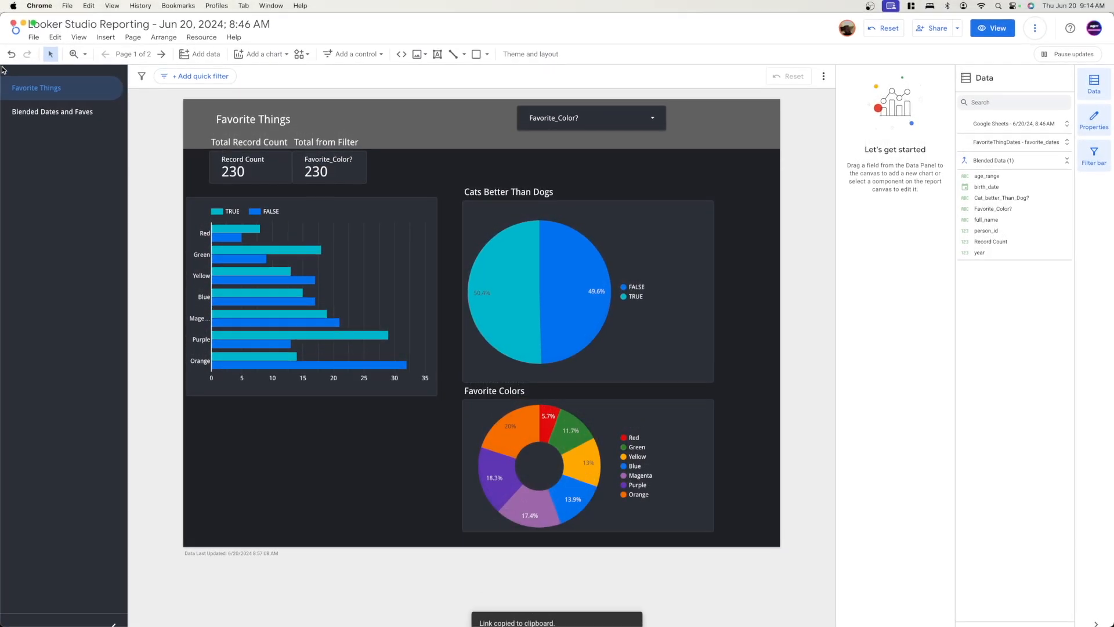
pyautogui.click(181, 23)
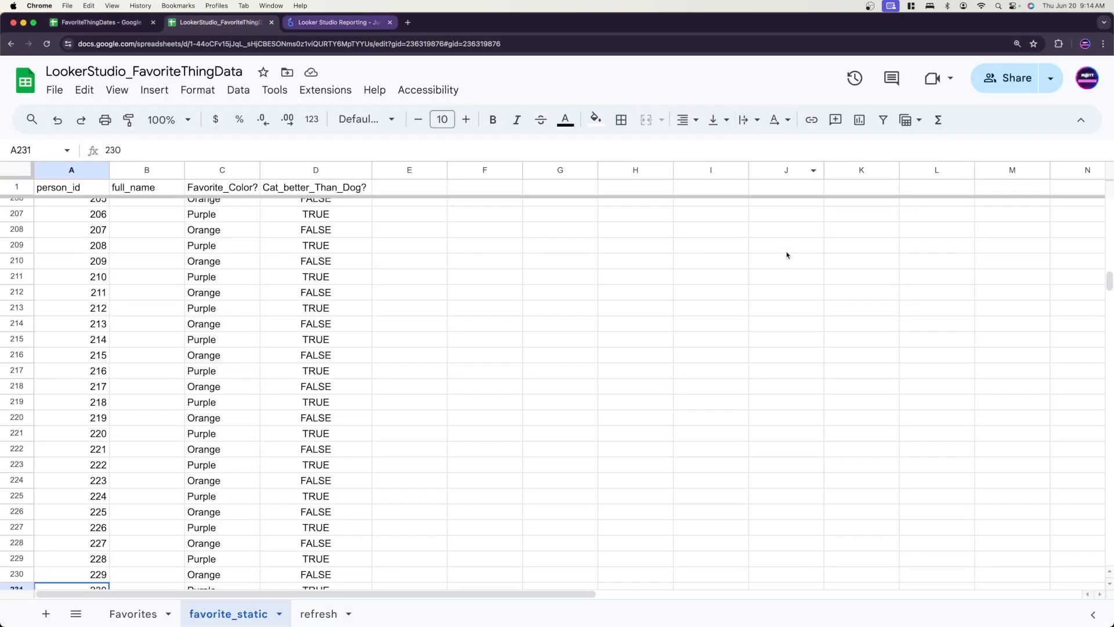
pyautogui.click(1014, 85)
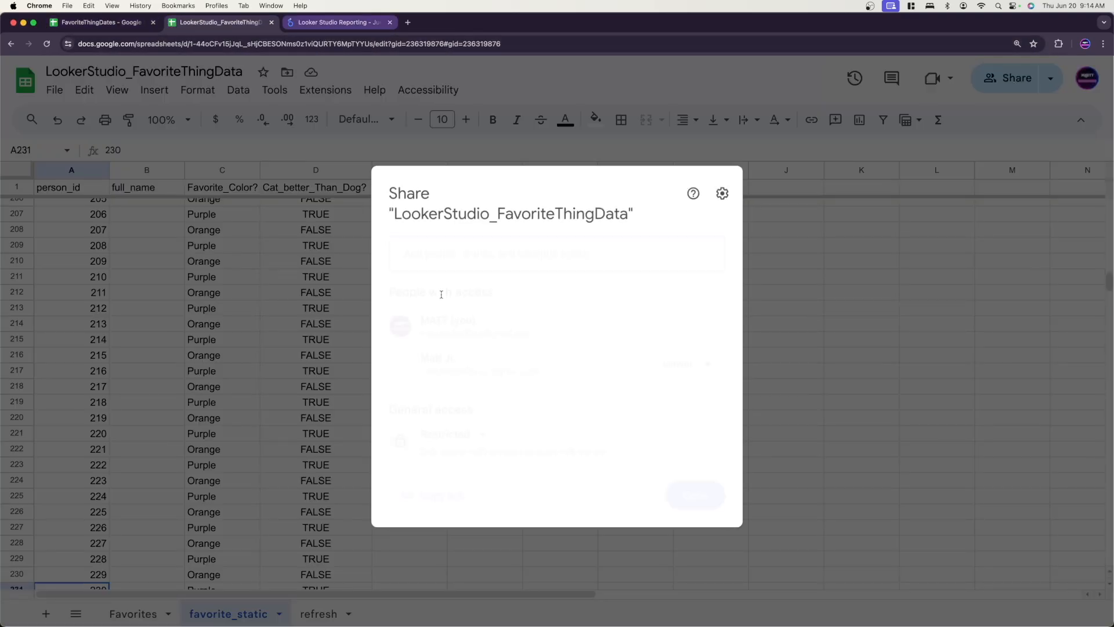
pyautogui.click(442, 431)
pyautogui.click(470, 499)
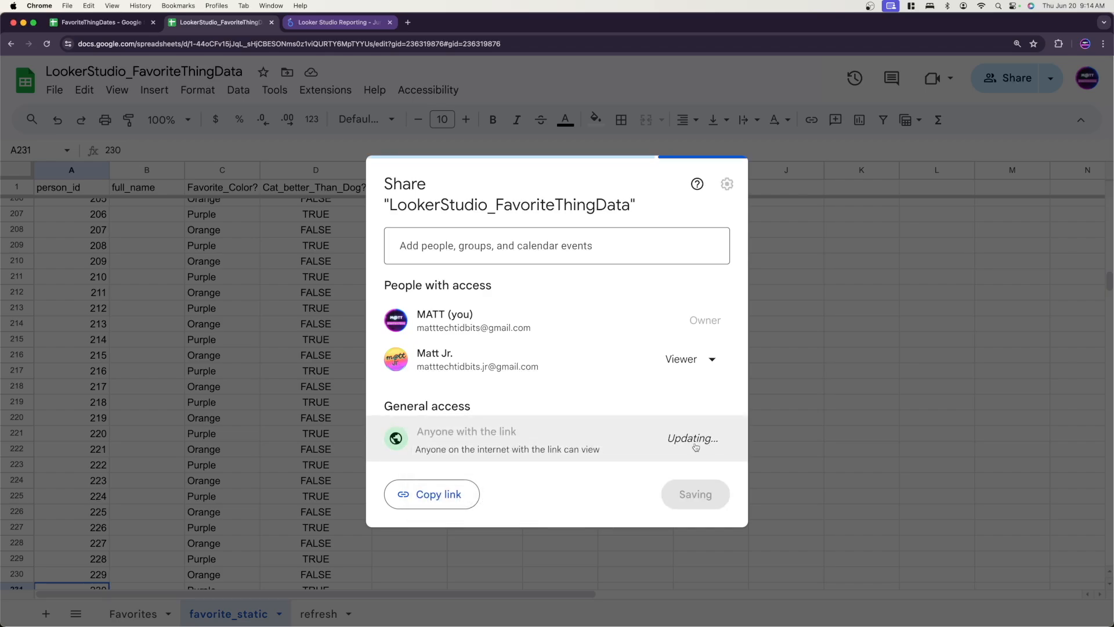
pyautogui.click(696, 494)
pyautogui.click(422, 304)
# Switch back to the other account's Chrome window and reload the shared report
pyautogui.hotkey('ctrl', 'Up')
pyautogui.click(645, 300)
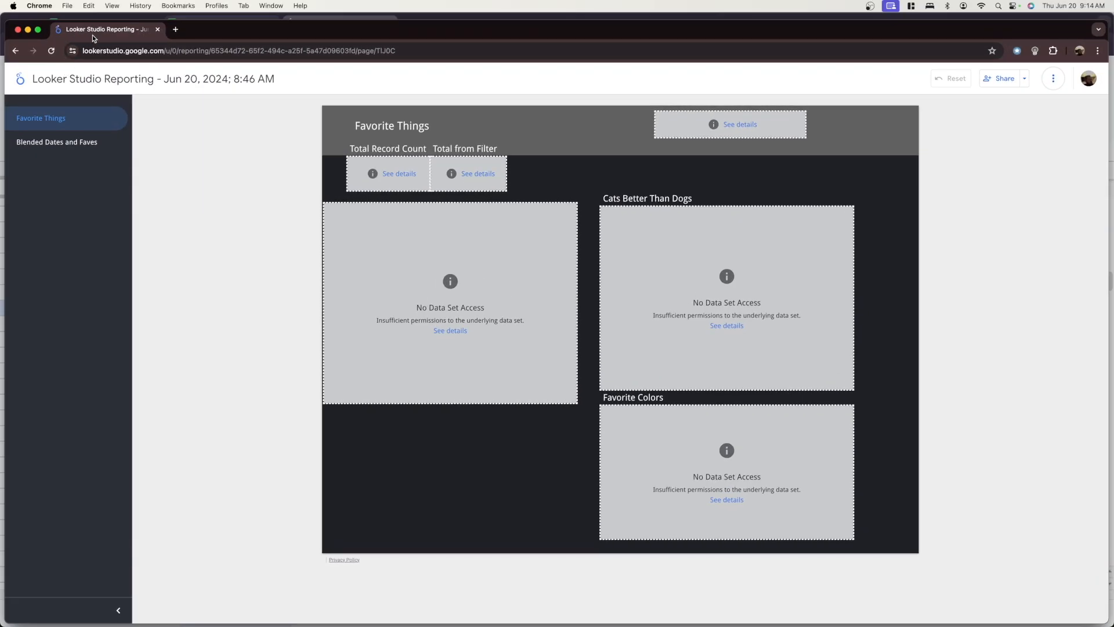
pyautogui.click(51, 51)
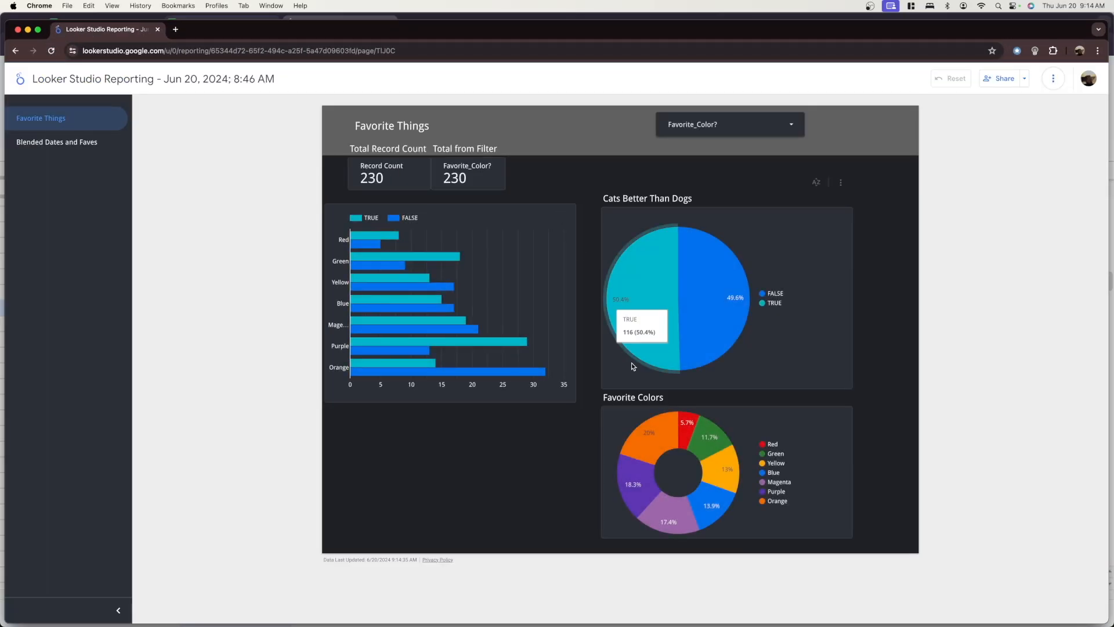
# Open the Blended Dates and Faves page and test cross-filtering by the Magenta donut slice, clearing the filter again
pyautogui.click(48, 144)
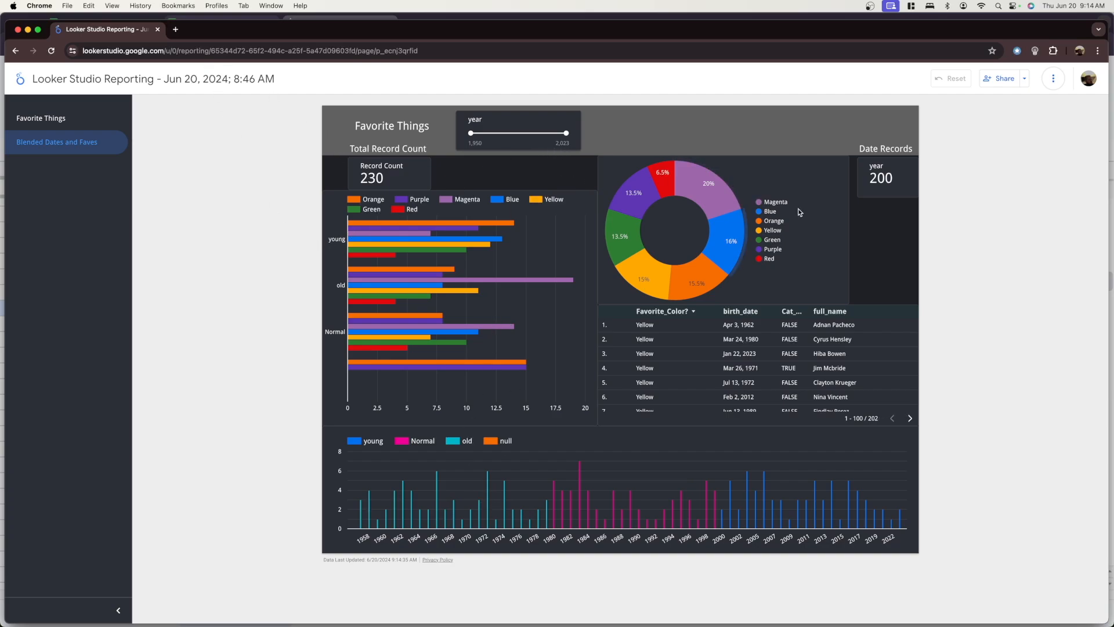
pyautogui.click(695, 192)
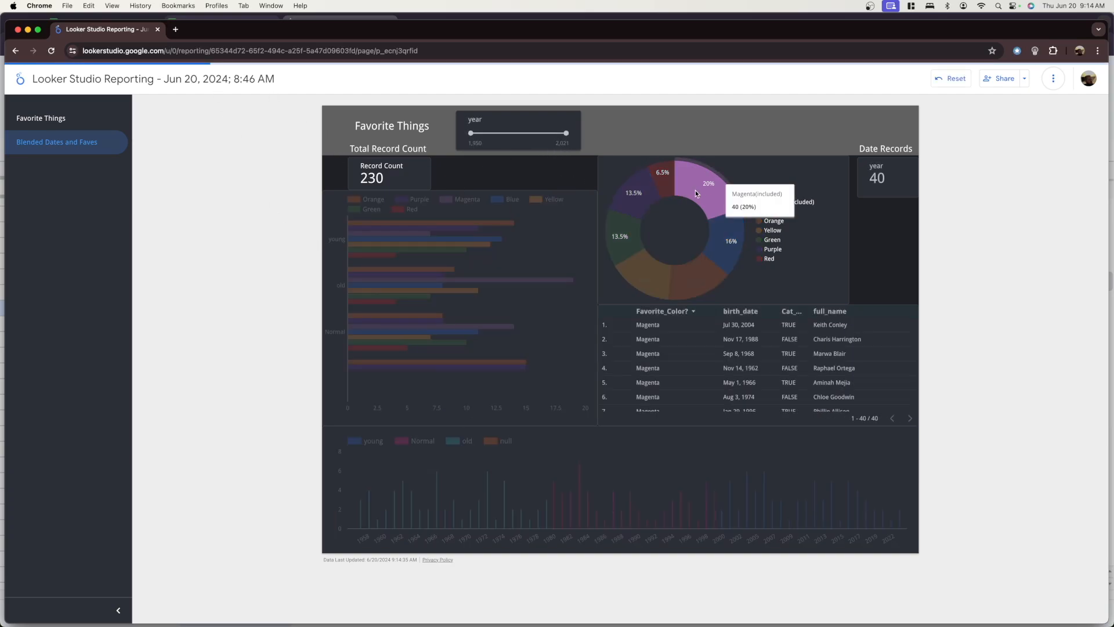
pyautogui.click(695, 189)
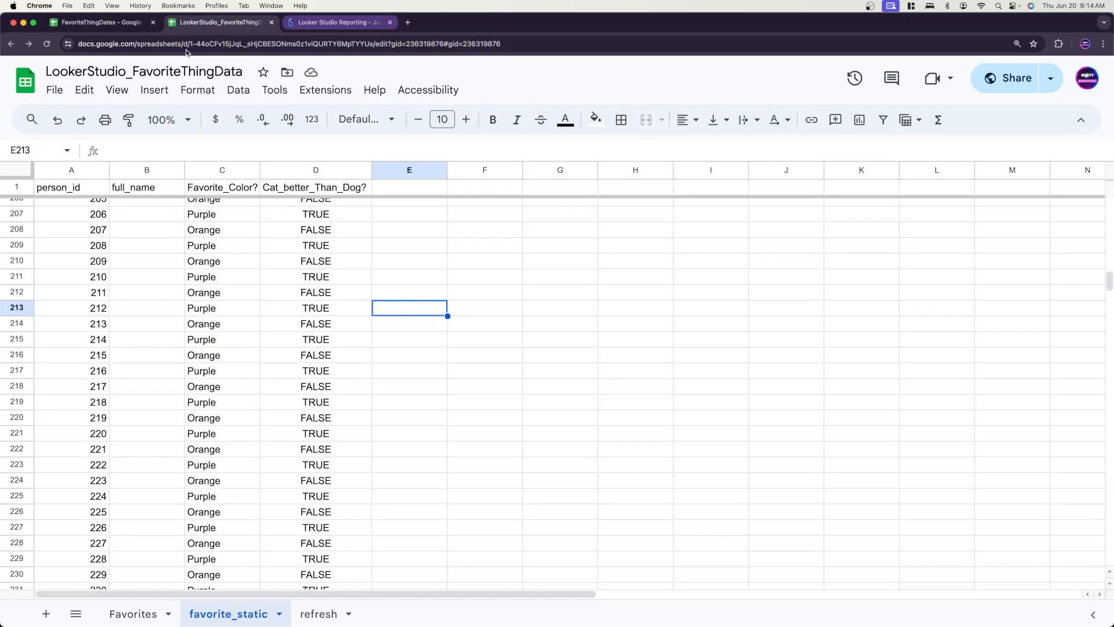
# Check the sharing settings of the FavoriteThingDates spreadsheet and close them without changes
pyautogui.click(123, 25)
pyautogui.click(1032, 82)
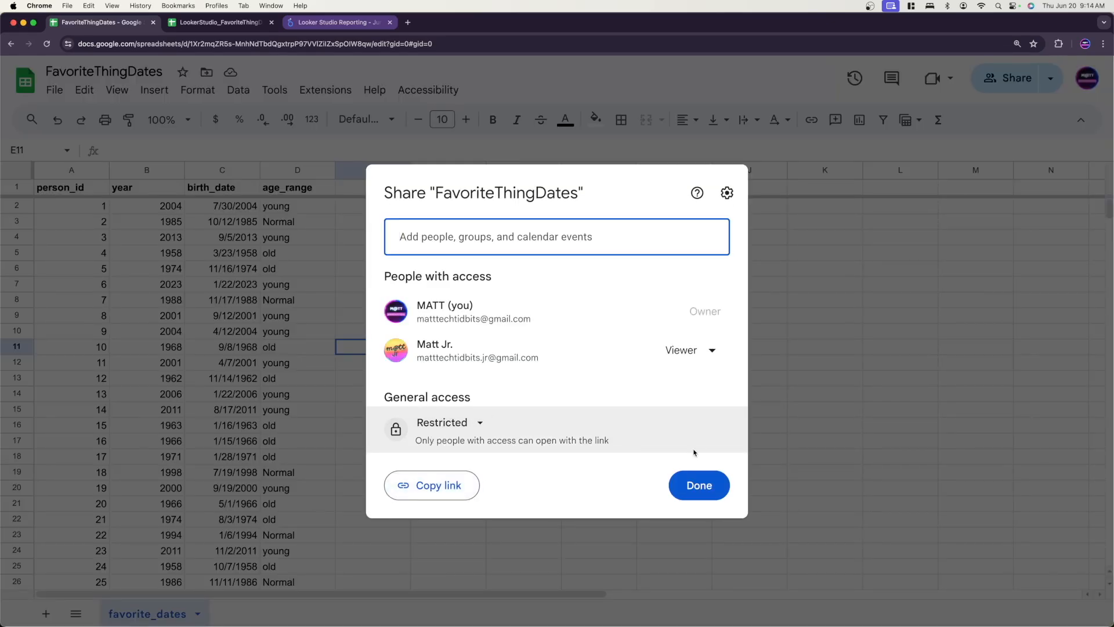
pyautogui.click(140, 436)
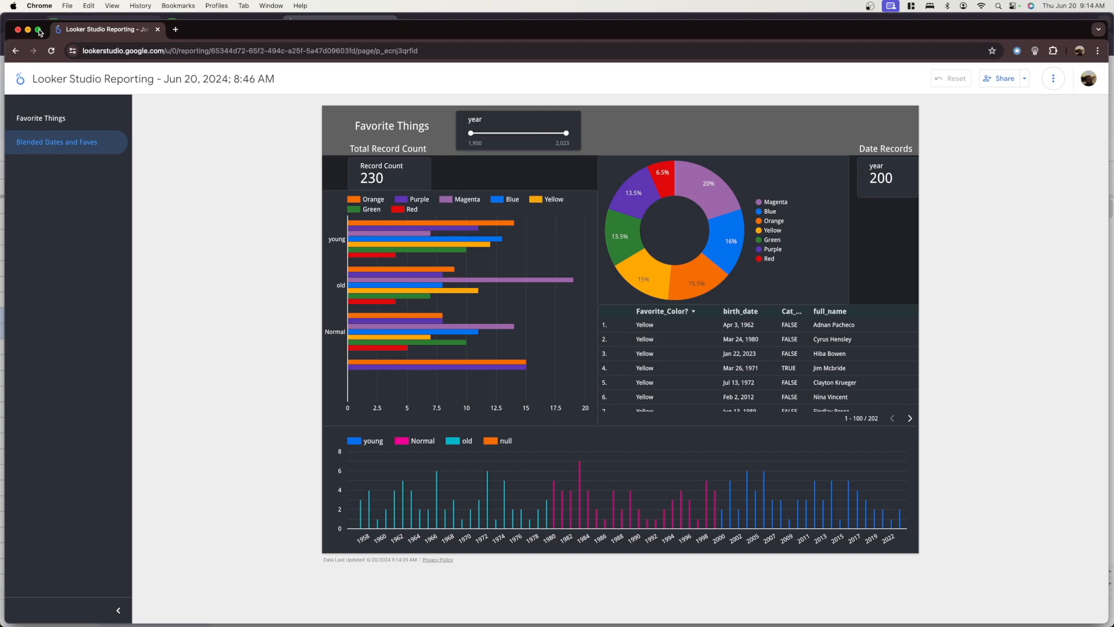
# Present the shared report's Blended Dates and Faves page in full screen and browse its detail table
pyautogui.click(38, 29)
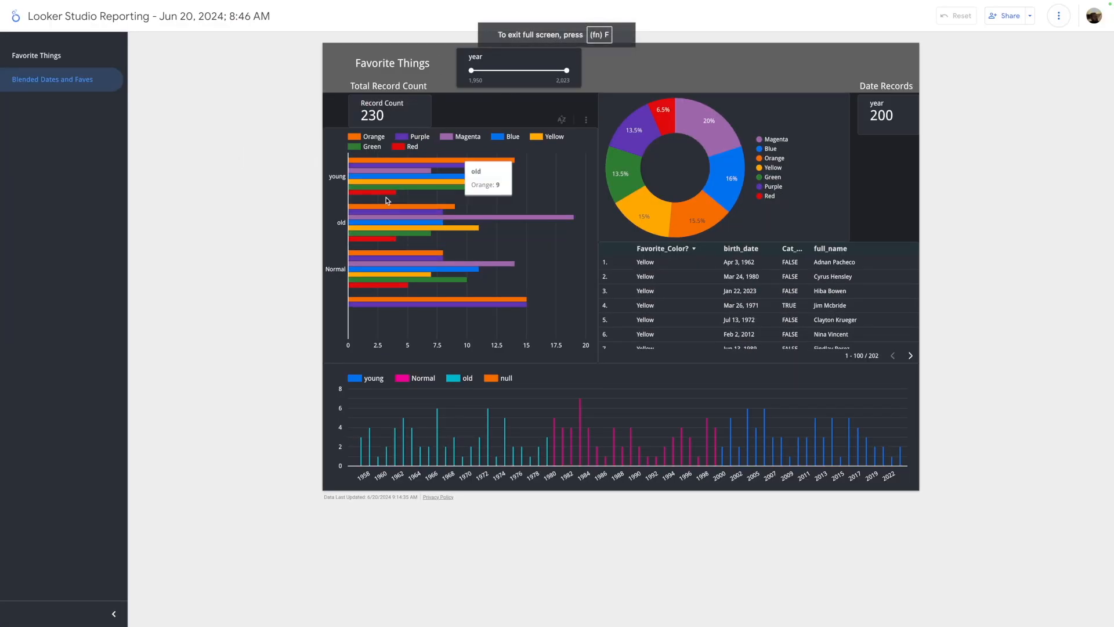
pyautogui.click(1059, 16)
pyautogui.click(1028, 67)
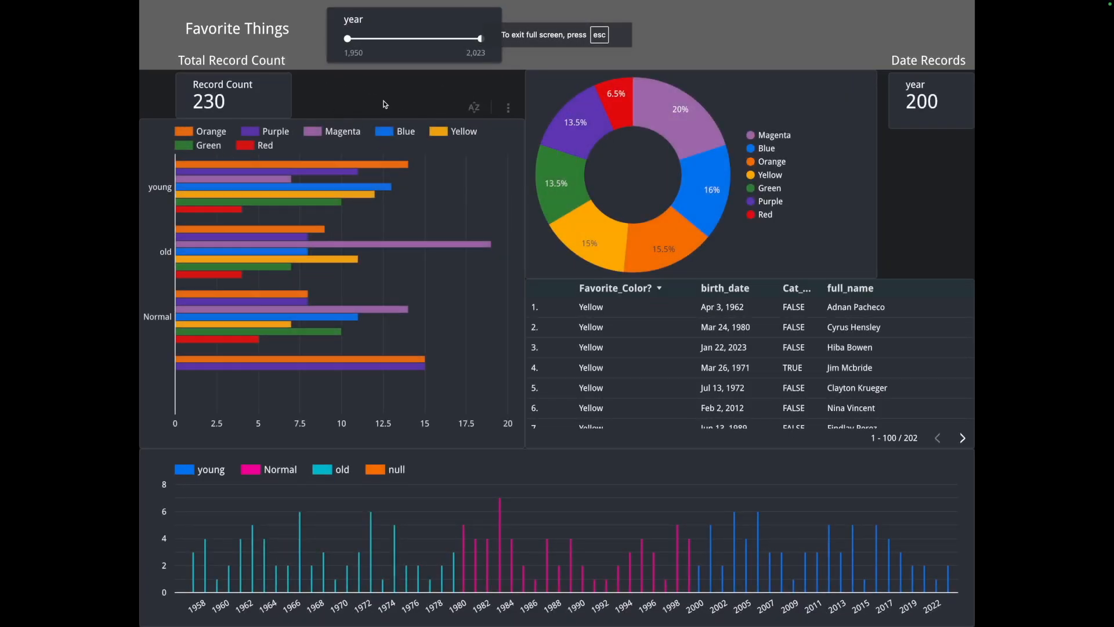
pyautogui.scroll(-10, 614, 333)
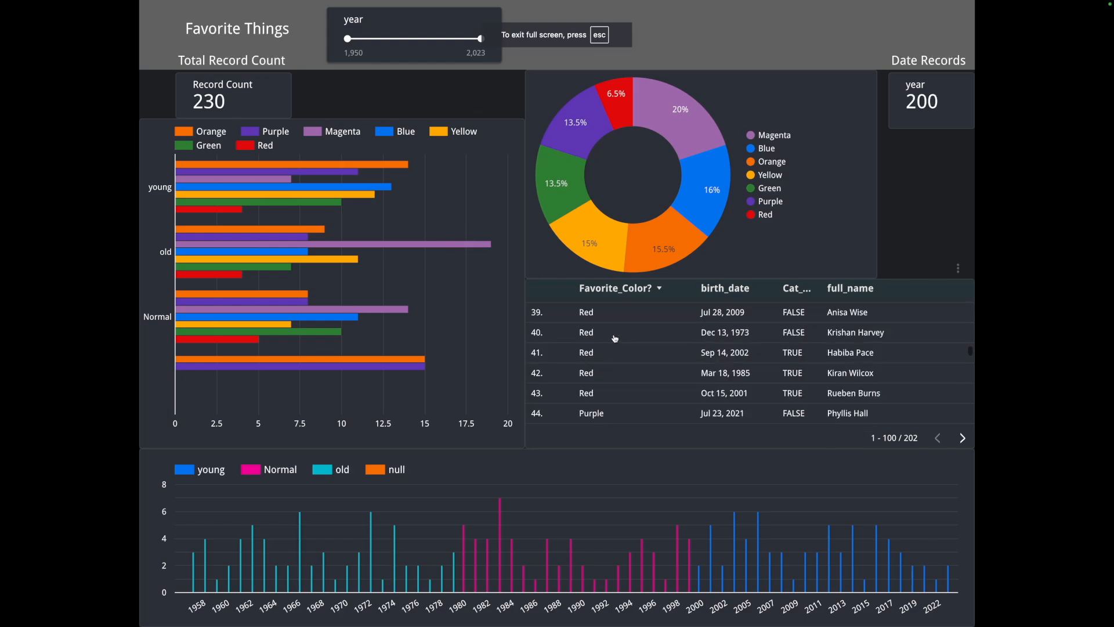
pyautogui.scroll(10, 615, 332)
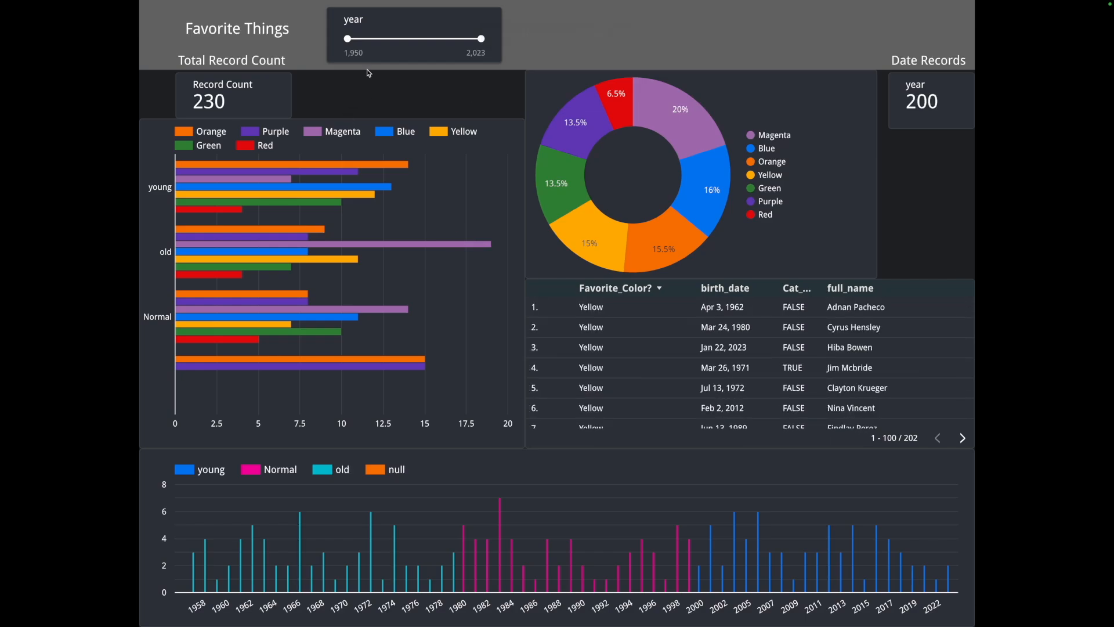
# Test the year slider with start years 1990 and 2011, and reset the start to 1950
pyautogui.moveTo(347, 39); pyautogui.dragTo(420, 39)
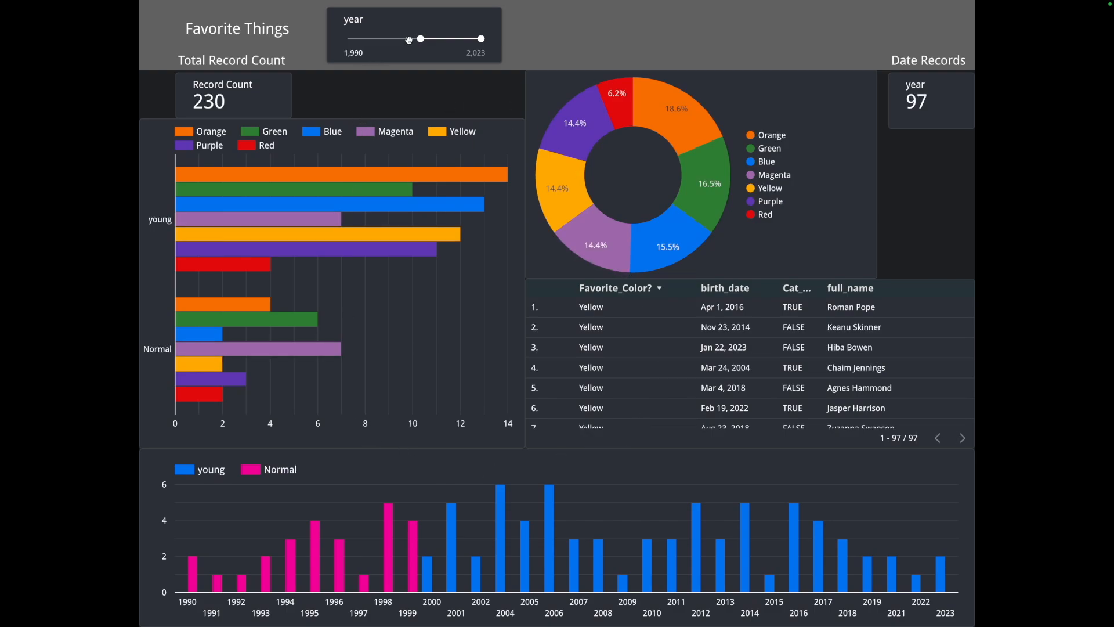
pyautogui.moveTo(421, 38); pyautogui.dragTo(459, 38)
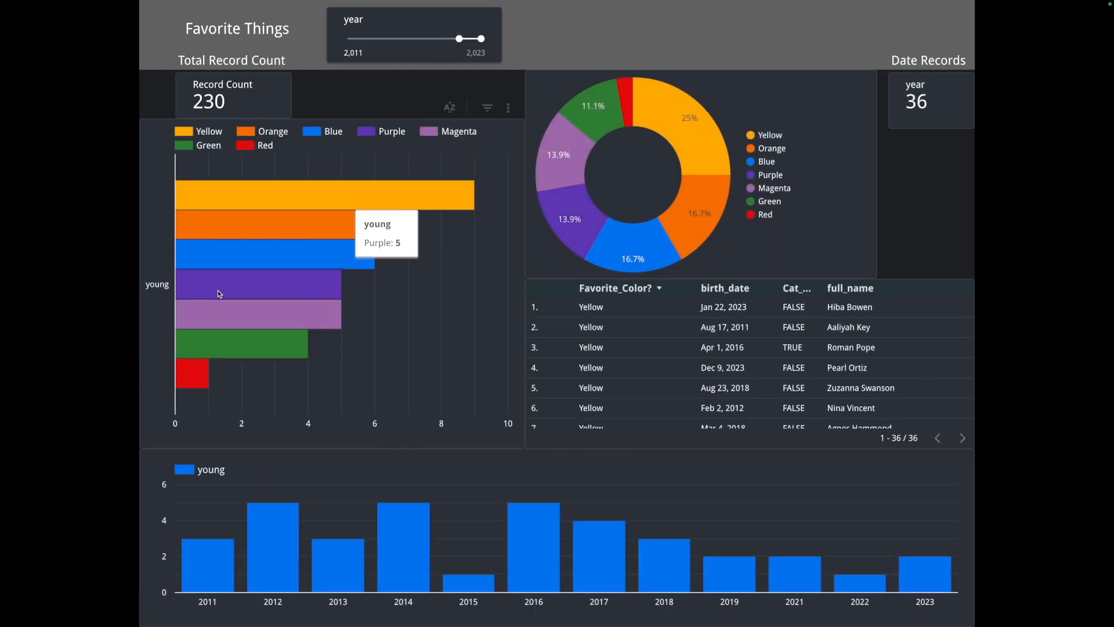
pyautogui.moveTo(459, 38); pyautogui.dragTo(283, 56)
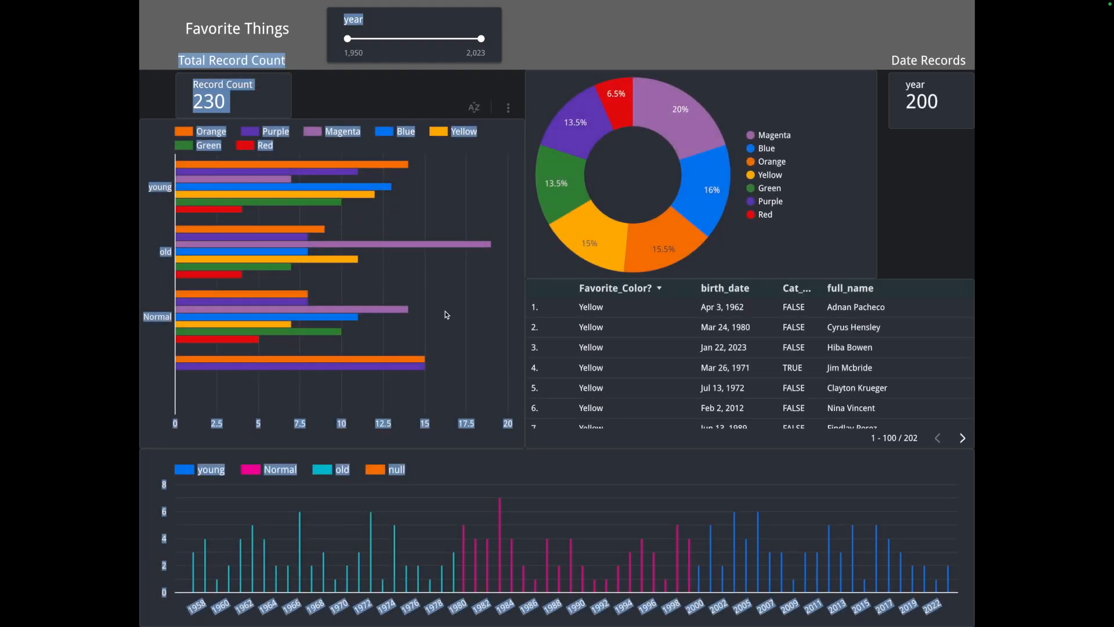
# Test cross-filtering by the Green donut slice, browse the filtered detail table, and clear the filter
pyautogui.click(548, 176)
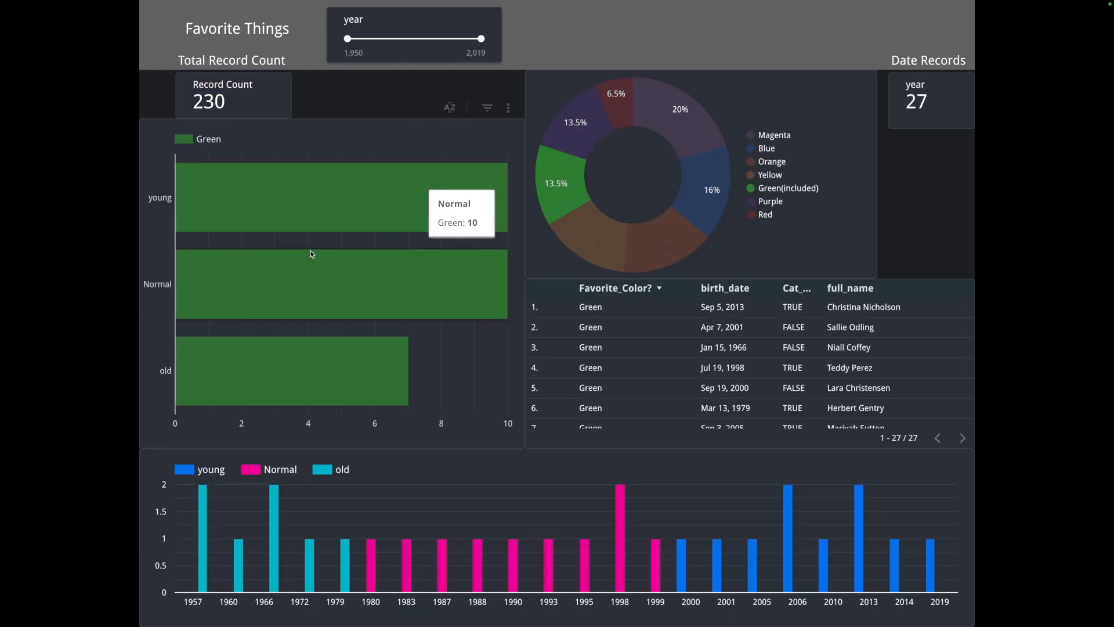
pyautogui.scroll(-3, 667, 344)
pyautogui.scroll(-5, 668, 344)
pyautogui.scroll(8, 598, 355)
pyautogui.click(557, 180)
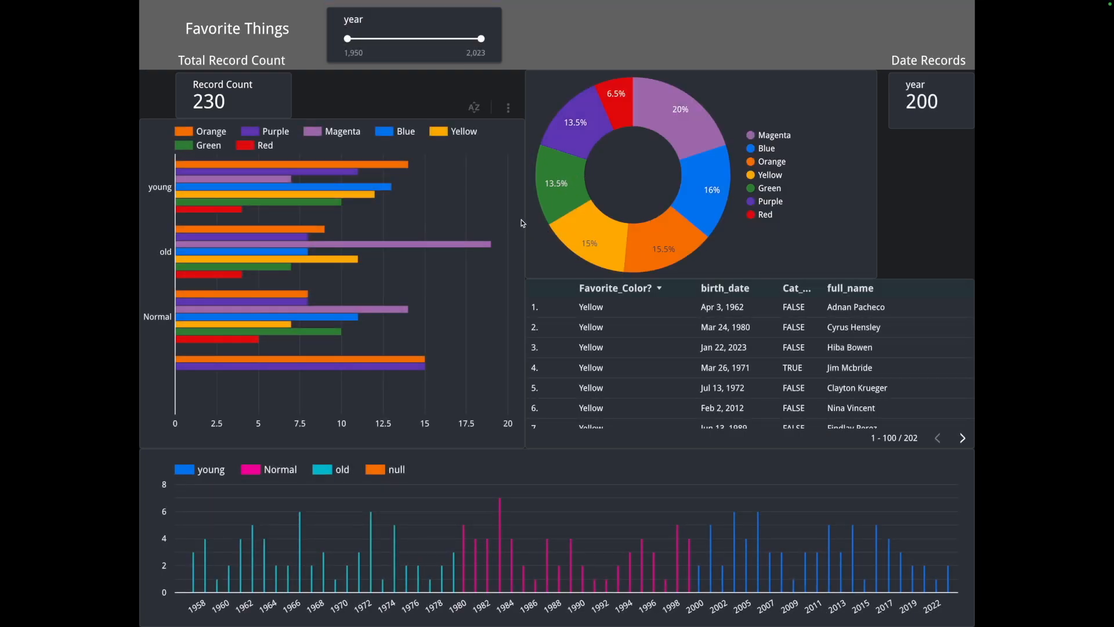
# Cross-filter the page by the 1983 bar, and test the Blue bar as an additional filter before clearing Blue
pyautogui.moveTo(501, 512)
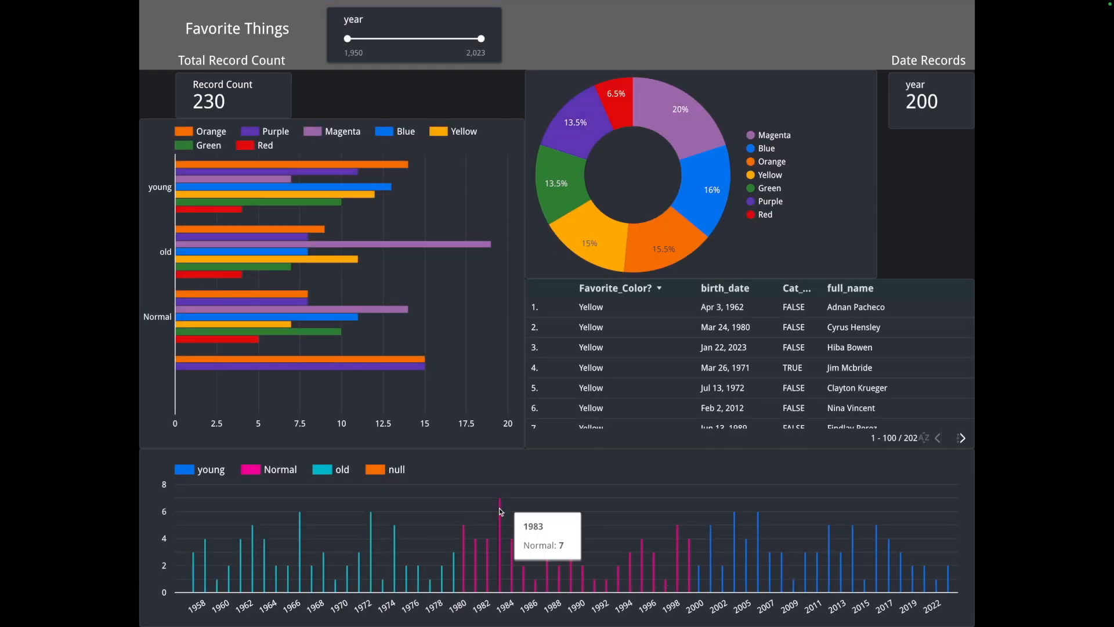
pyautogui.click(501, 512)
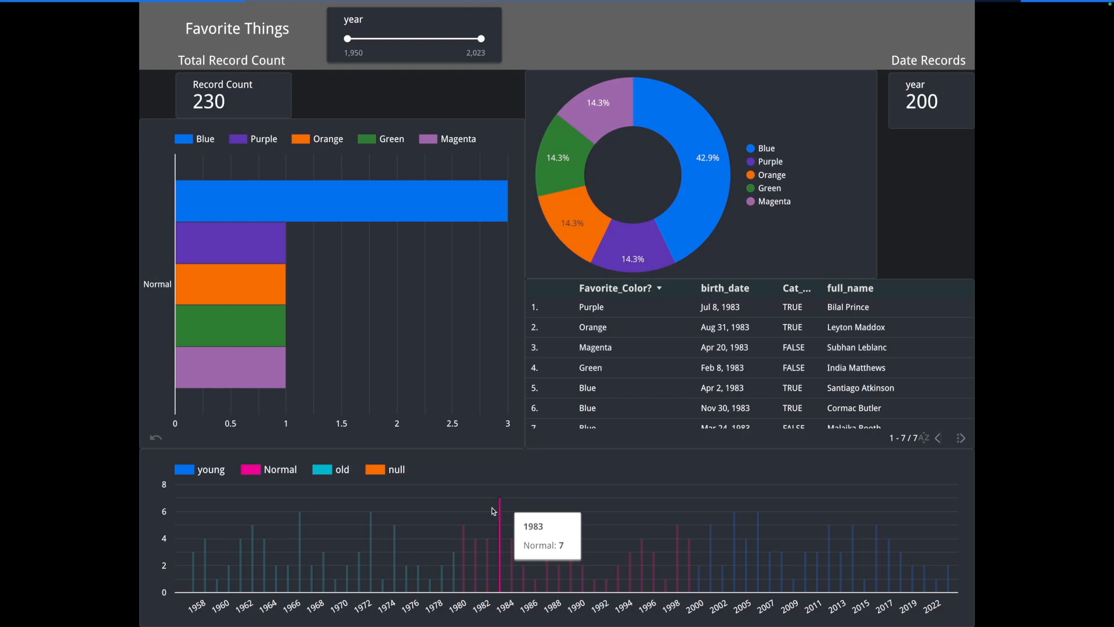
pyautogui.moveTo(257, 256)
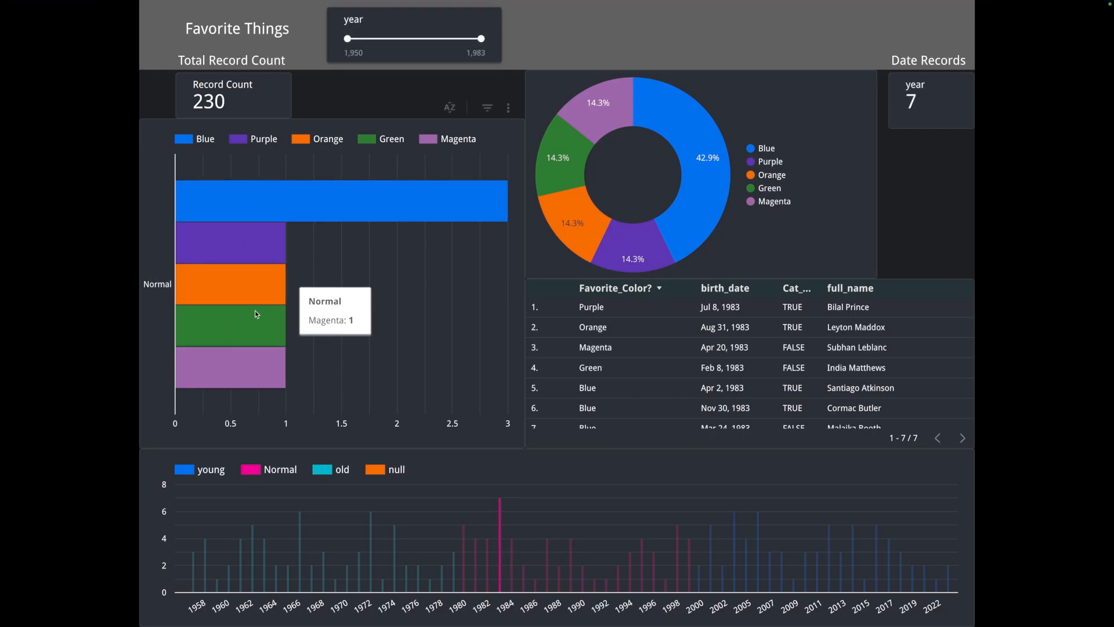
pyautogui.click(319, 206)
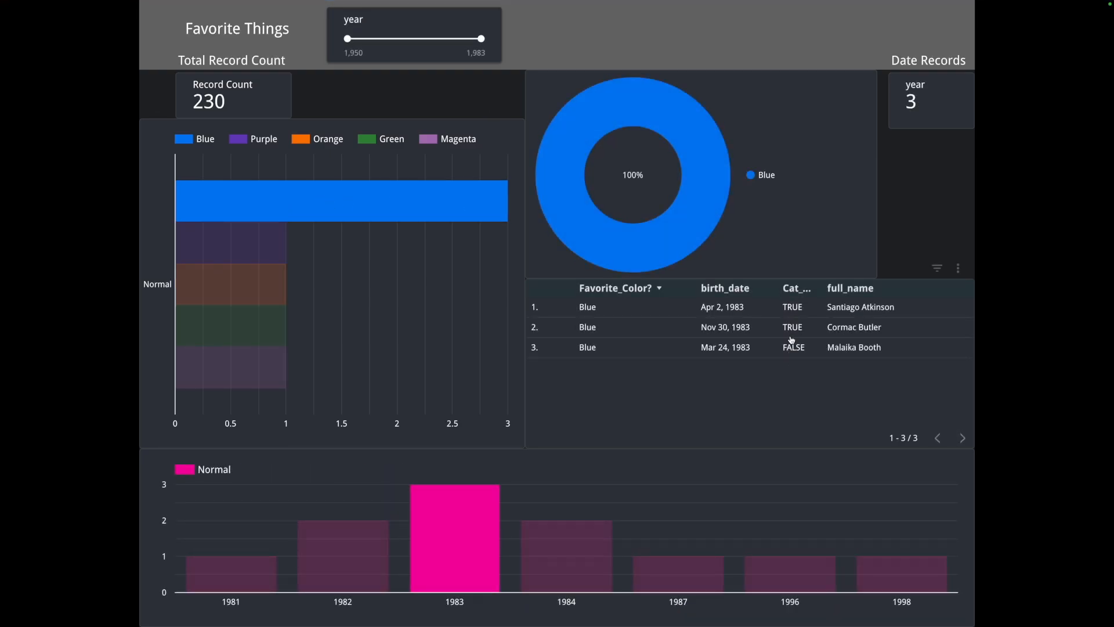
pyautogui.click(332, 201)
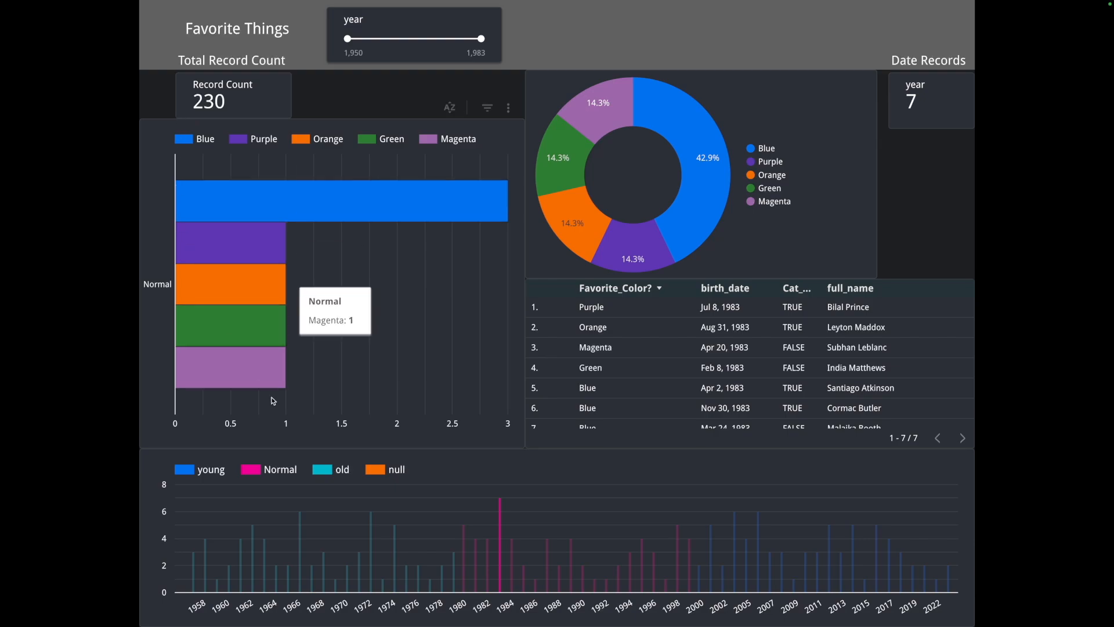
# Clear the 1983 cross-filter, leave full-screen presentation, and open the report's Favorite Things page
pyautogui.click(501, 511)
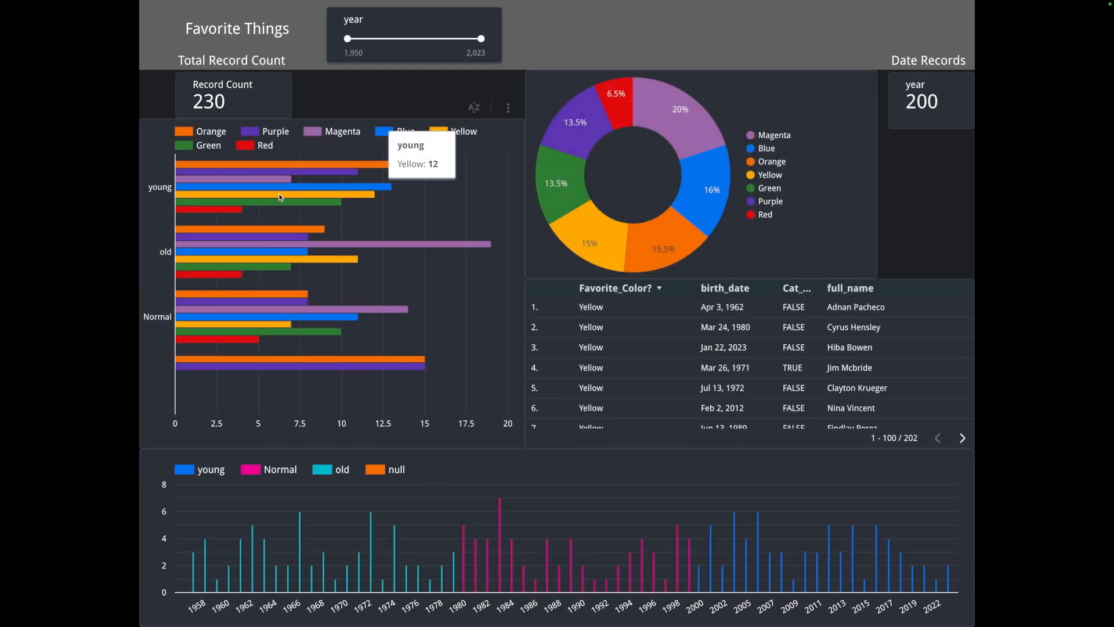
pyautogui.press('Escape')
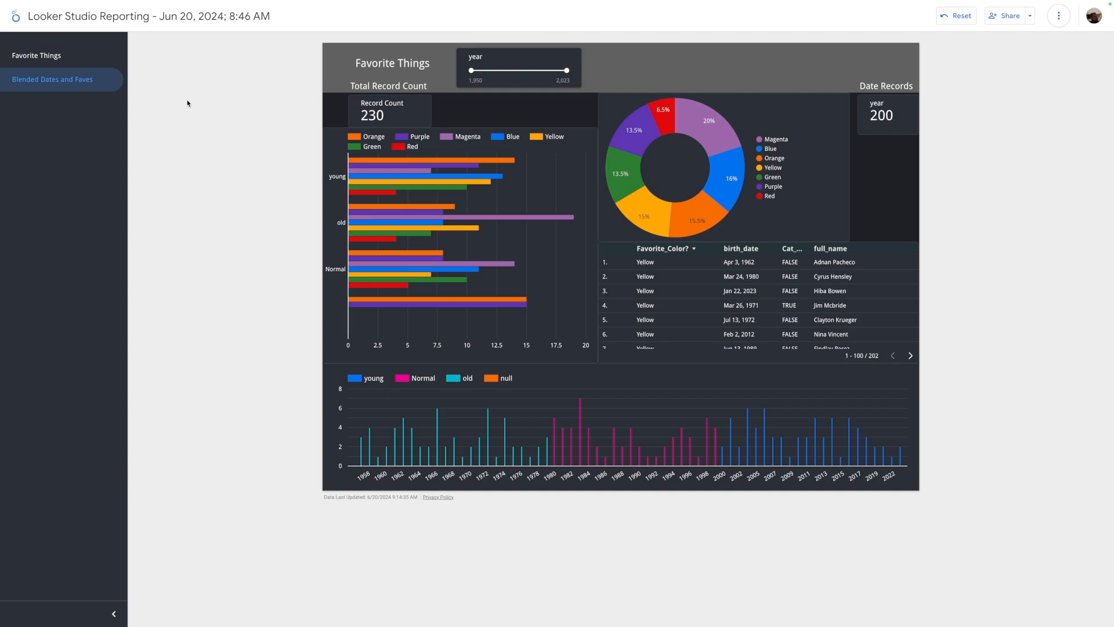
pyautogui.click(91, 64)
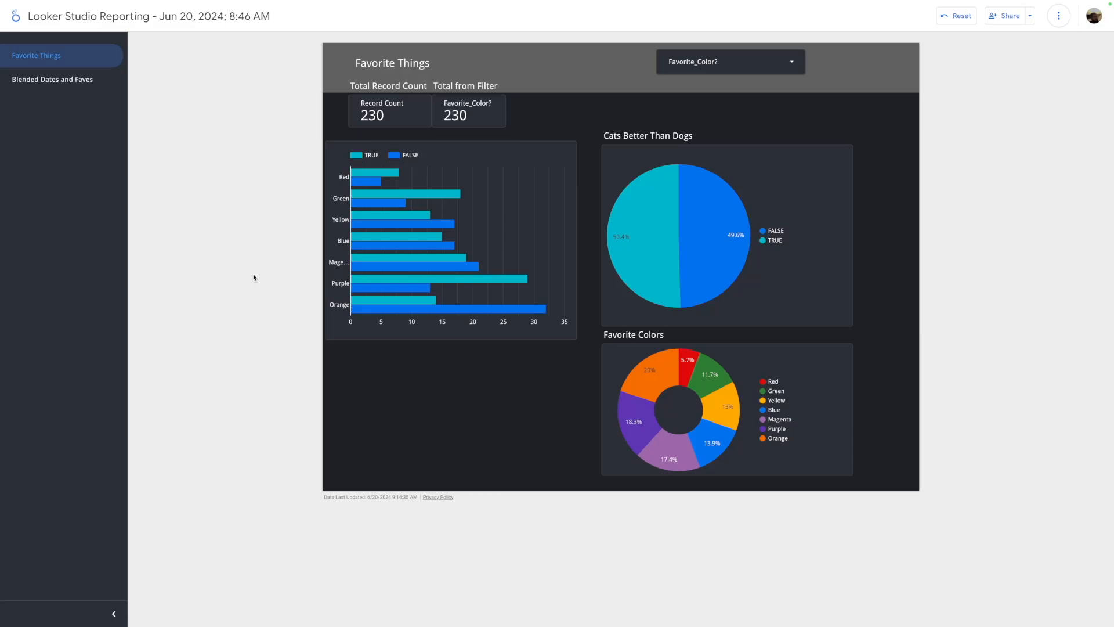
# Test cross-filtering the page by the Purple FALSE, Purple TRUE and Orange FALSE bars in turn, and clear the filter
pyautogui.moveTo(703, 241)
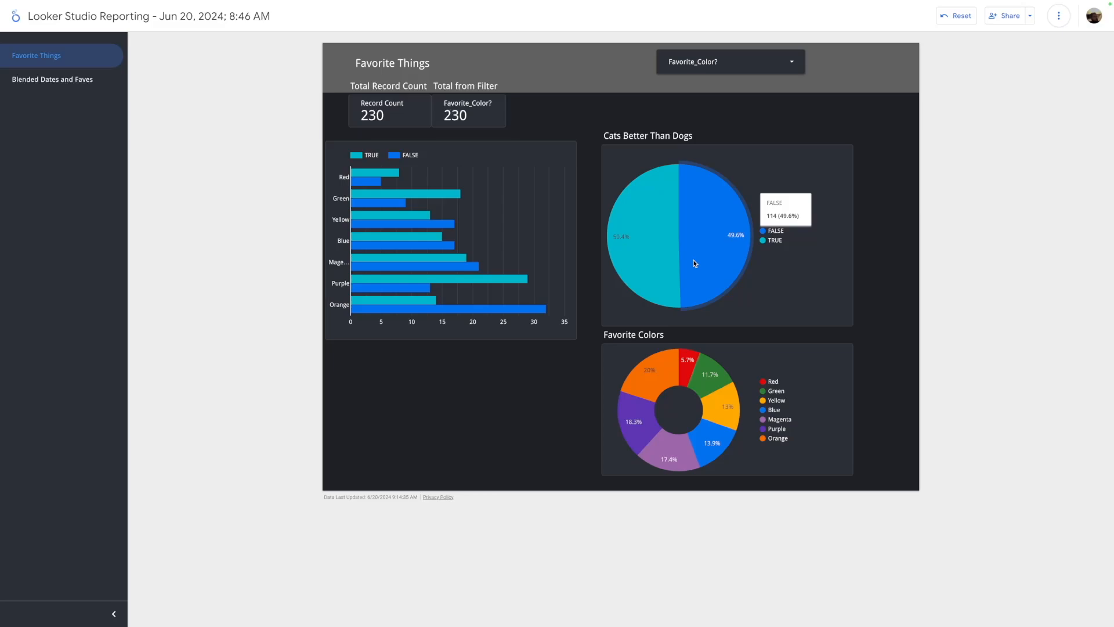
pyautogui.moveTo(427, 281)
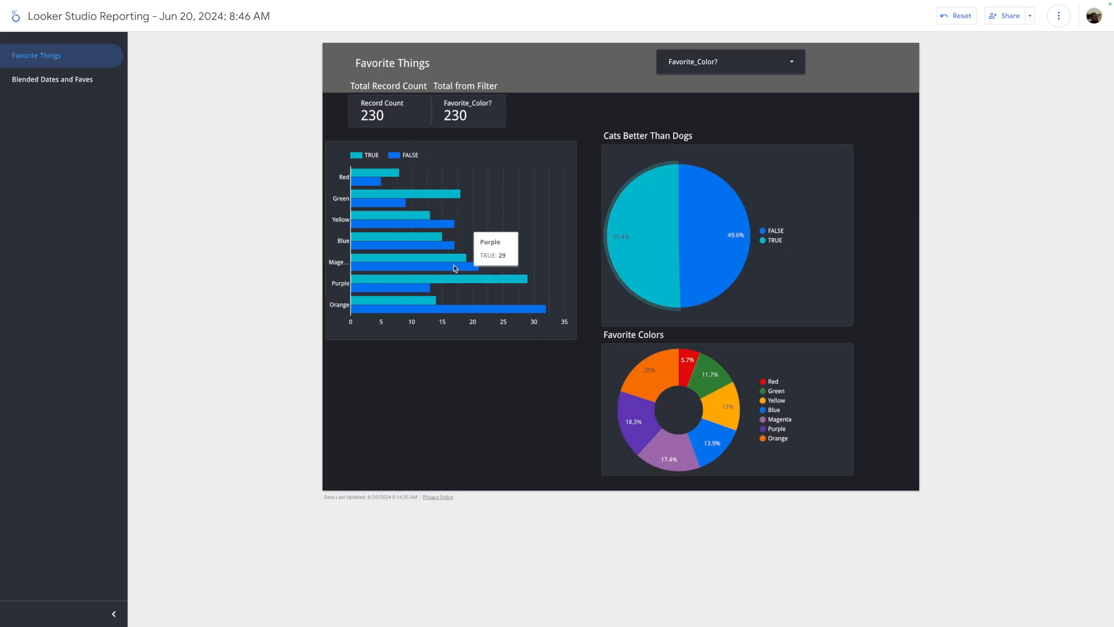
pyautogui.click(393, 285)
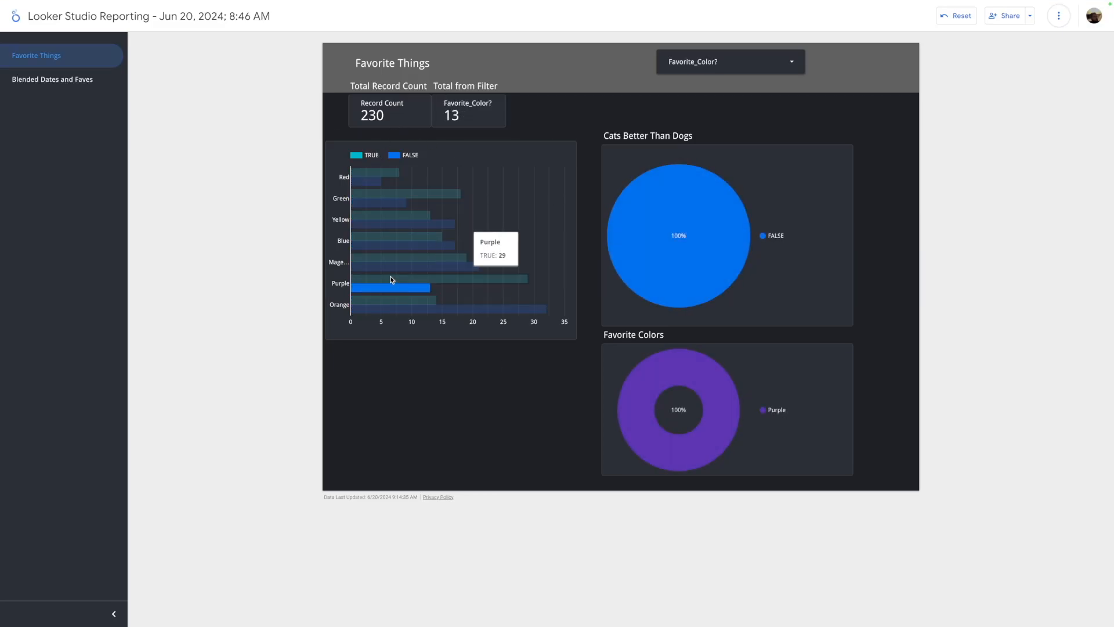
pyautogui.click(391, 277)
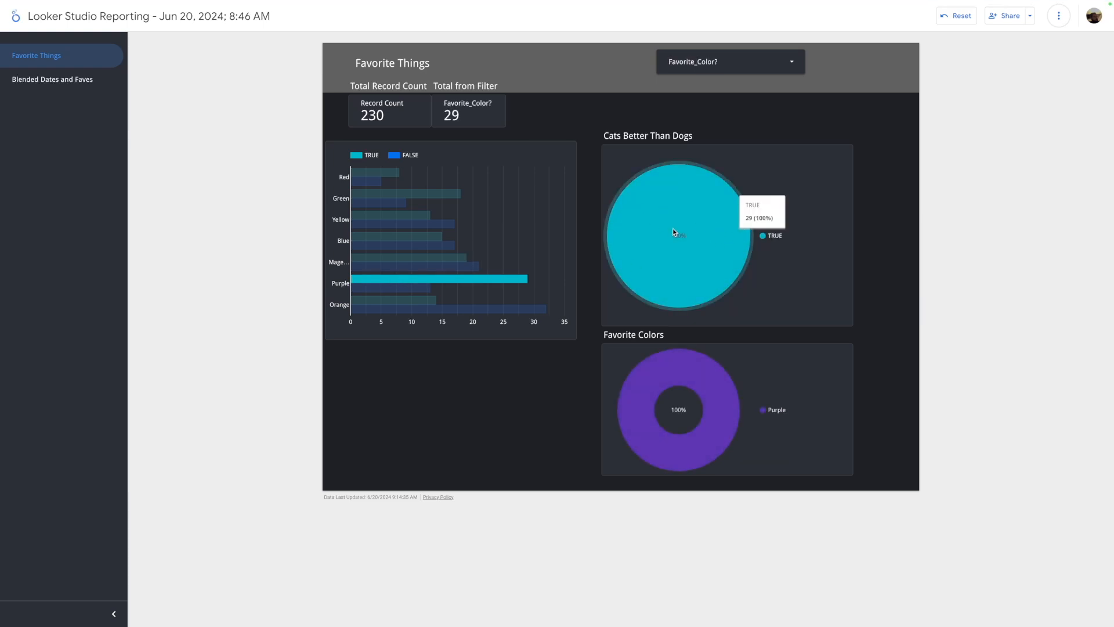
pyautogui.click(429, 309)
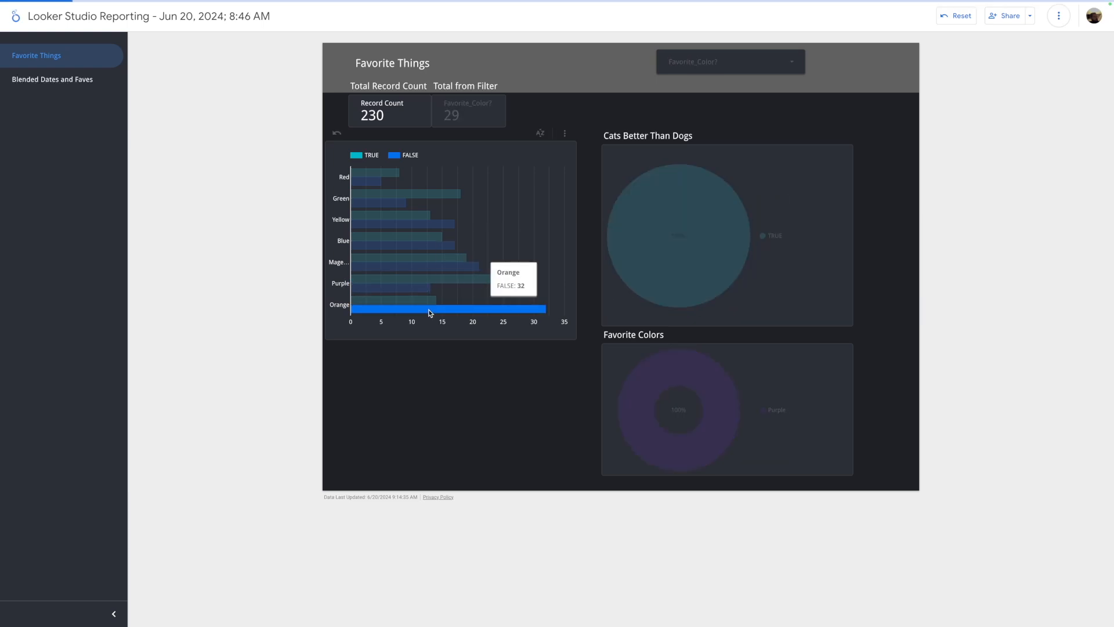
pyautogui.click(500, 309)
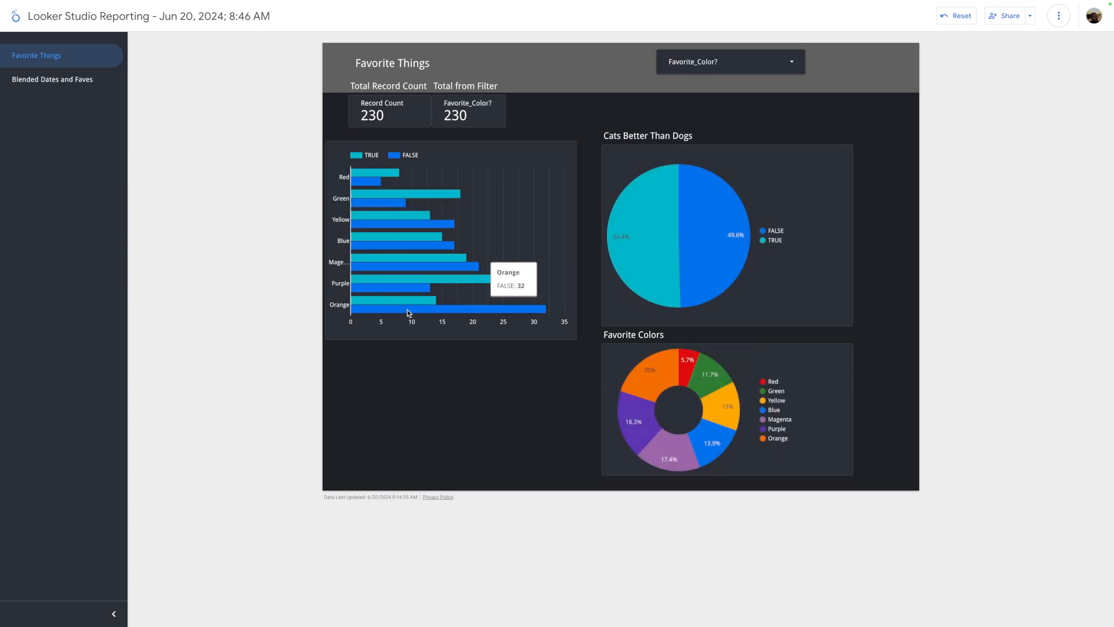